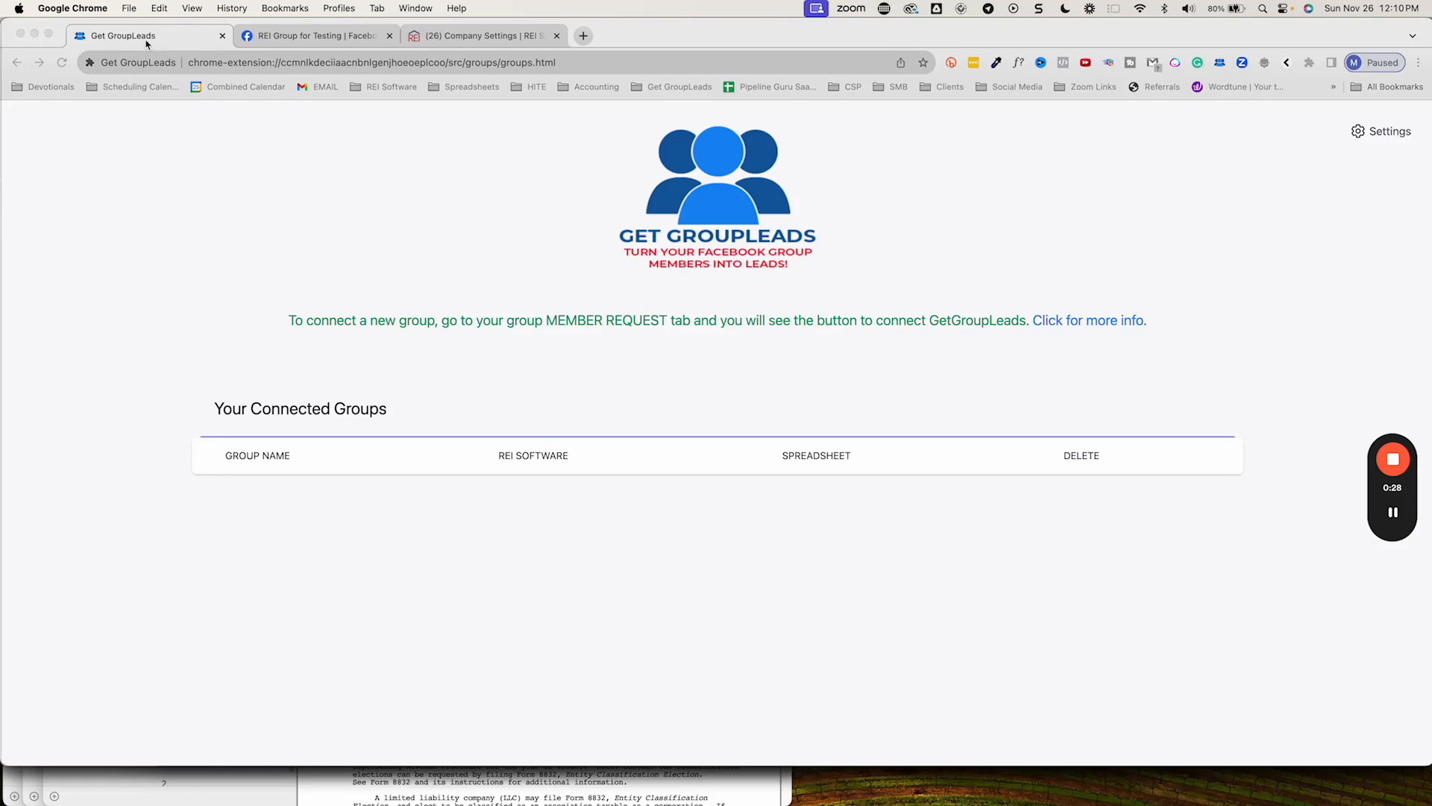
Open the Get GroupLeads dashboard from the browser extension and close the duplicate dashboard tab.
click(1220, 63)
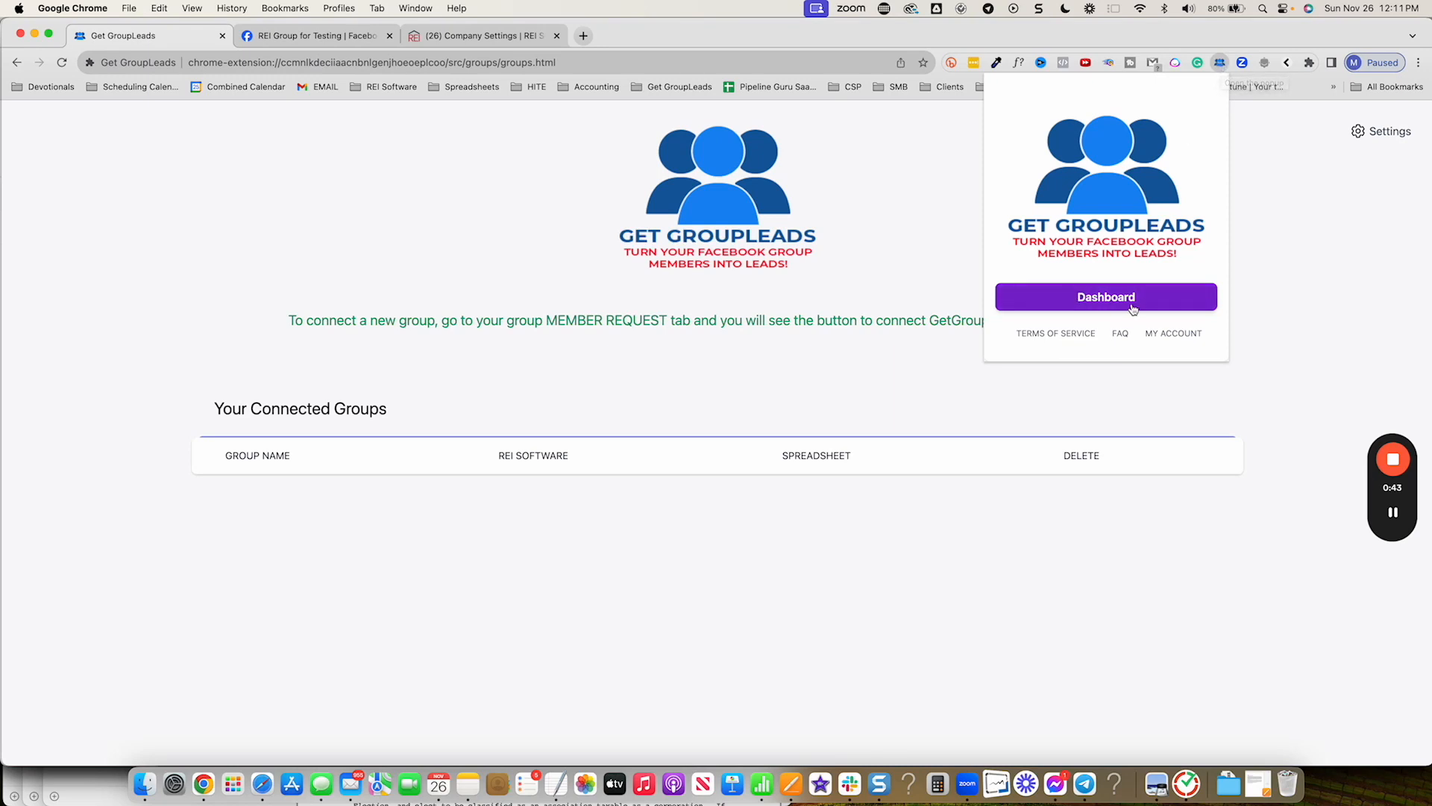
click(1108, 298)
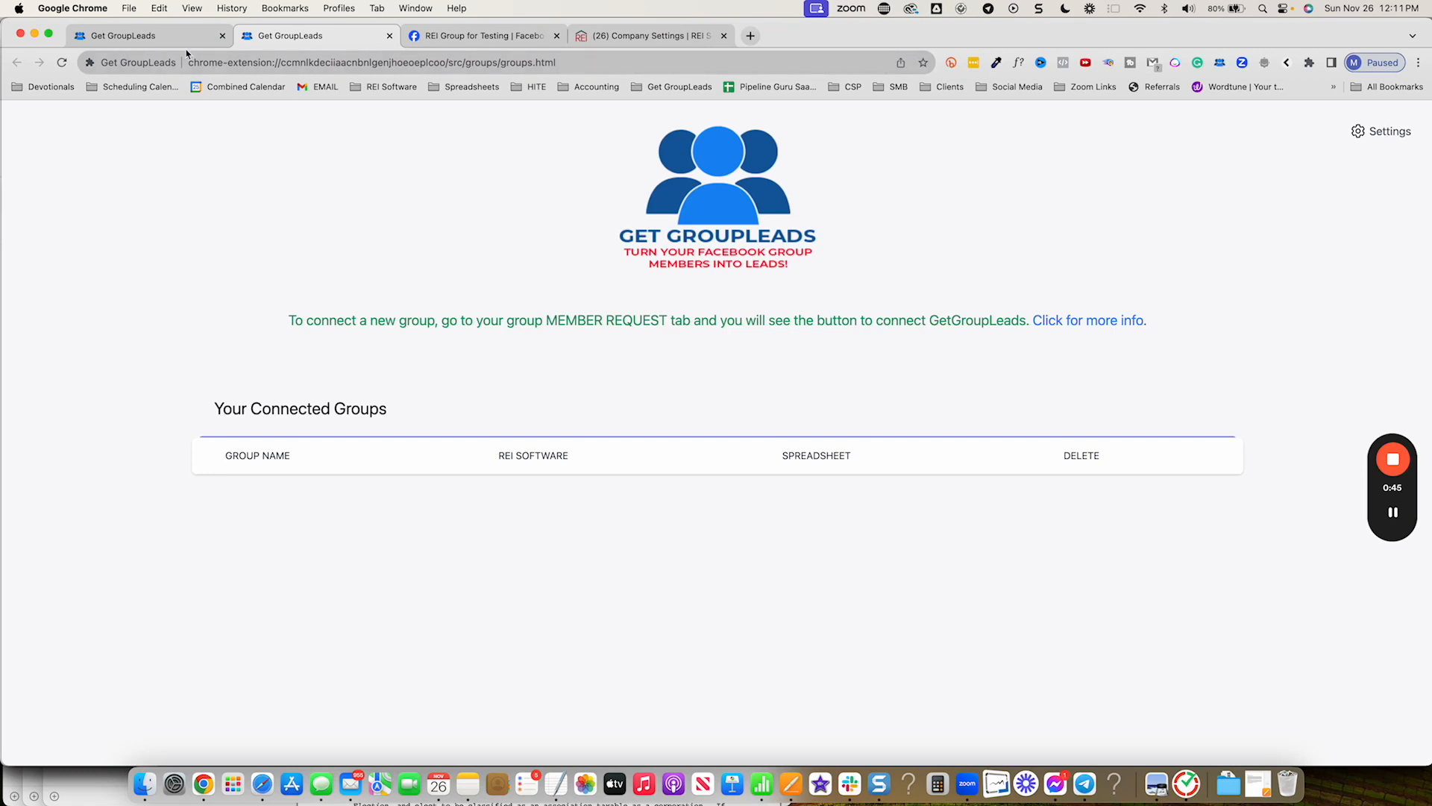
click(222, 35)
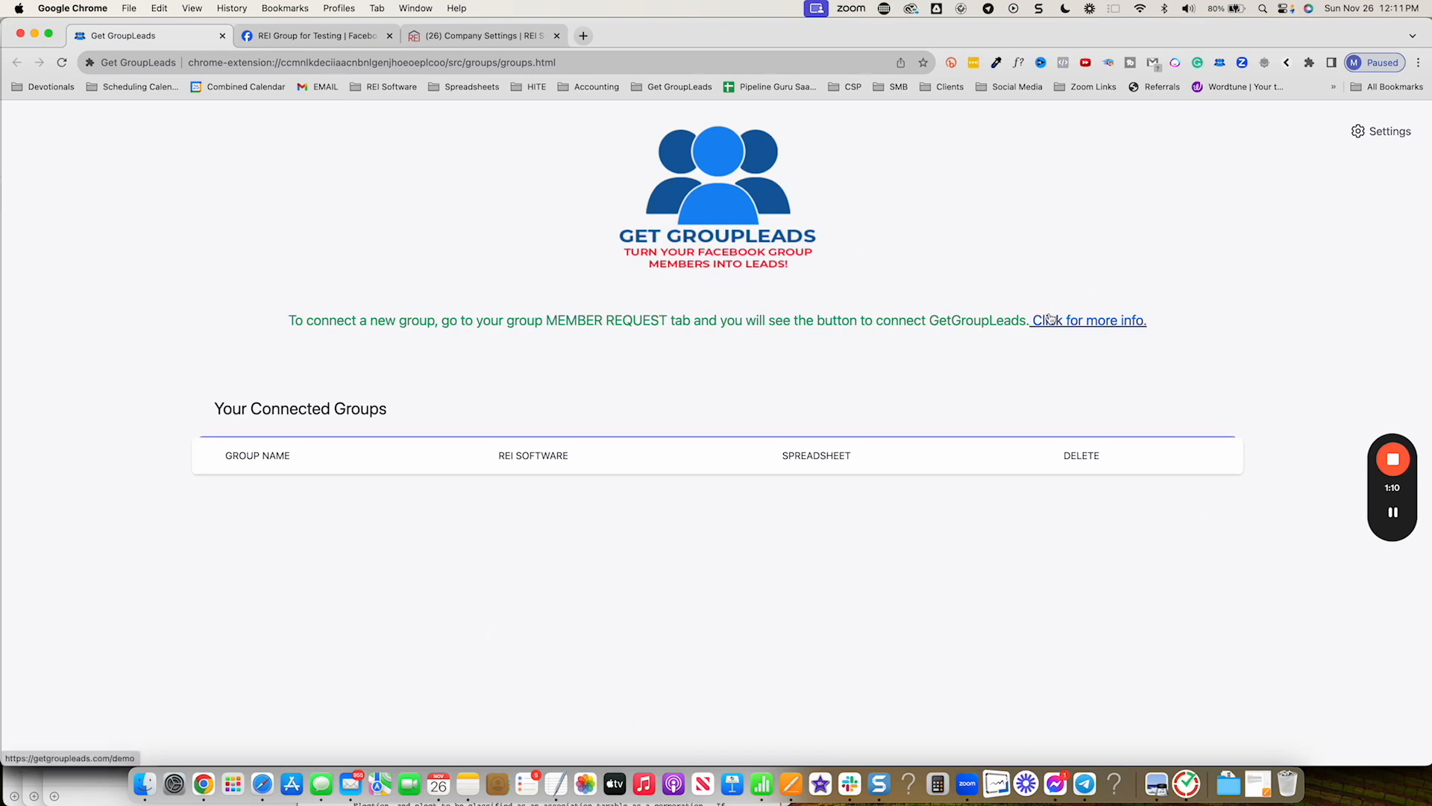
Connect the REI Group for Testing to Get GroupLeads from the Facebook group's member requests, completing both connection steps.
click(306, 36)
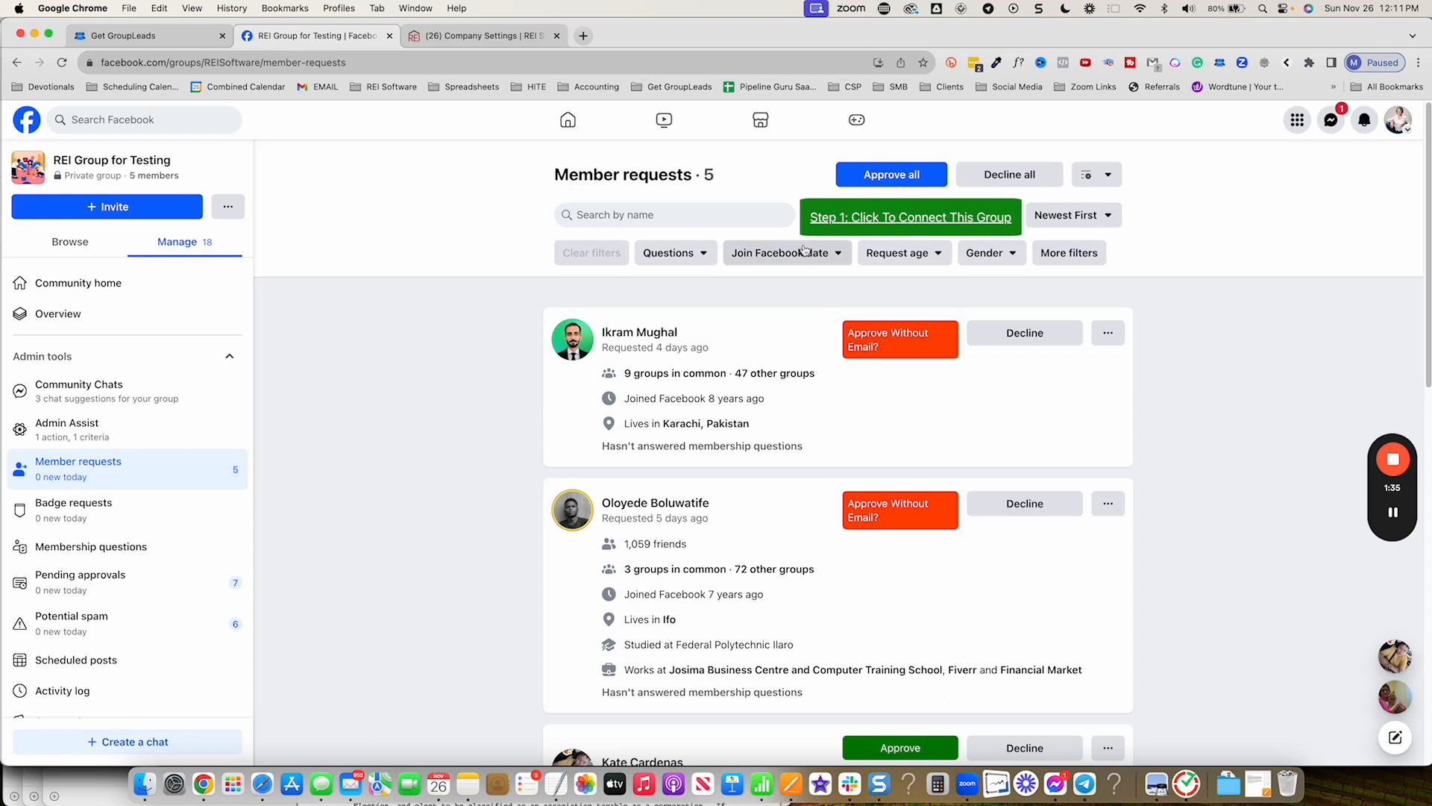
click(904, 219)
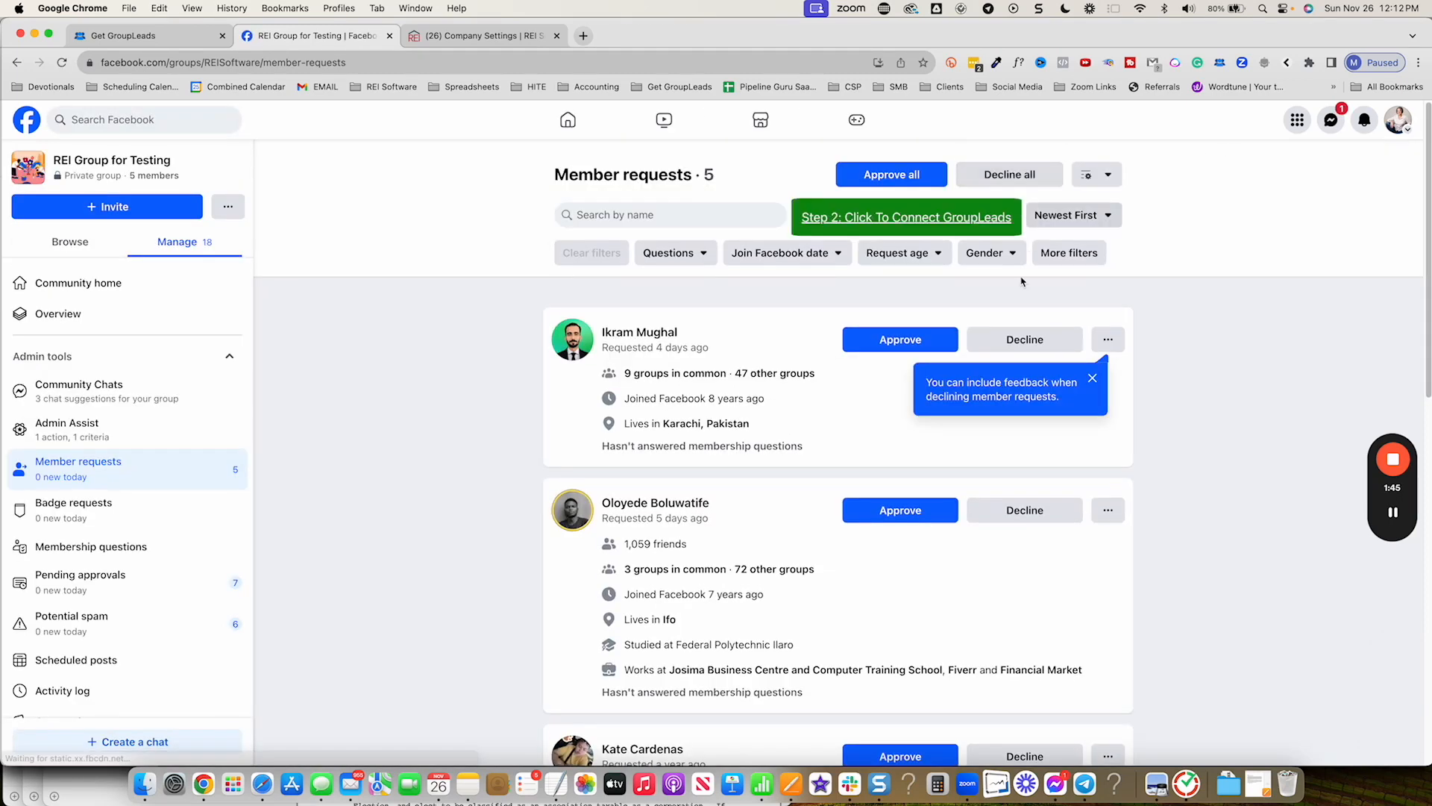
click(925, 224)
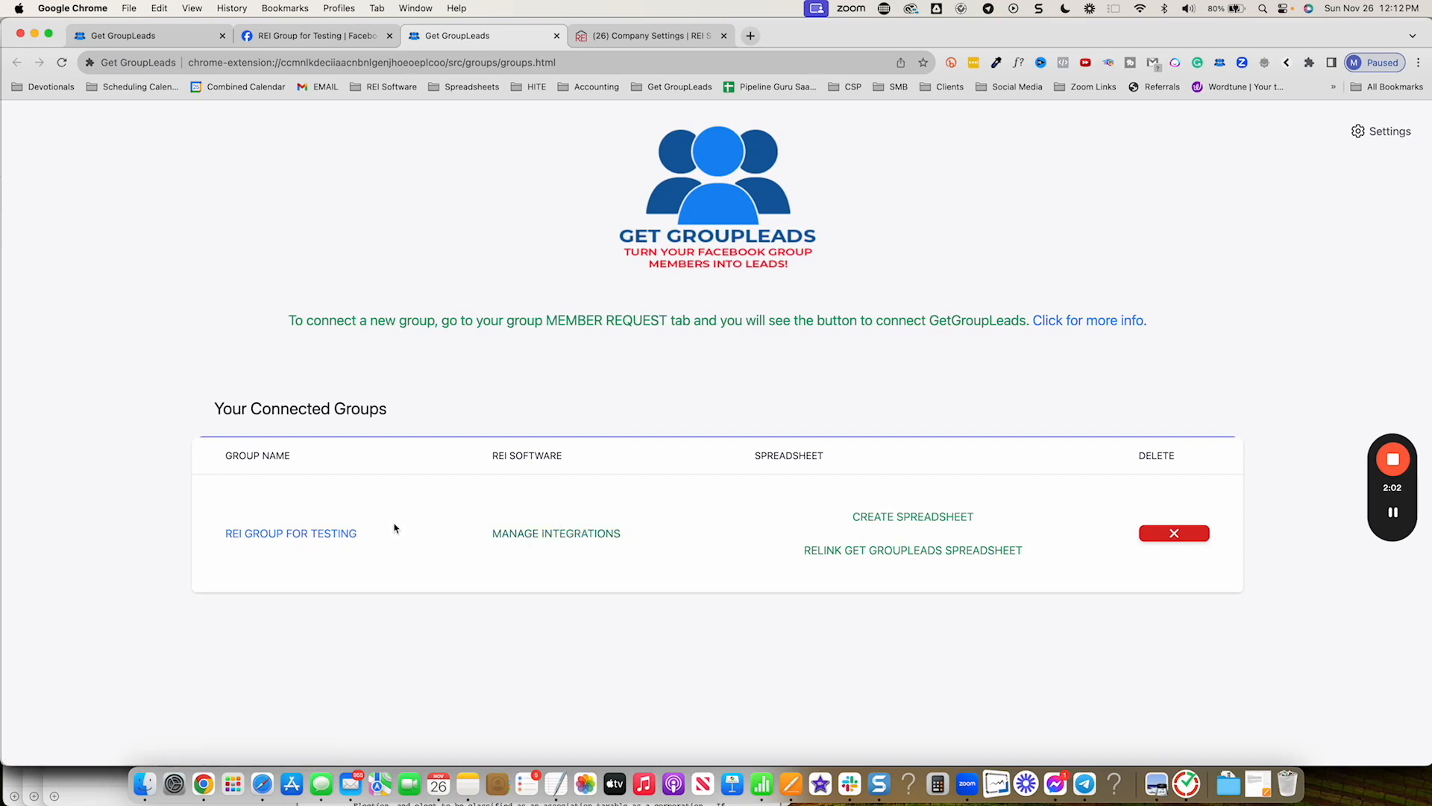
Open the integration settings of REI Group for Testing and copy the API key from the REI Software business profile.
click(584, 534)
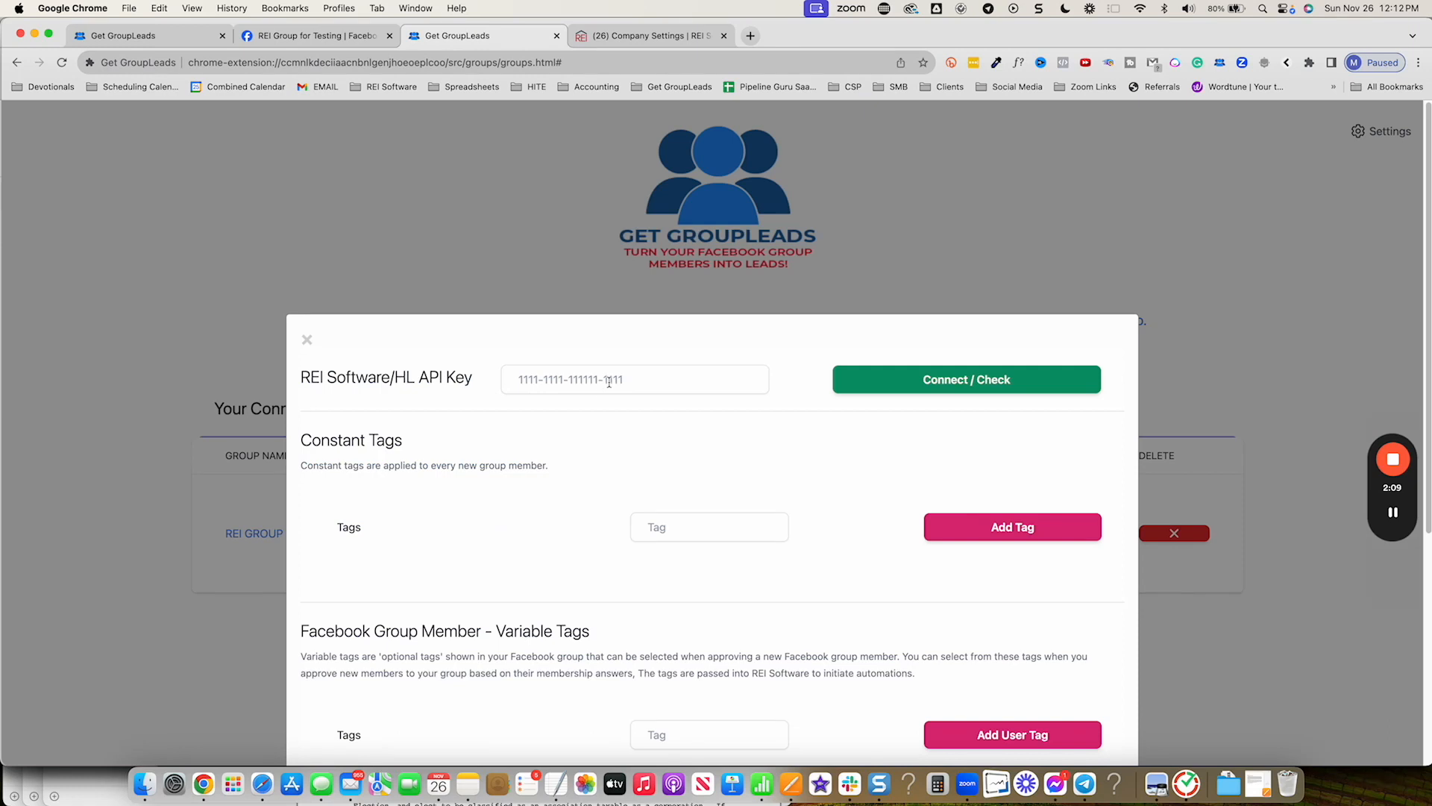
click(635, 36)
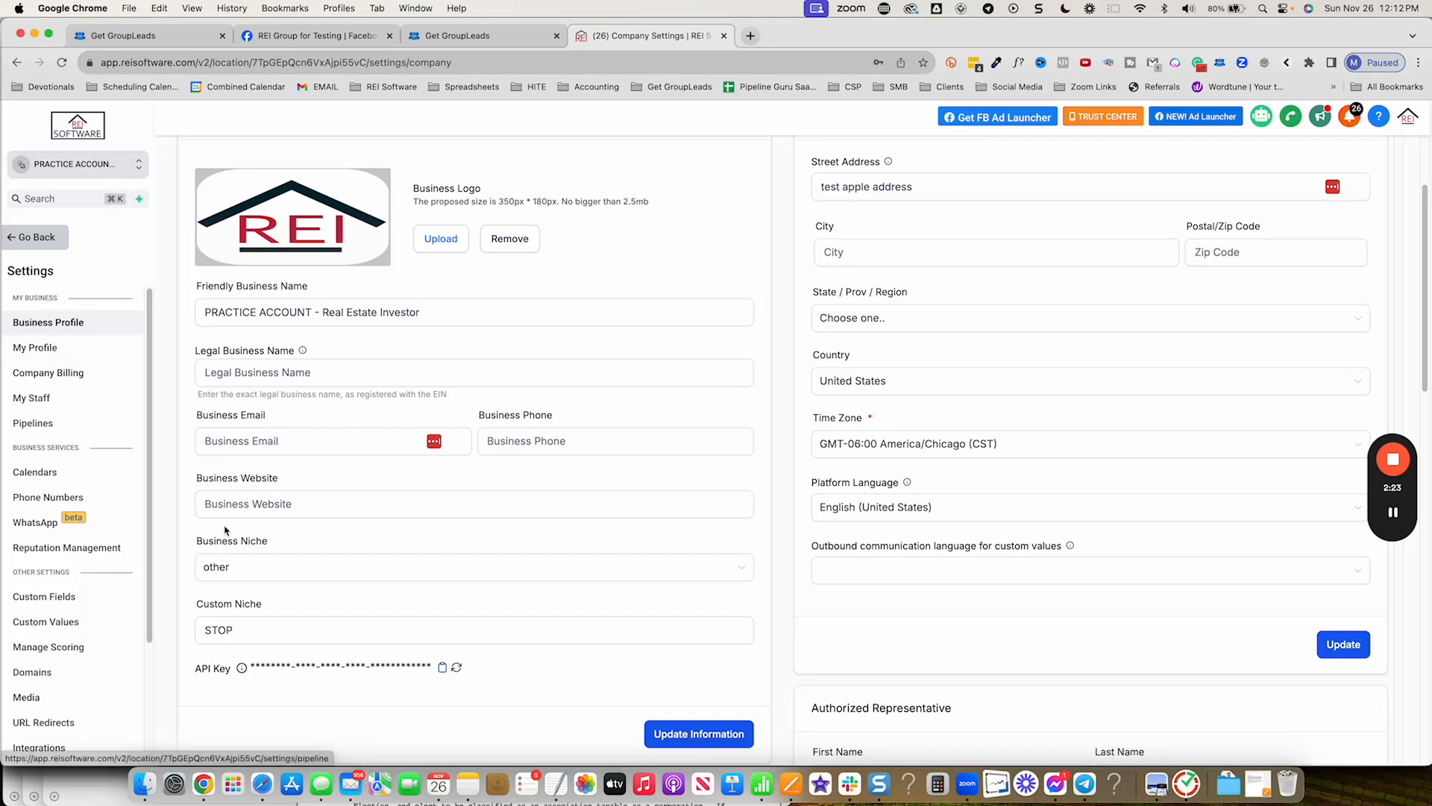
click(442, 668)
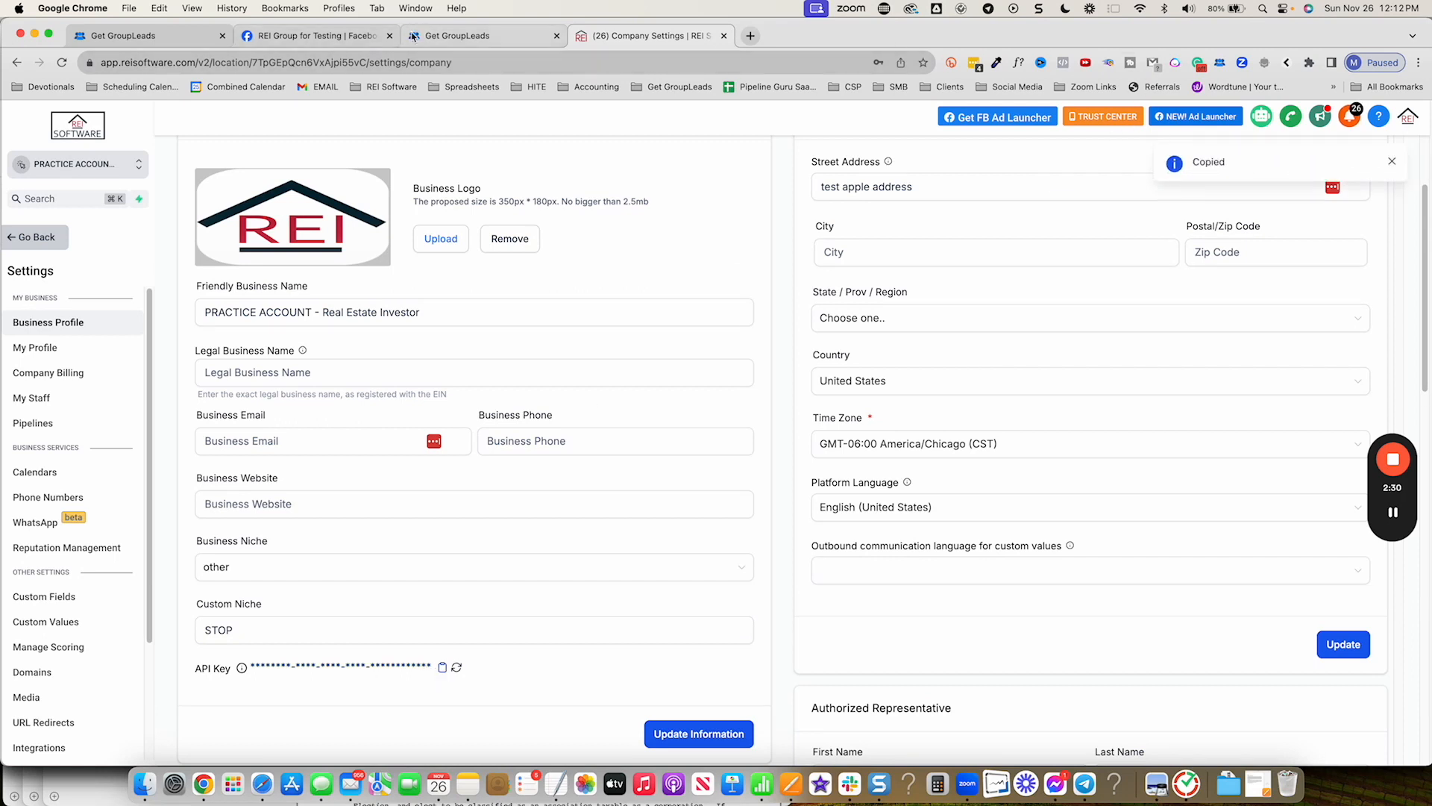
Paste the API key into the group's REI Software/HL API Key setting in Get GroupLeads and connect it.
click(442, 37)
click(549, 382)
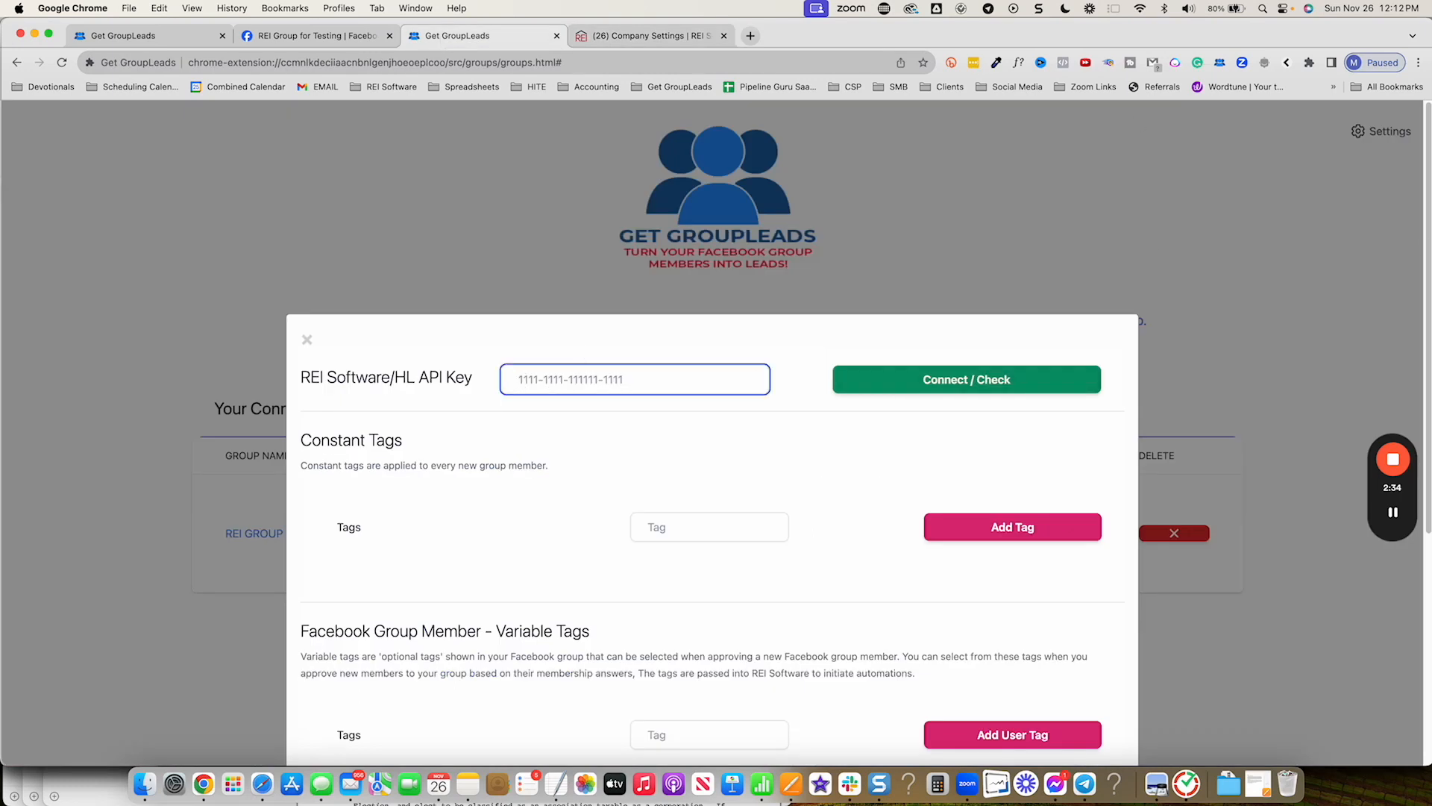
mouse_move(1391, 520)
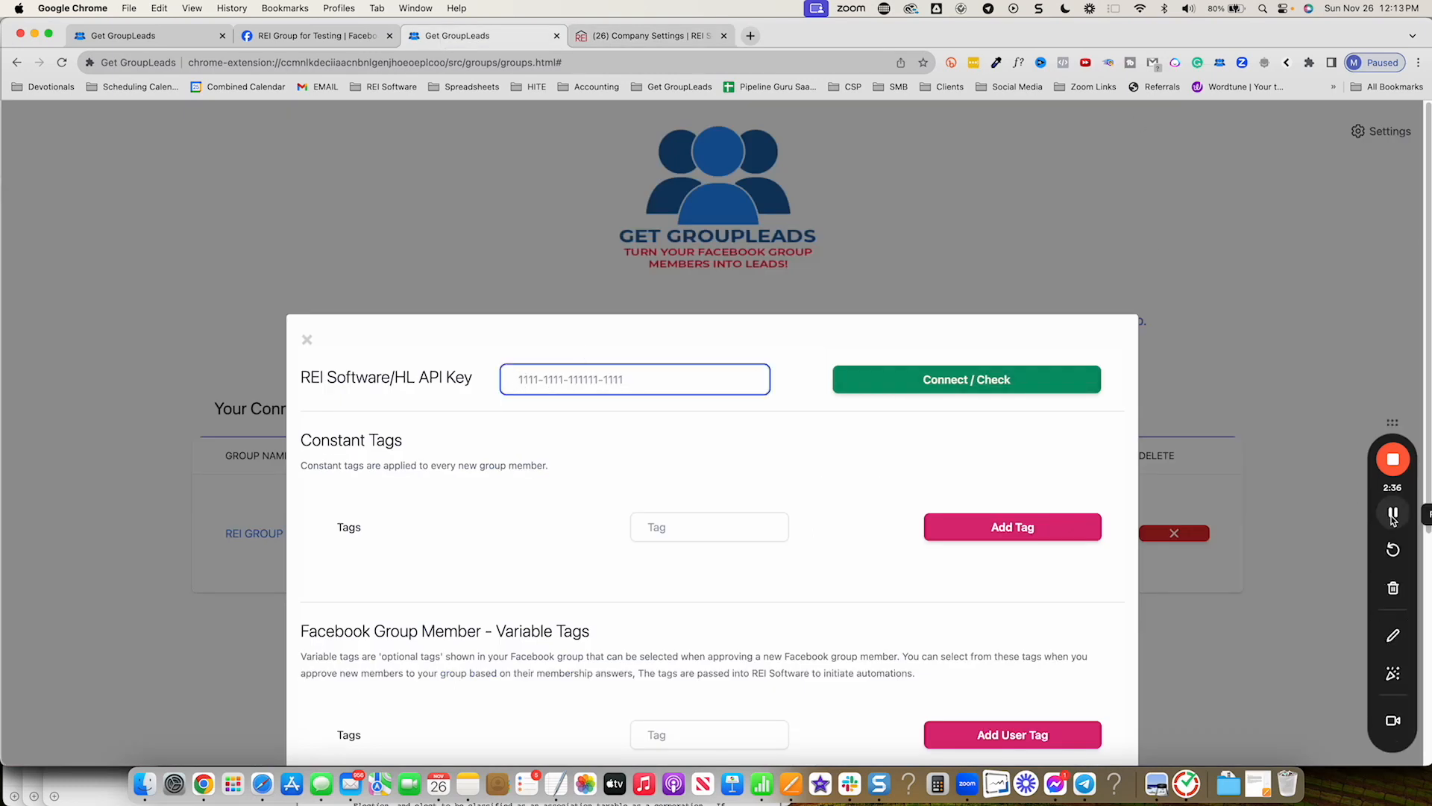
key(super+v)
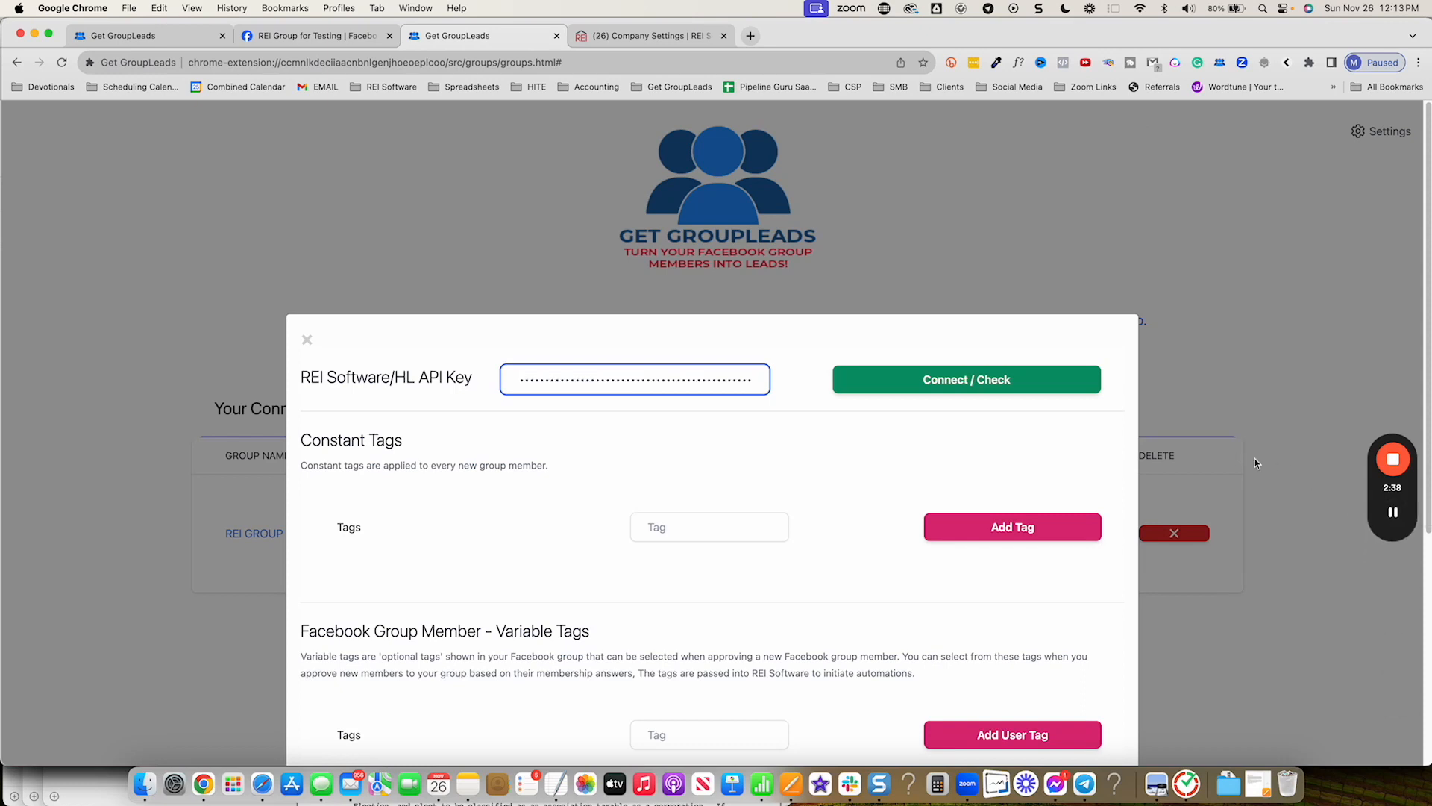
click(968, 381)
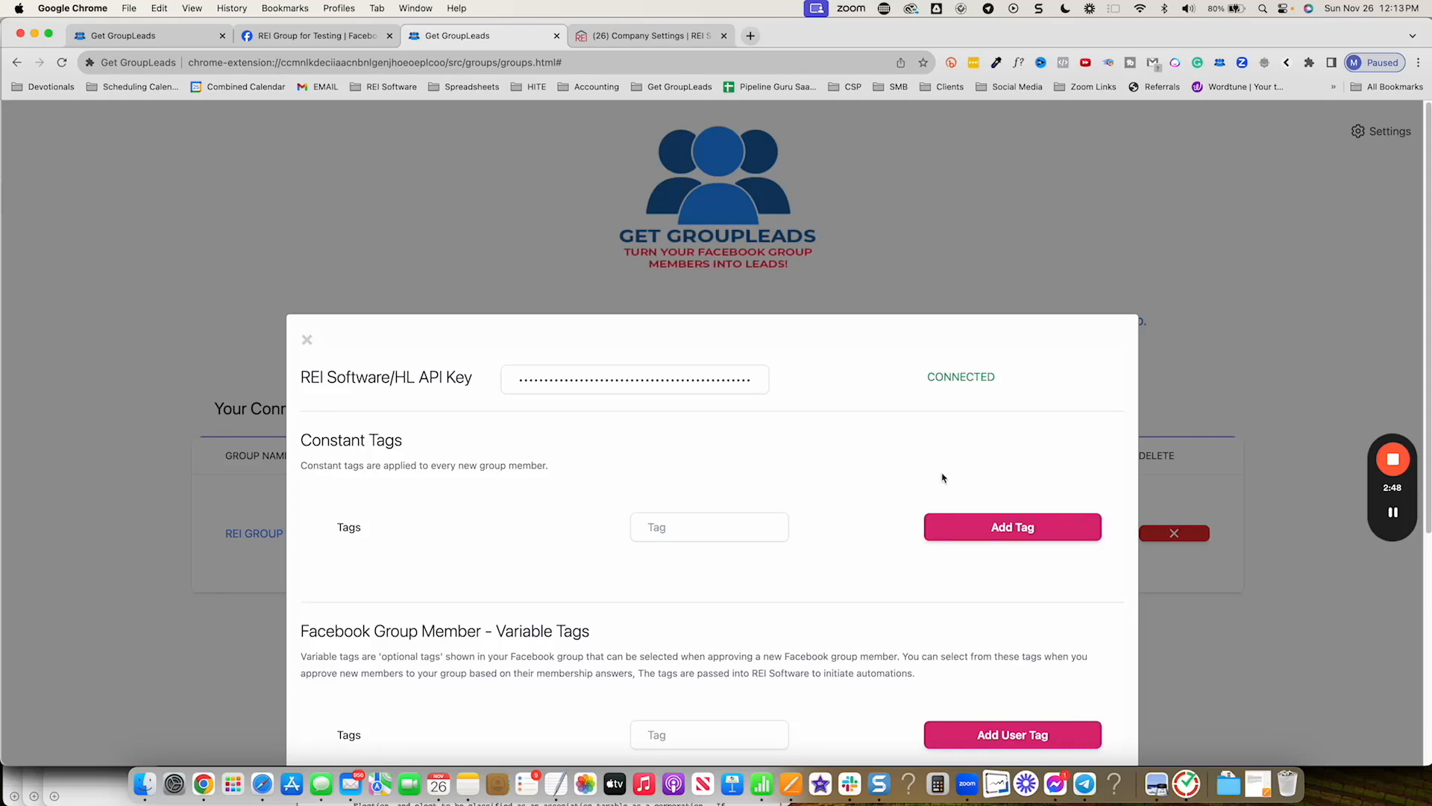
Add the constant tags "REI Group" and "Little Rock" for every new group member.
scroll(941, 478, down, 5)
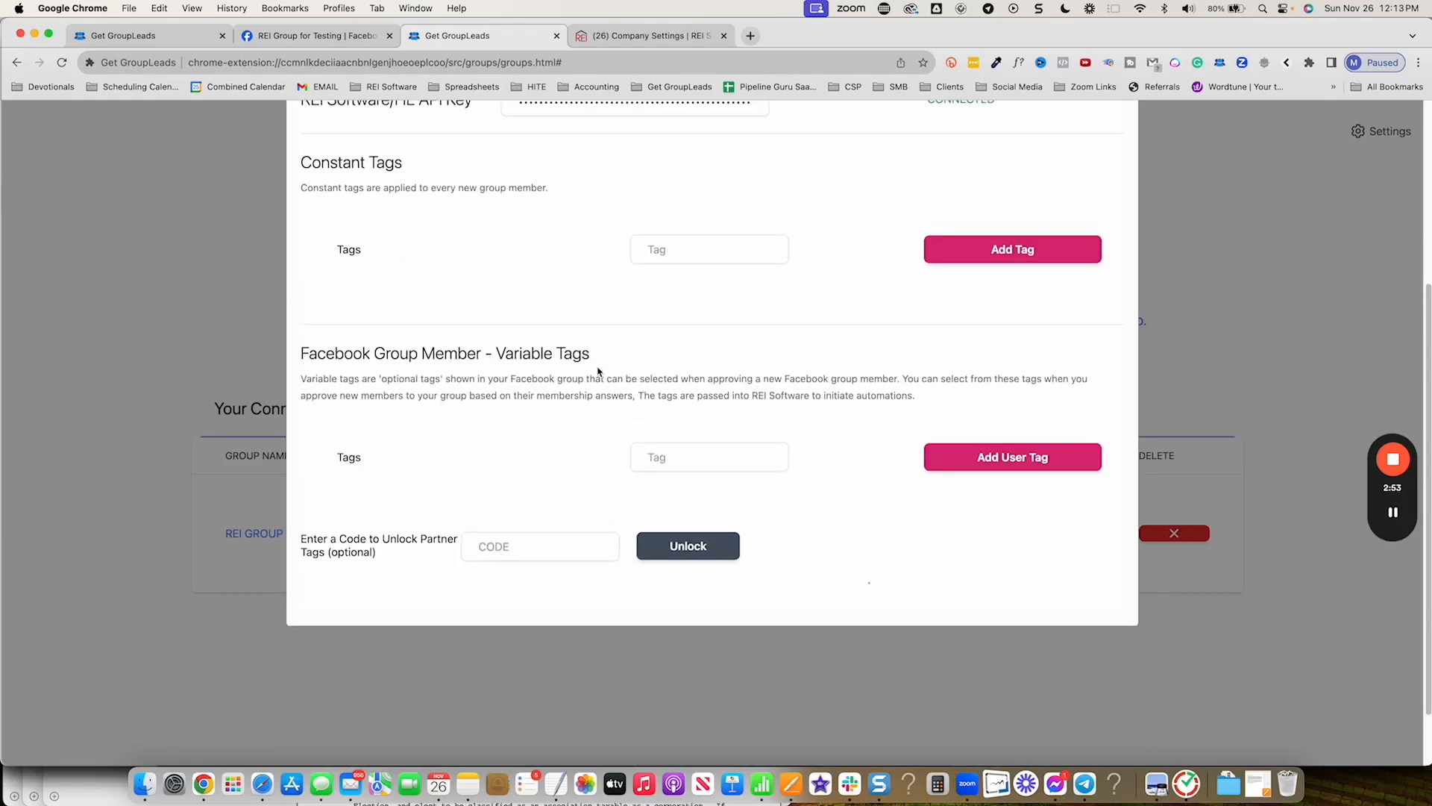
scroll(819, 465, up, 1)
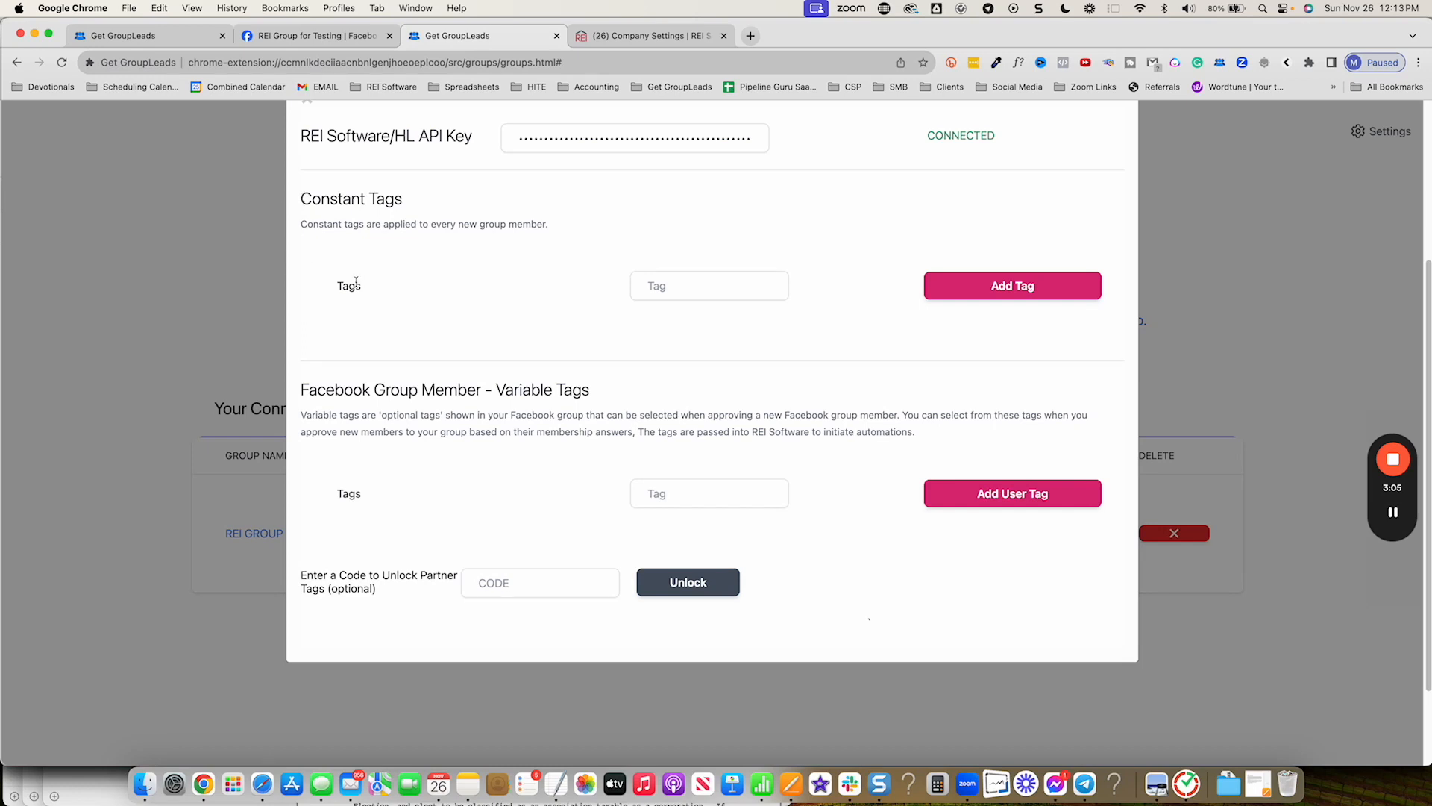
click(667, 288)
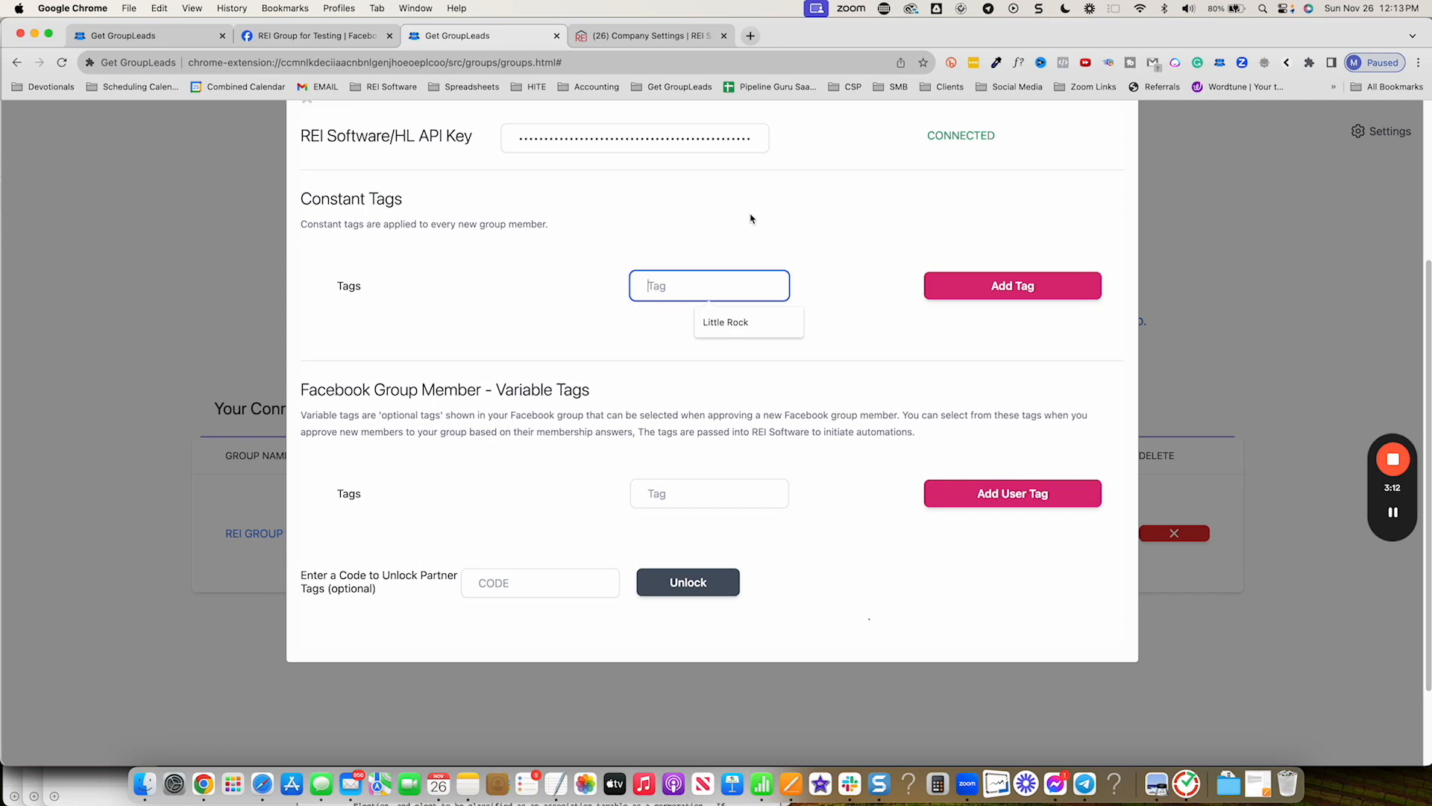
text(REI Group)
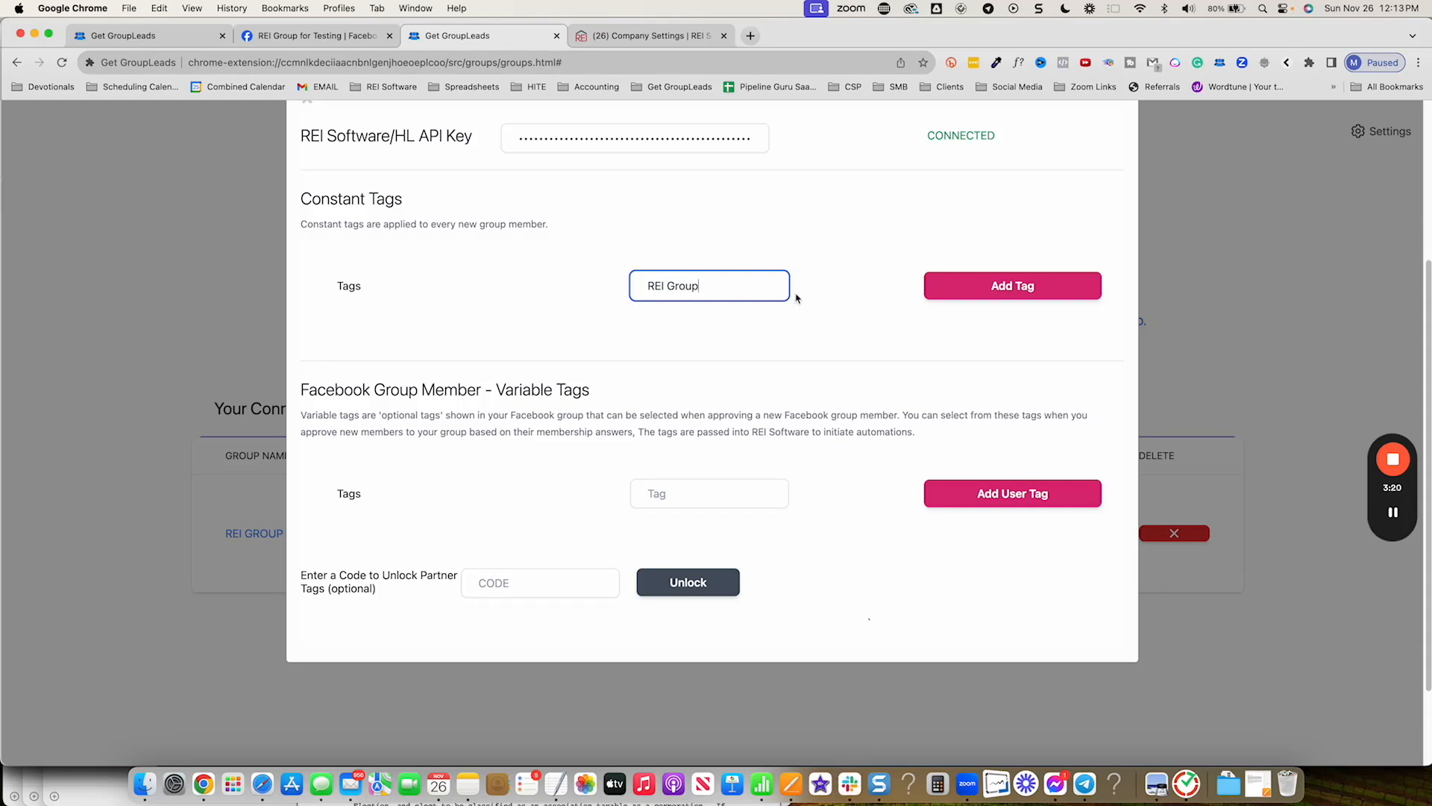
click(972, 291)
click(643, 292)
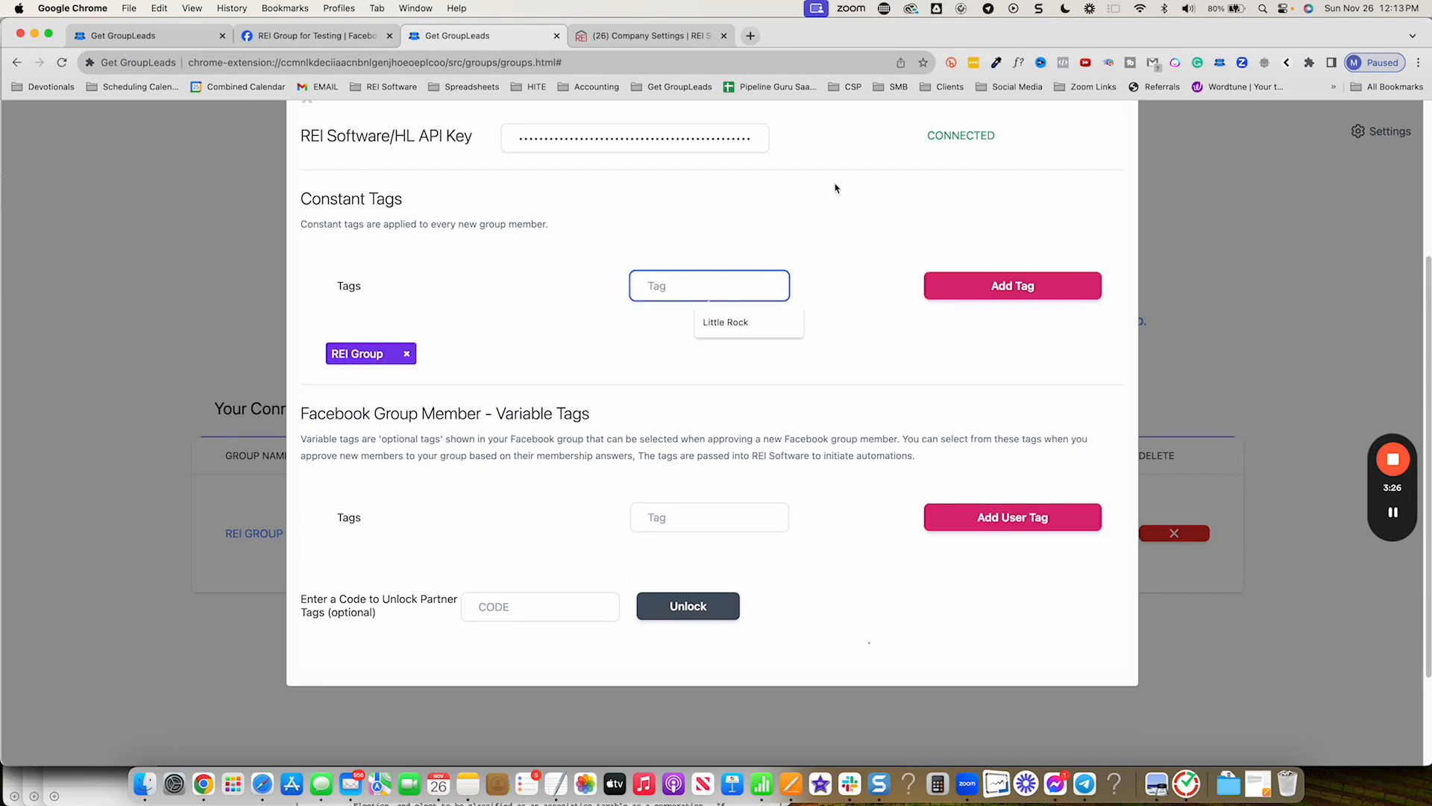
text(Little Rock)
click(1037, 301)
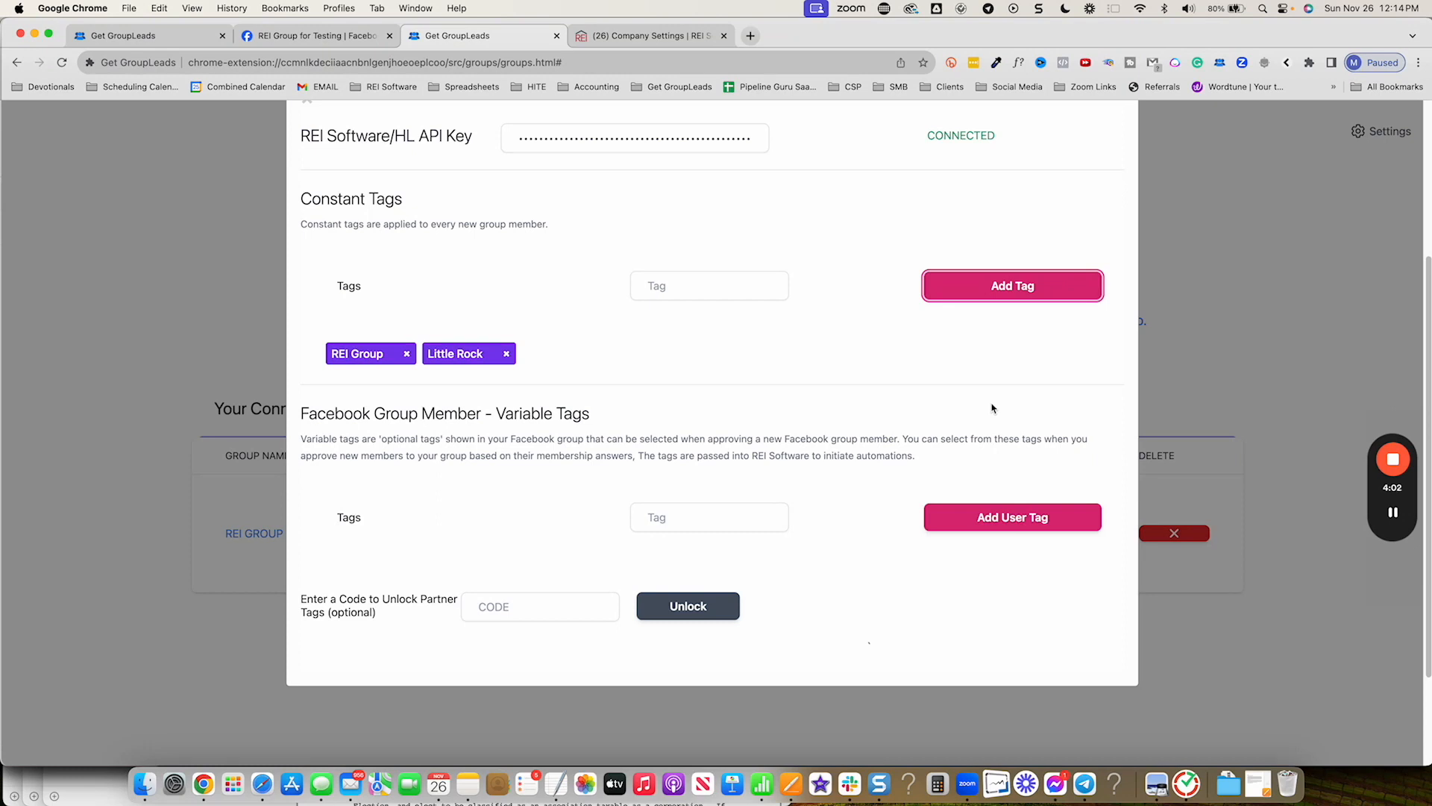
Add the Facebook group member variable tags "Seller", "Buyer" and "Investor".
click(1016, 516)
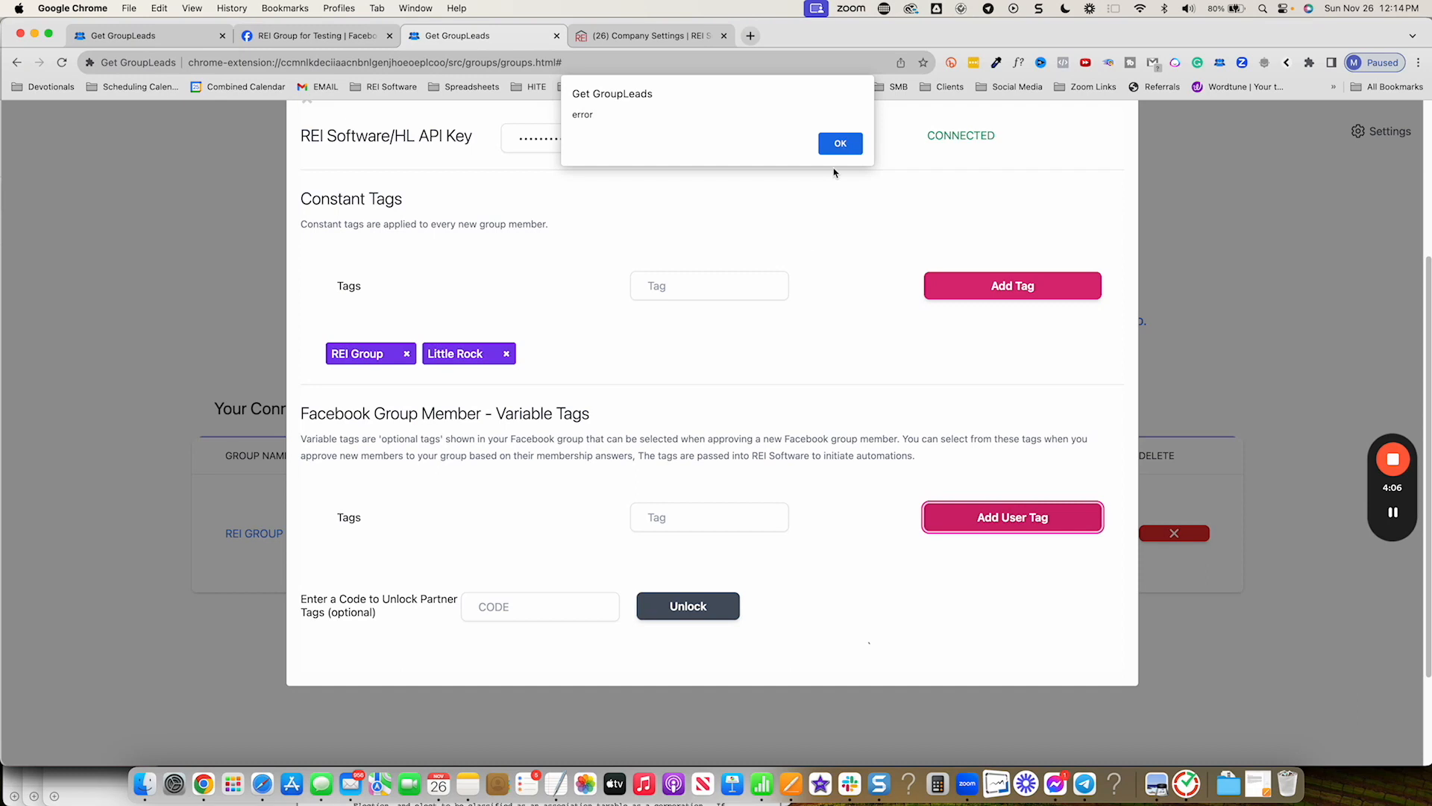
click(840, 142)
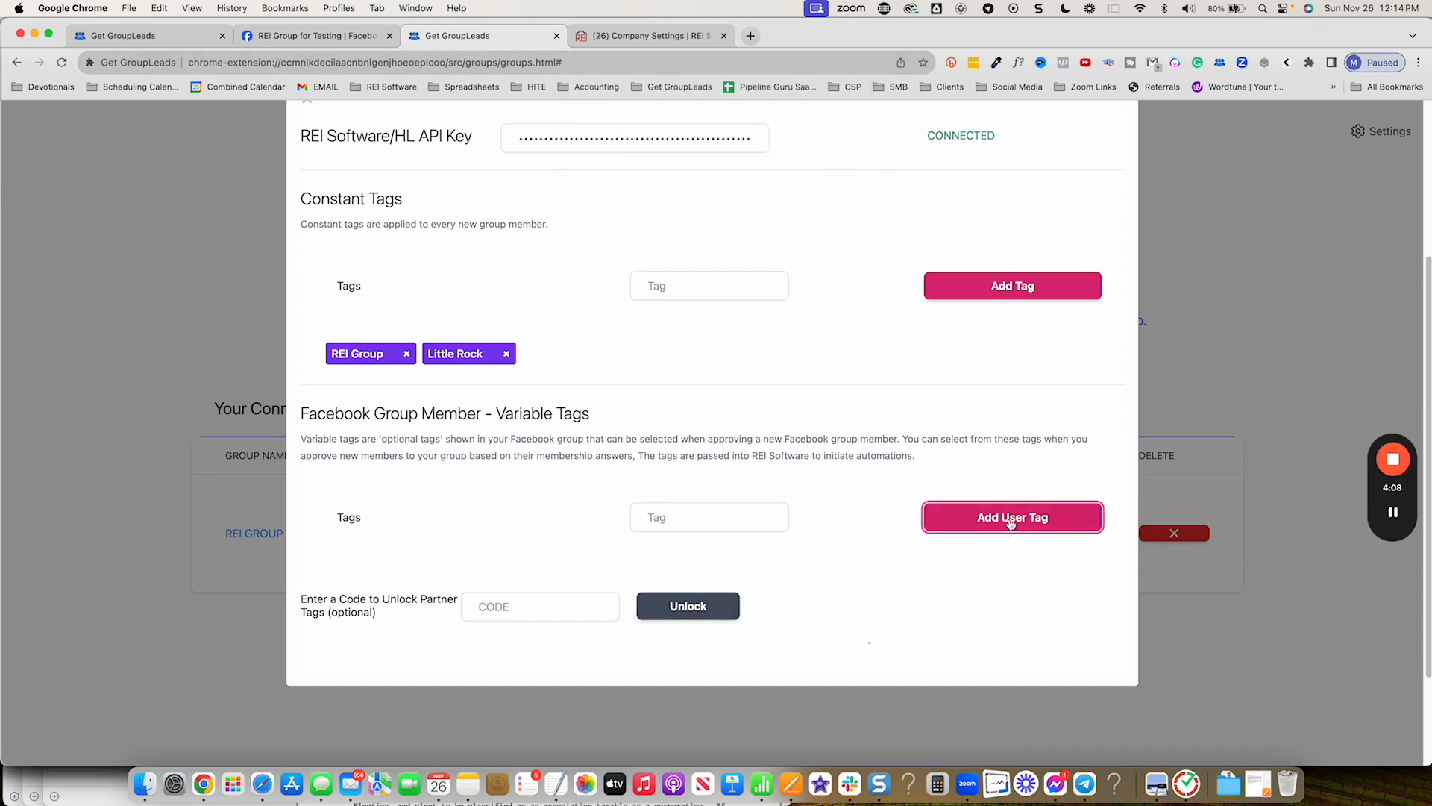
click(678, 514)
text(Seller)
click(1011, 523)
click(693, 517)
text(B)
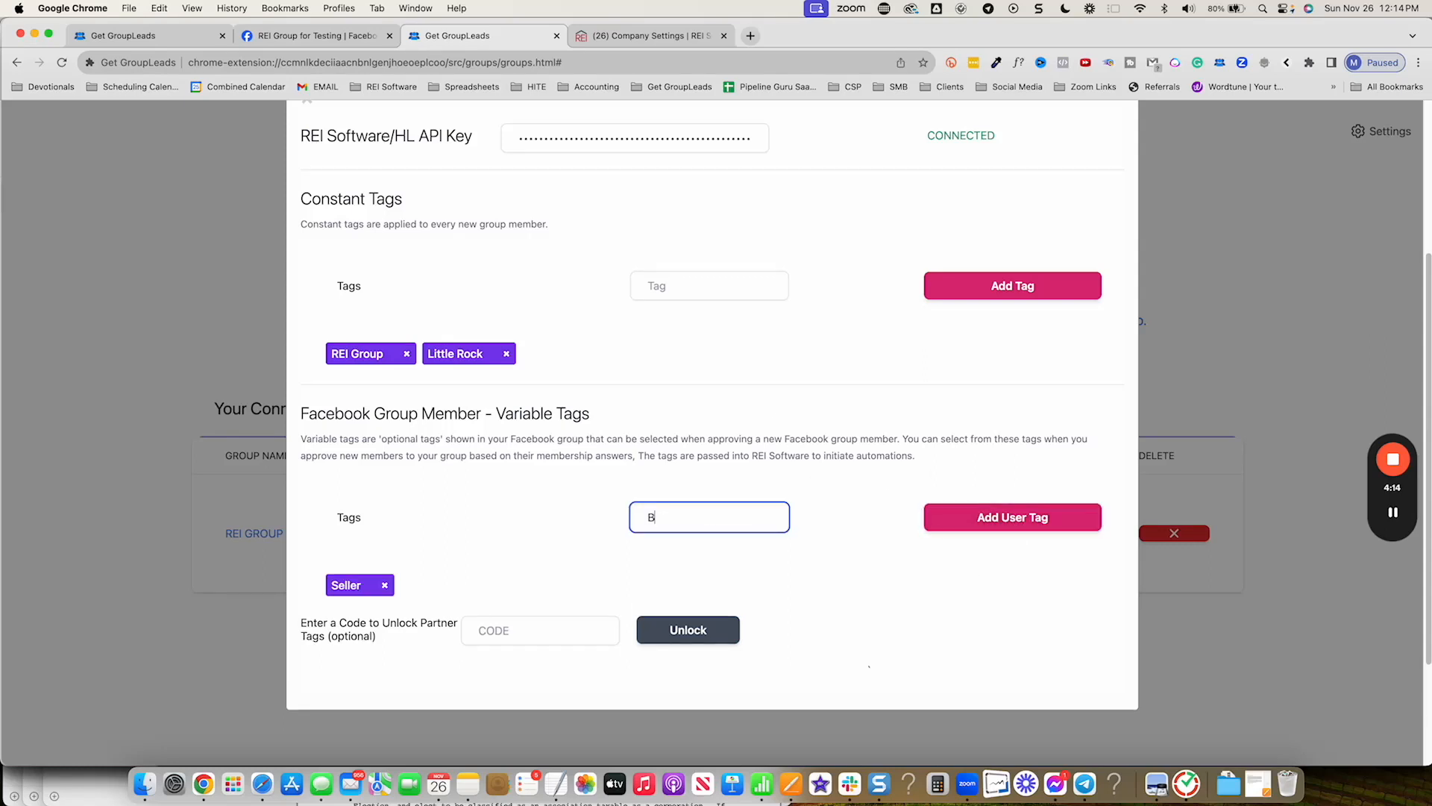
text(uyer)
click(1022, 531)
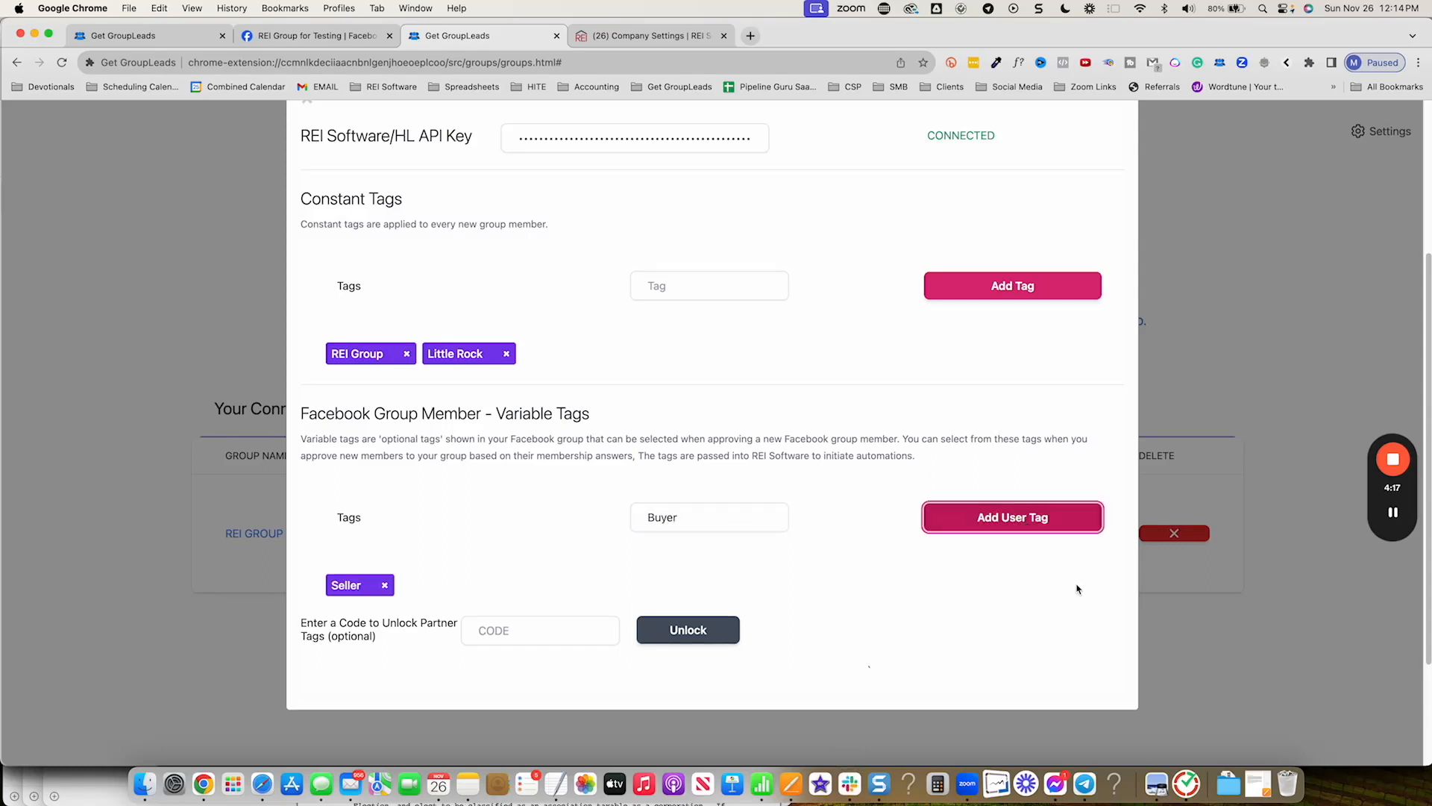
click(715, 509)
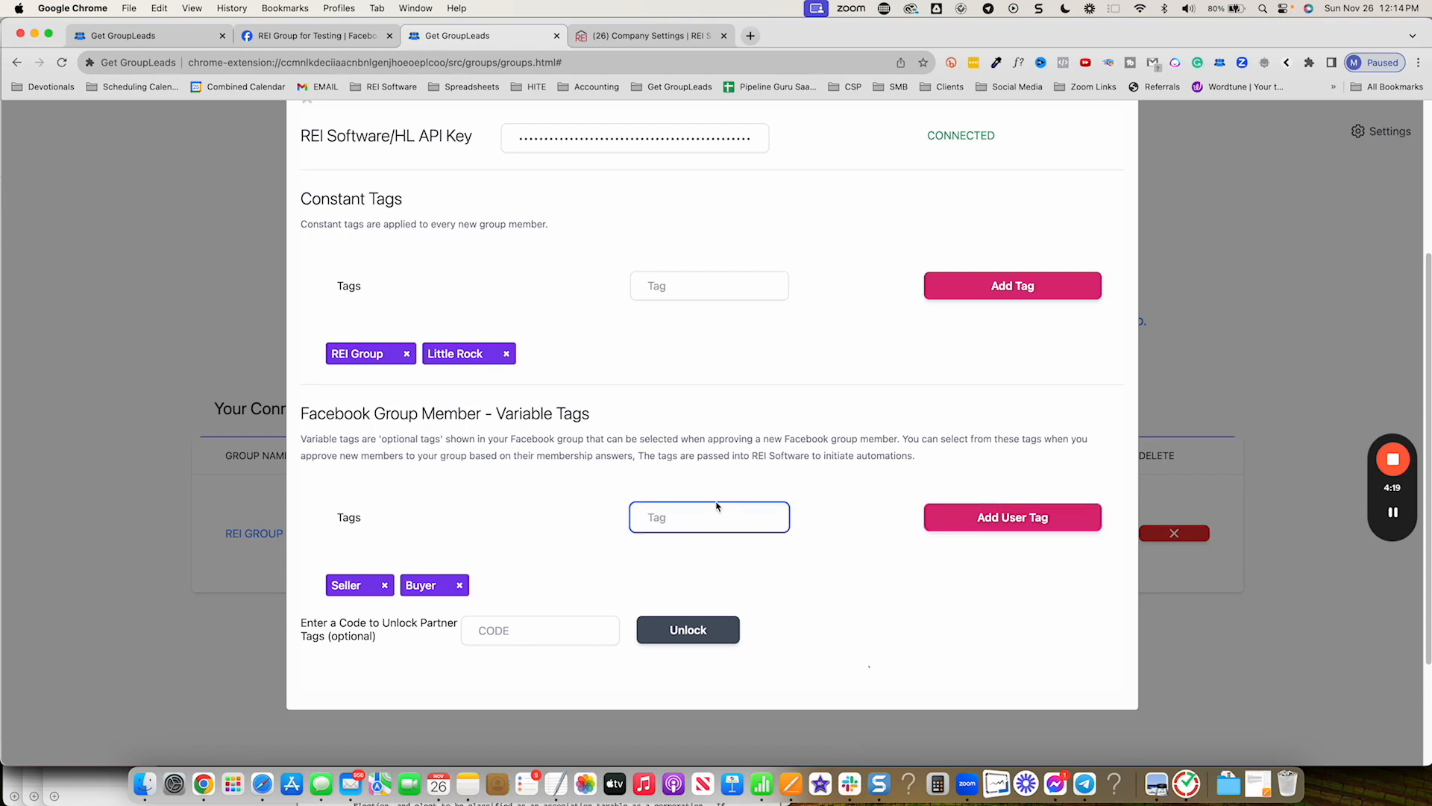
text(Investor)
click(1019, 521)
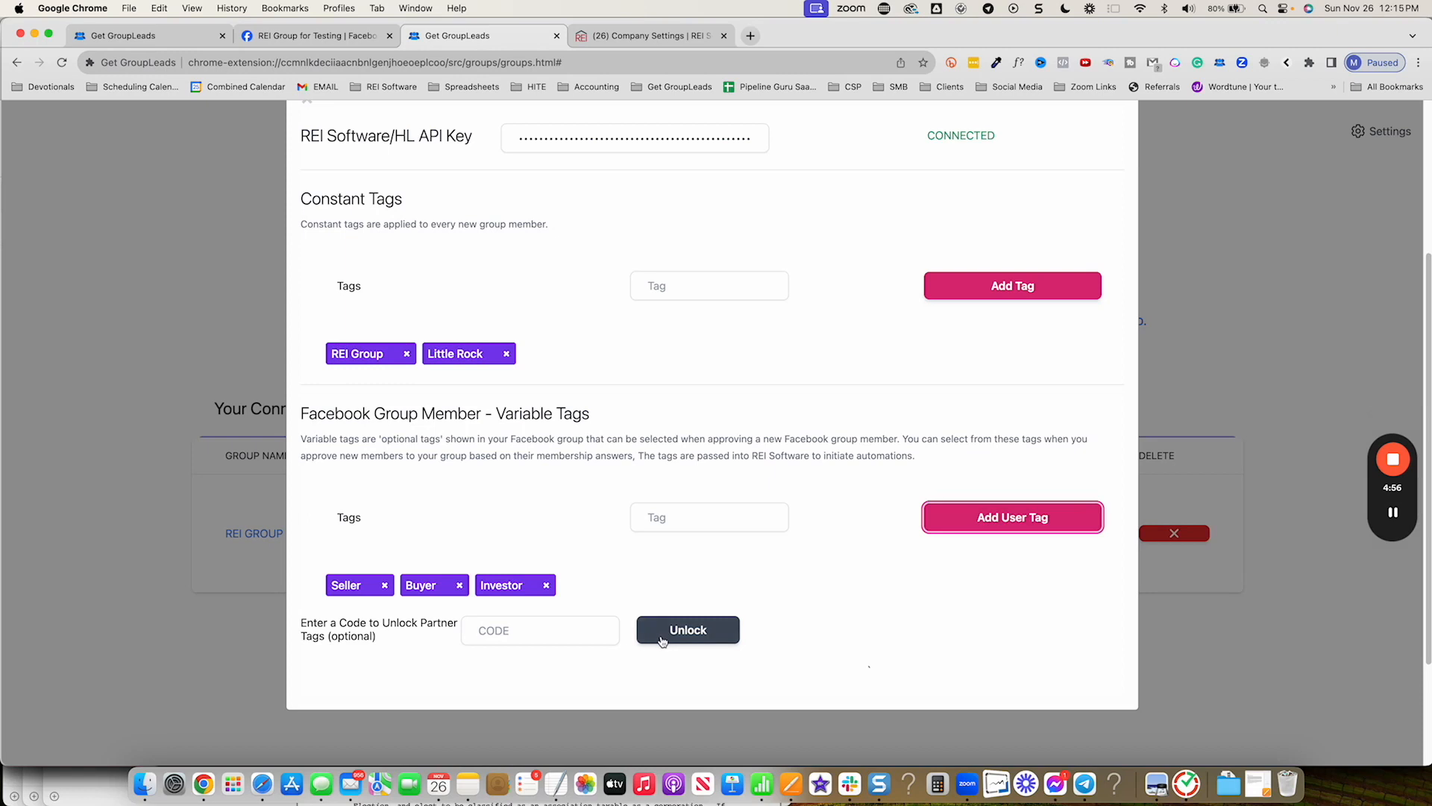
Examine the optional partner tags unlock setting and the group's constant and variable tags.
drag(421, 624, 381, 645)
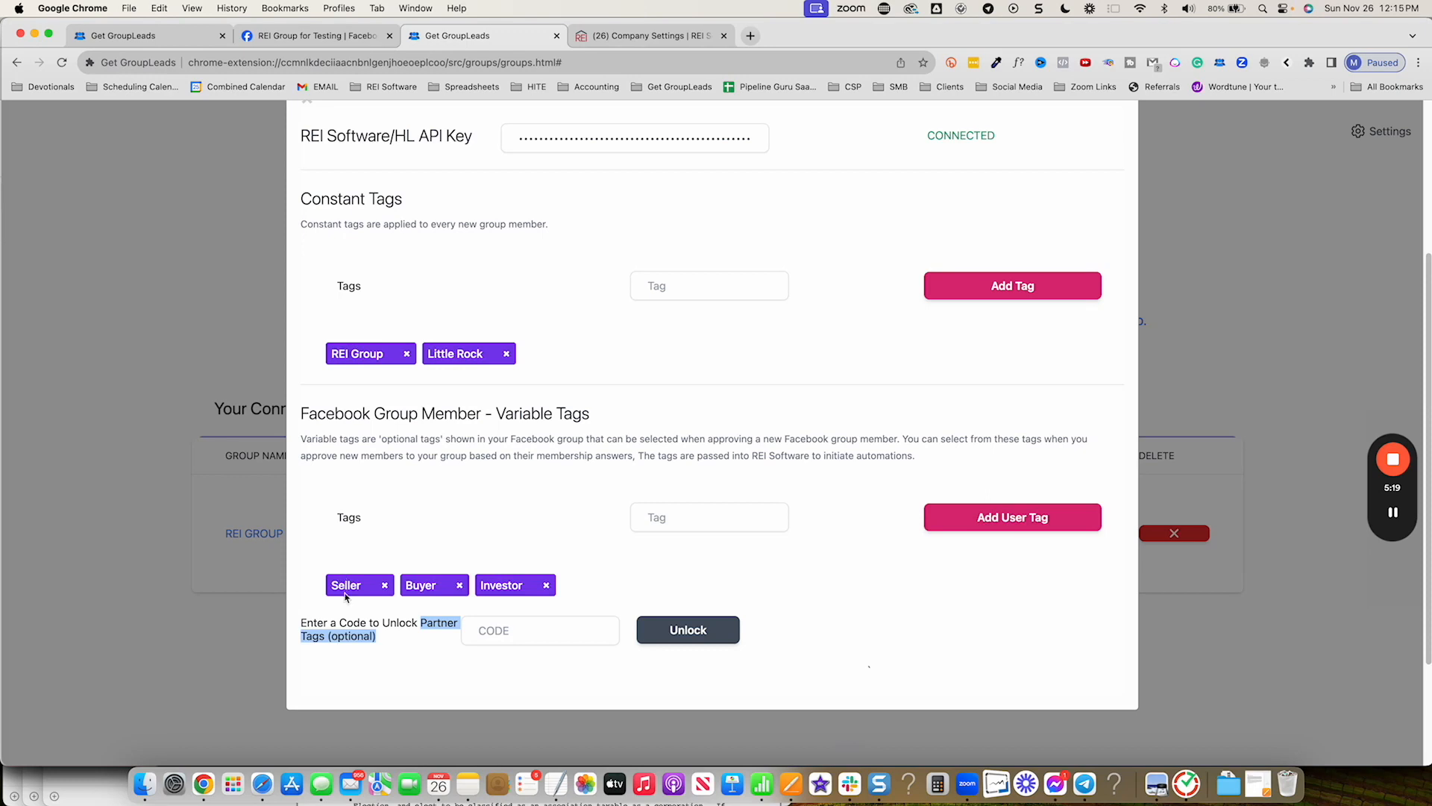
drag(362, 586, 325, 591)
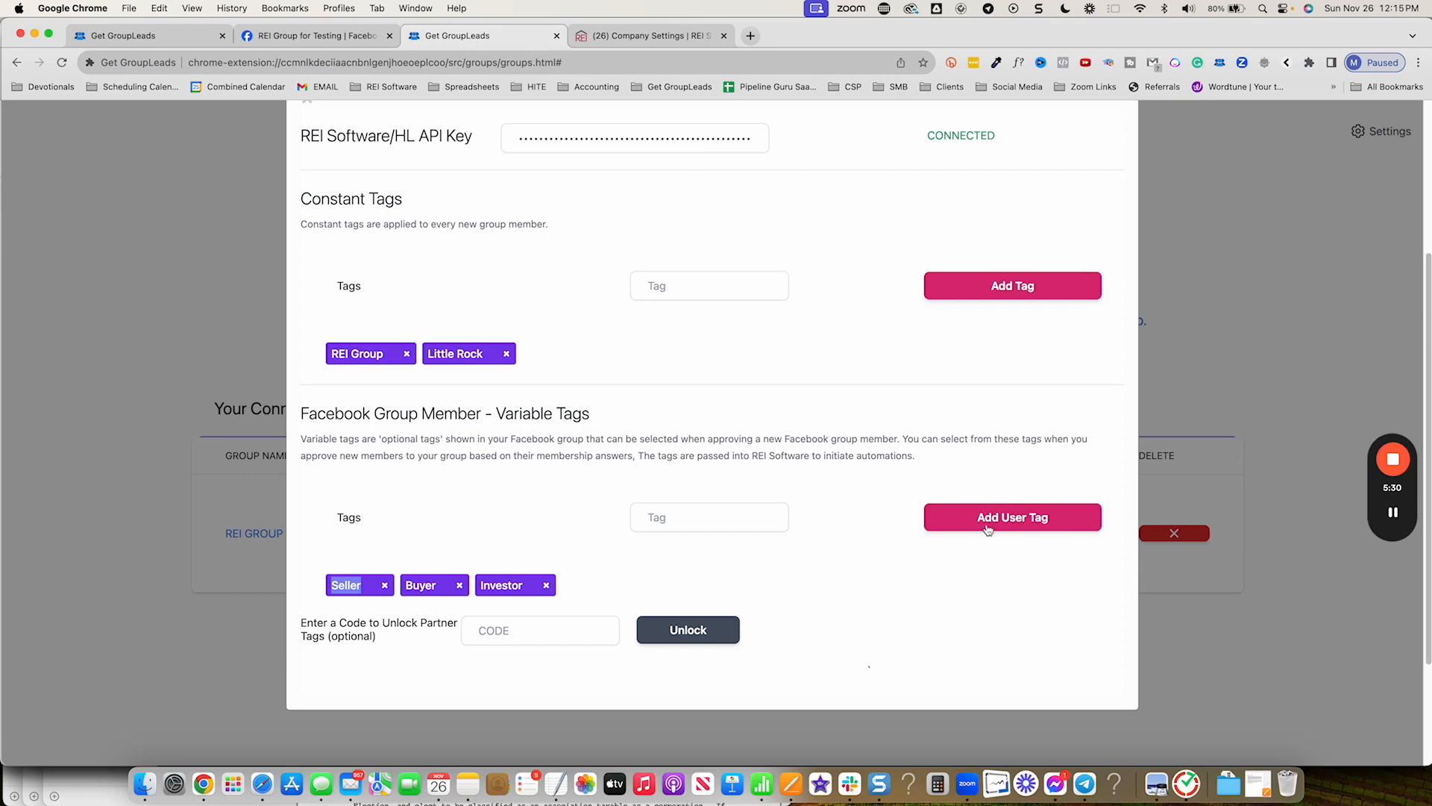
scroll(907, 502, up, 1)
scroll(818, 508, up, 2)
scroll(819, 506, up, 2)
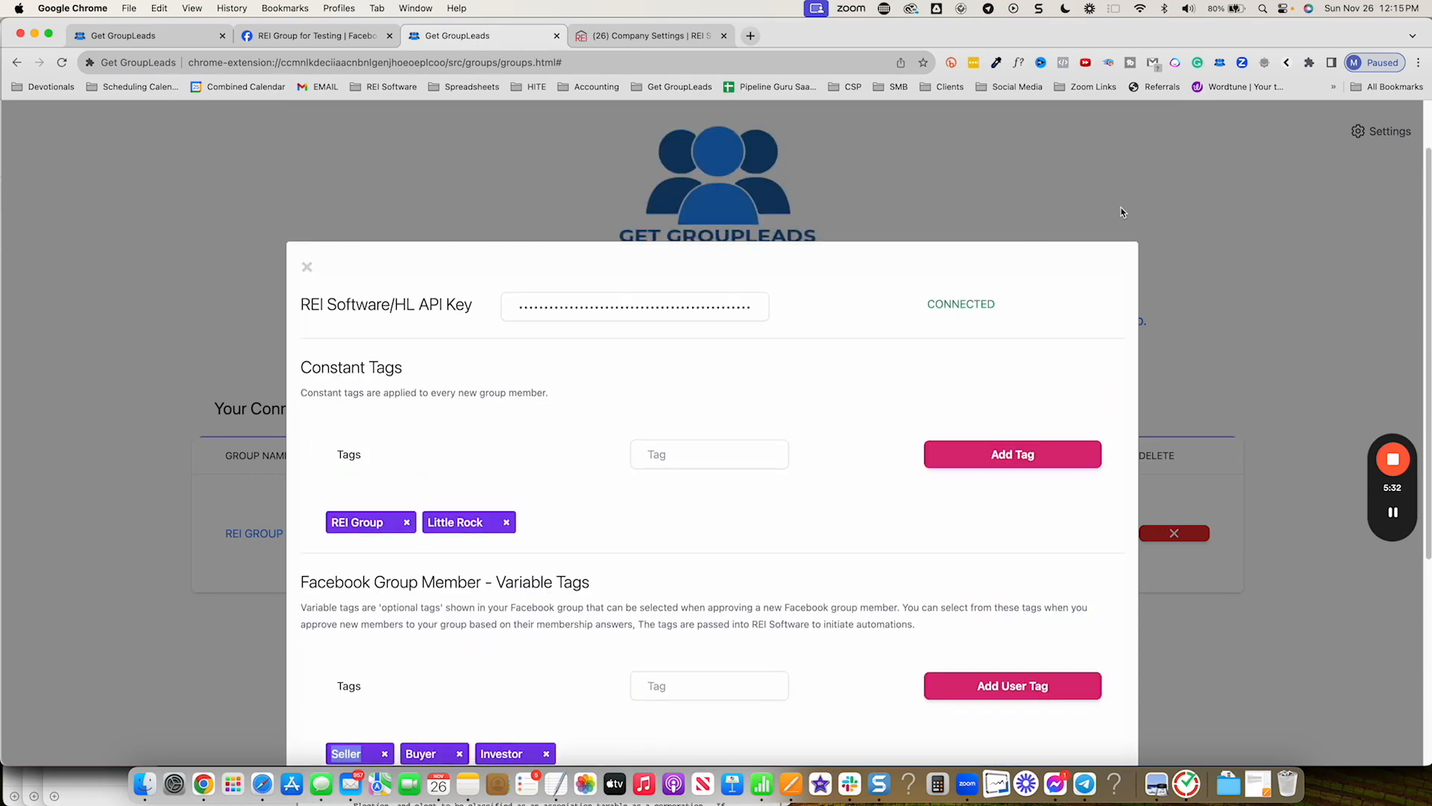
scroll(895, 521, down, 2)
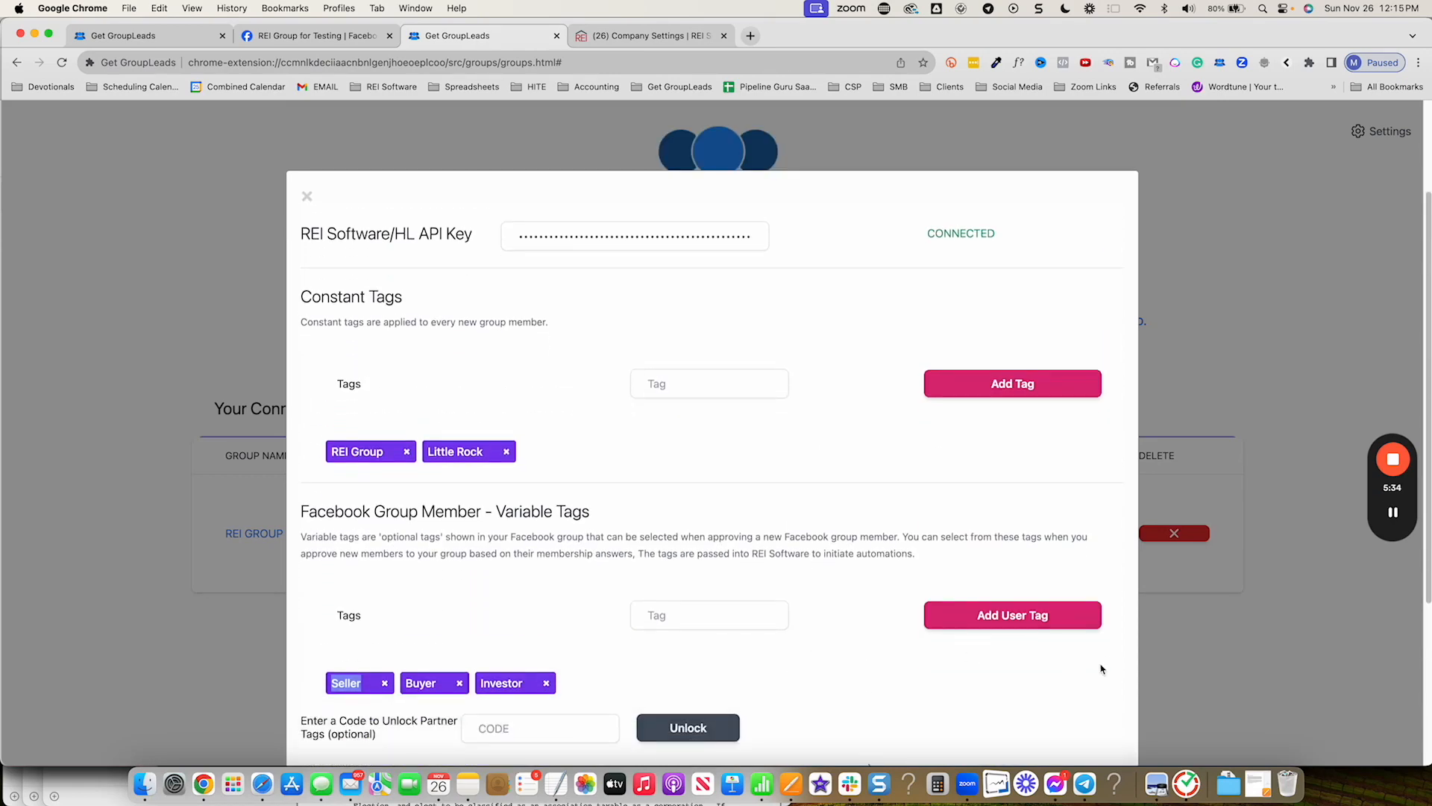
scroll(1119, 659, down, 2)
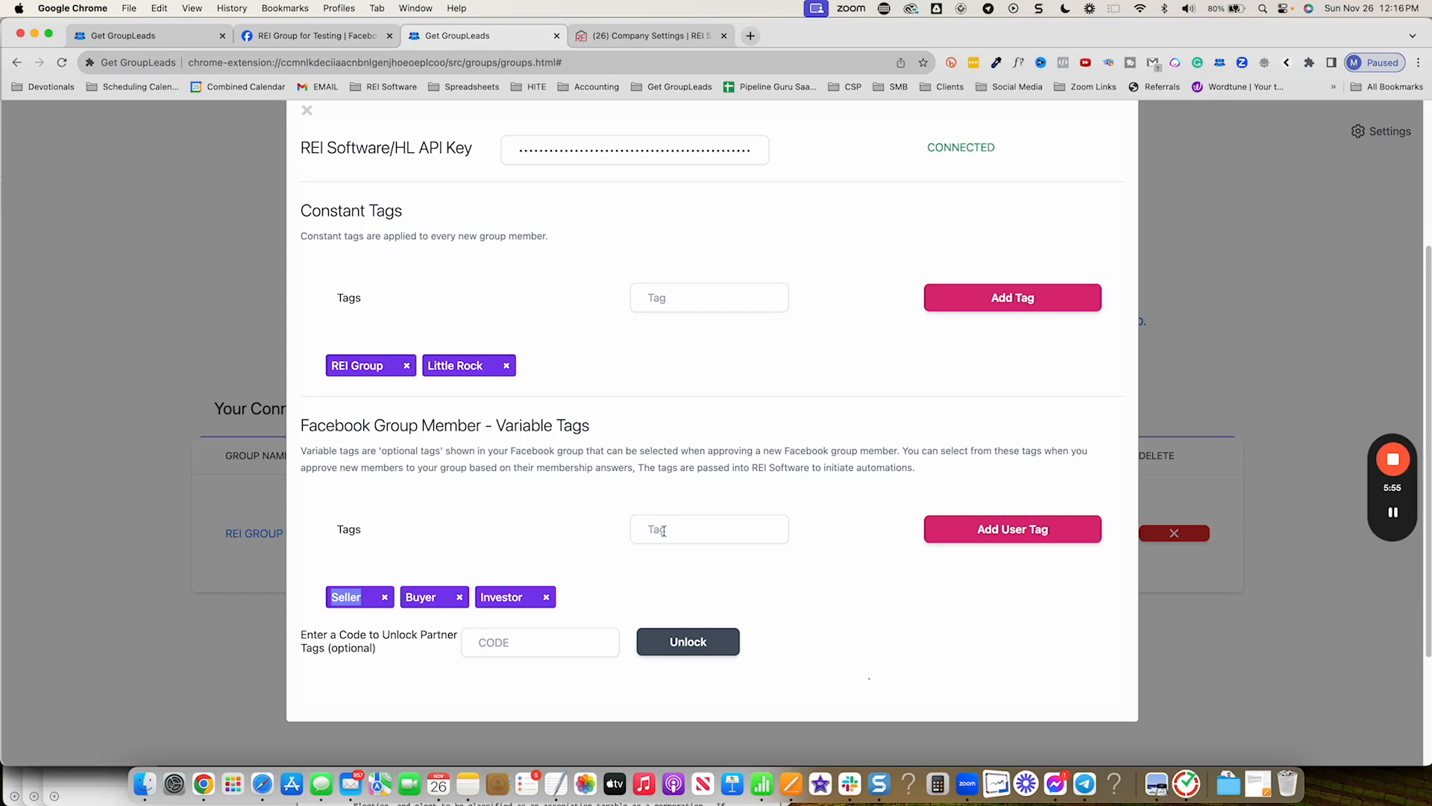
Review the membership questions of the Facebook group REI Group for Testing.
click(317, 36)
click(103, 547)
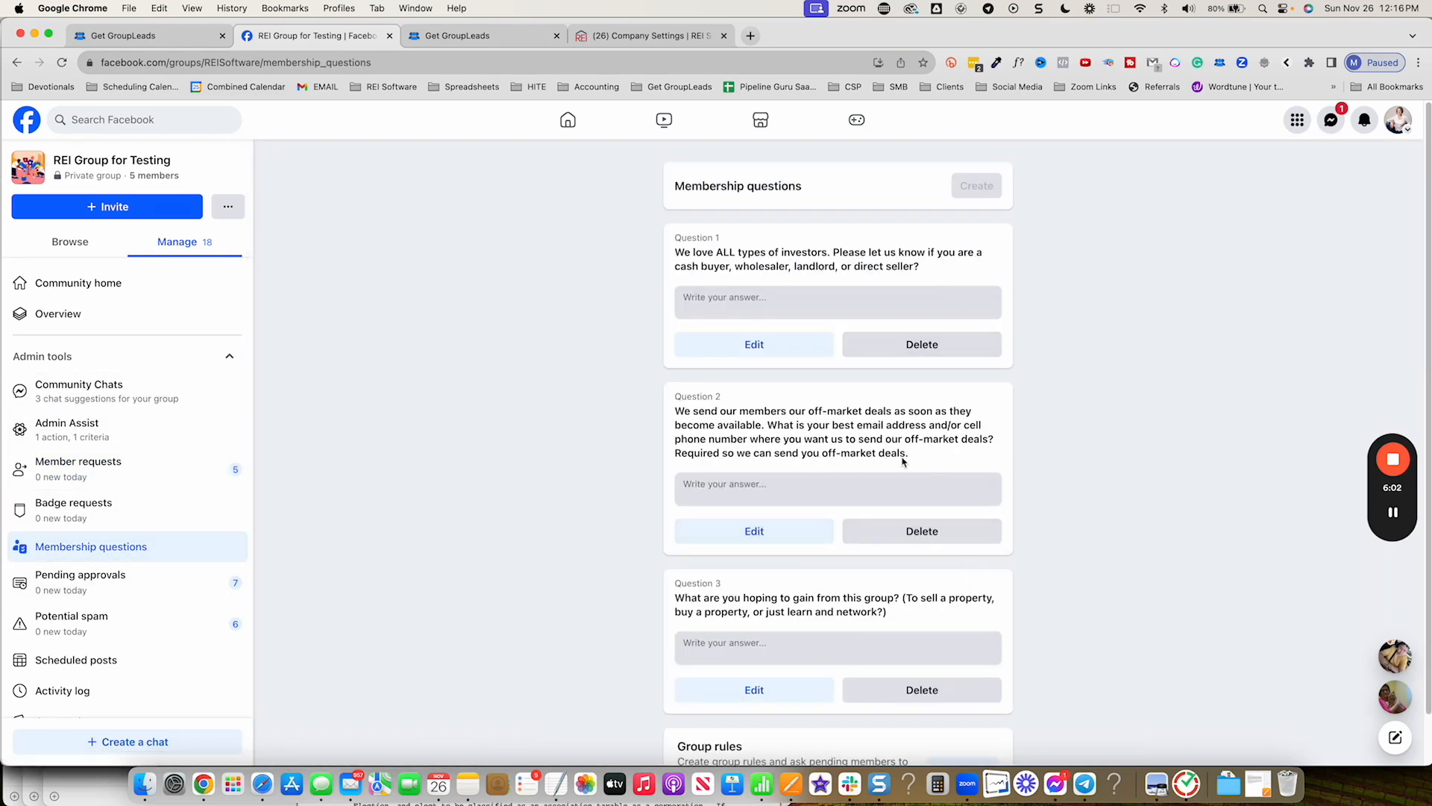
scroll(903, 461, down, 1)
scroll(904, 462, down, 1)
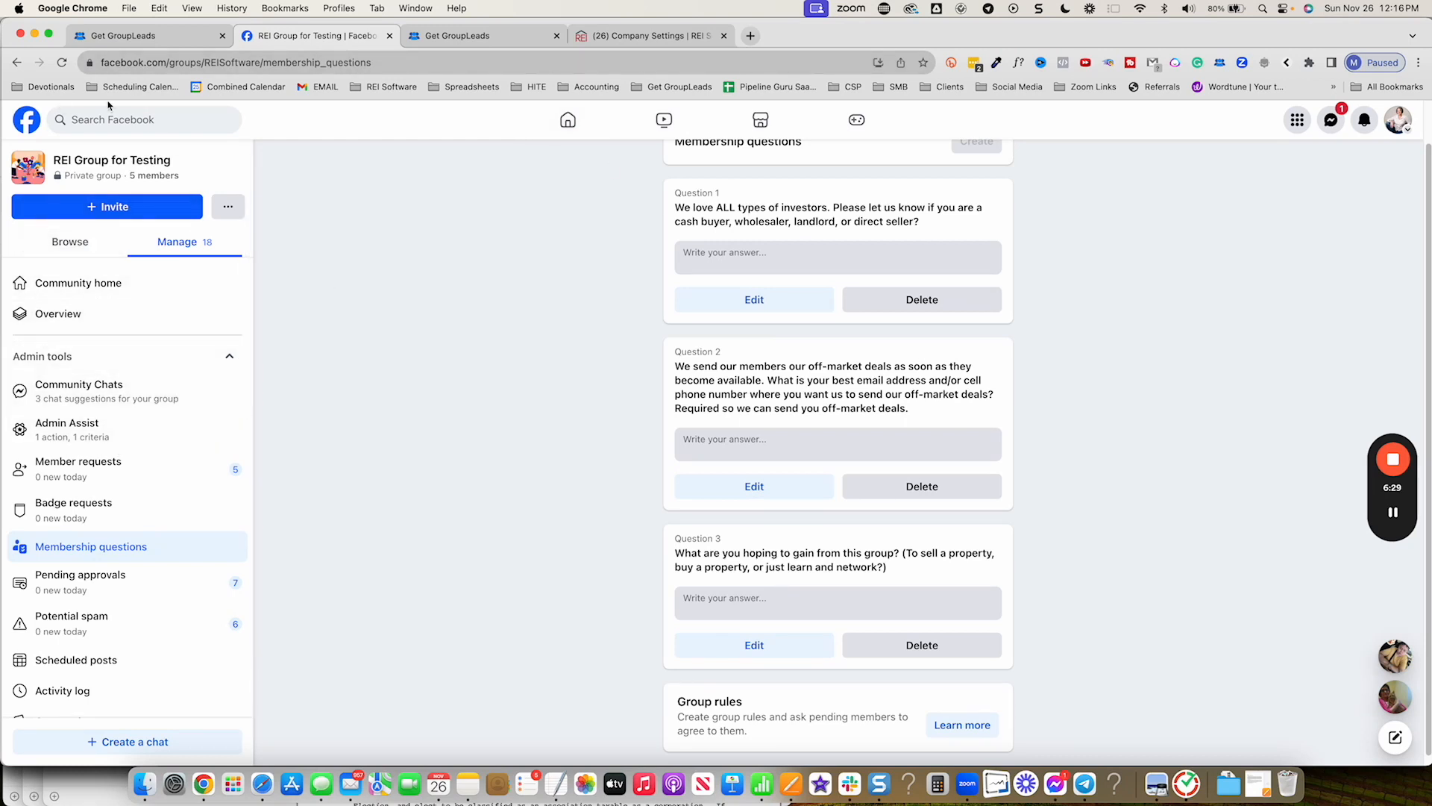
Return to the Facebook group's member requests and reload the page.
click(18, 65)
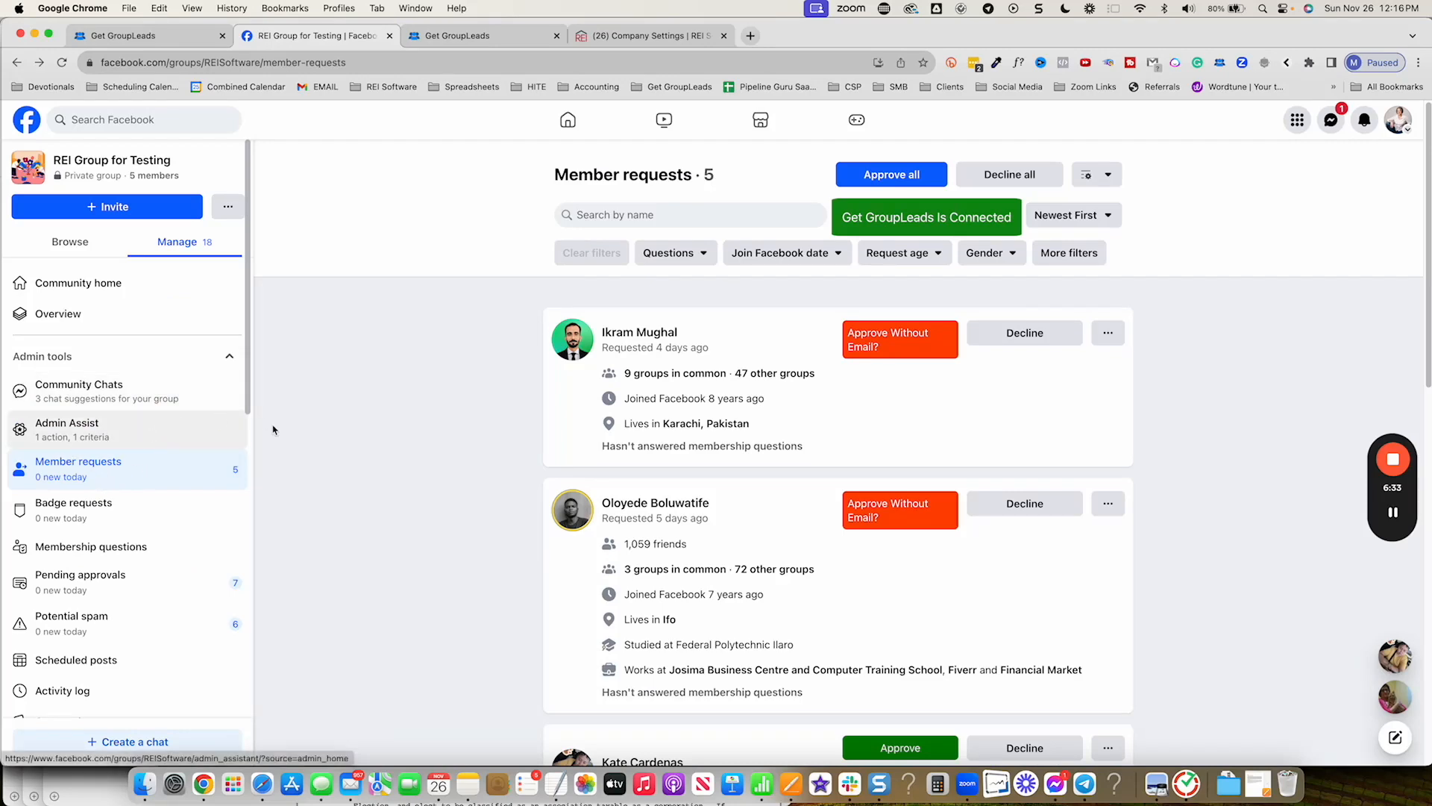
scroll(729, 502, down, 5)
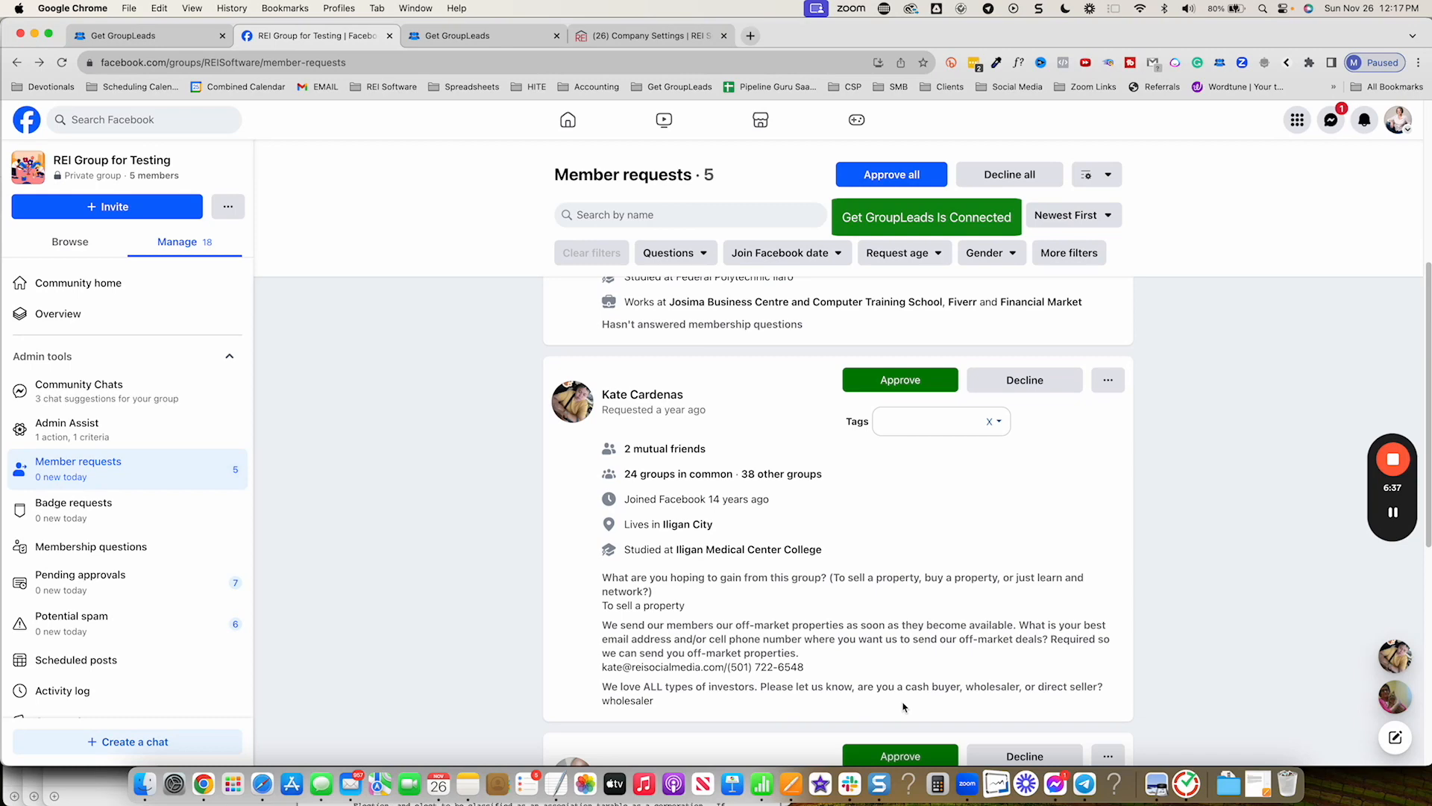
click(63, 64)
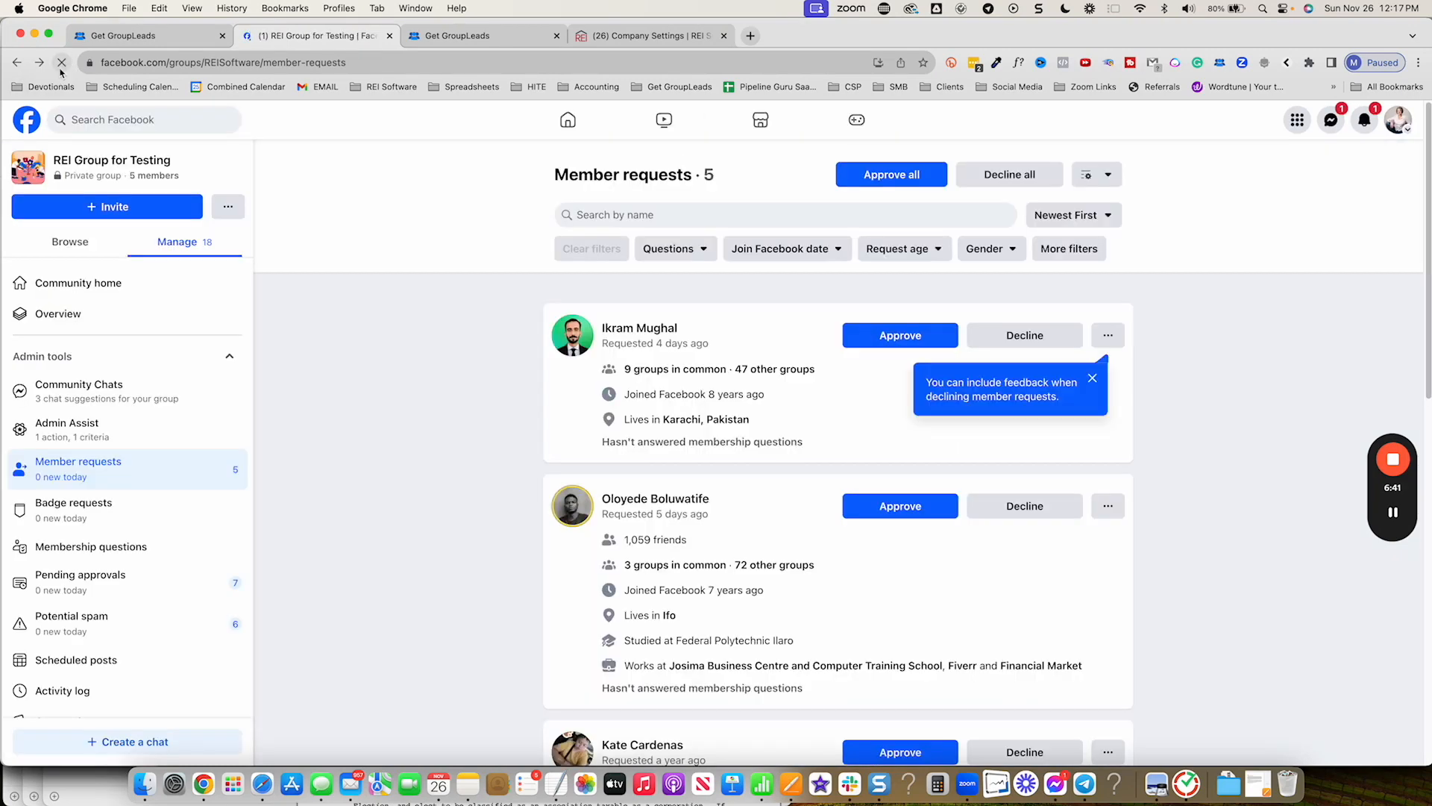
Review the pending member requests and their answers to the membership questions.
scroll(968, 558, down, 2)
scroll(968, 558, down, 10)
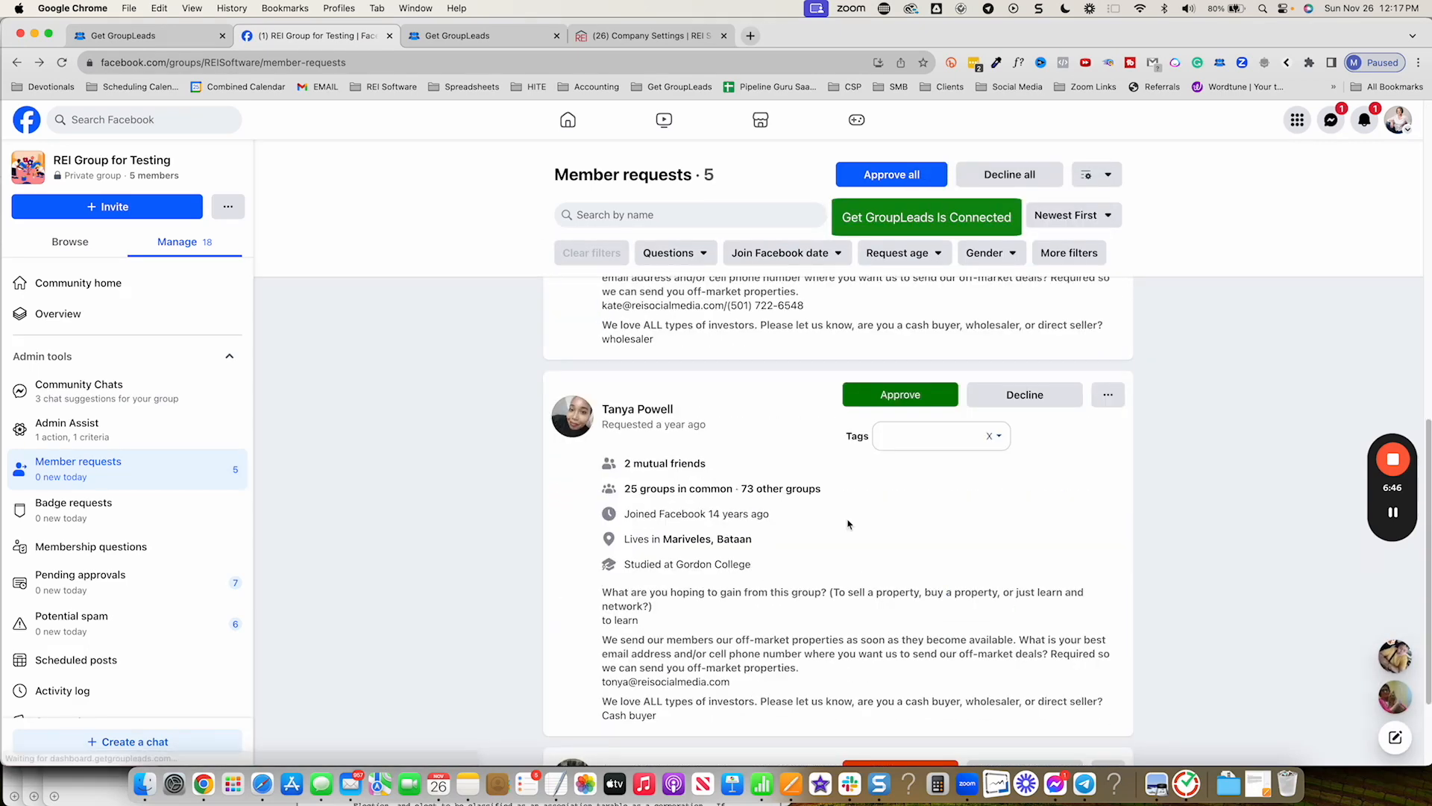
scroll(826, 440, up, 1)
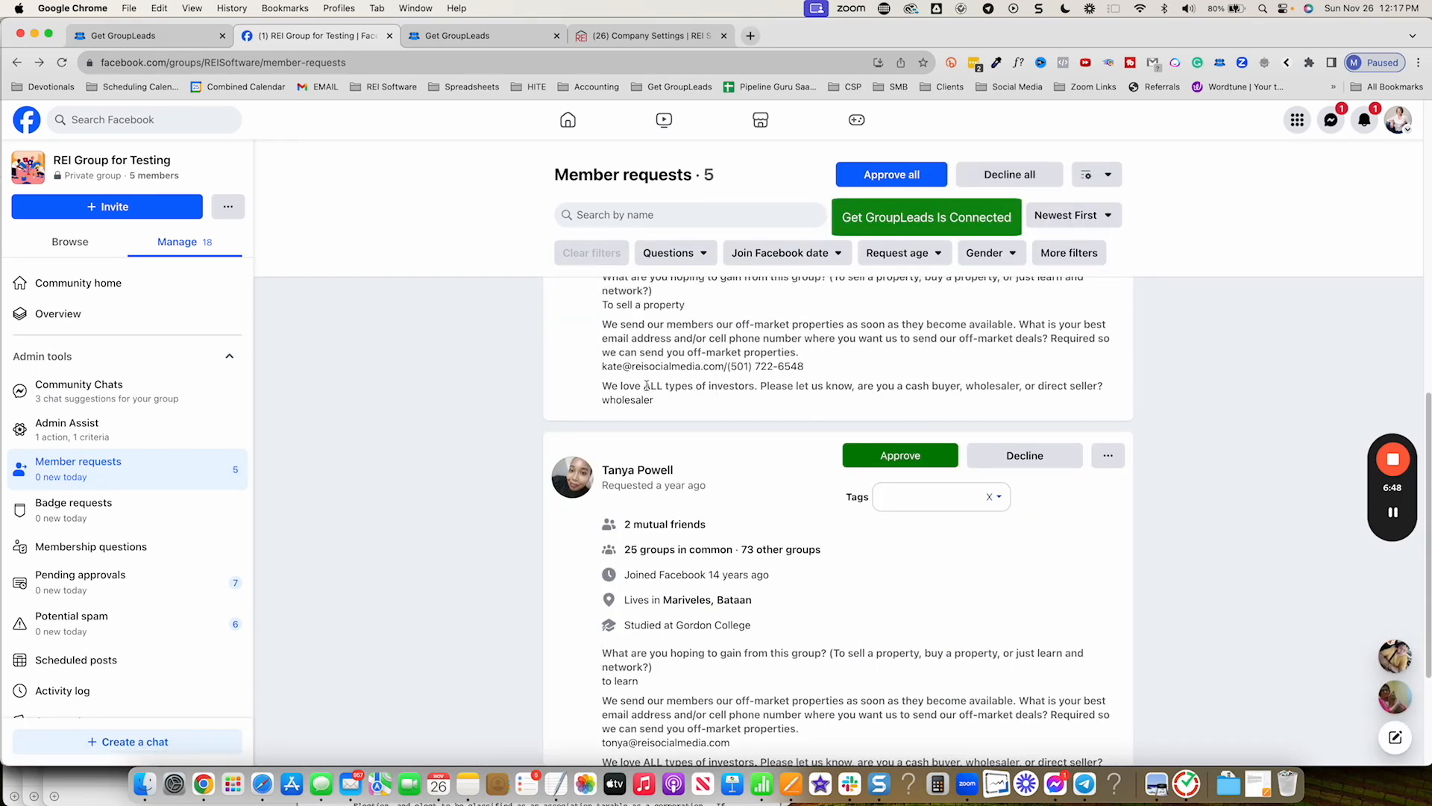
scroll(832, 355, up, 1)
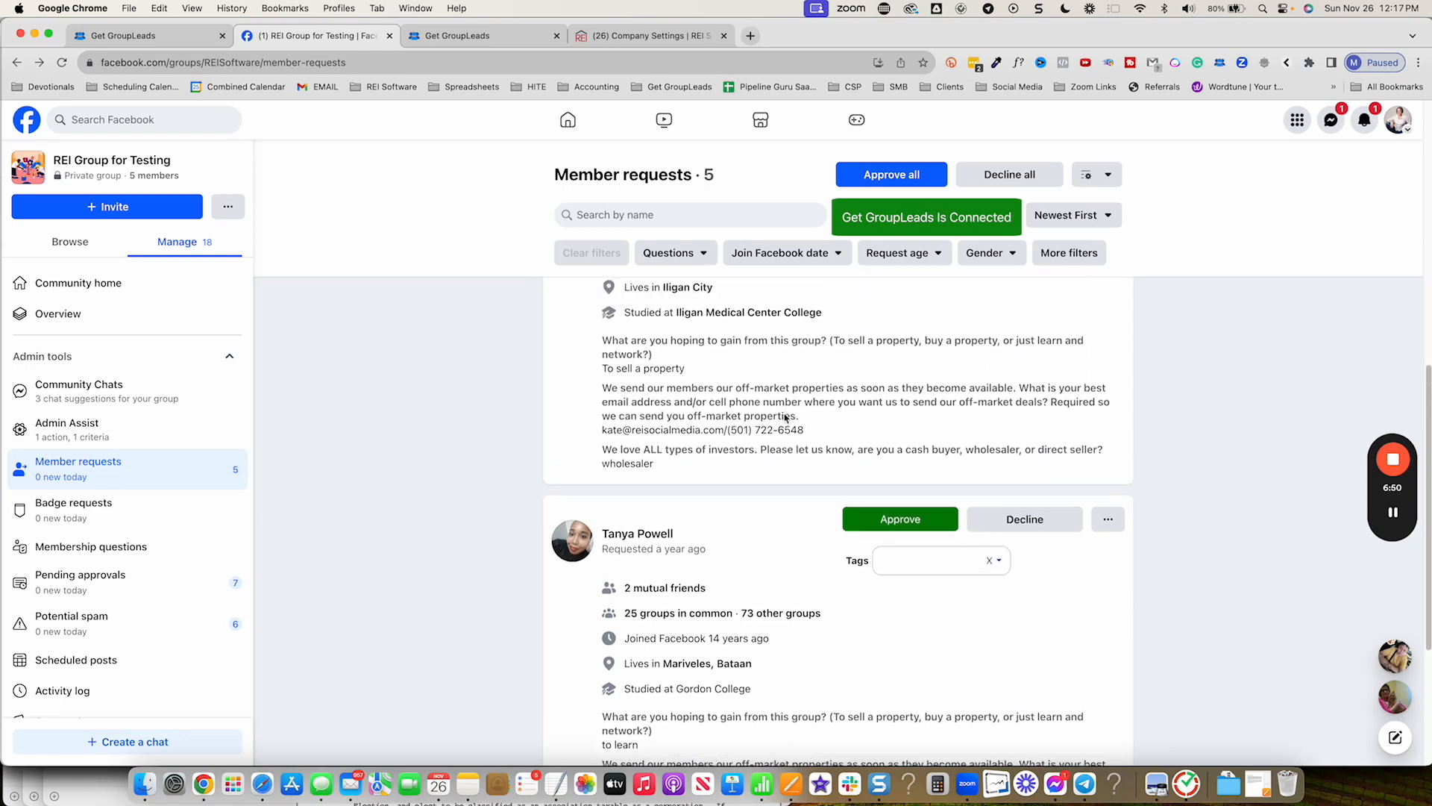
scroll(785, 408, up, 3)
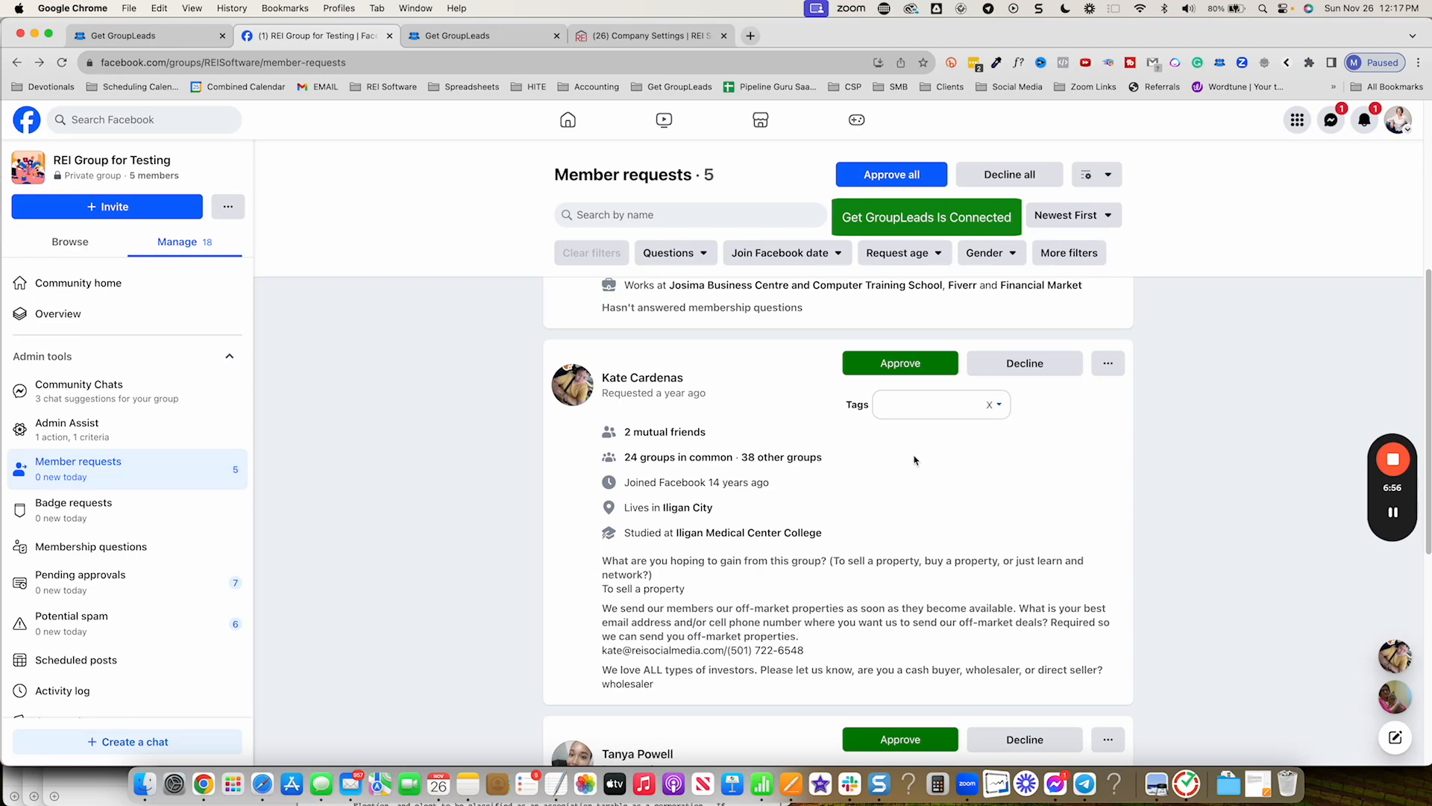
scroll(911, 458, down, 6)
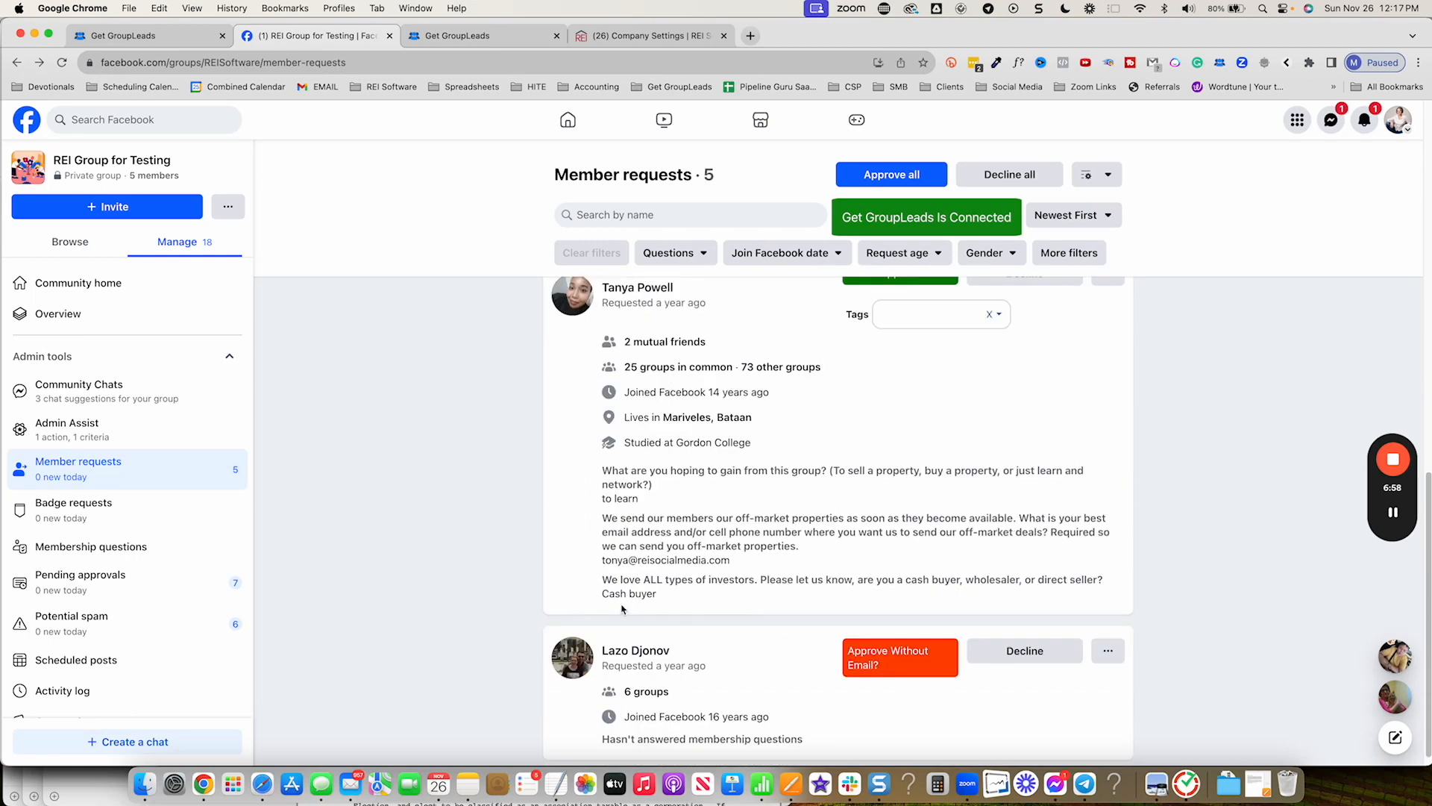
scroll(642, 599, down, 1)
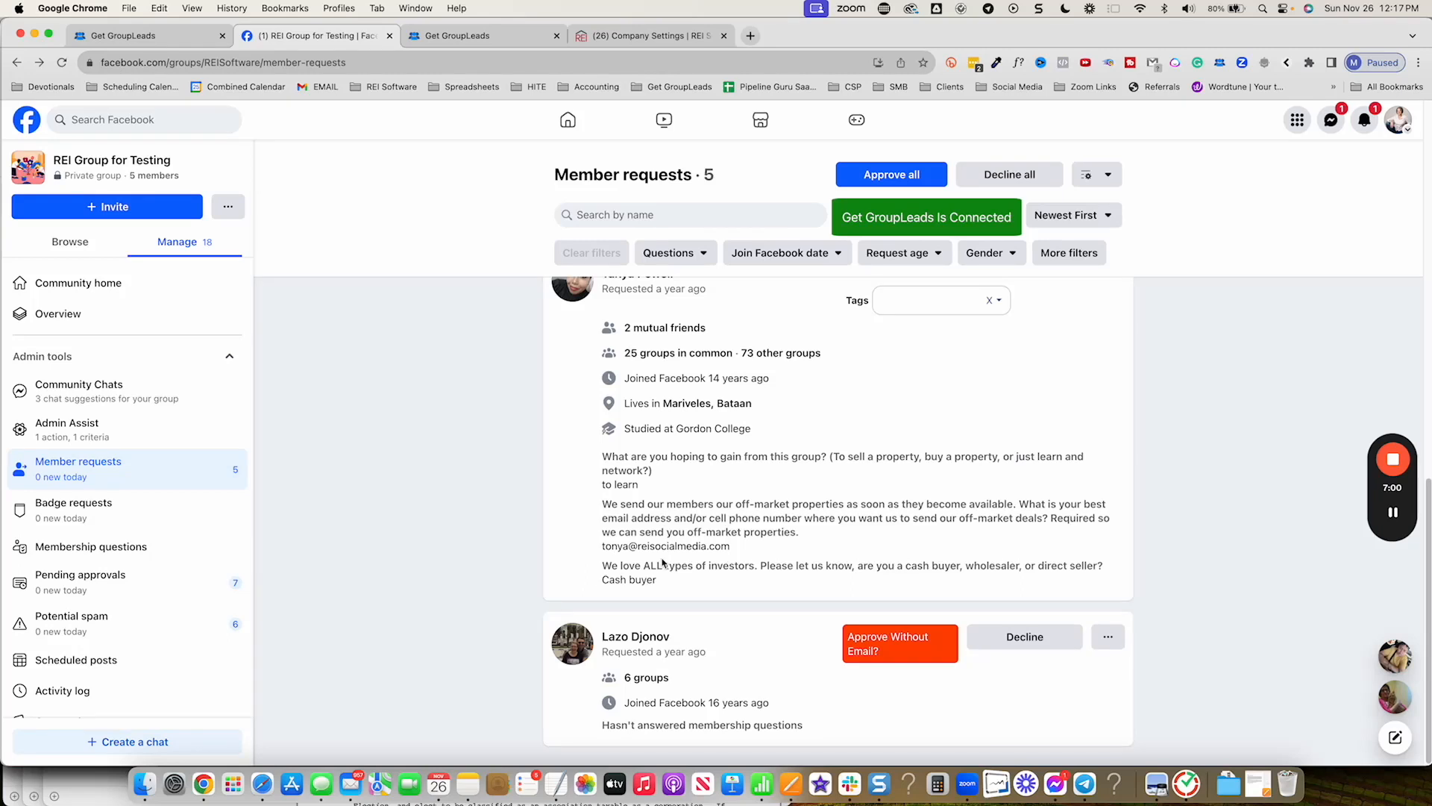
Select the Buyer tag for the pending member request answered with "Cash buyer".
scroll(664, 564, up, 1)
click(999, 309)
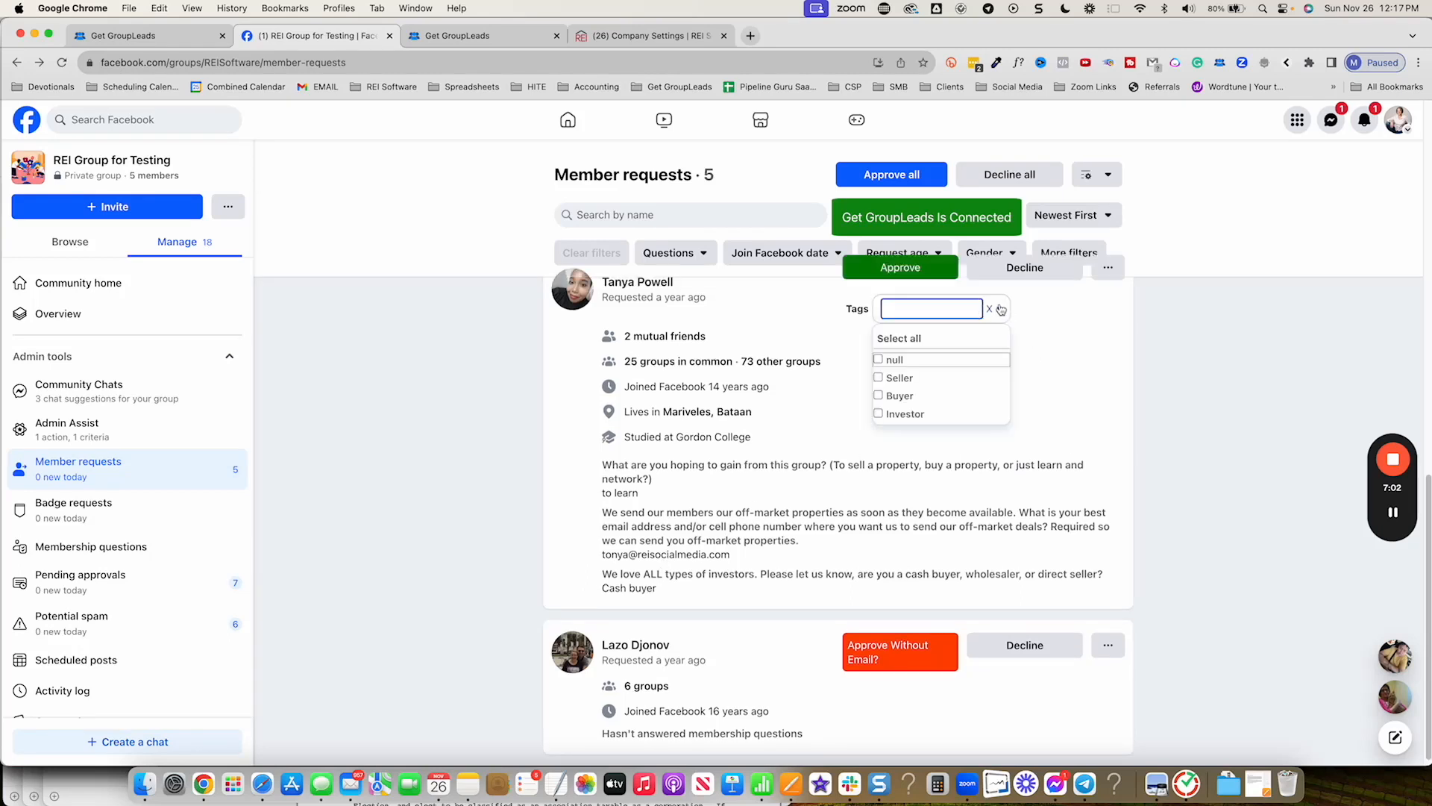
click(879, 399)
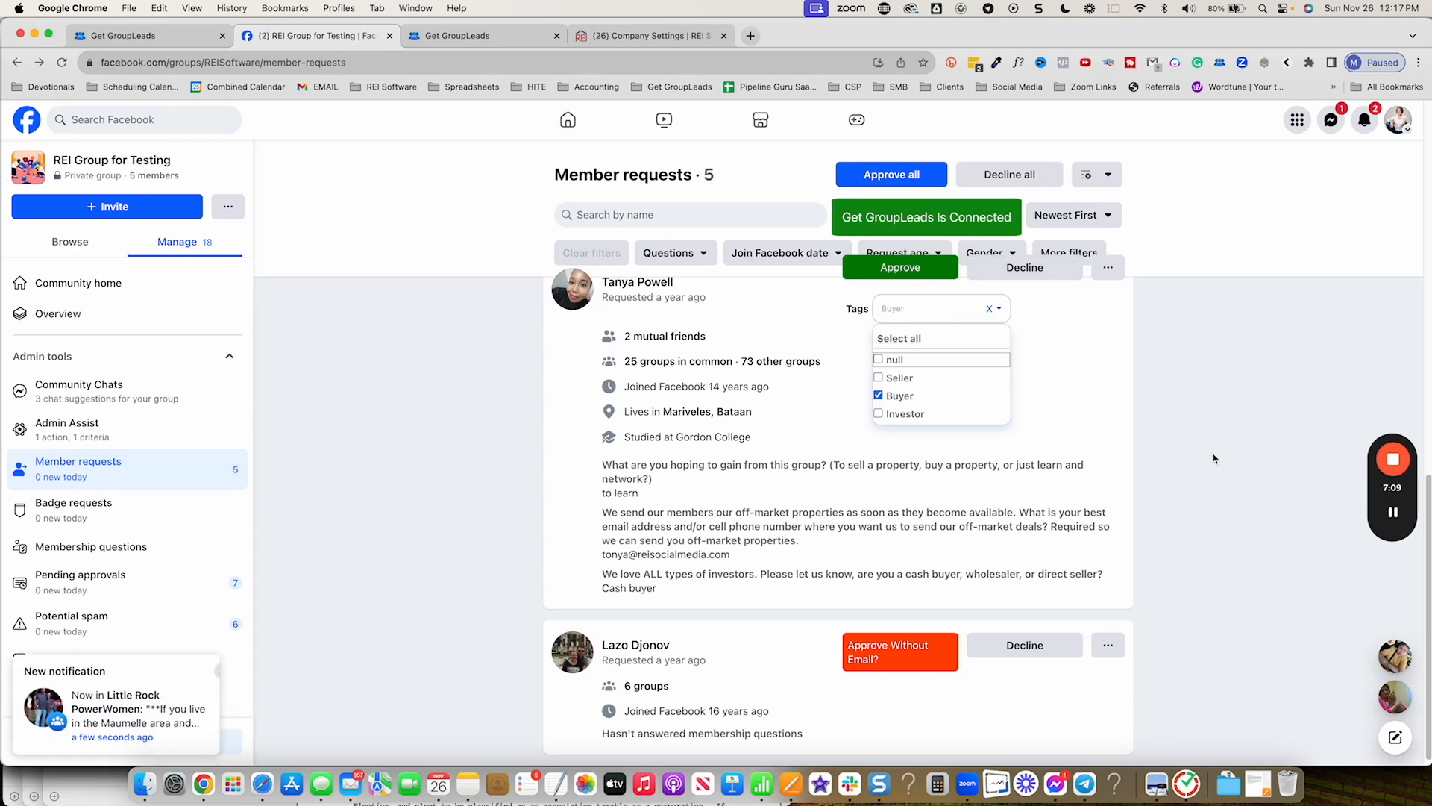
scroll(1214, 458, up, 1)
scroll(1214, 458, up, 1)
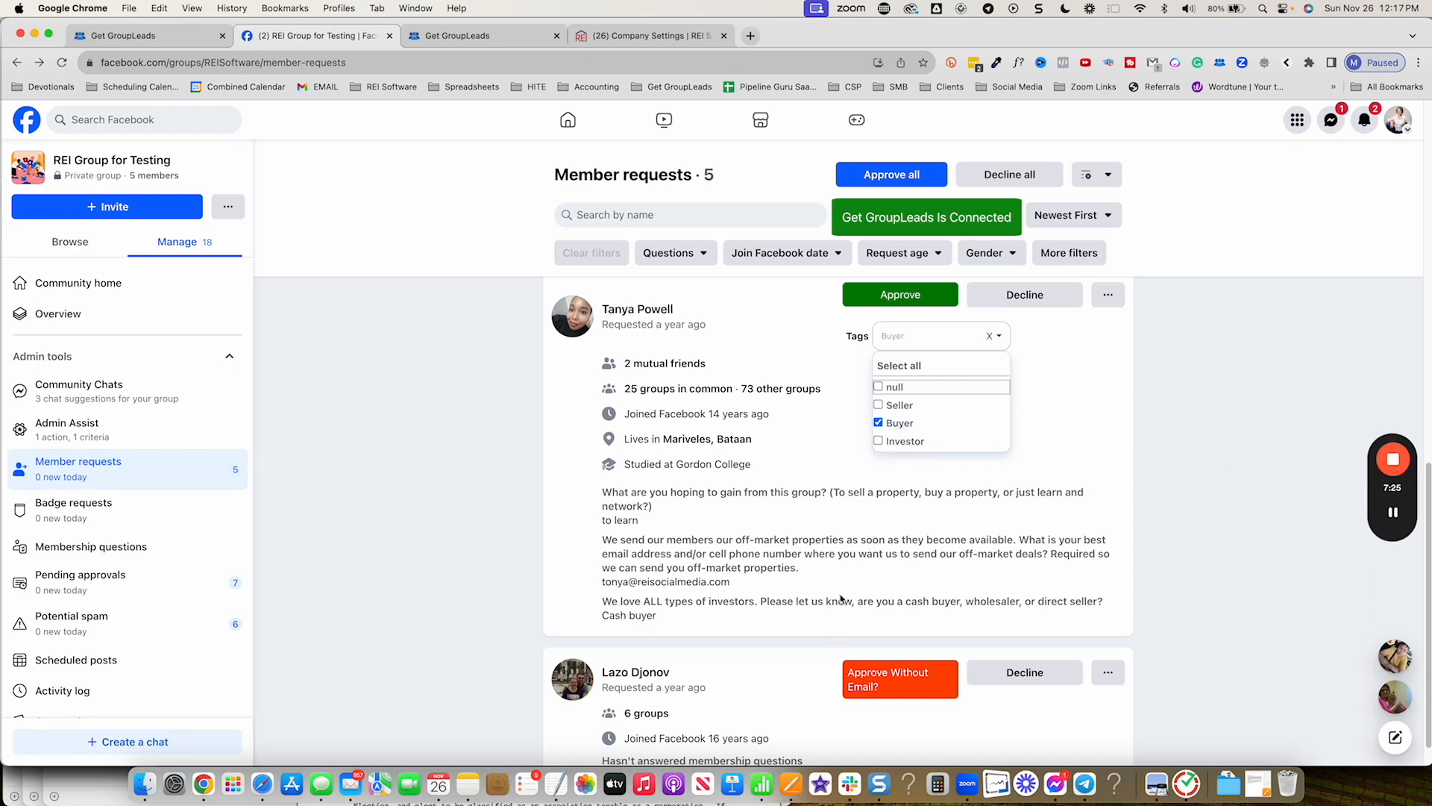
mouse_move(1392, 515)
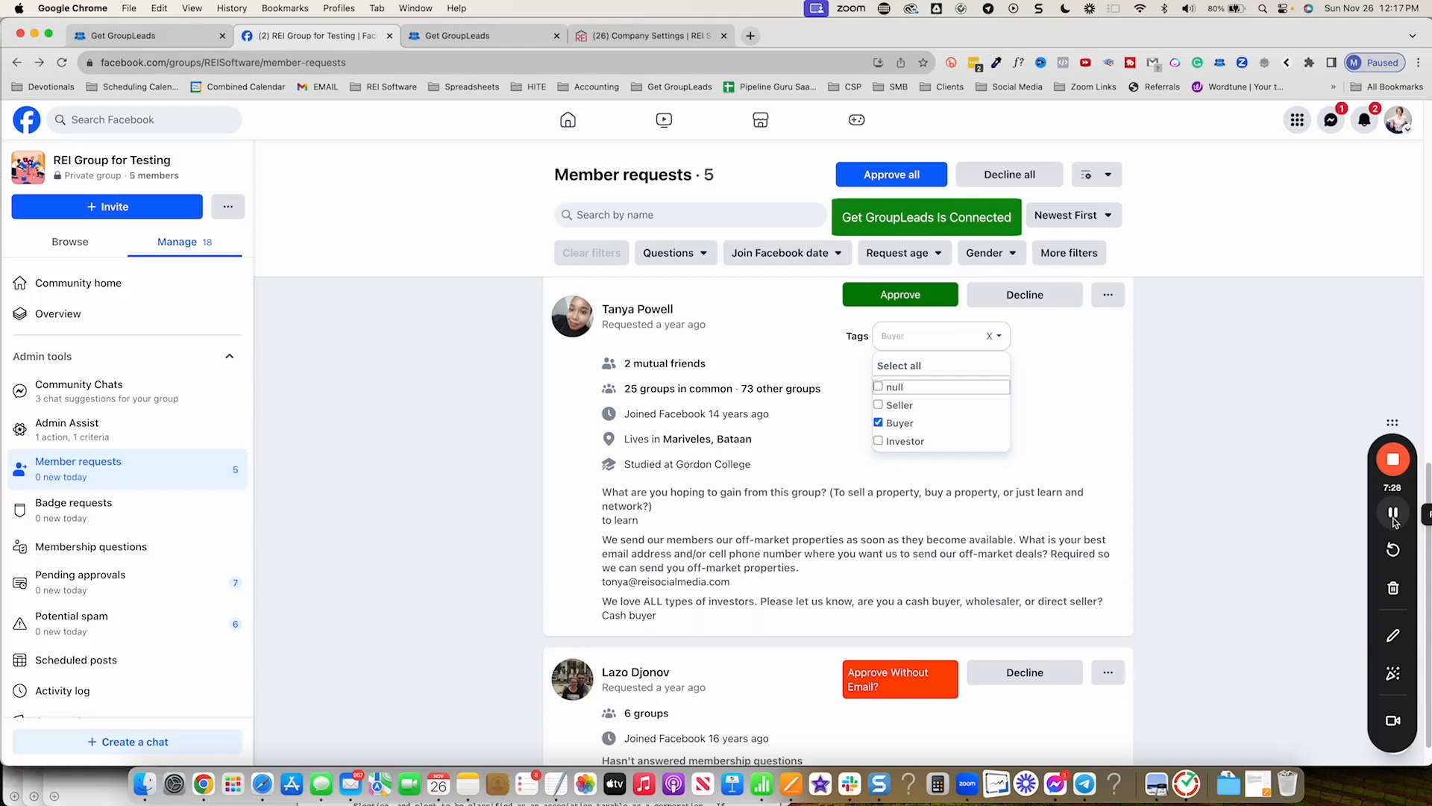
click(1394, 514)
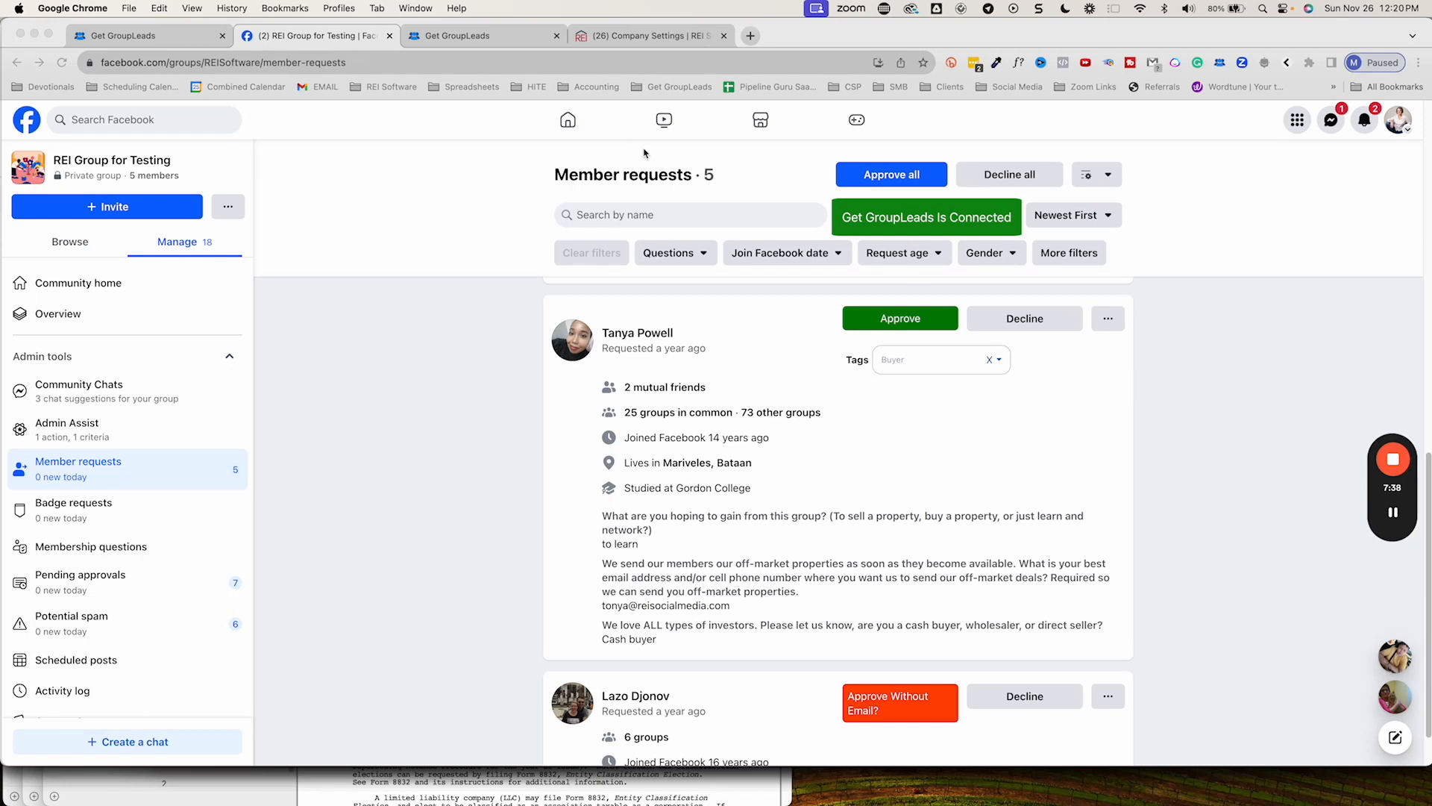
Close the integration dialog in Get GroupLeads and open the settings to examine the tag categories and their contacts.
click(453, 37)
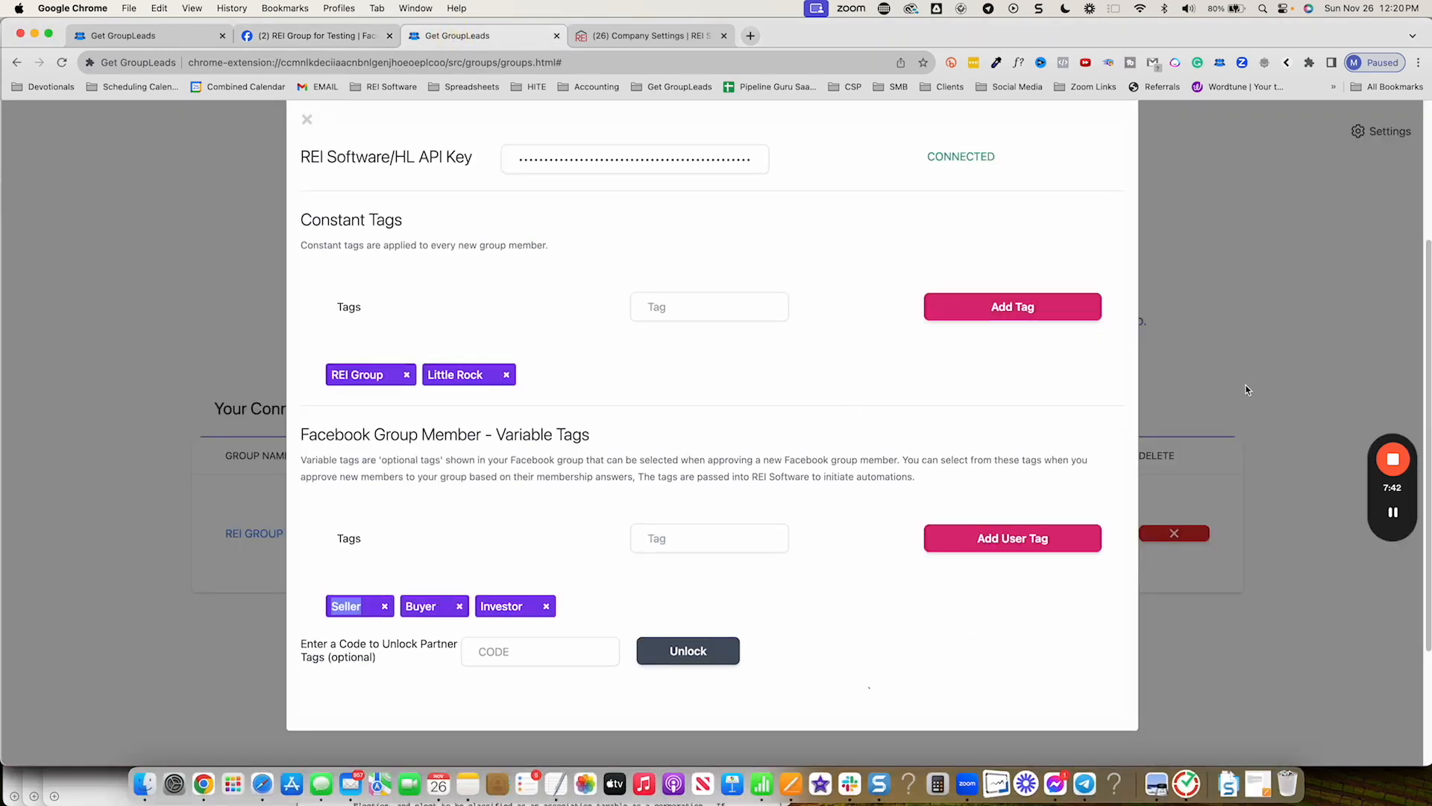
click(1256, 385)
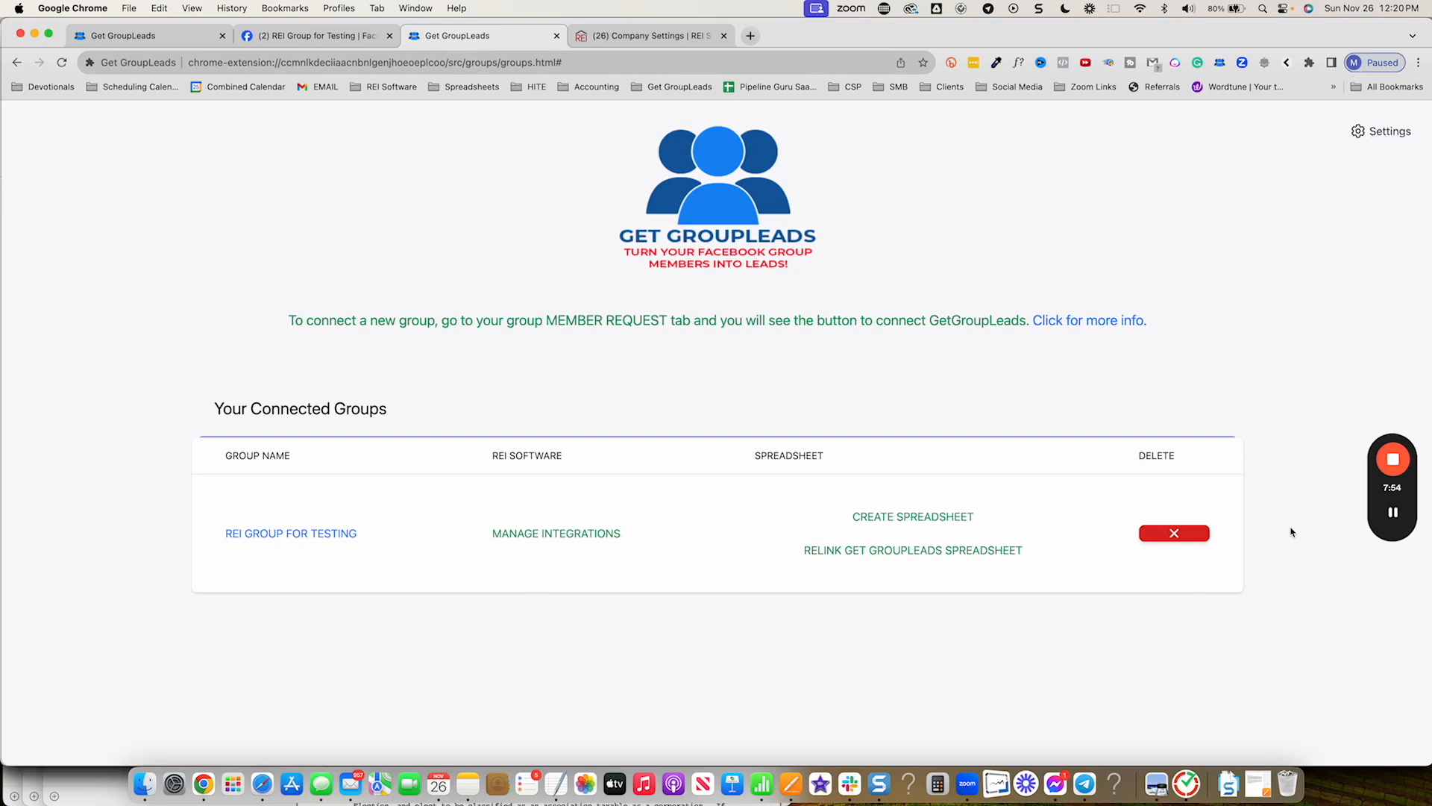
click(1380, 132)
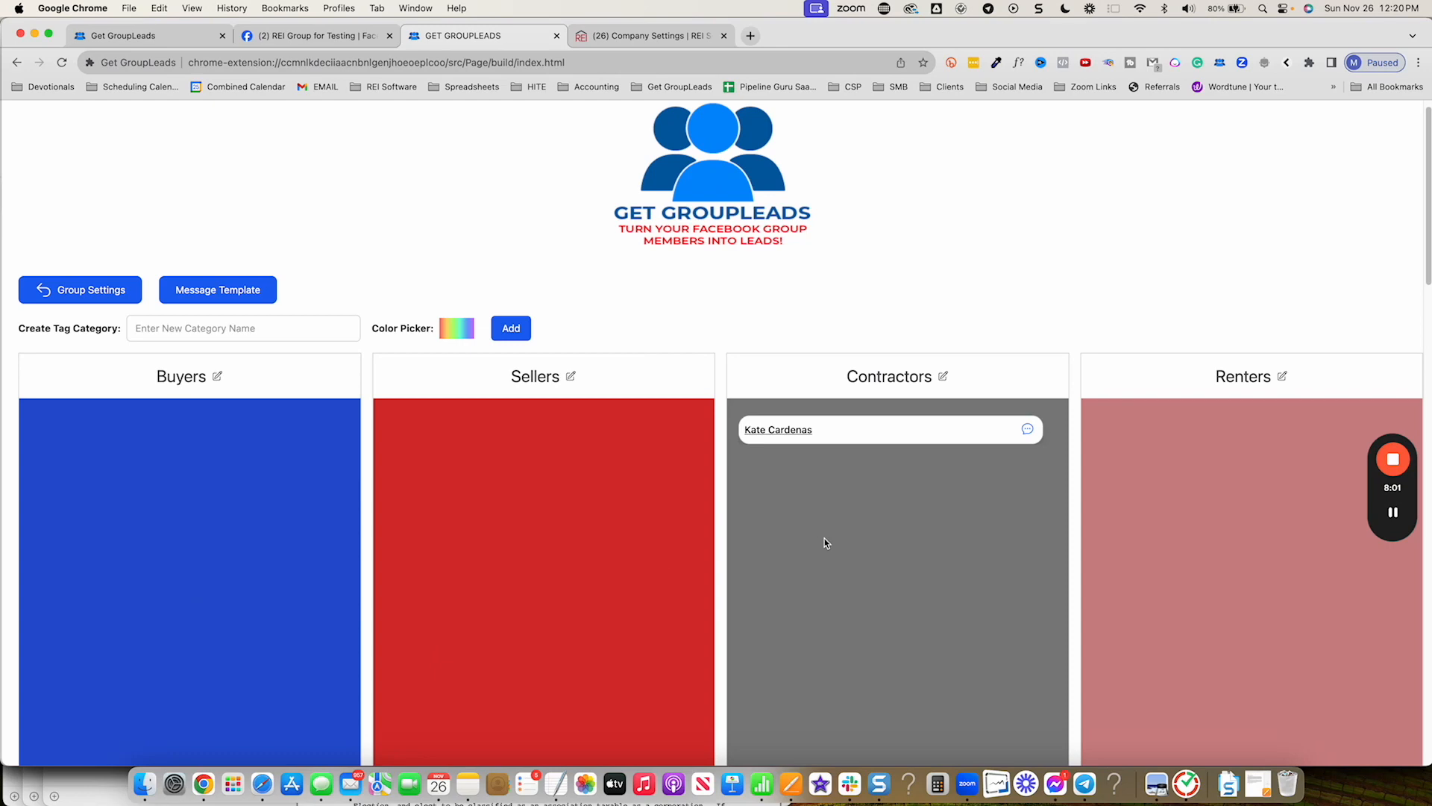
scroll(821, 540, down, 6)
scroll(847, 548, down, 4)
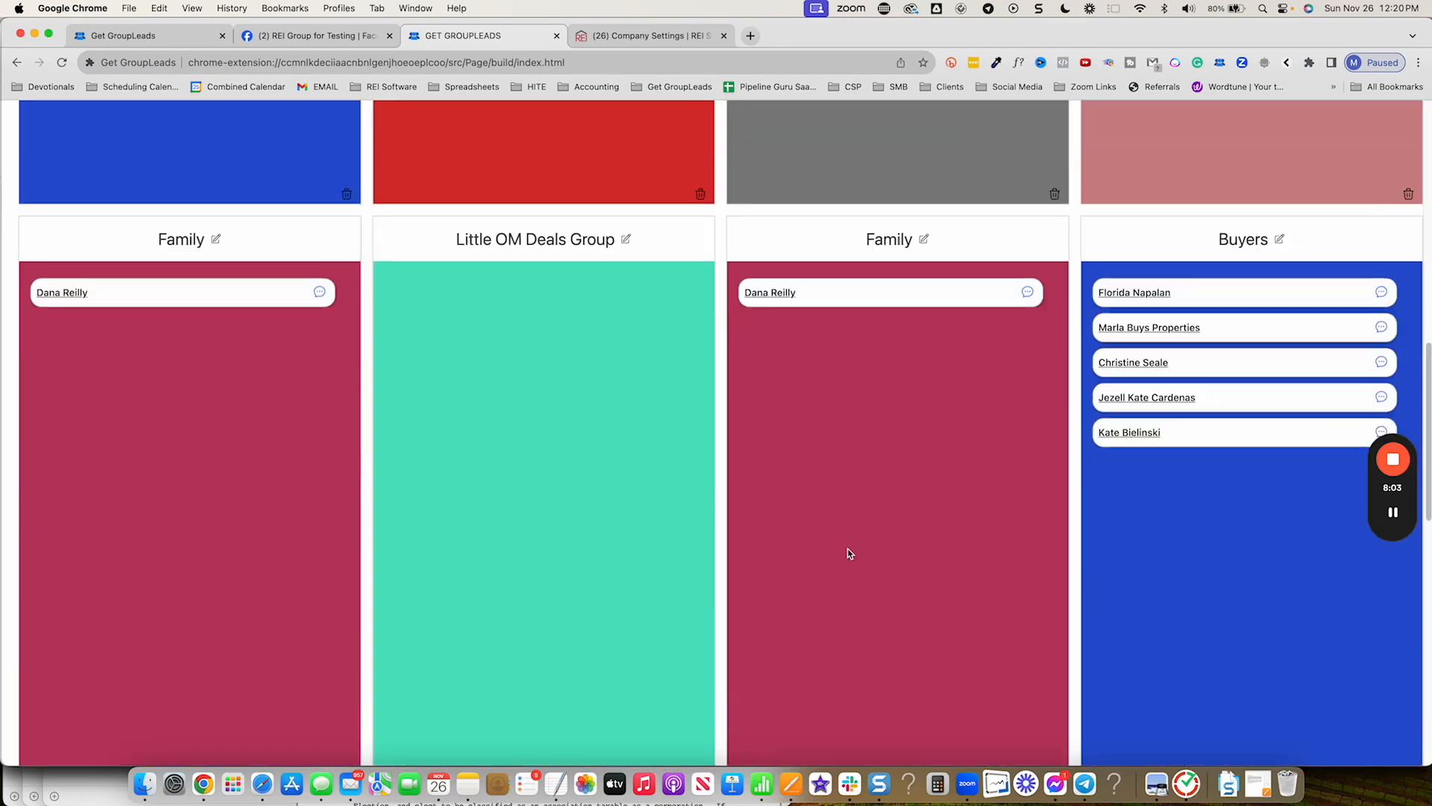
scroll(848, 548, up, 10)
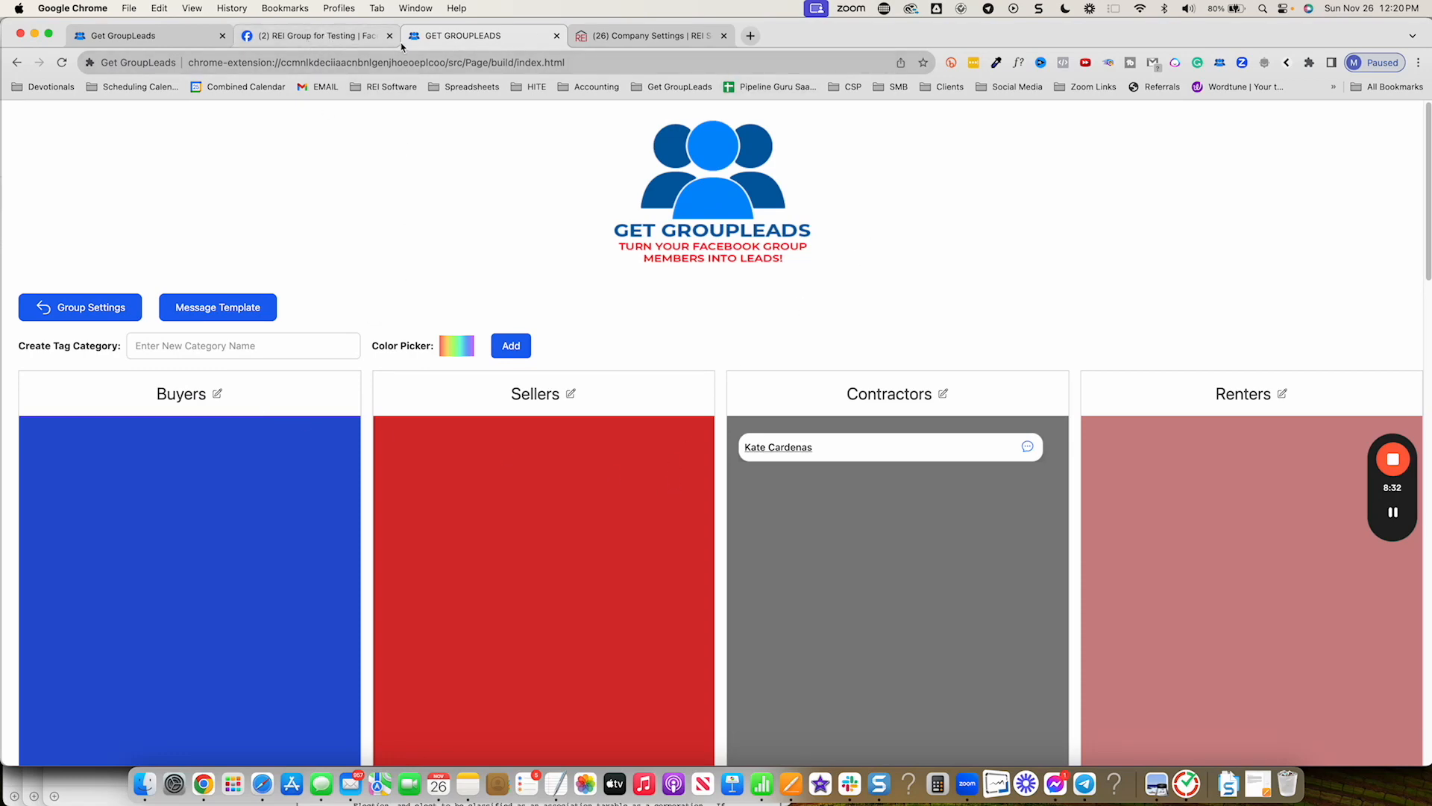
Return to the Facebook member requests, open the chat with the "Cash buyer" requester and tag the contact as Family.
click(336, 36)
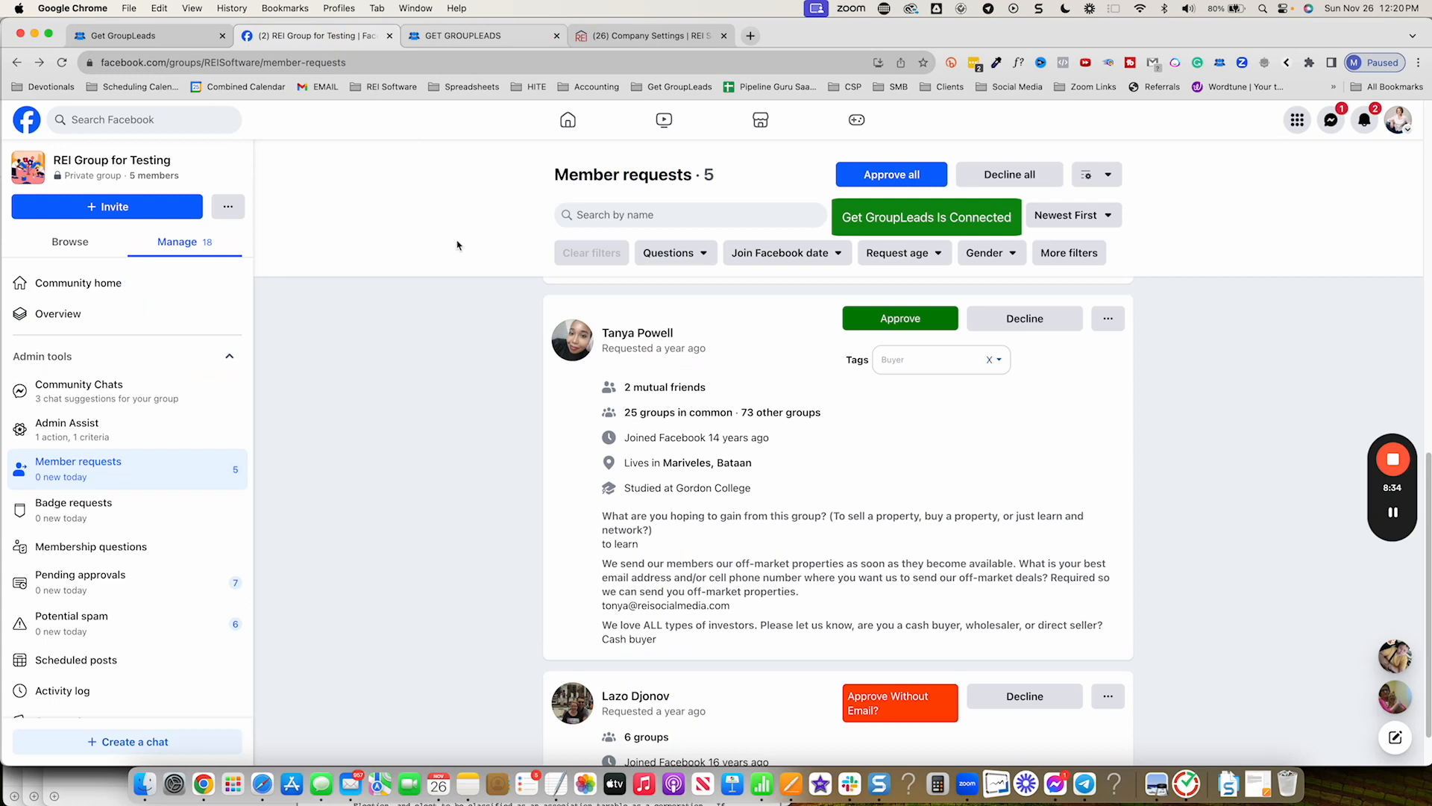
mouse_move(645, 337)
click(574, 302)
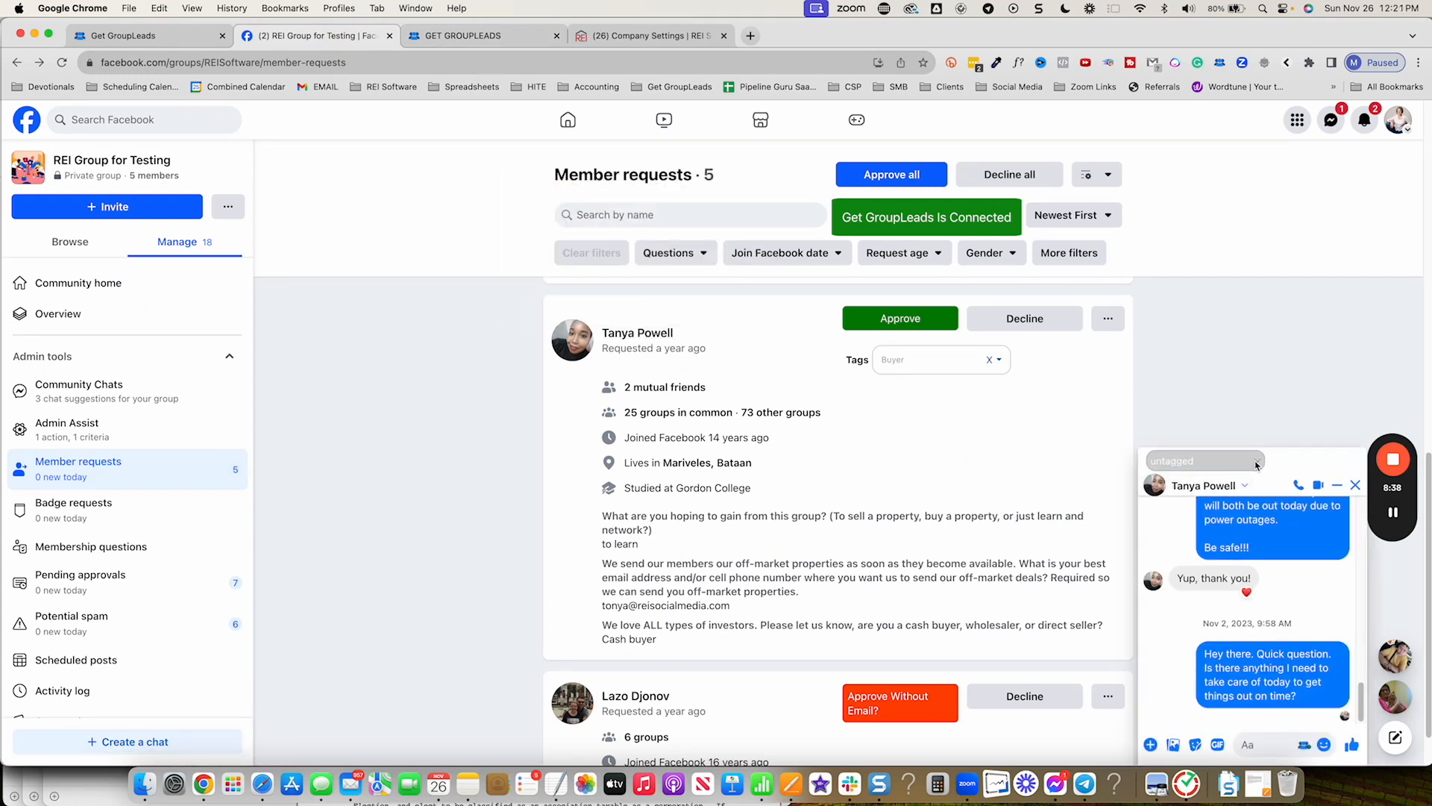
click(1256, 462)
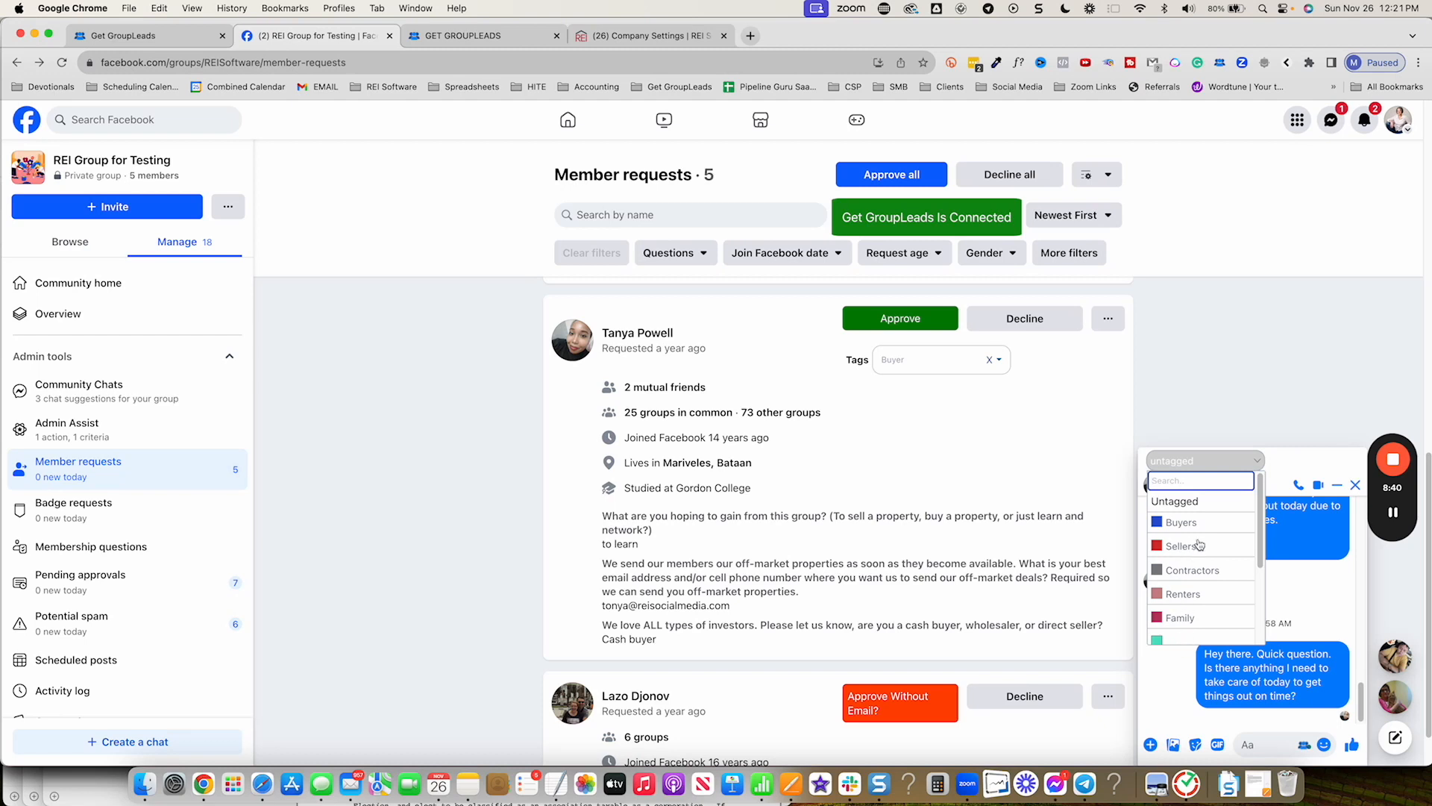
click(1191, 619)
Change the chat contact's tag to Sellers and close the chat.
click(1241, 460)
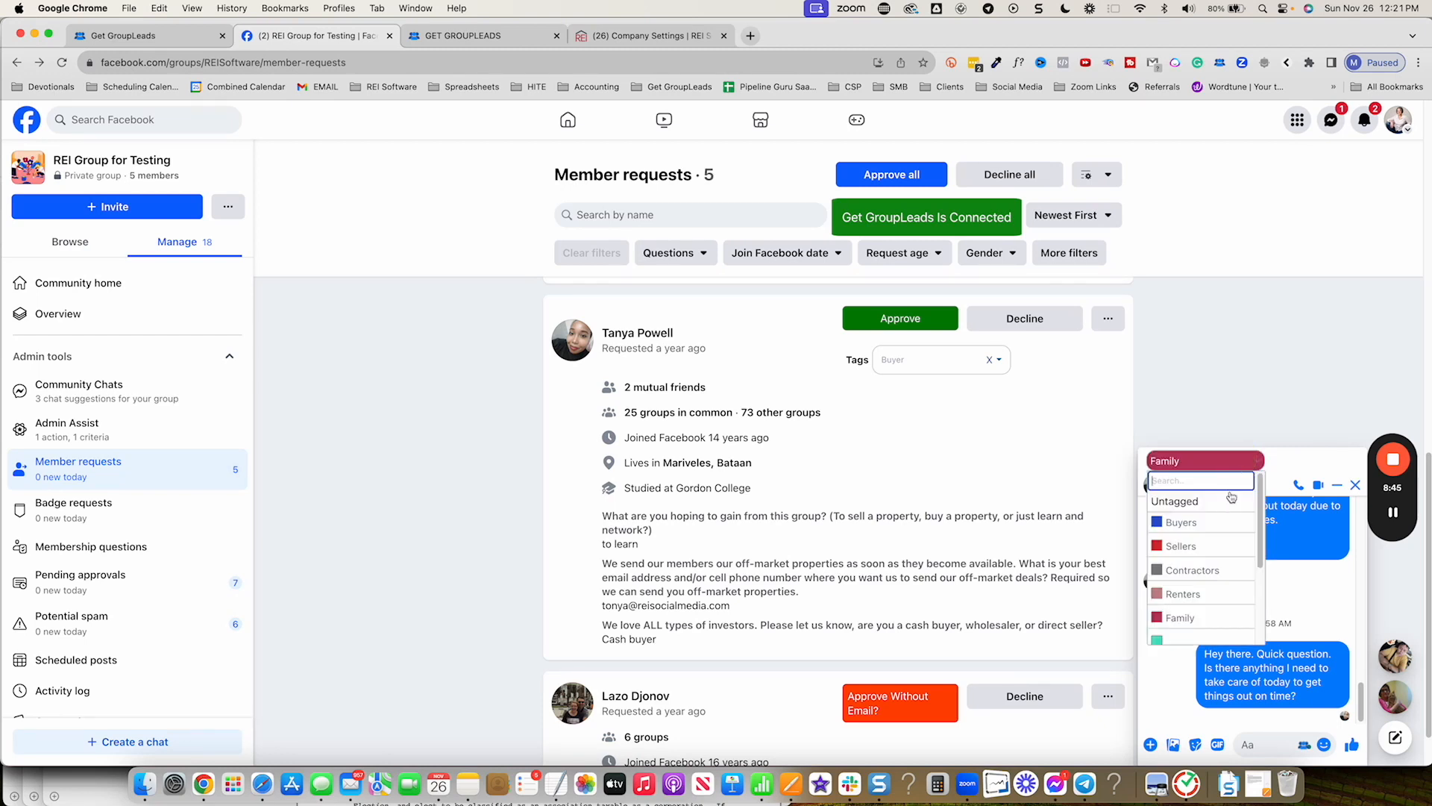
click(1255, 464)
click(1257, 464)
click(1184, 548)
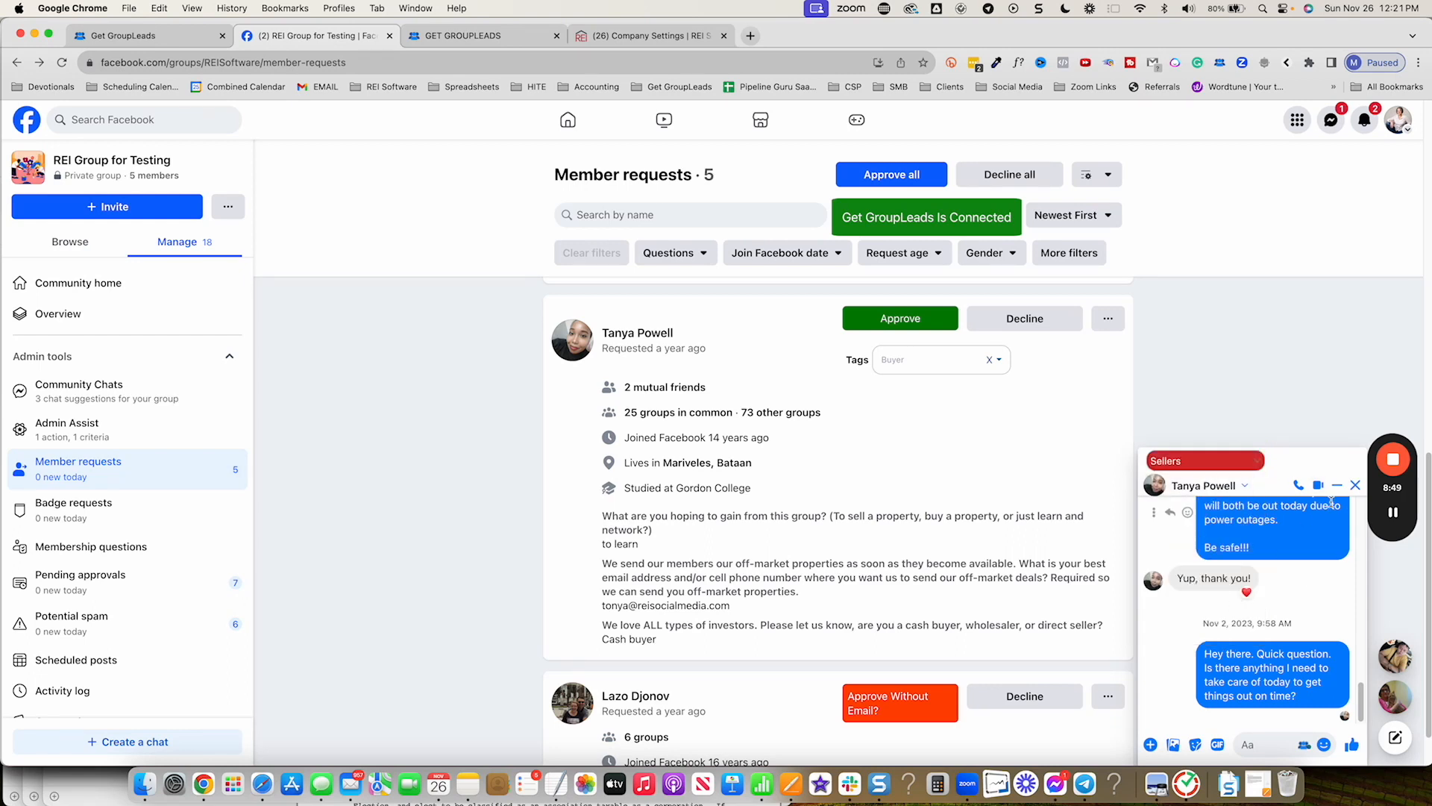
click(1355, 485)
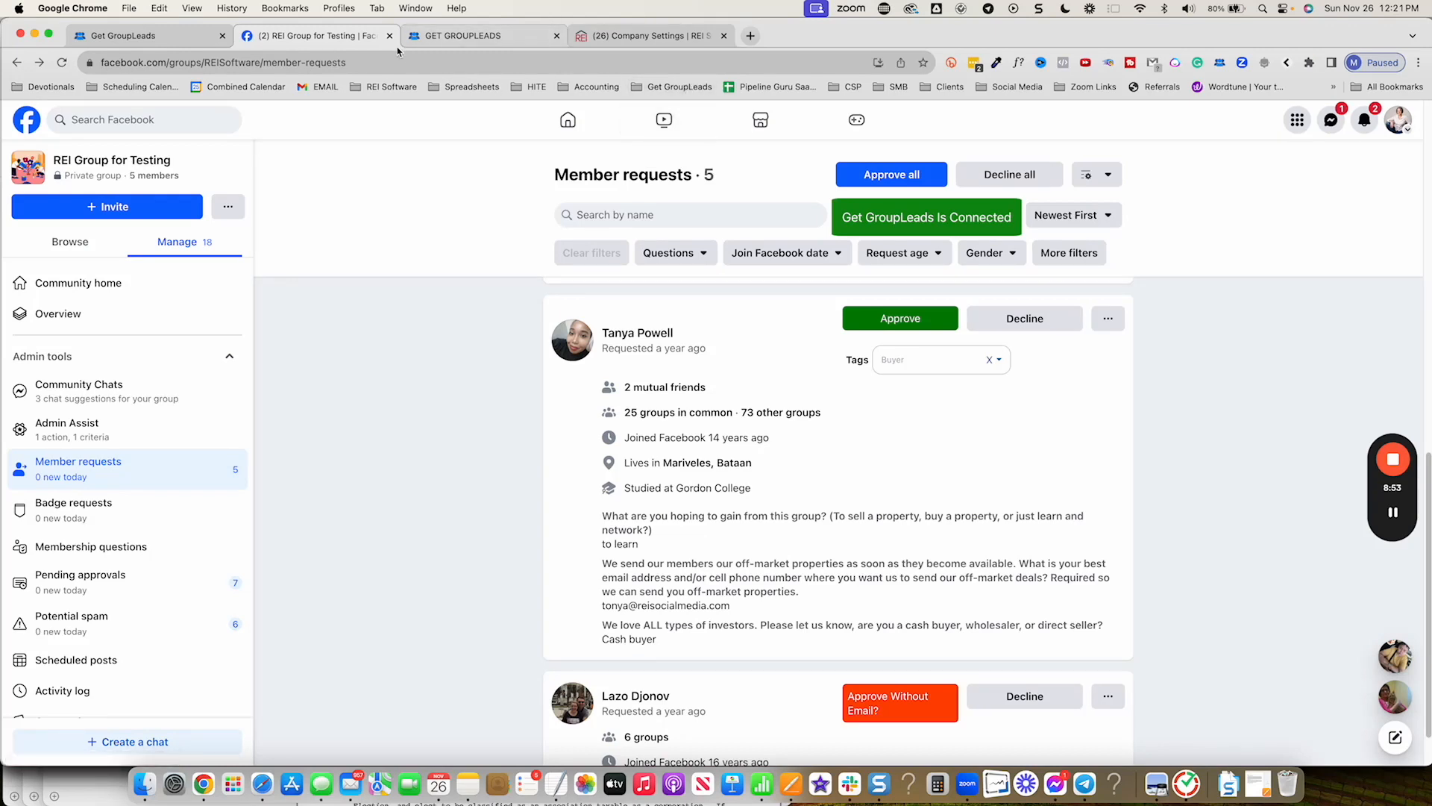
Go back to the Get GroupLeads tag categories and examine the contacts listed in each one.
click(444, 43)
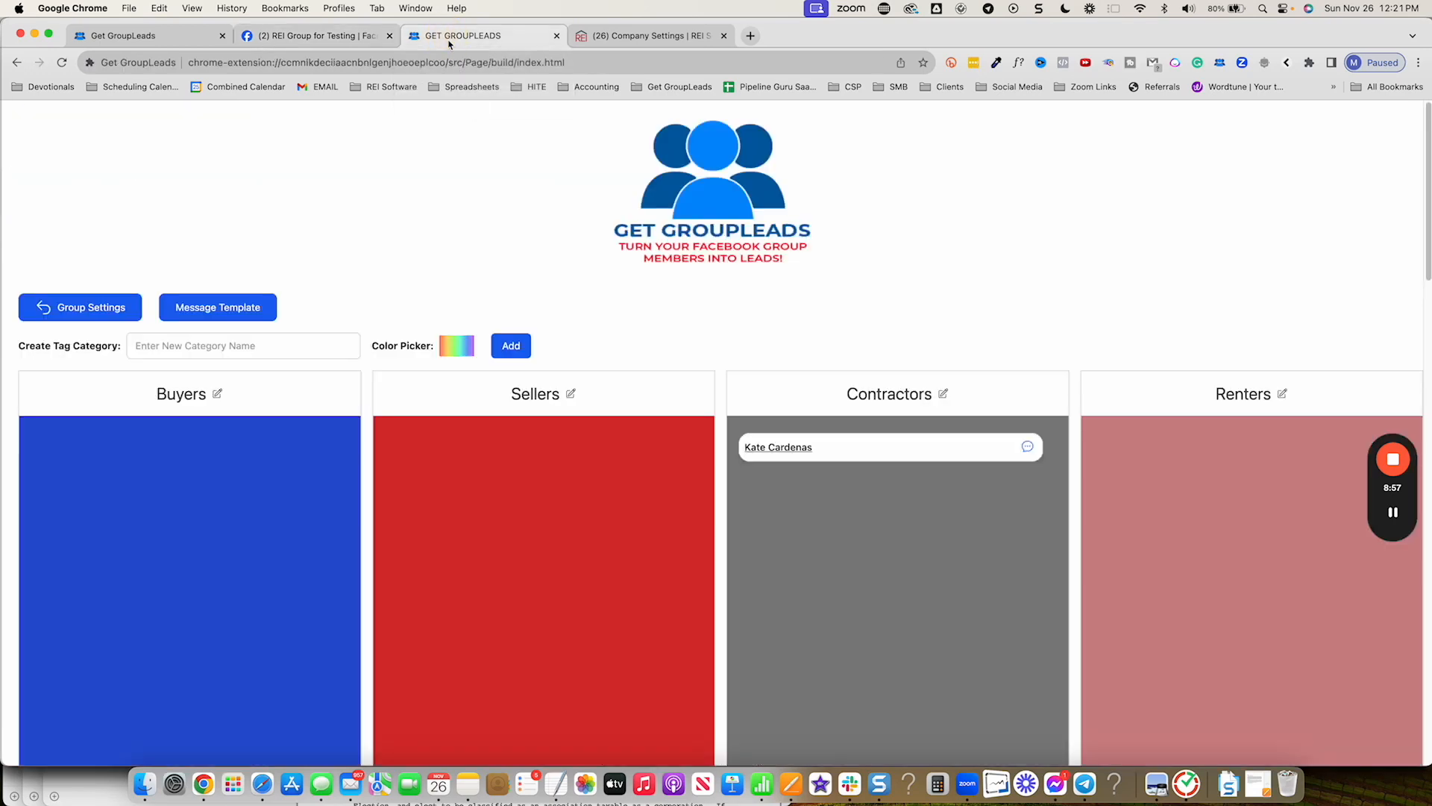
scroll(640, 556, down, 2)
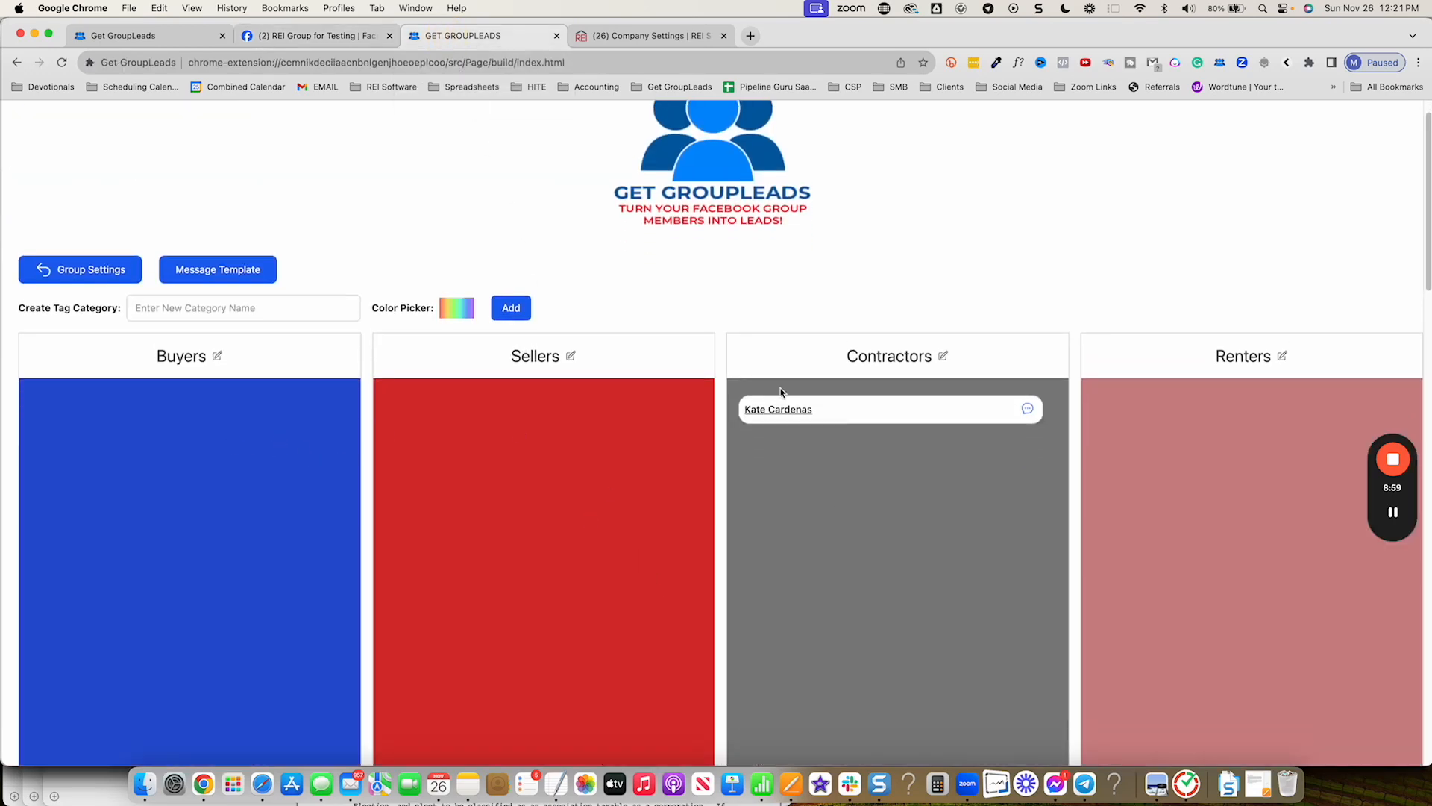
scroll(880, 448, down, 10)
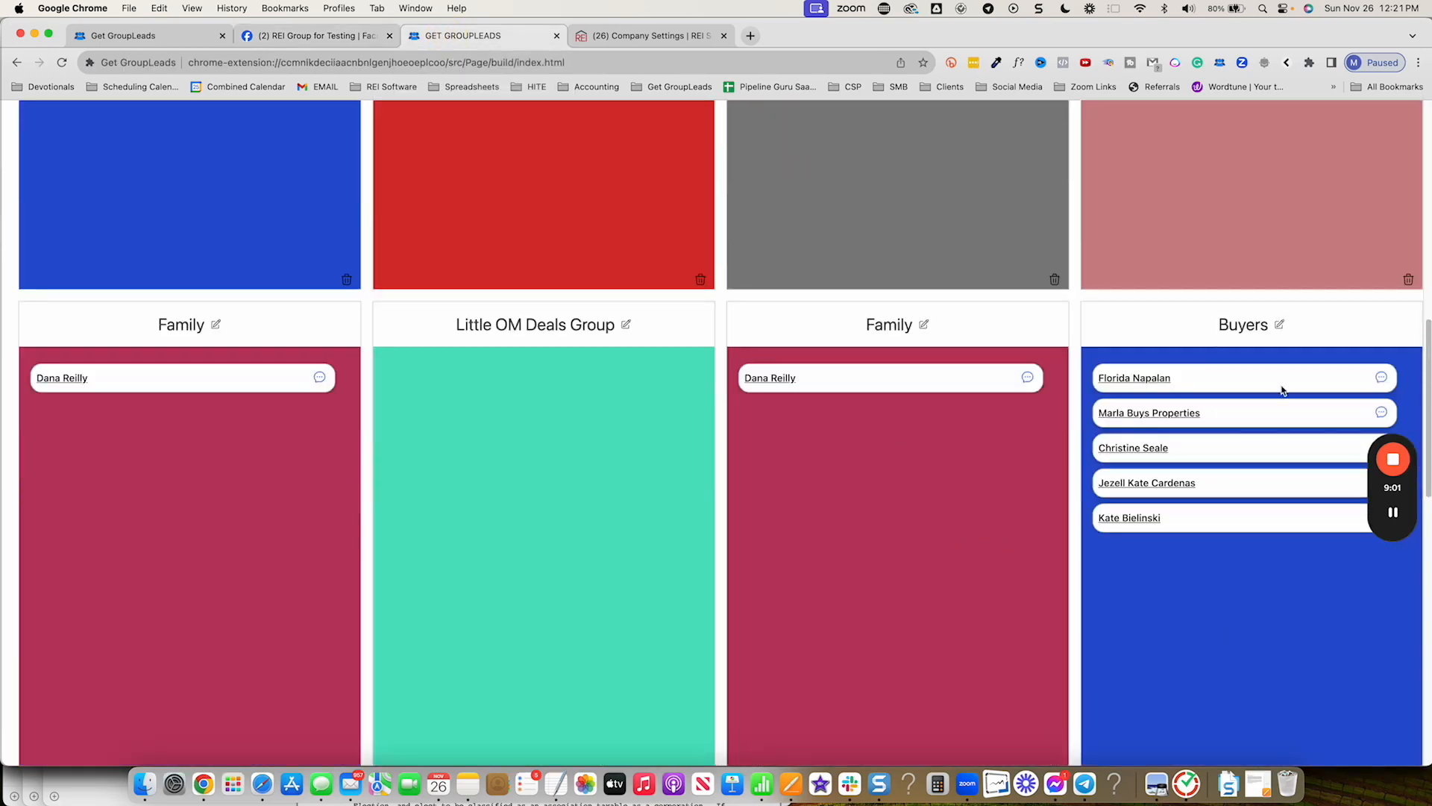
scroll(669, 525, up, 10)
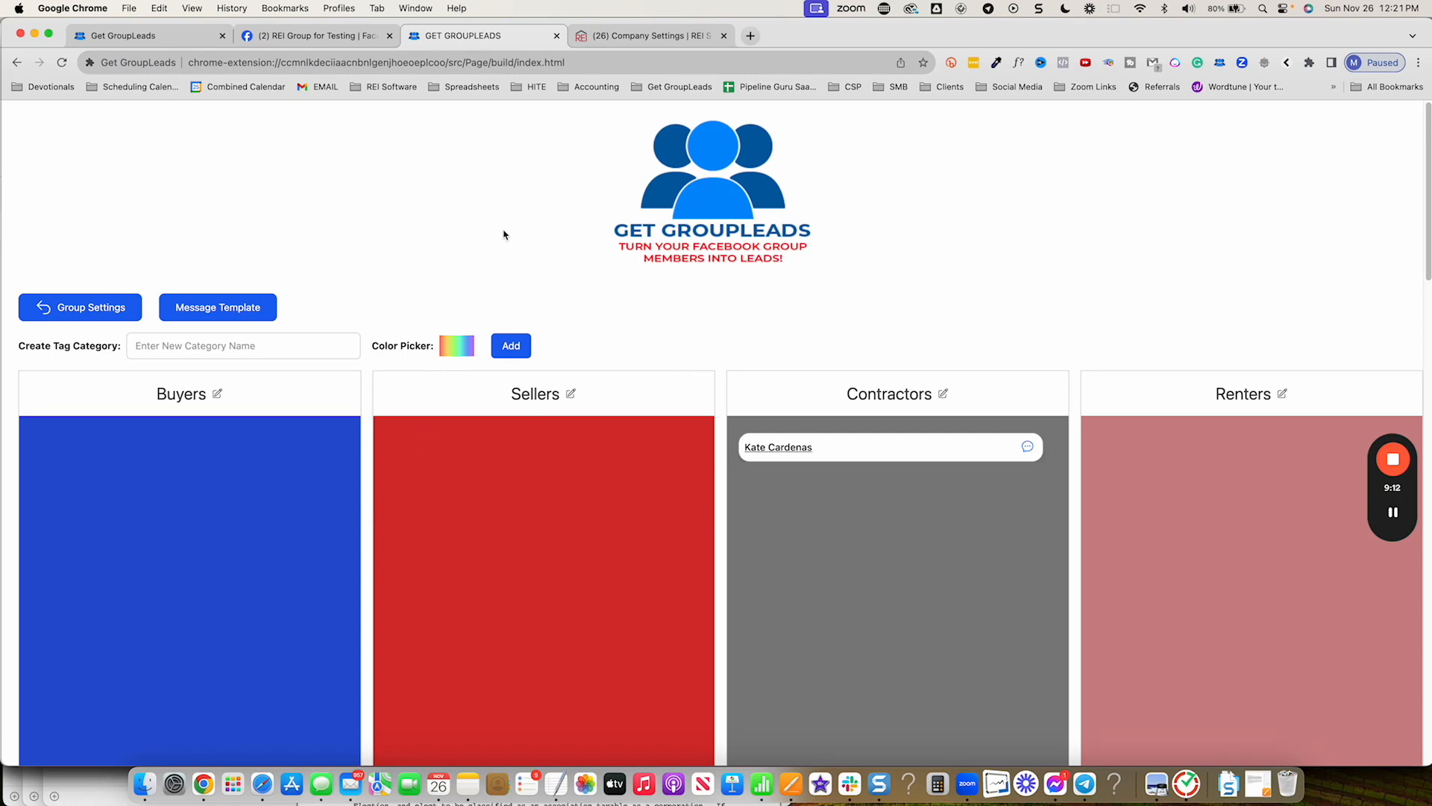
Create a tag category named Roofers with the cyan colour RGB 22, 219, 233 and check it among the existing categories.
click(192, 349)
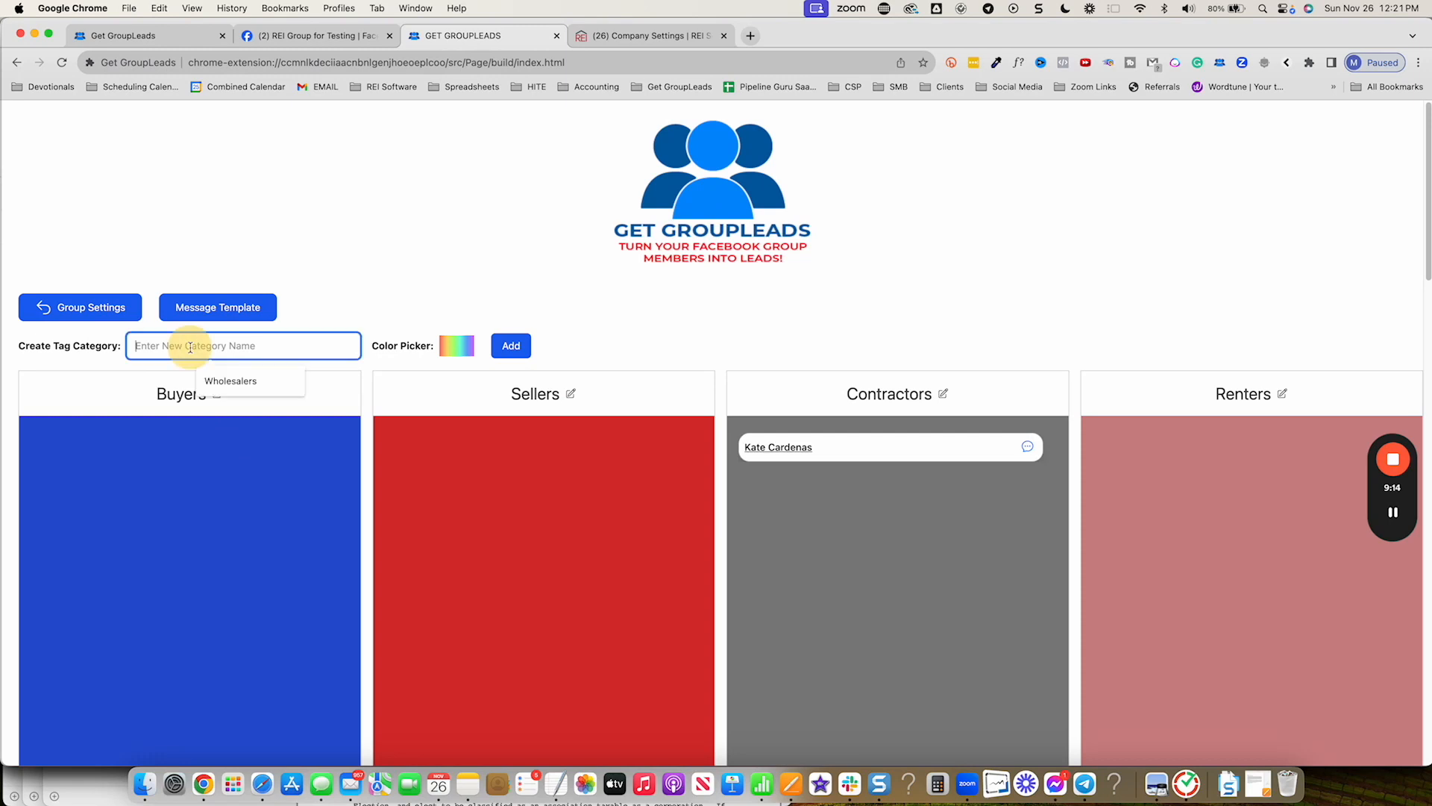
text(Roofers)
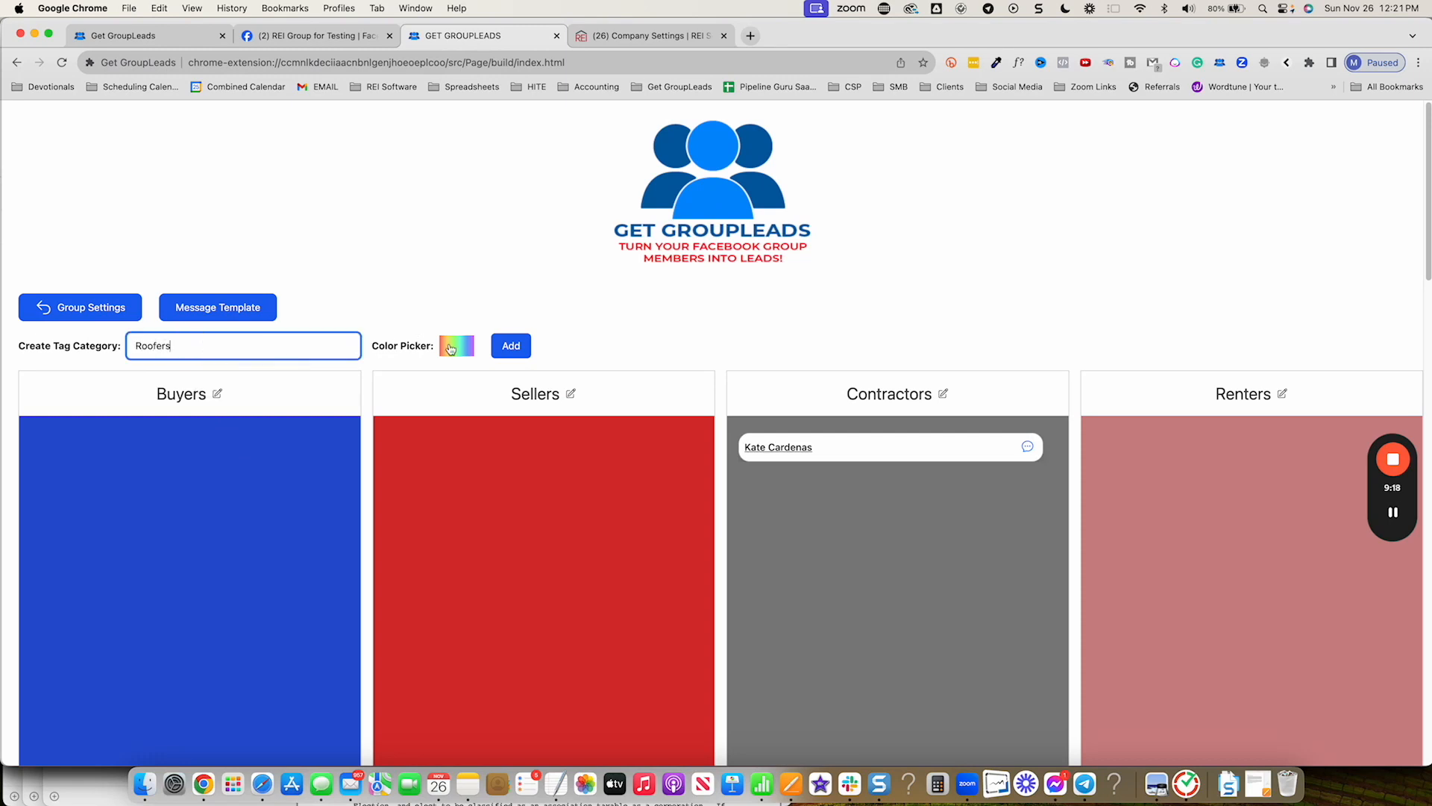
click(451, 348)
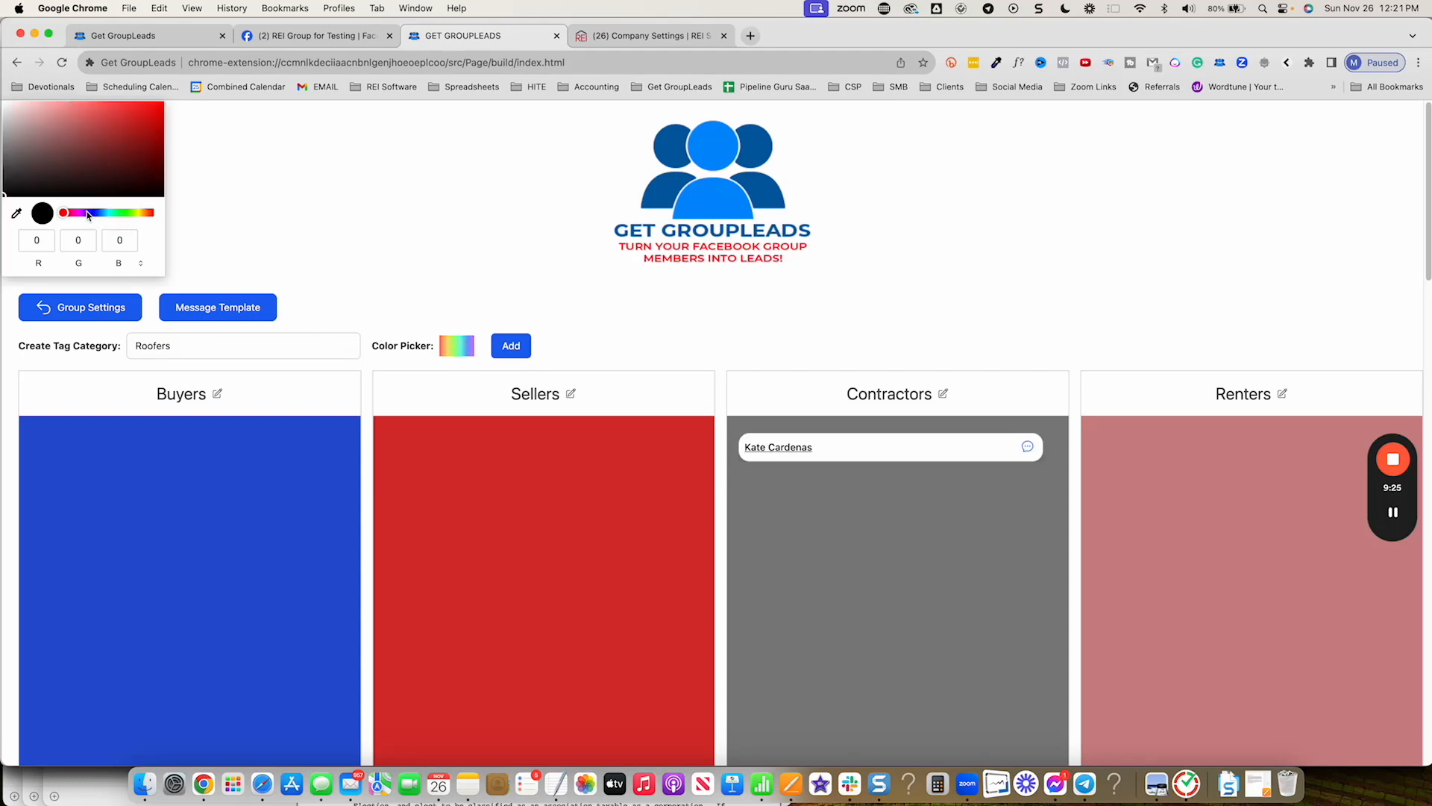
drag(66, 214, 108, 215)
click(149, 110)
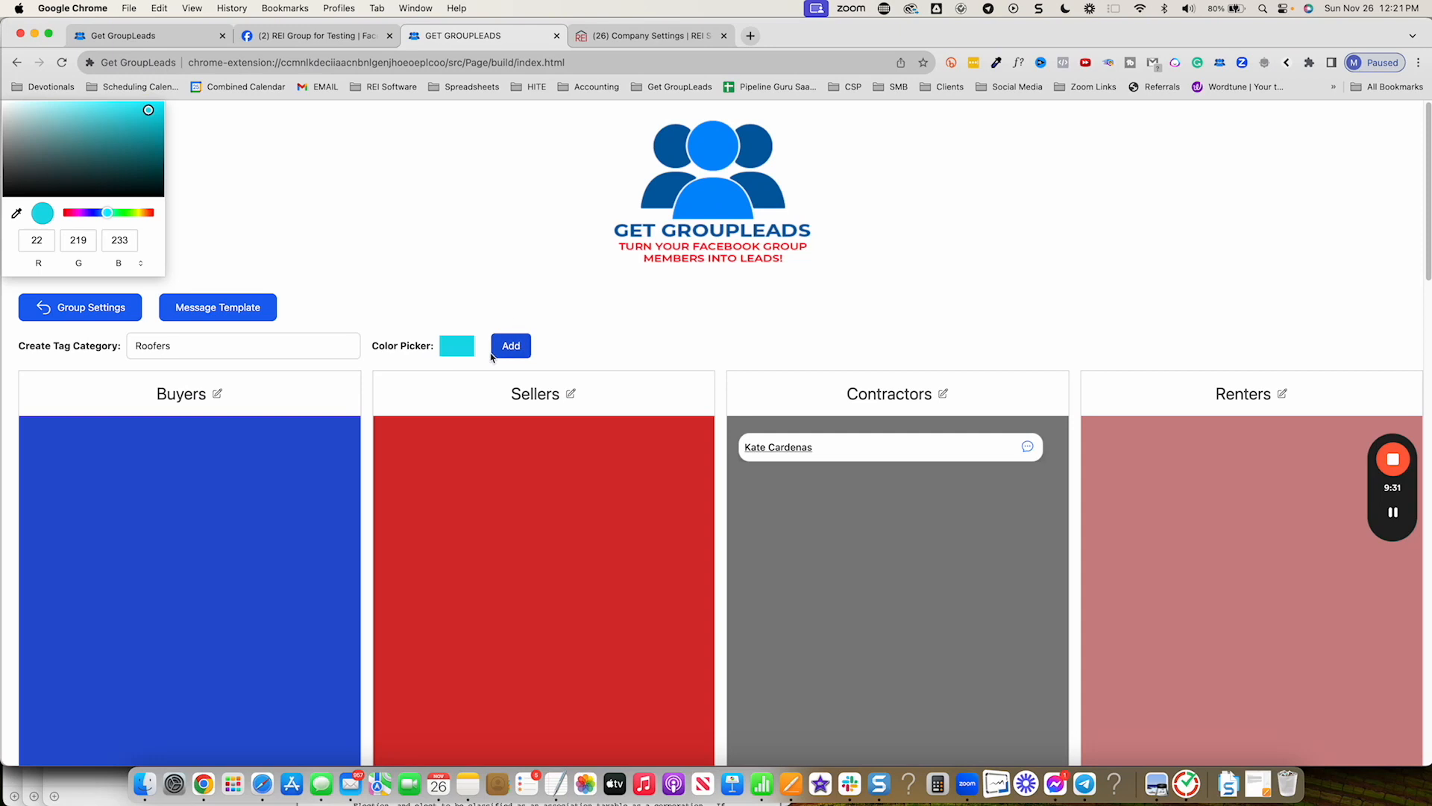
click(513, 349)
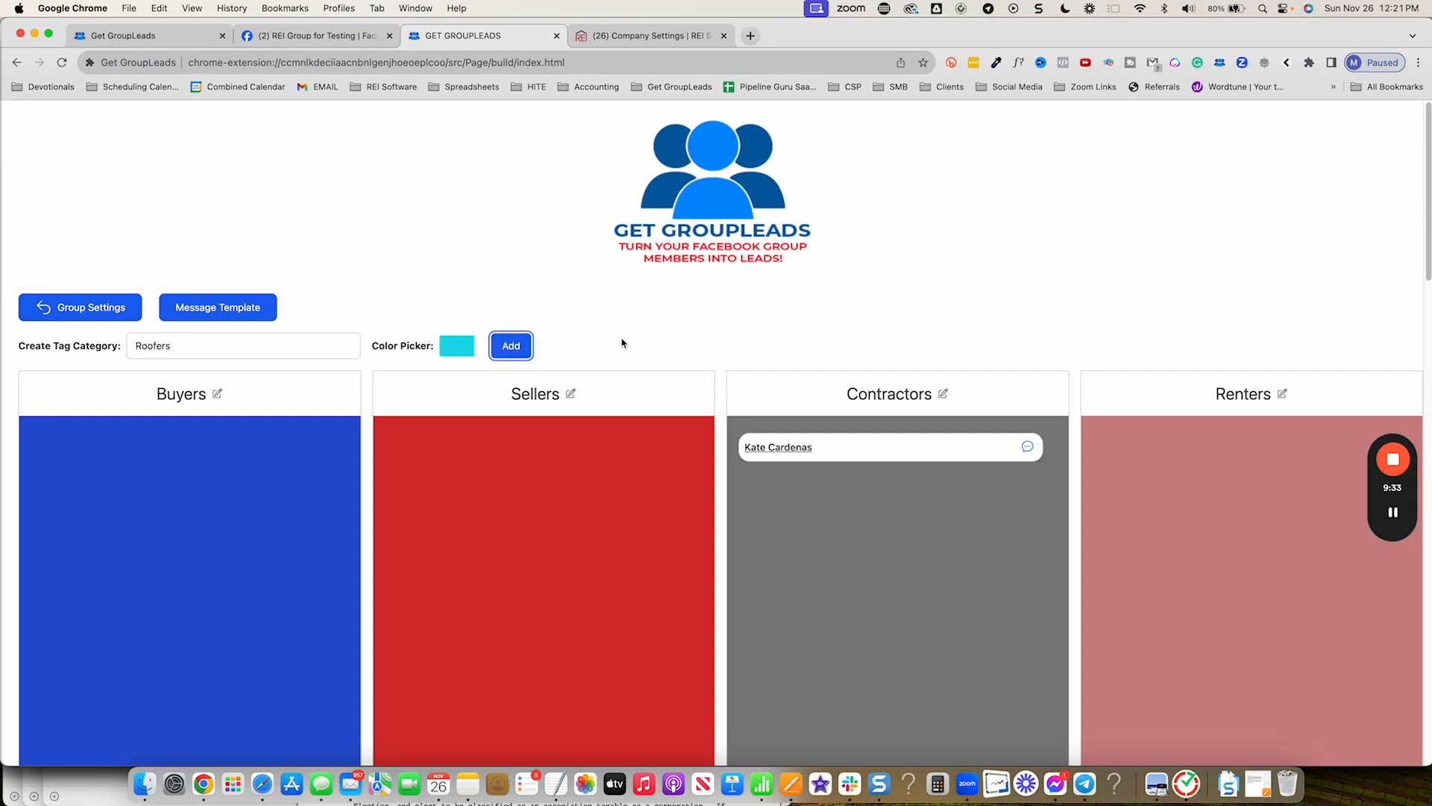
scroll(209, 337, down, 10)
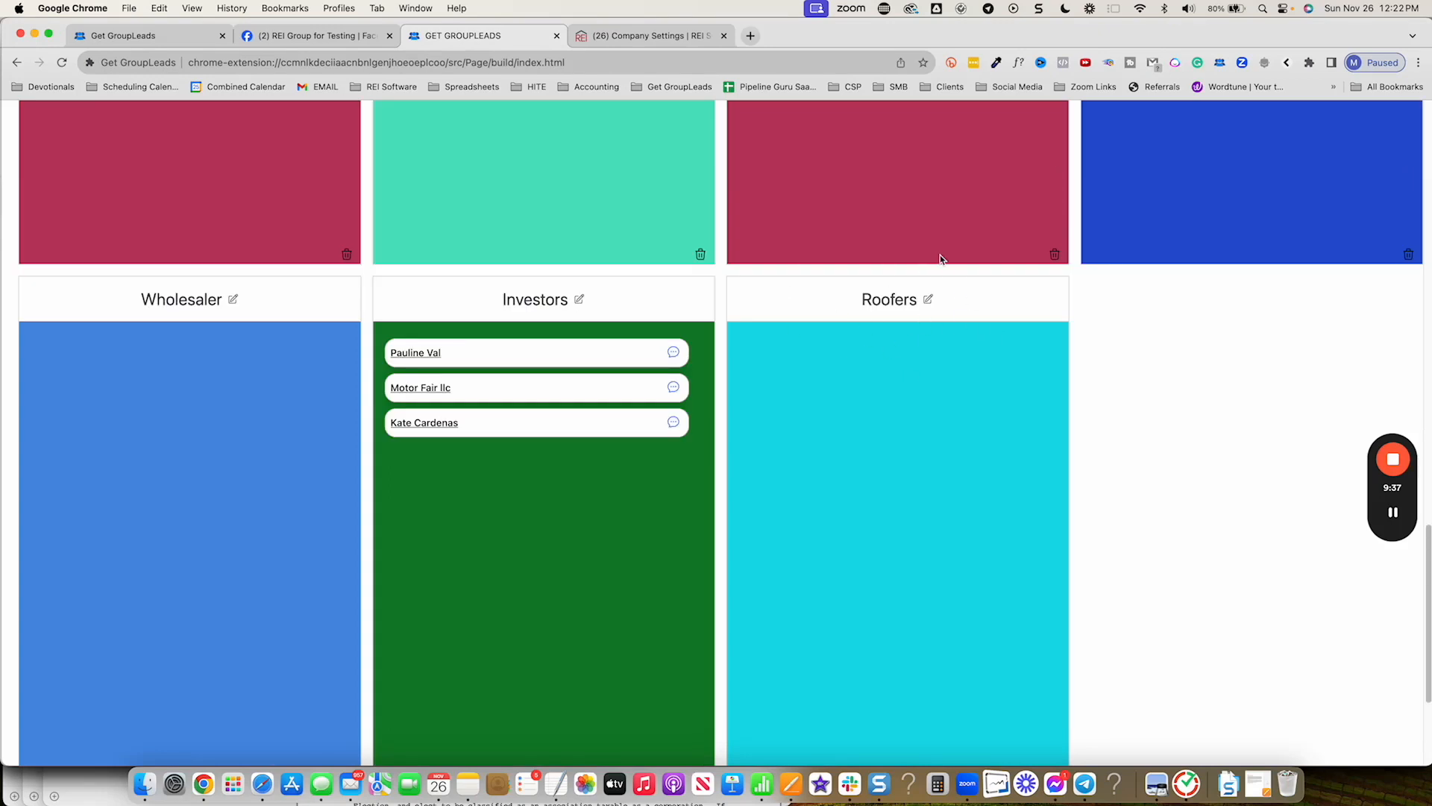
scroll(910, 327, up, 3)
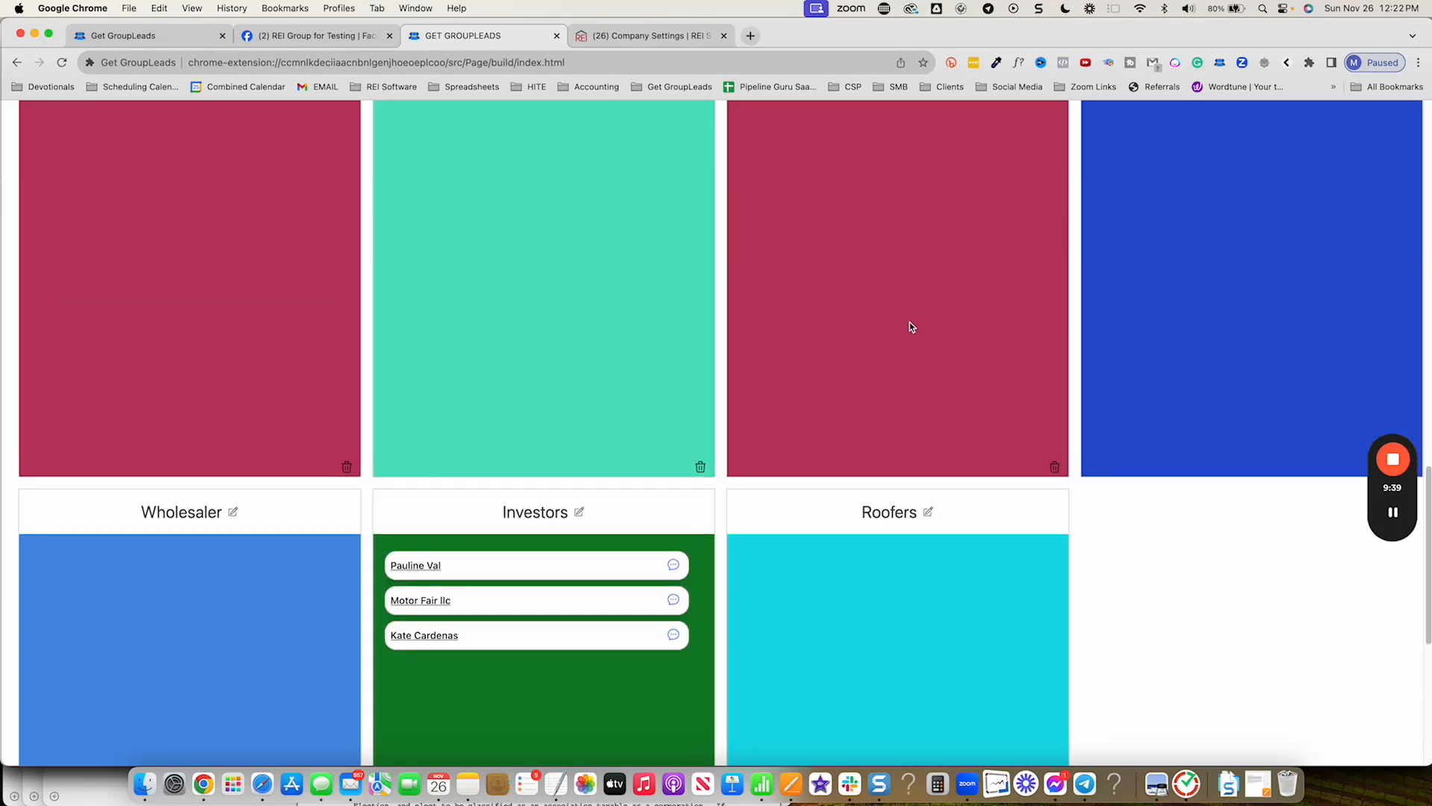
scroll(910, 326, up, 10)
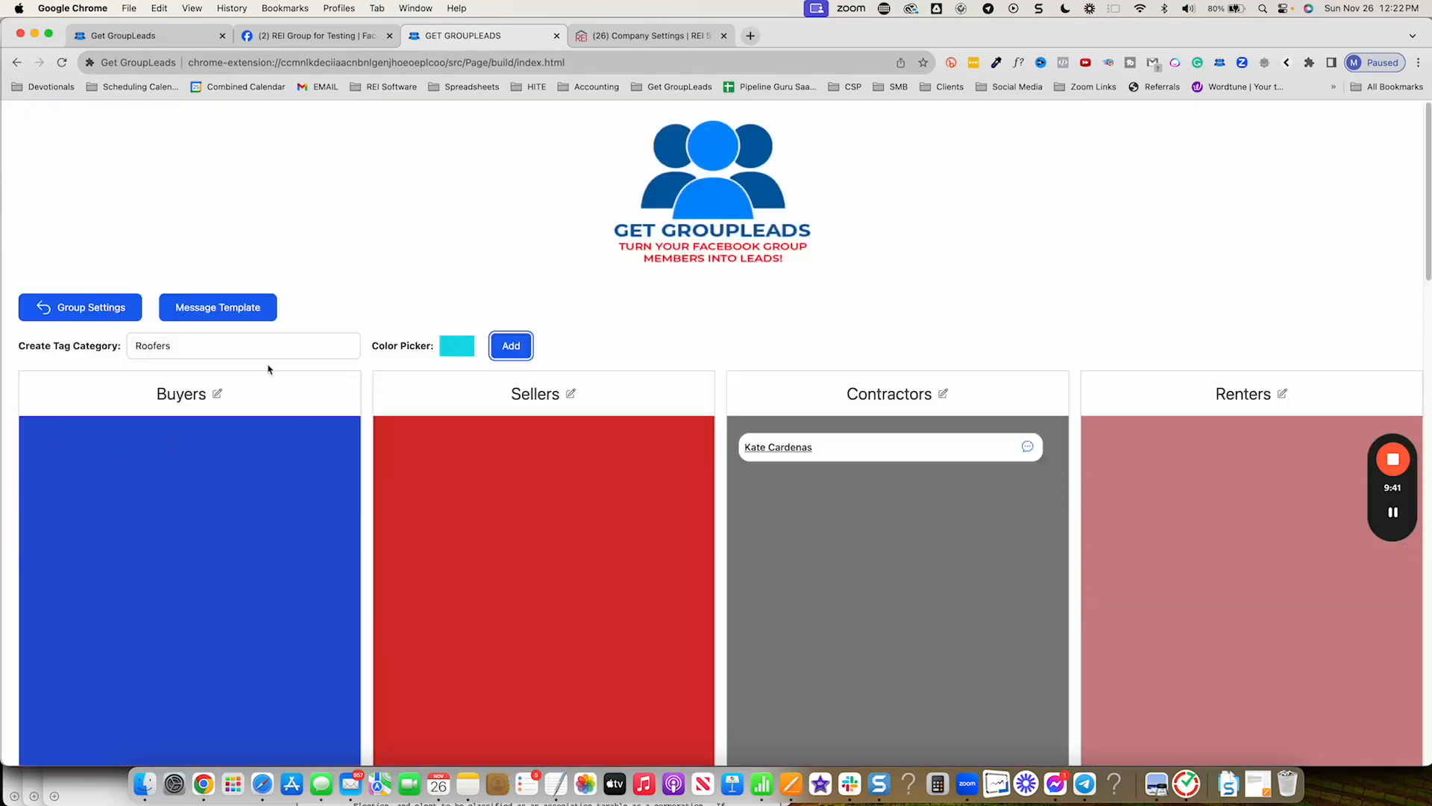
Create a tag category named HVAC with the orange colour RGB 233, 156, 22 and check it among the existing categories.
double_click(213, 352)
text(HVAC)
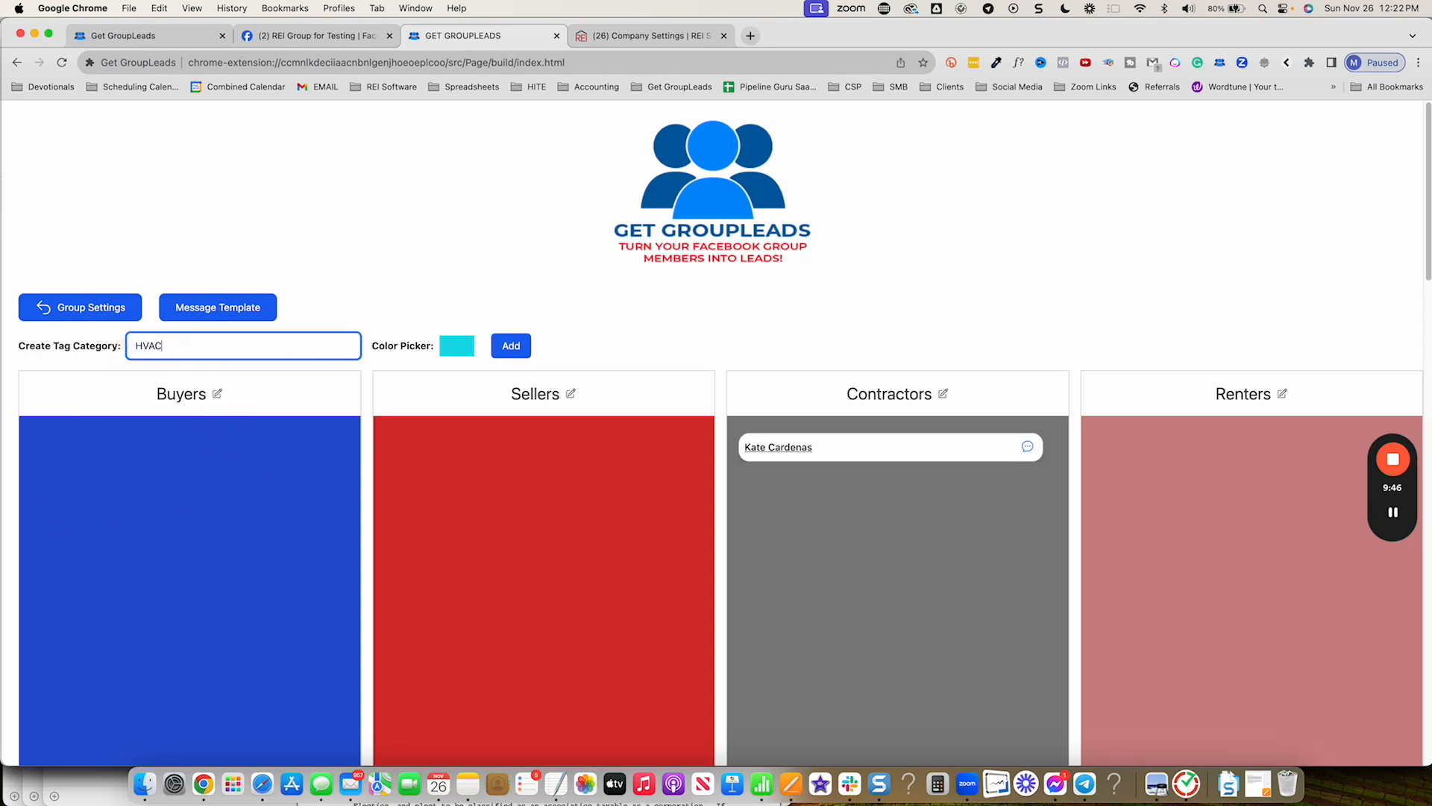
click(457, 346)
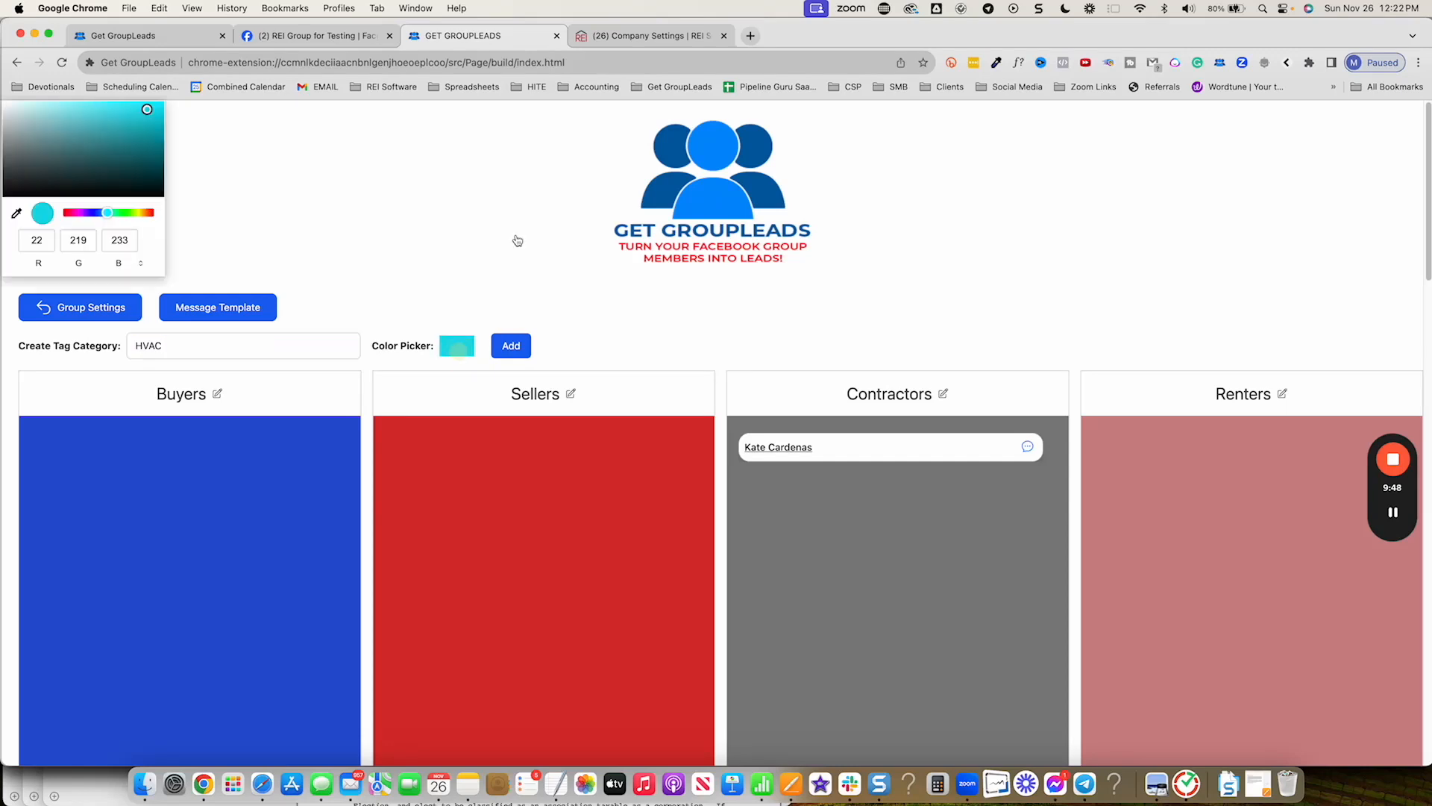
click(144, 212)
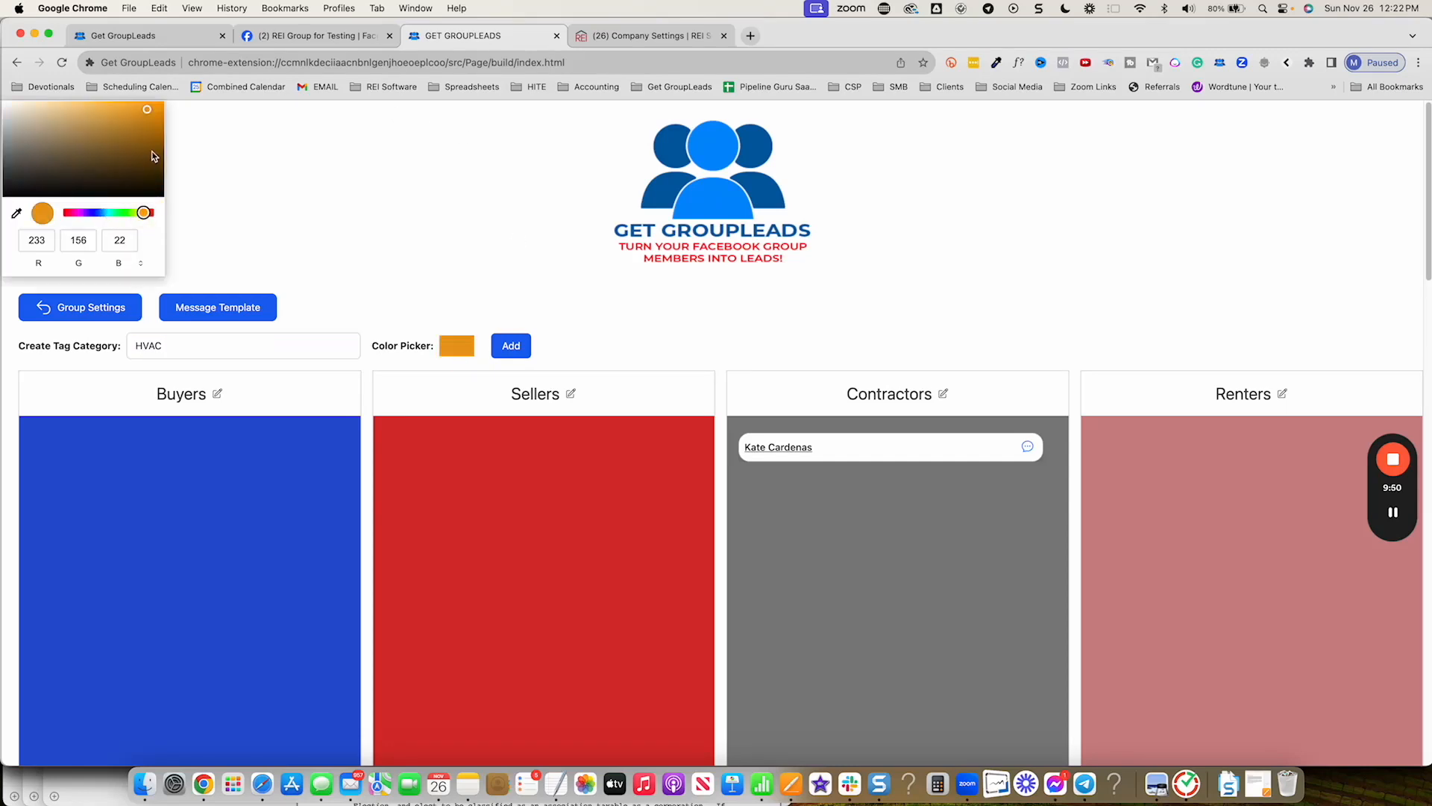
click(498, 345)
scroll(575, 410, down, 10)
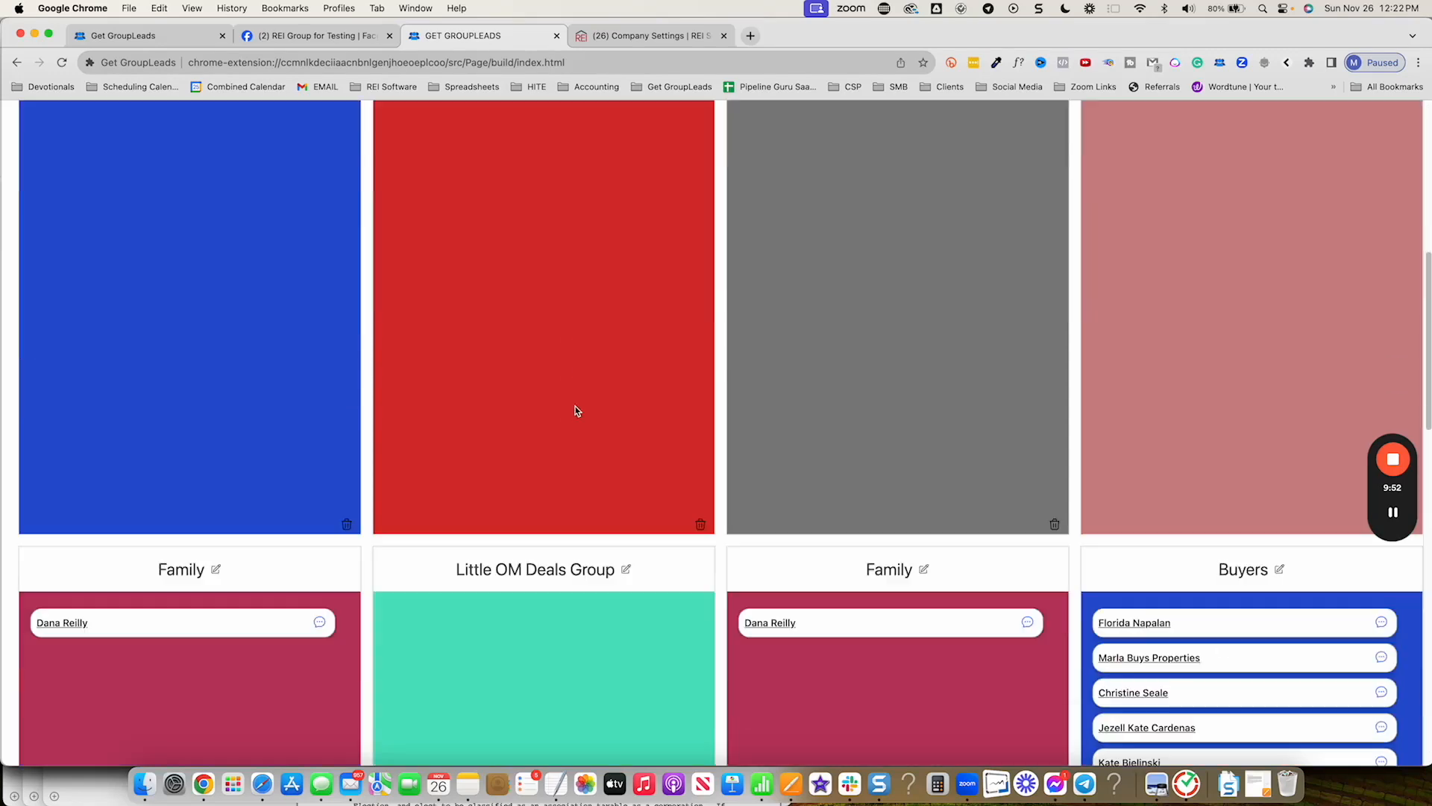
scroll(1030, 479, down, 4)
scroll(1237, 323, up, 8)
scroll(1237, 323, down, 5)
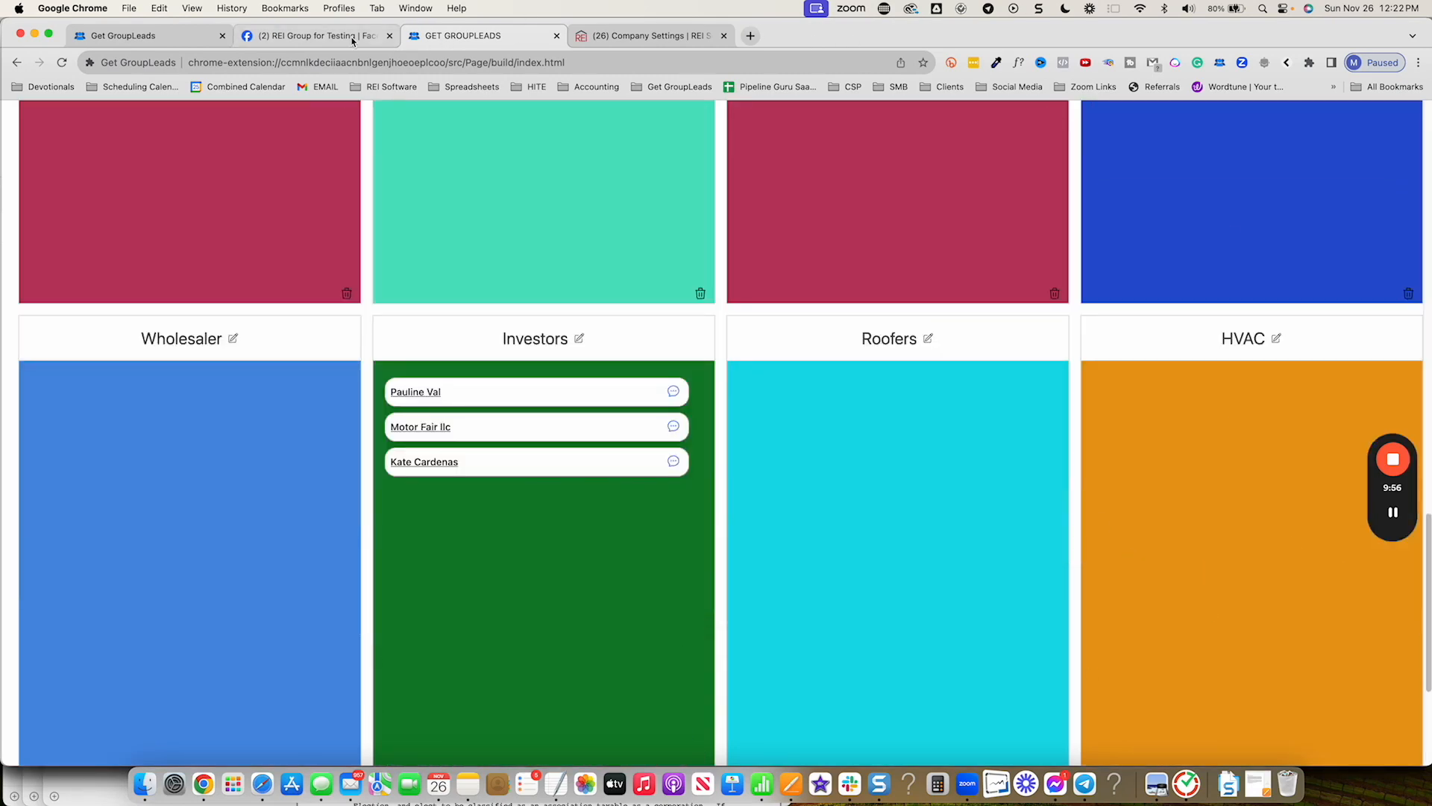
Reload the Facebook group's member requests and tag the contact in the "Funny cats" chat as HVAC.
click(314, 35)
click(63, 64)
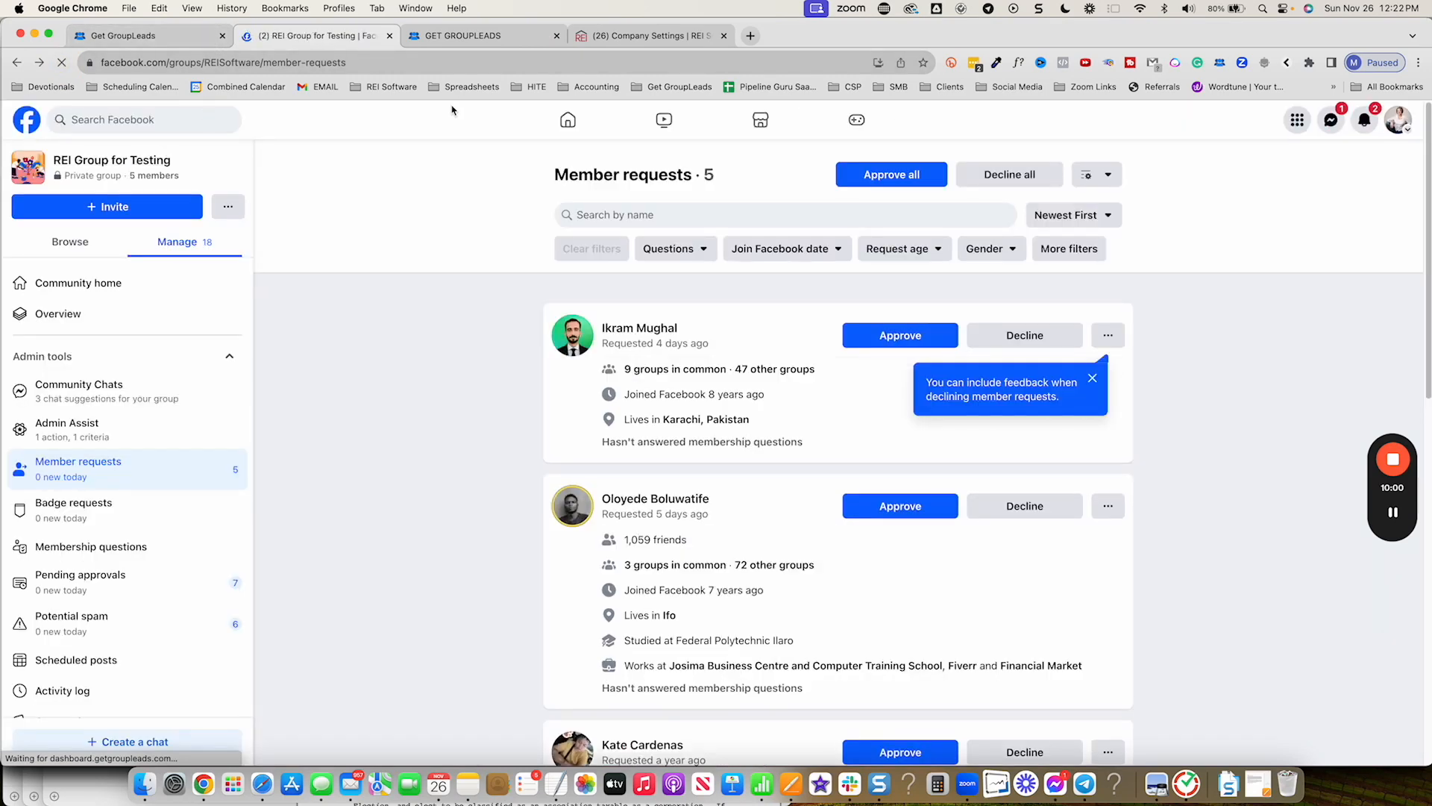
scroll(789, 336, down, 2)
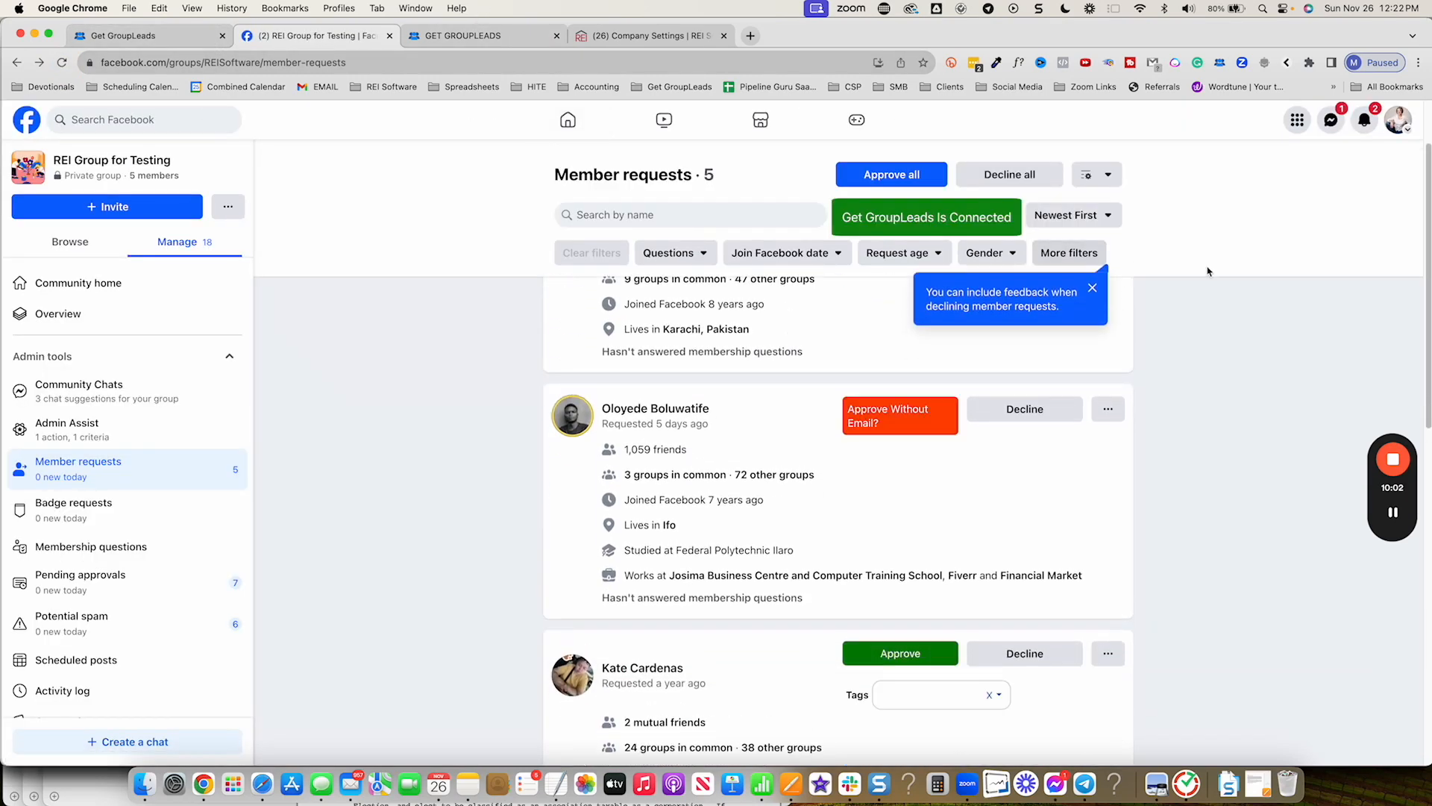
scroll(1022, 334, down, 3)
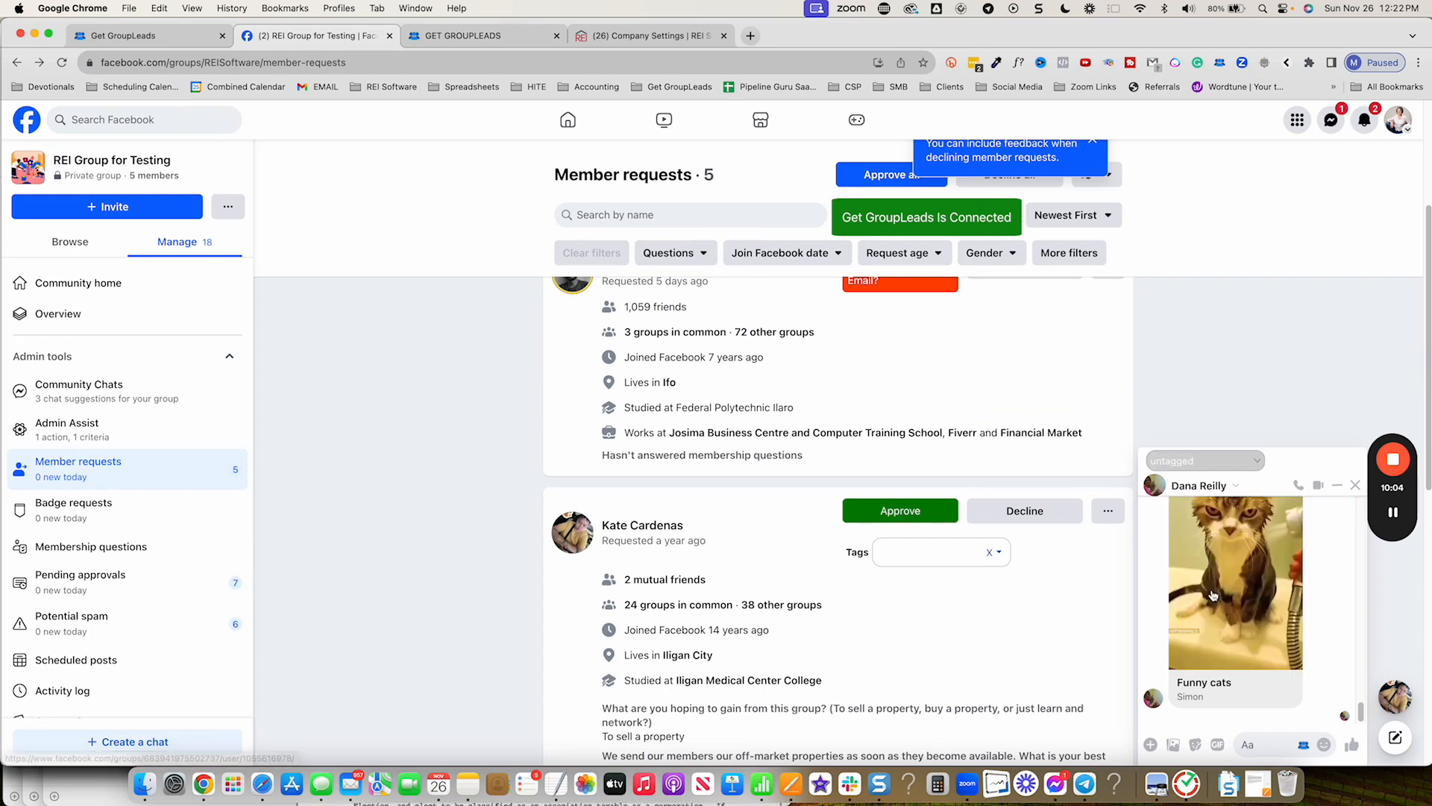
click(1260, 461)
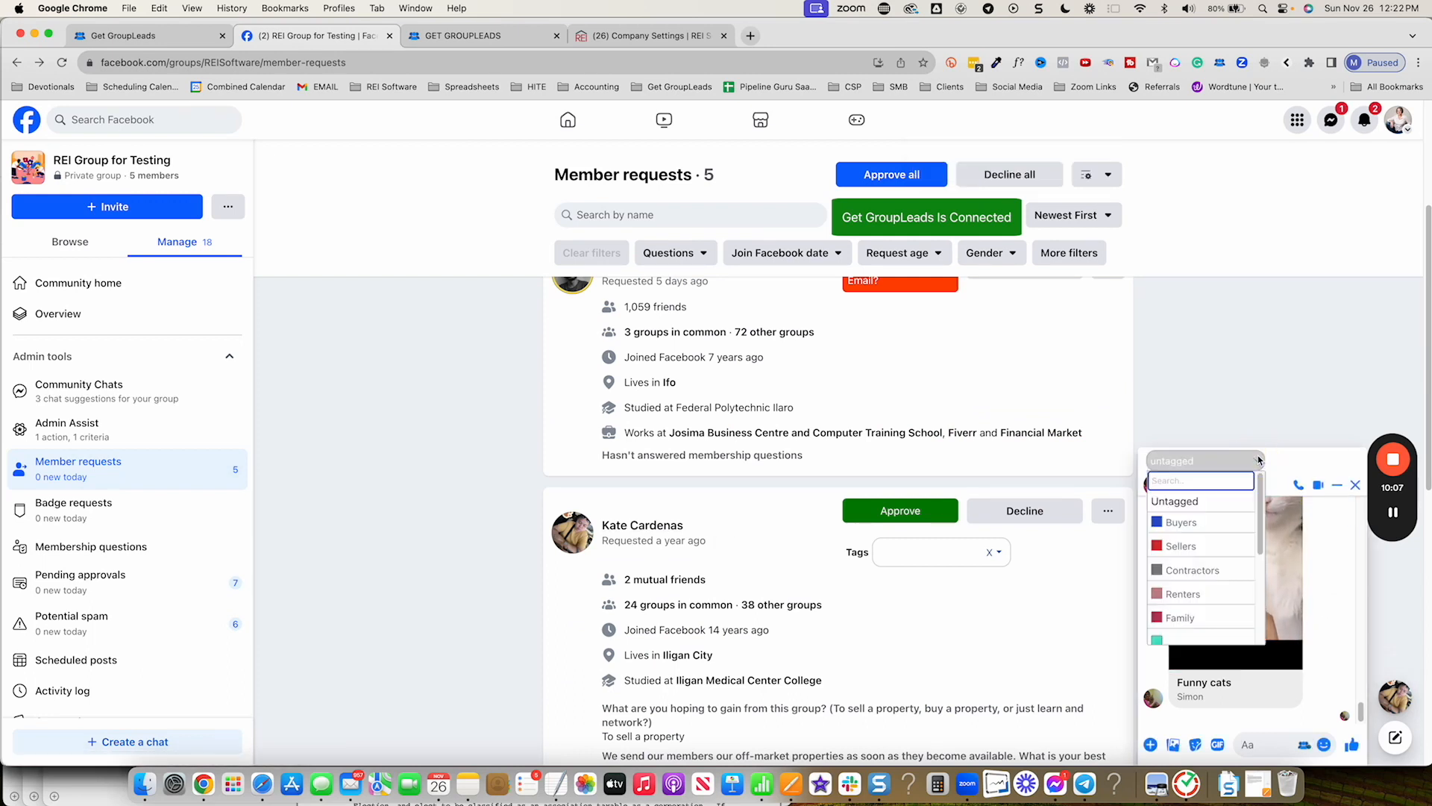
scroll(1234, 554, down, 3)
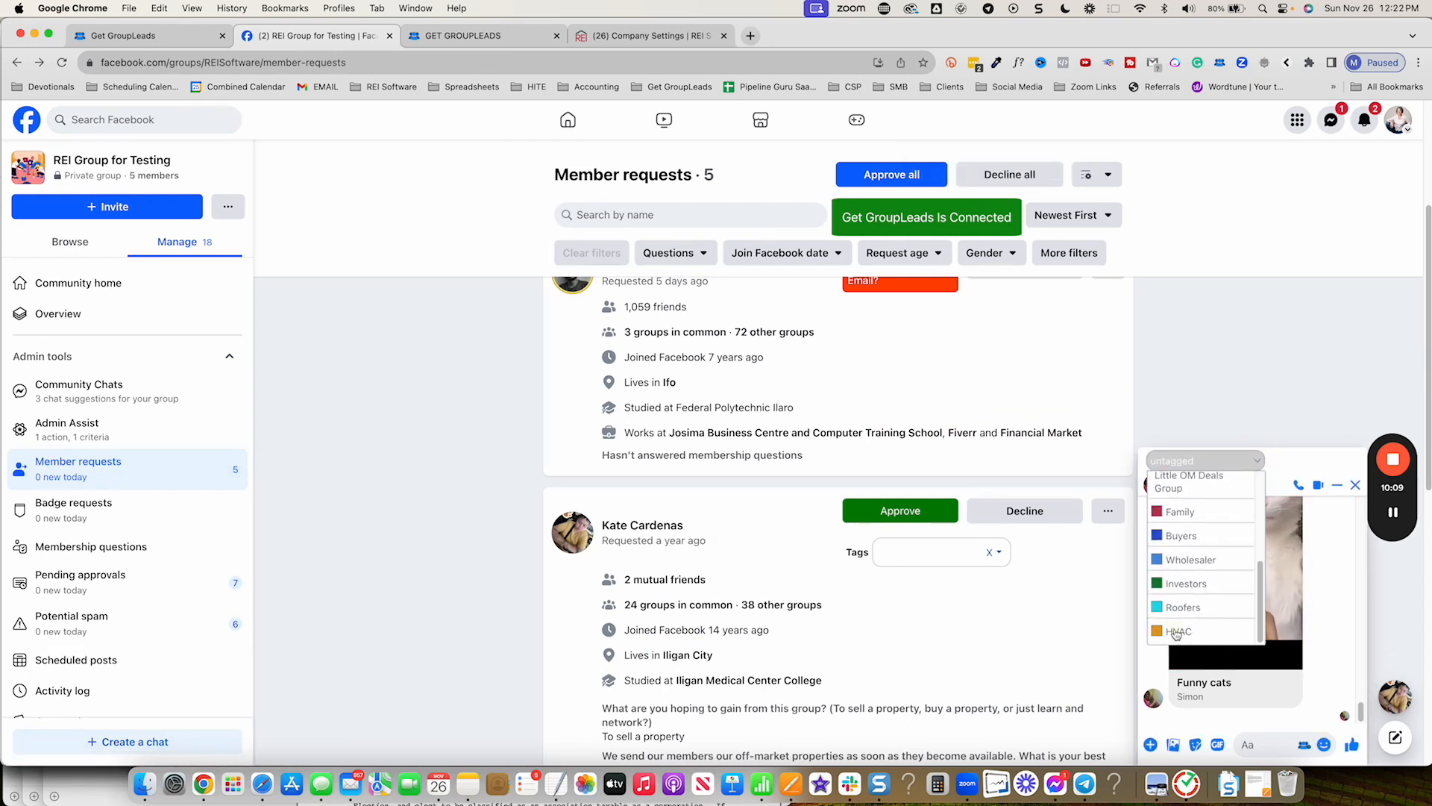
click(1205, 632)
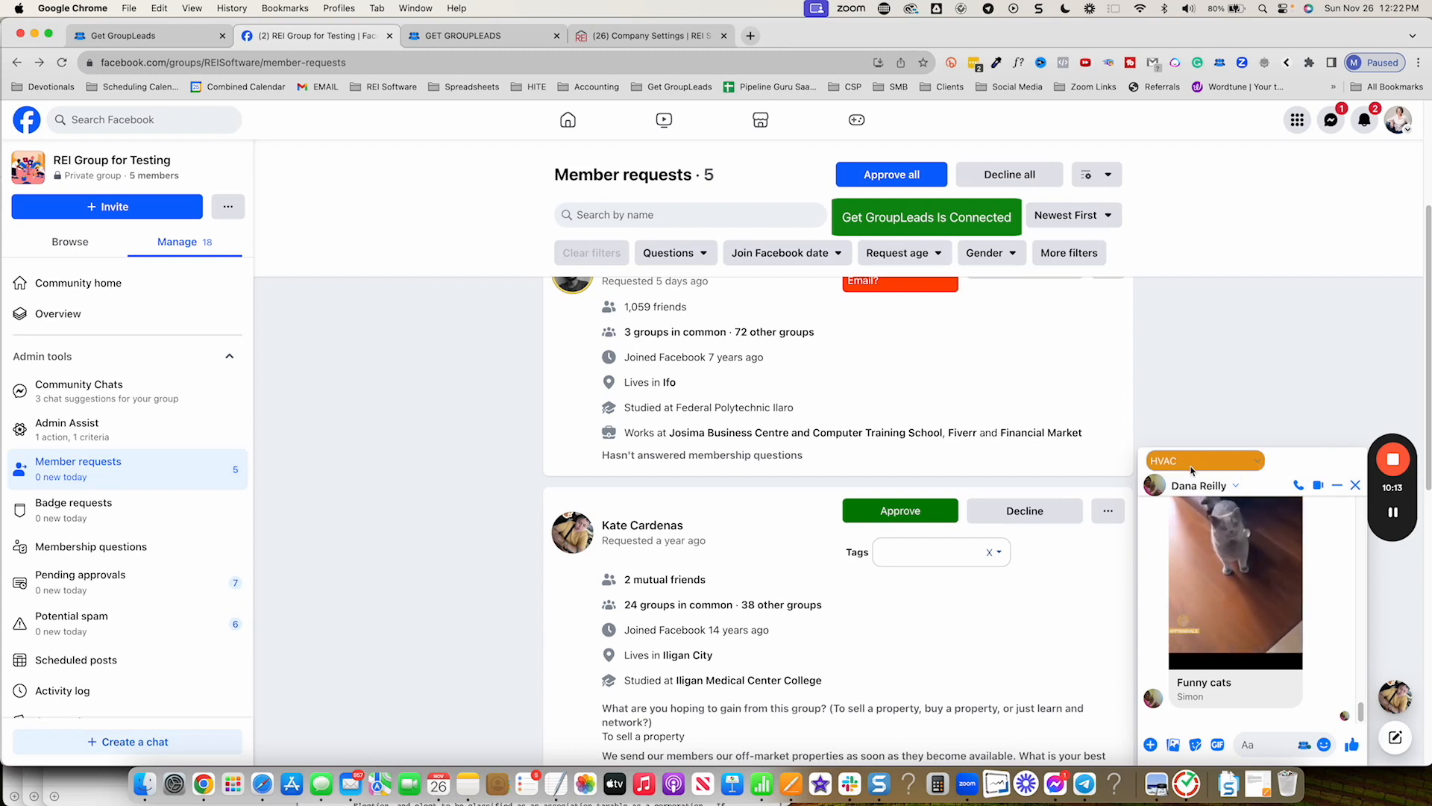
Return to the Get GroupLeads tag categories, reload them and examine which contacts are listed under HVAC.
click(497, 41)
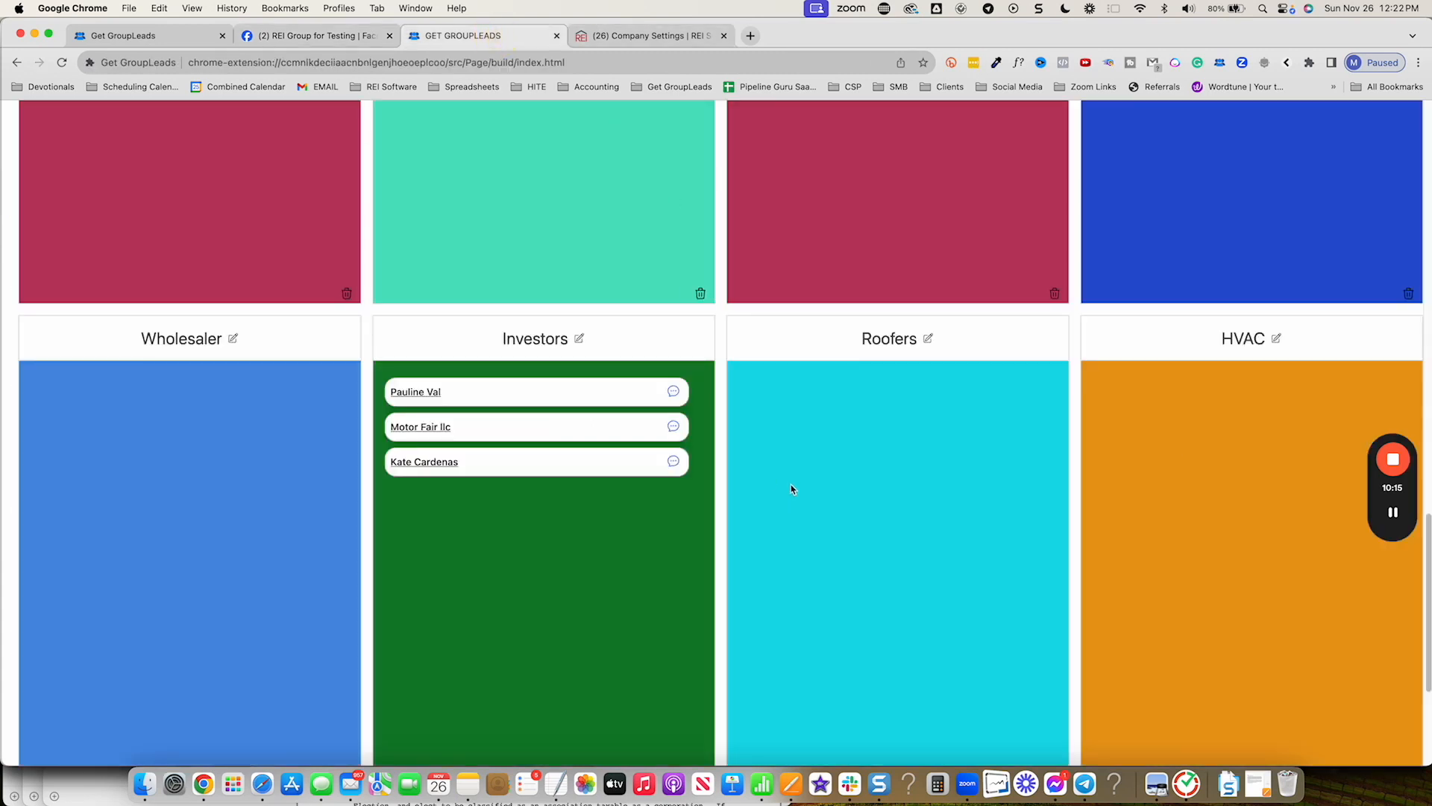
scroll(707, 447, down, 1)
click(62, 63)
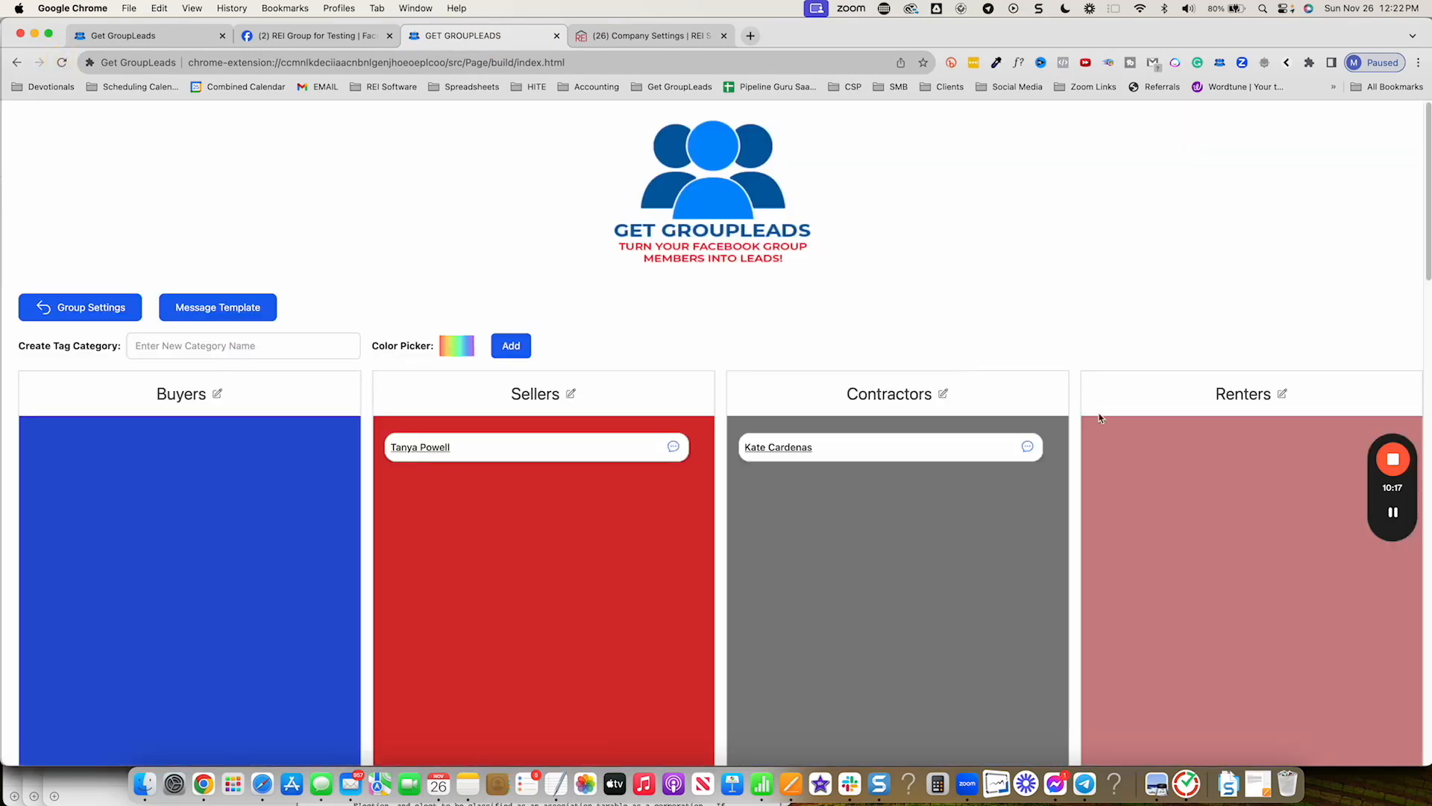
scroll(1170, 416, down, 12)
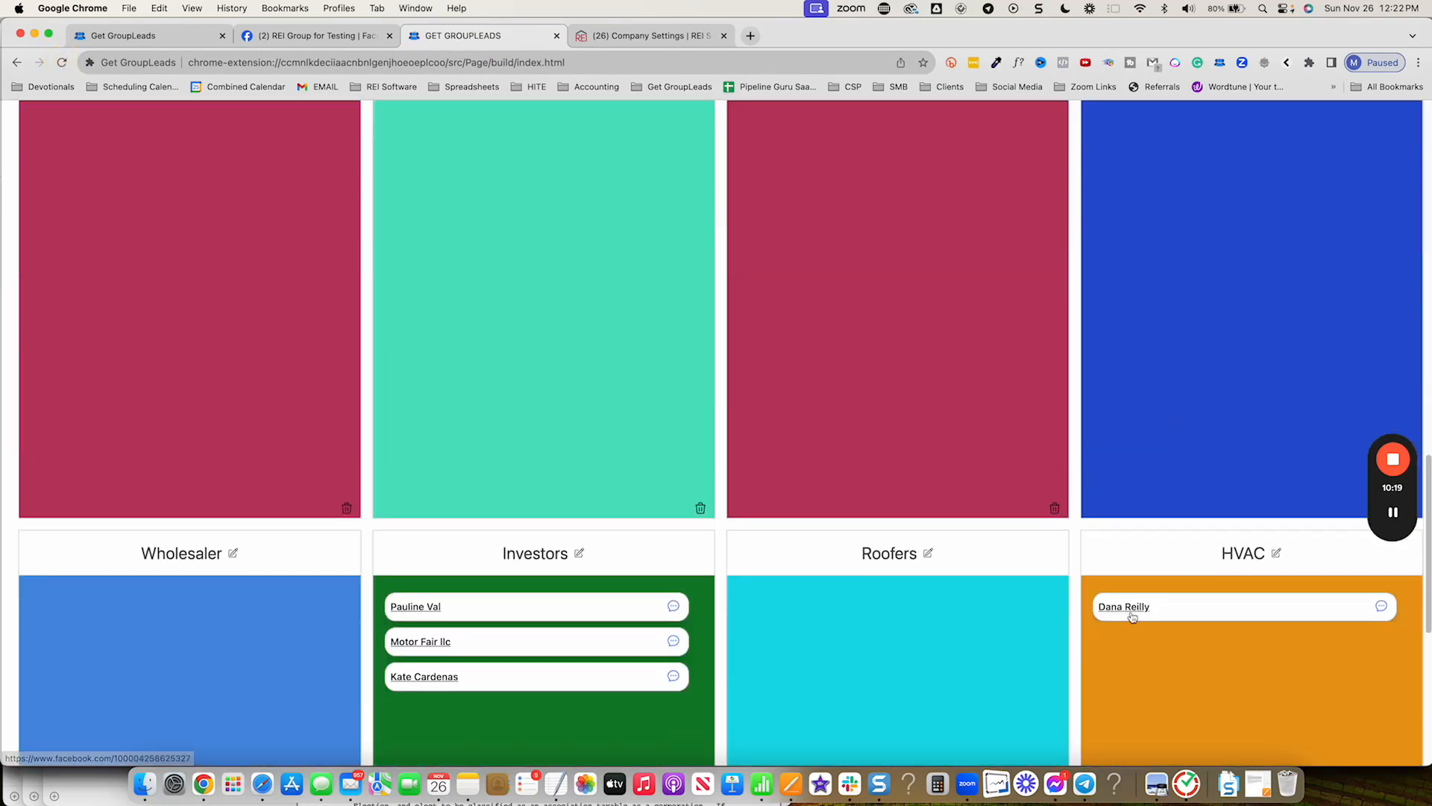
scroll(729, 310, up, 2)
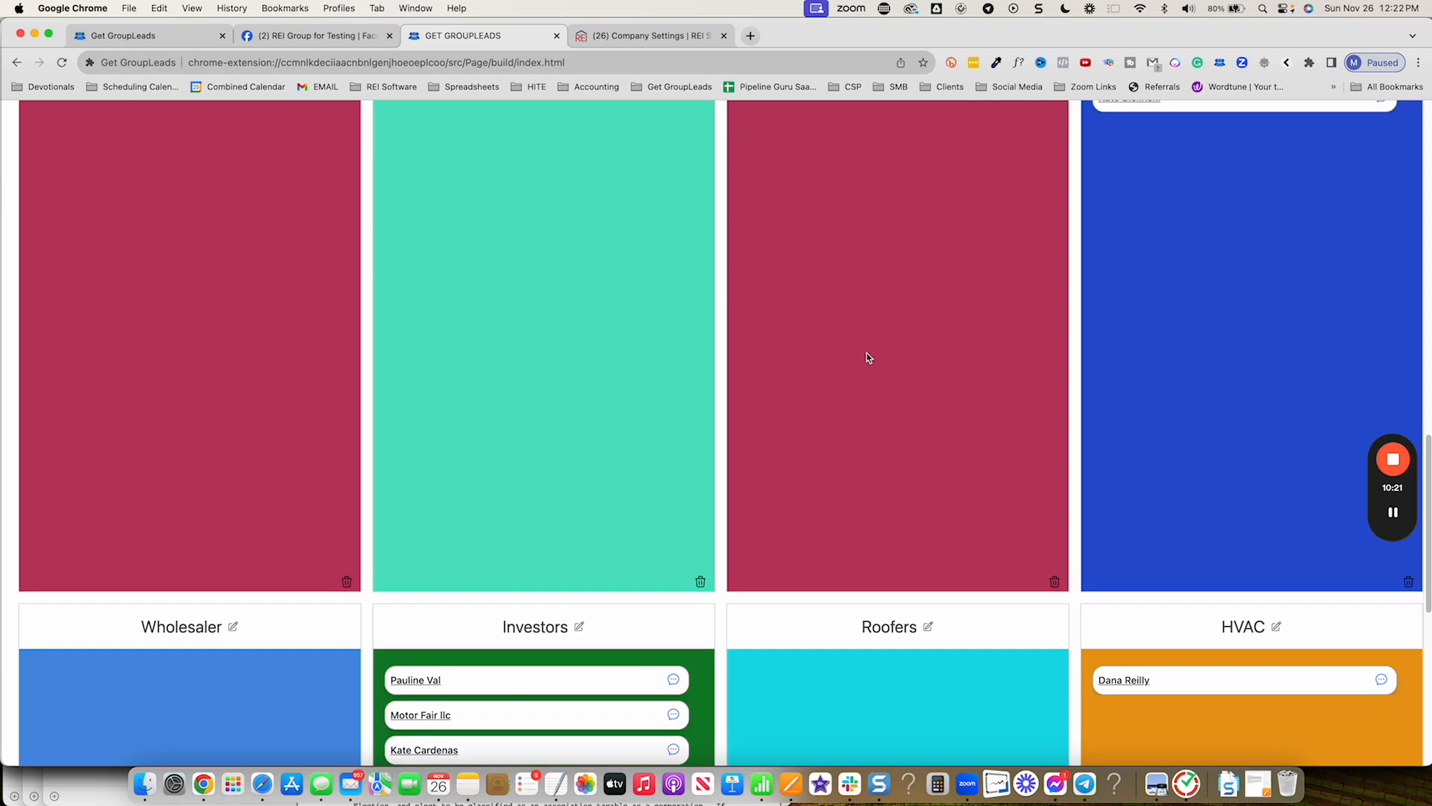
scroll(1195, 695, down, 1)
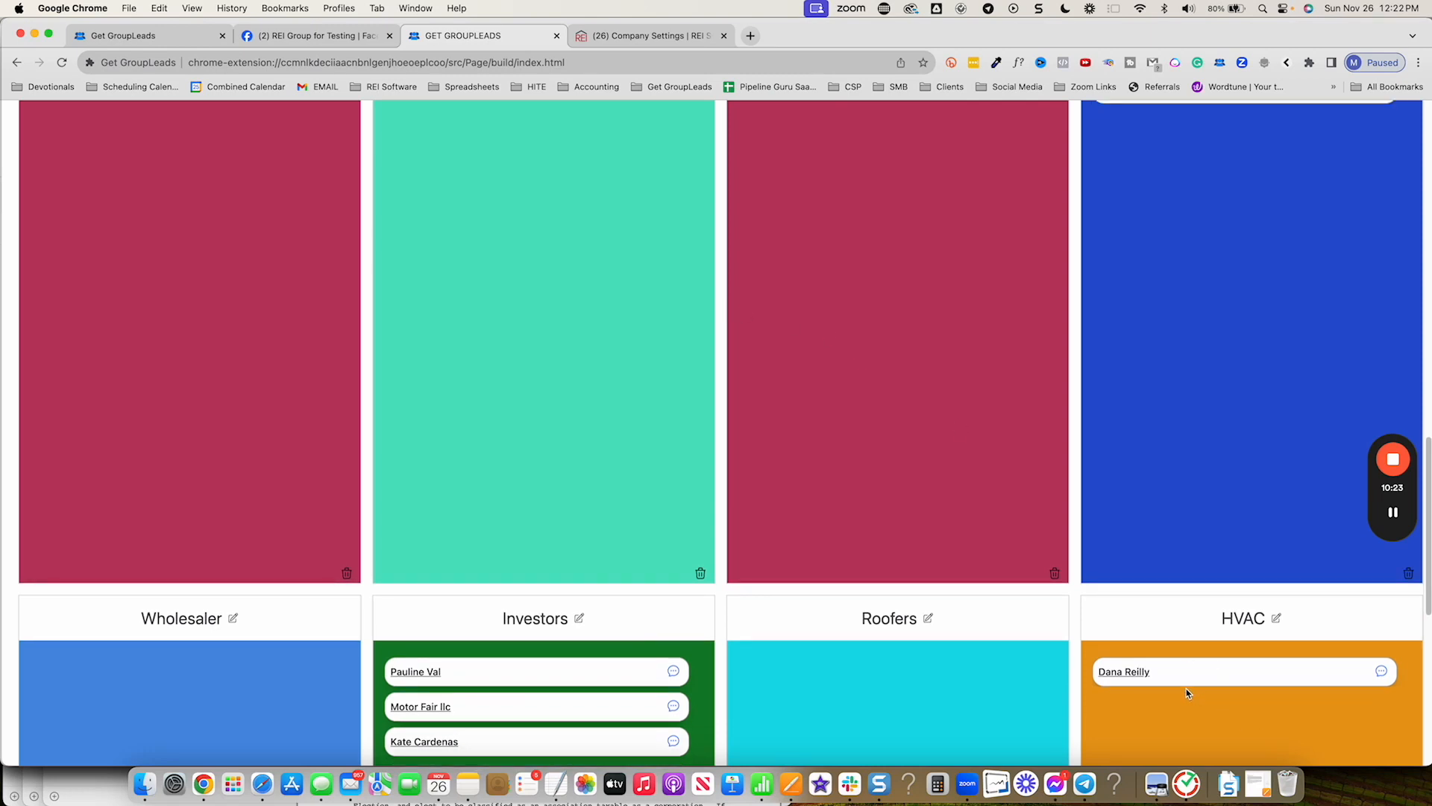
scroll(1258, 617, down, 3)
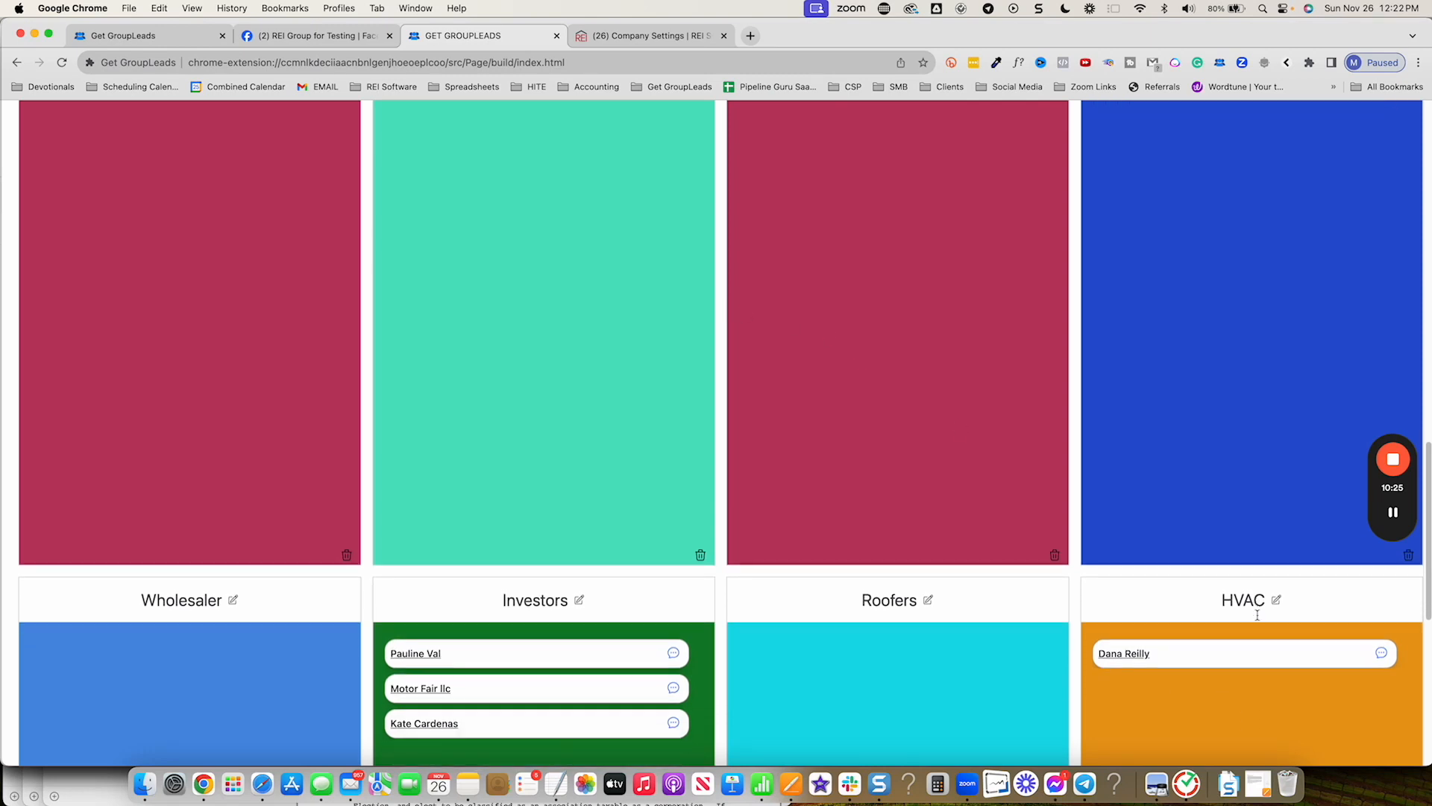
scroll(1200, 621, down, 5)
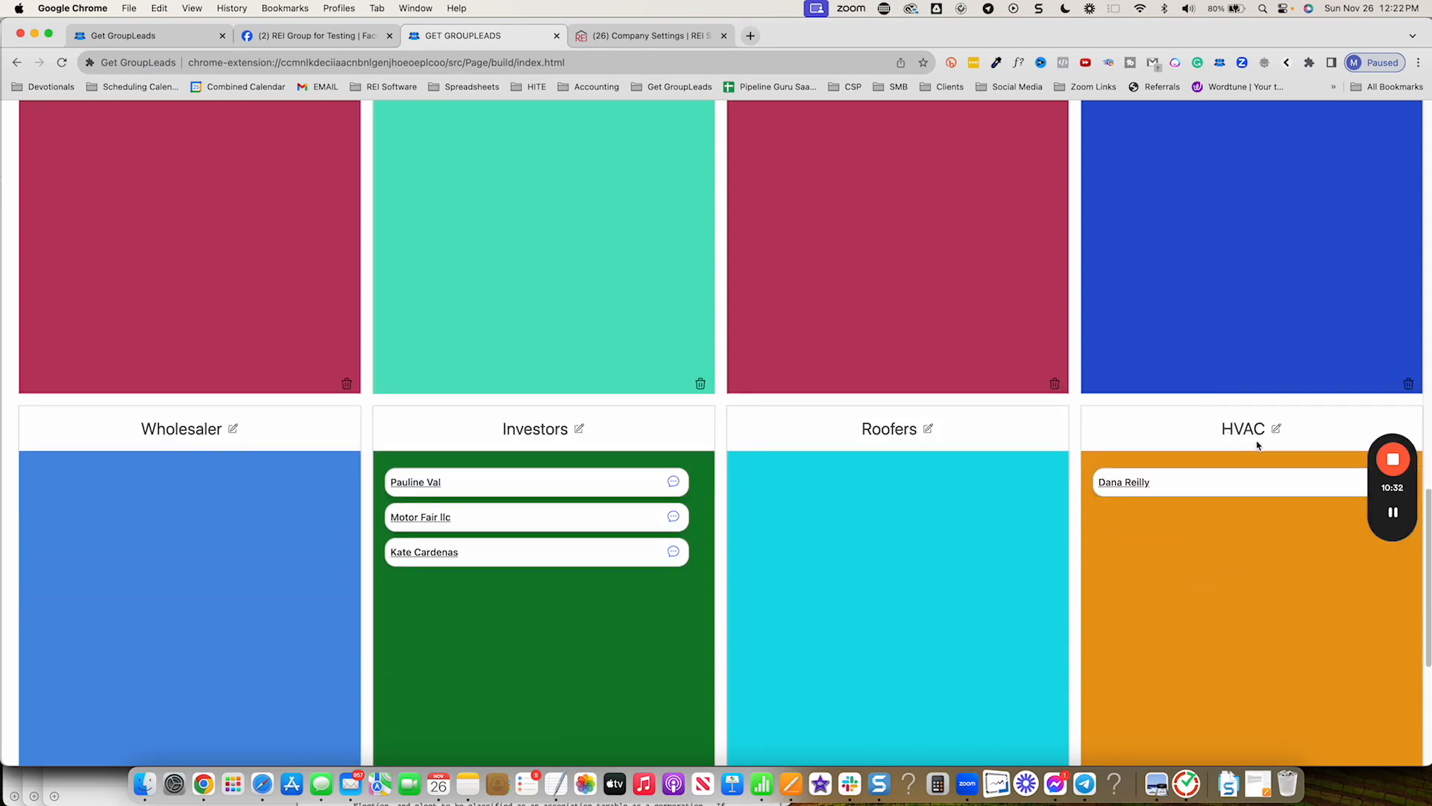
mouse_move(1375, 523)
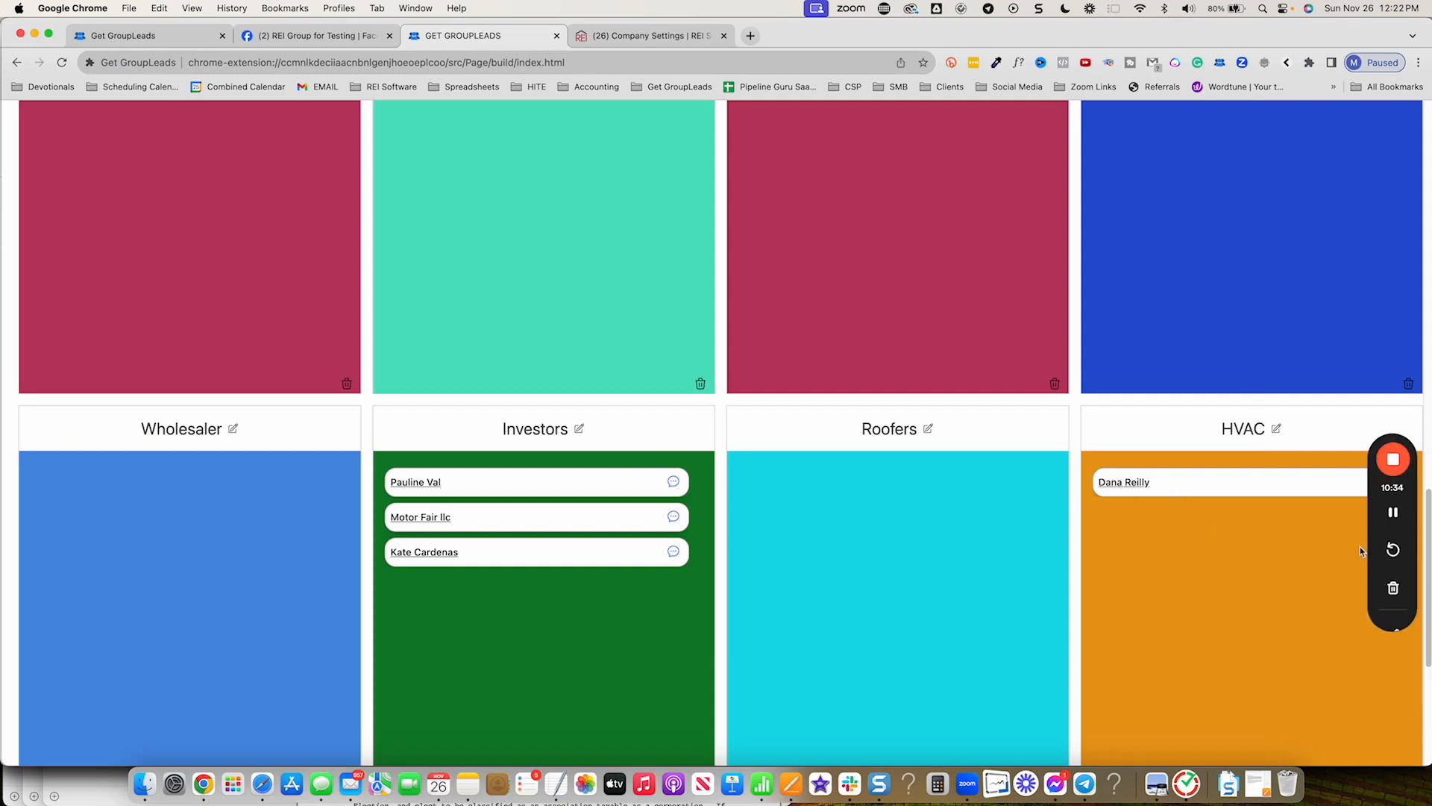
drag(1374, 523, 1376, 138)
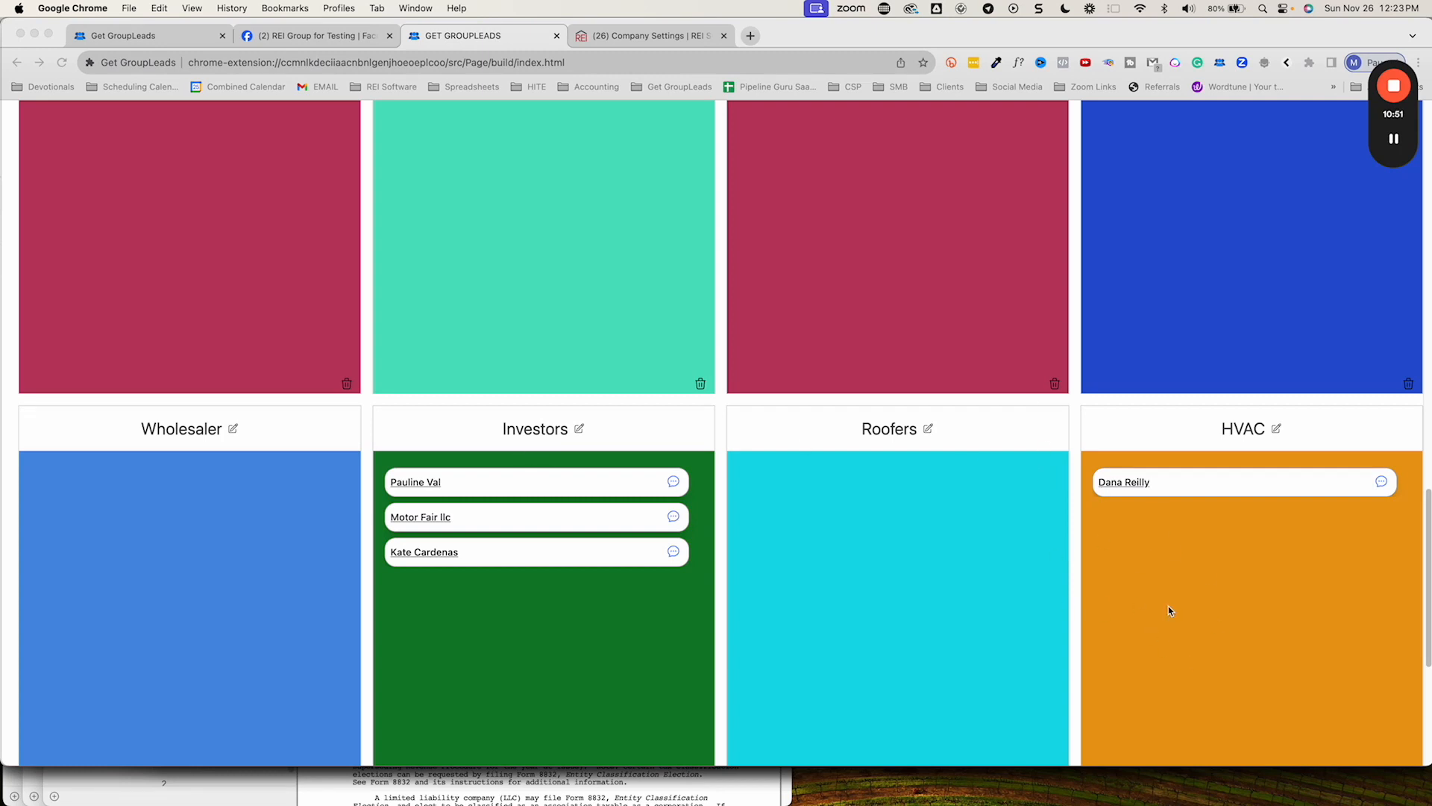
scroll(1104, 432, up, 10)
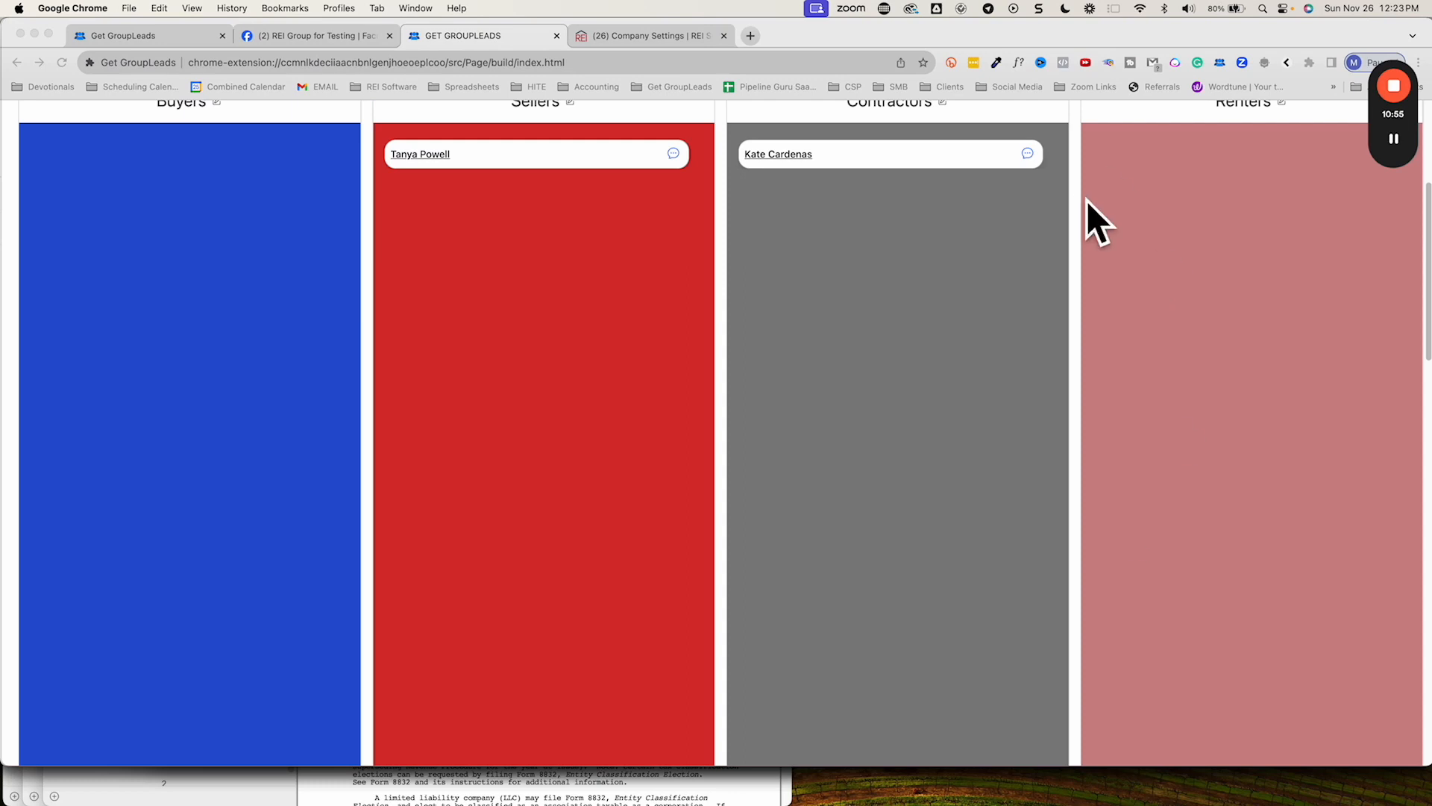
scroll(1194, 298, up, 5)
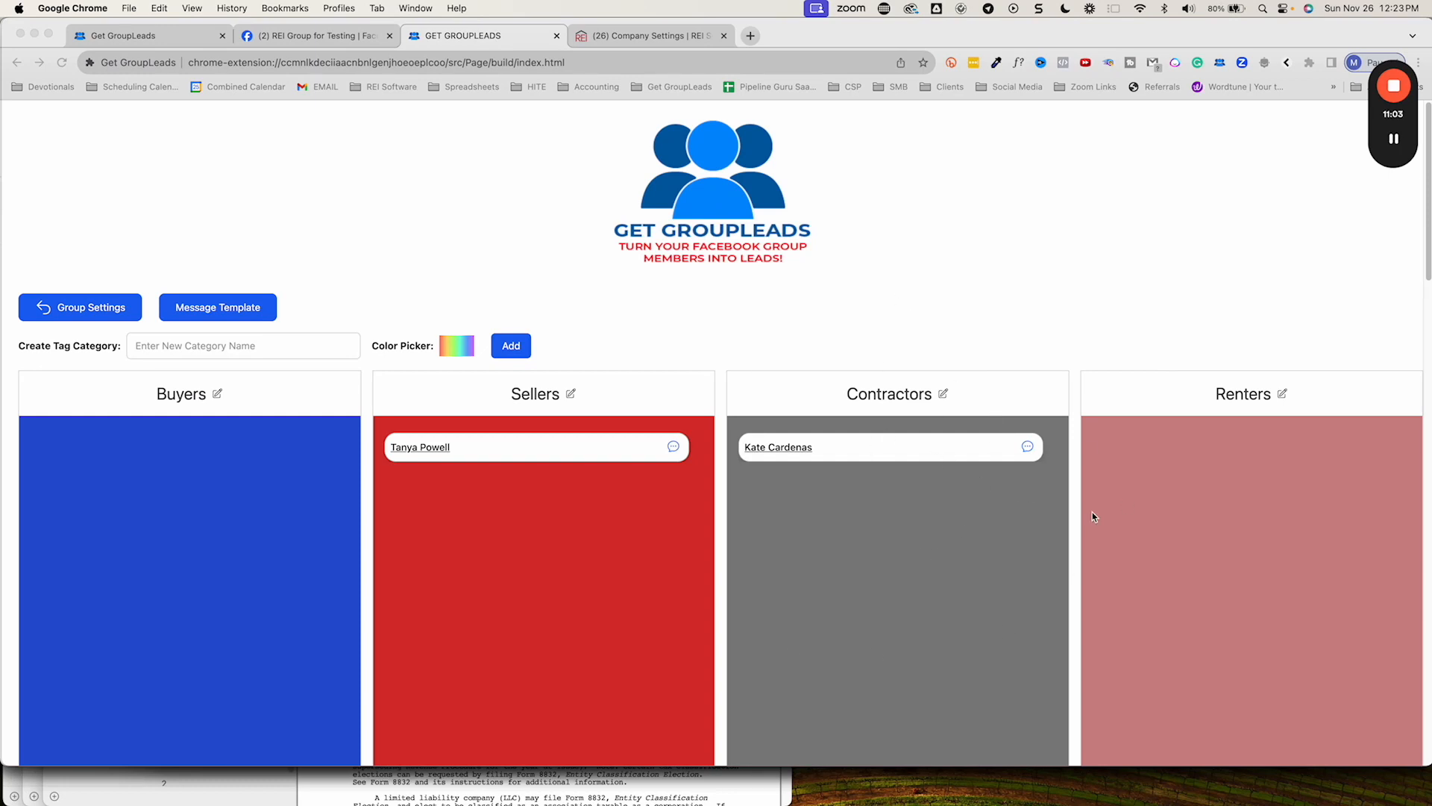
scroll(1129, 480, down, 2)
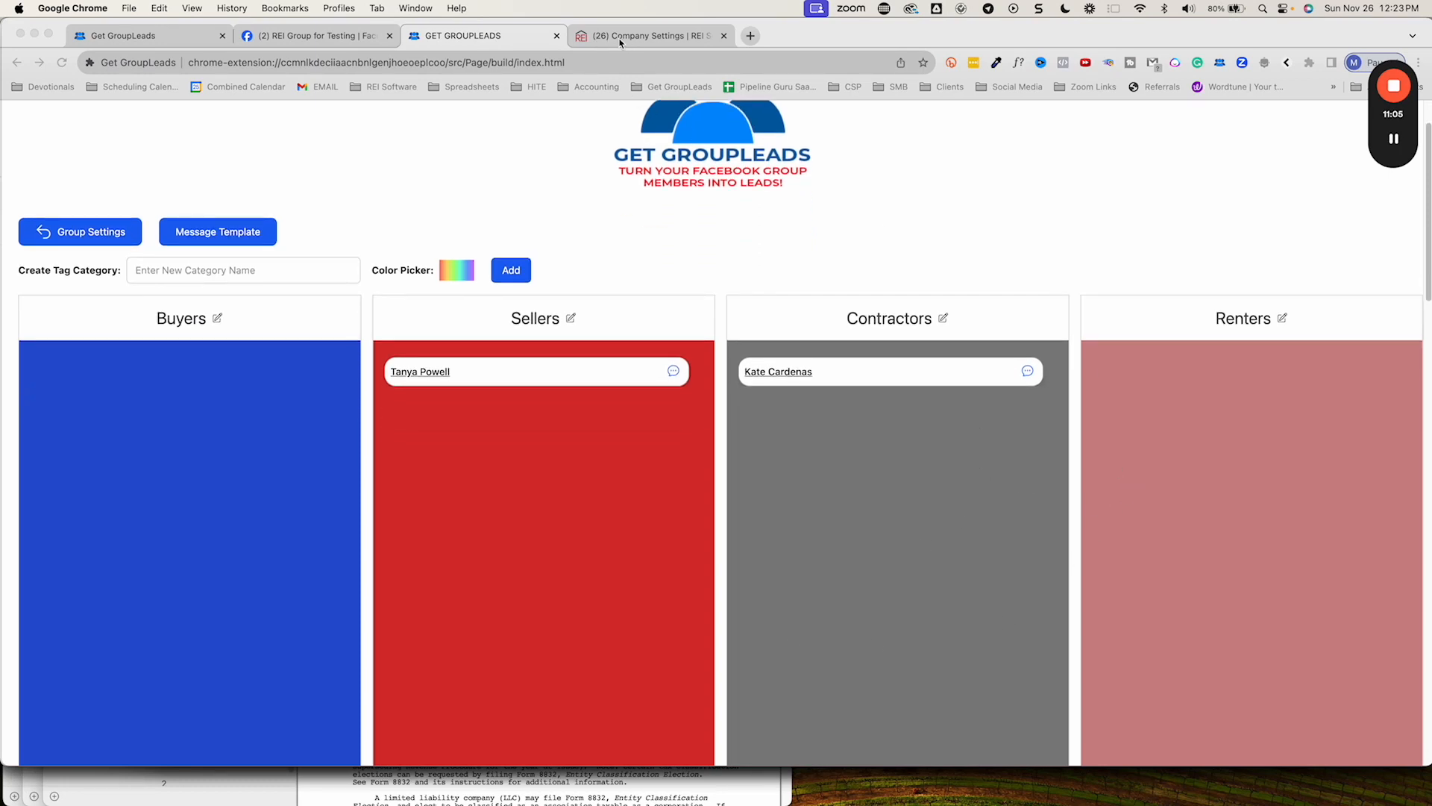
Return to the Facebook group, open the Messenger chat list and tag the second contact as Buyers and the third as Sellers.
click(353, 39)
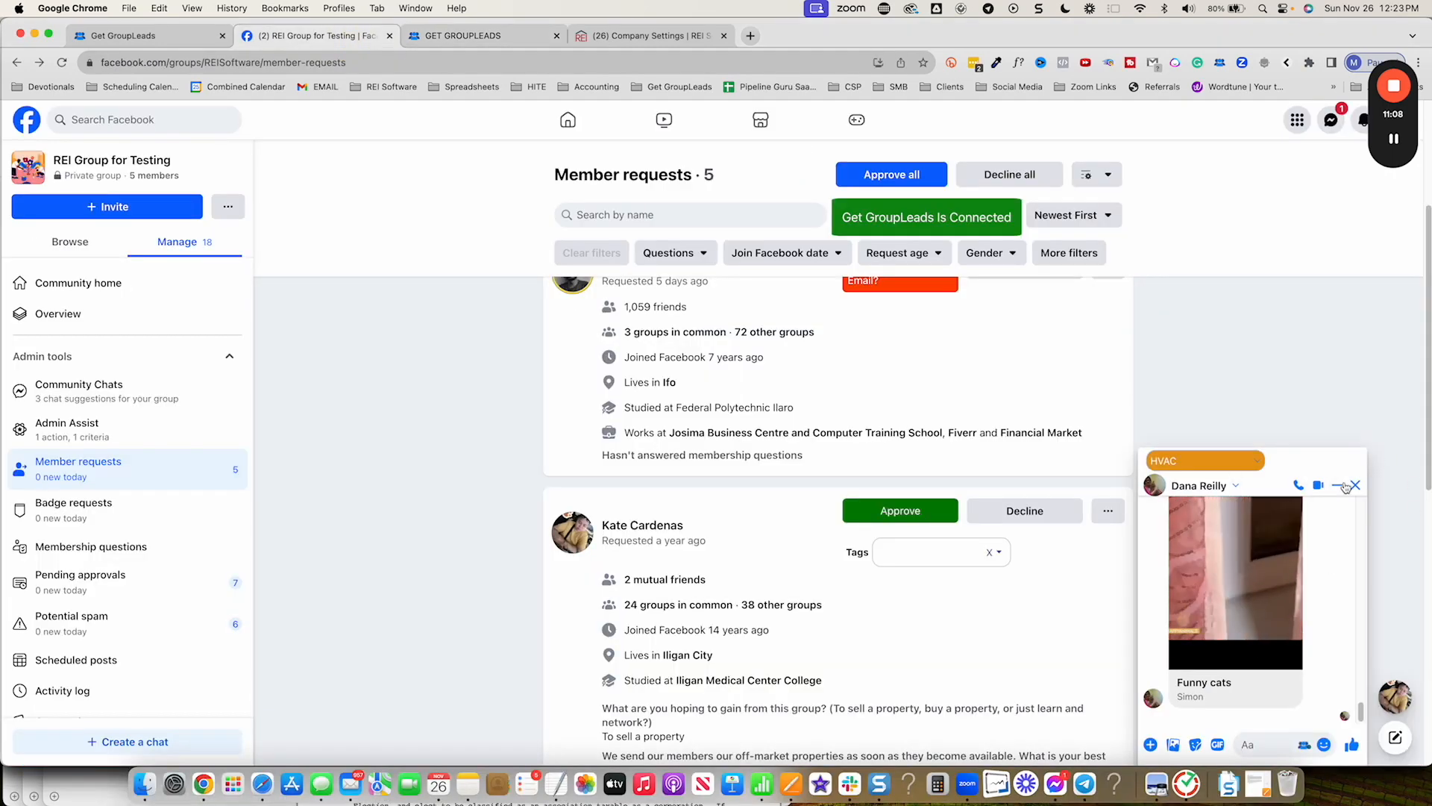
click(1333, 121)
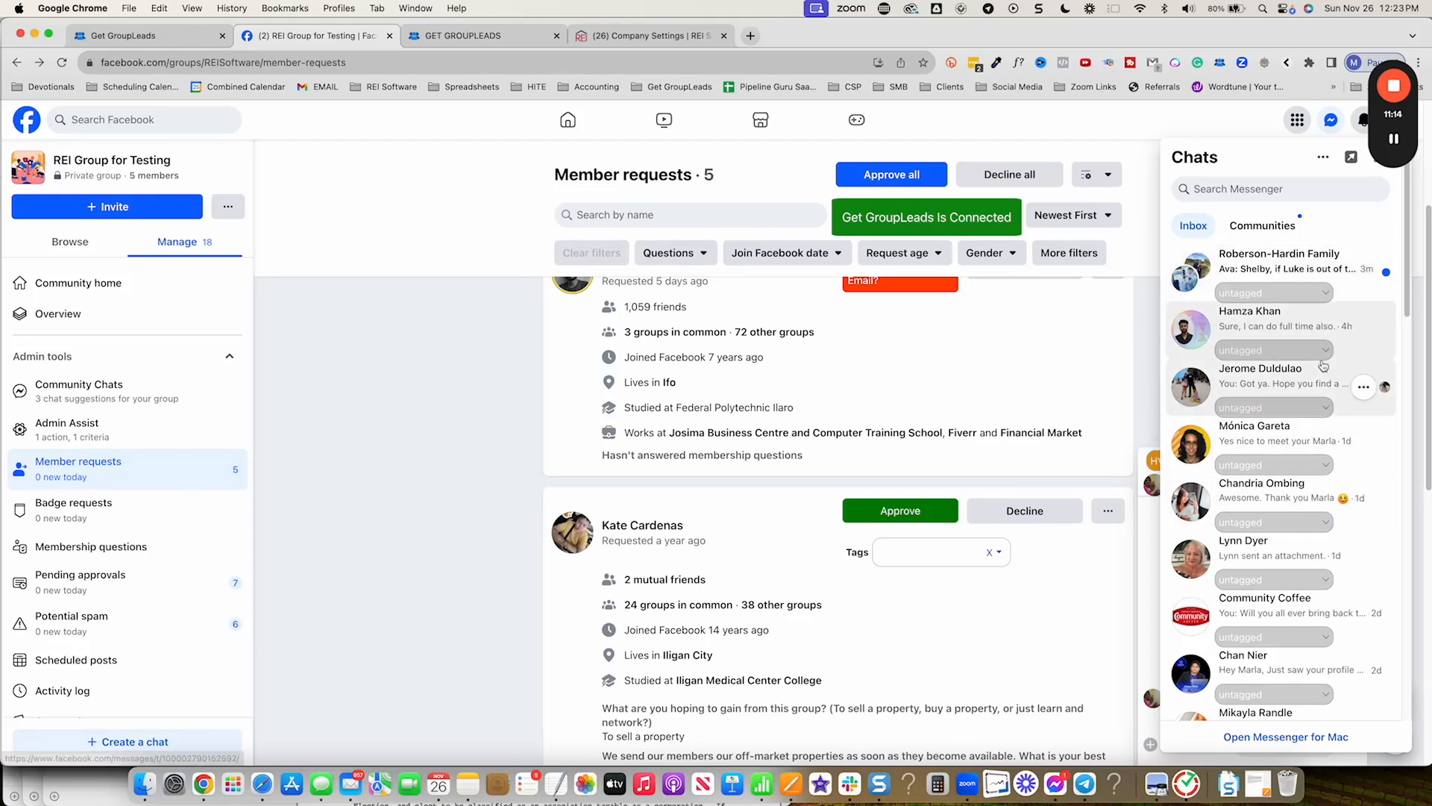
click(1323, 351)
click(1264, 417)
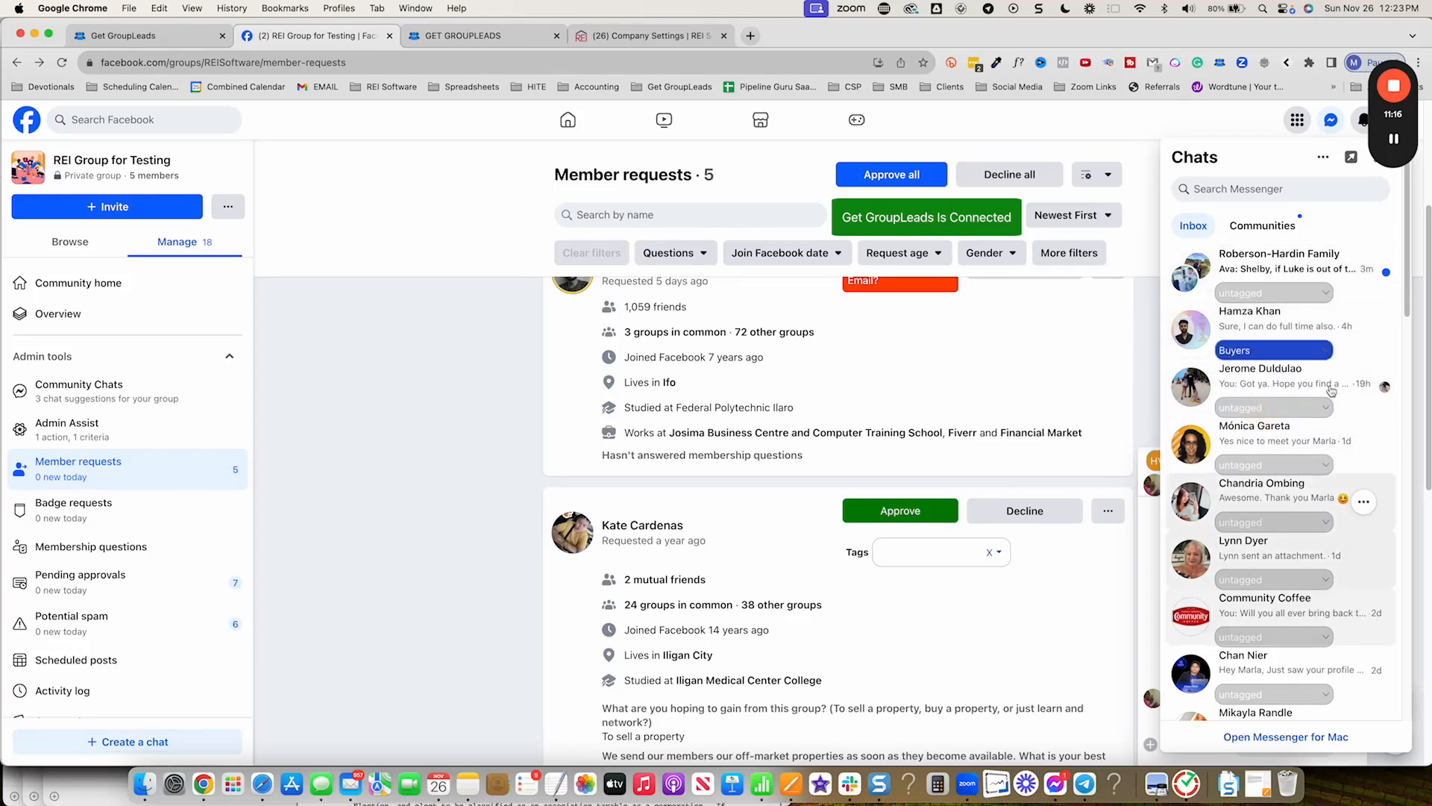
click(1322, 407)
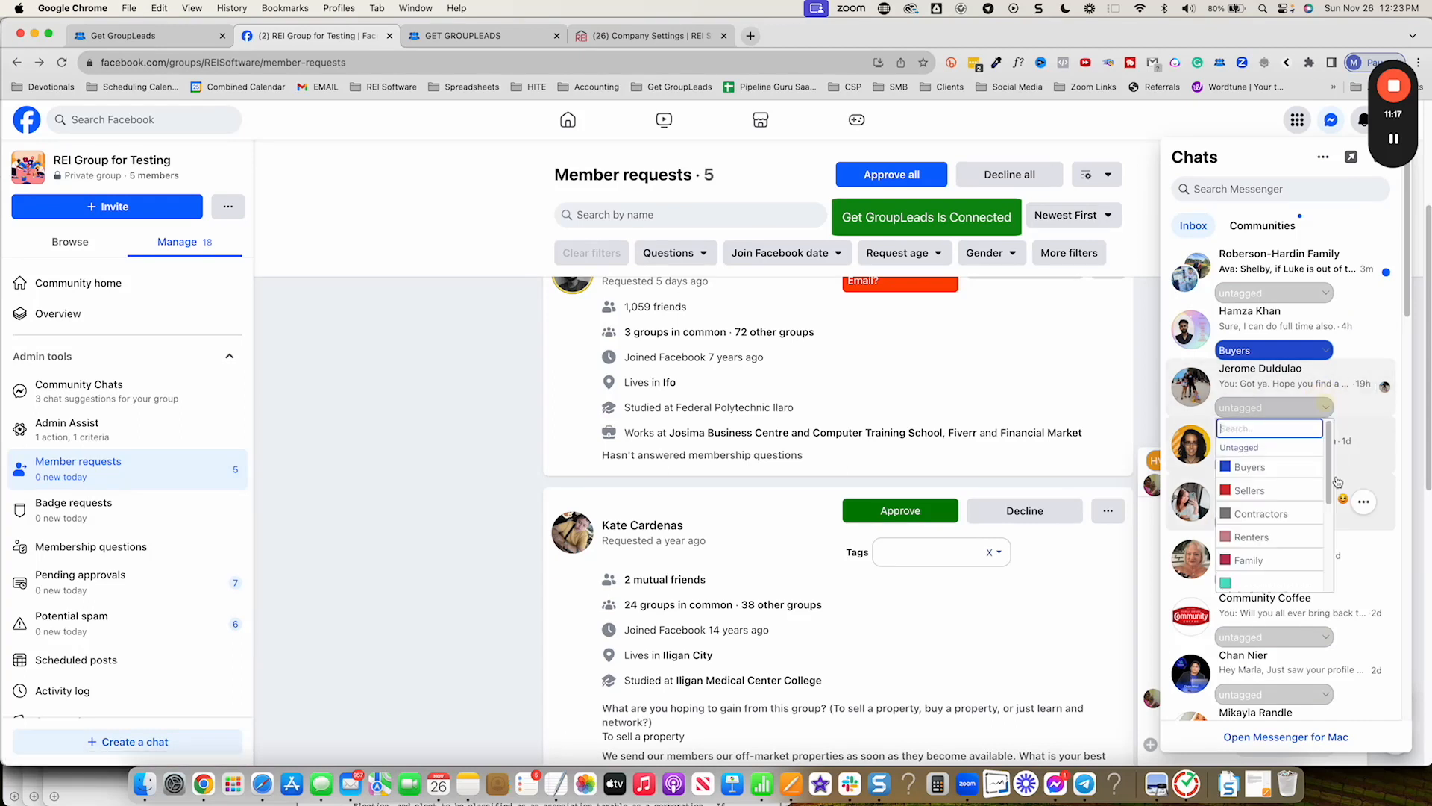
click(1243, 492)
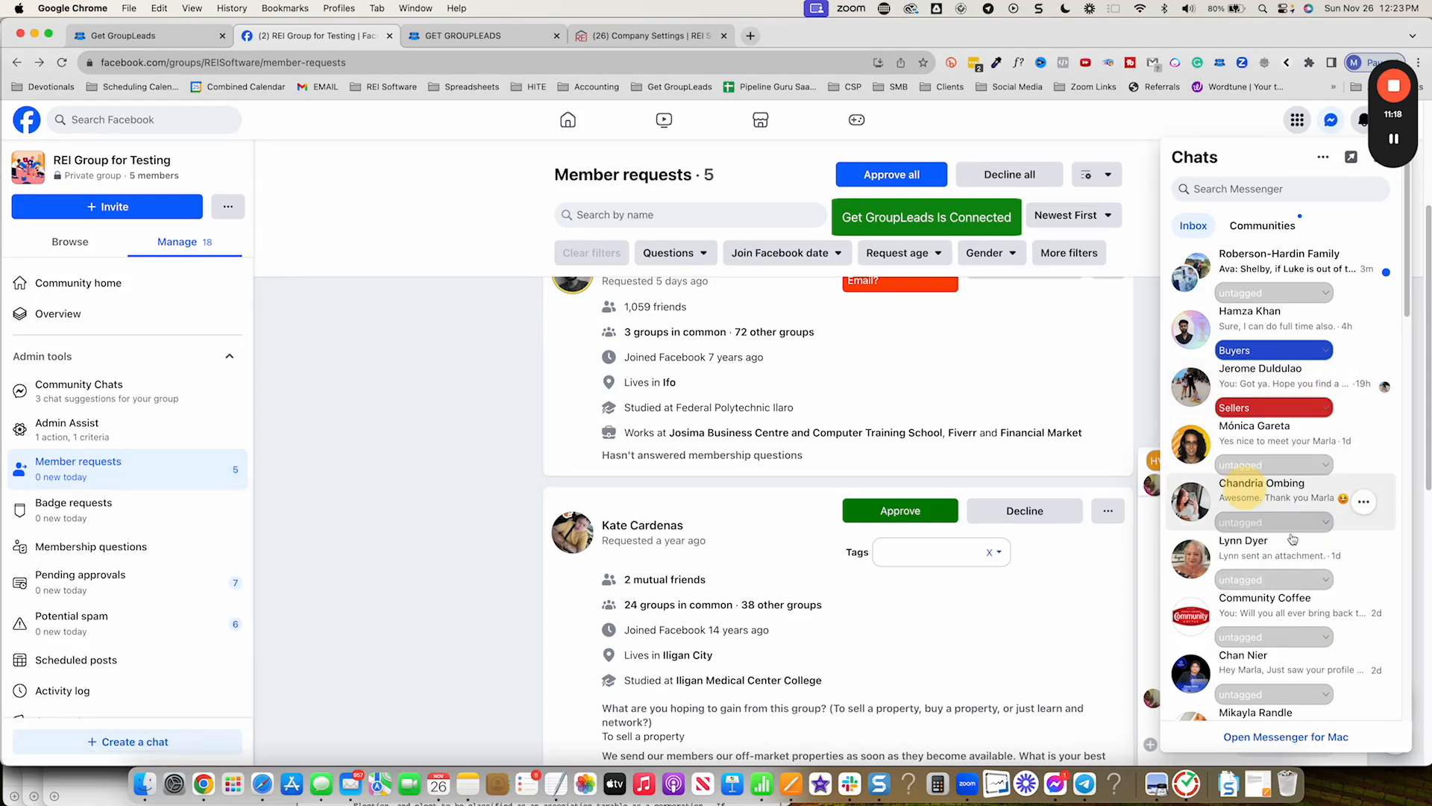
Open the fourth conversation in the chat list, then close both open chat windows.
click(1334, 470)
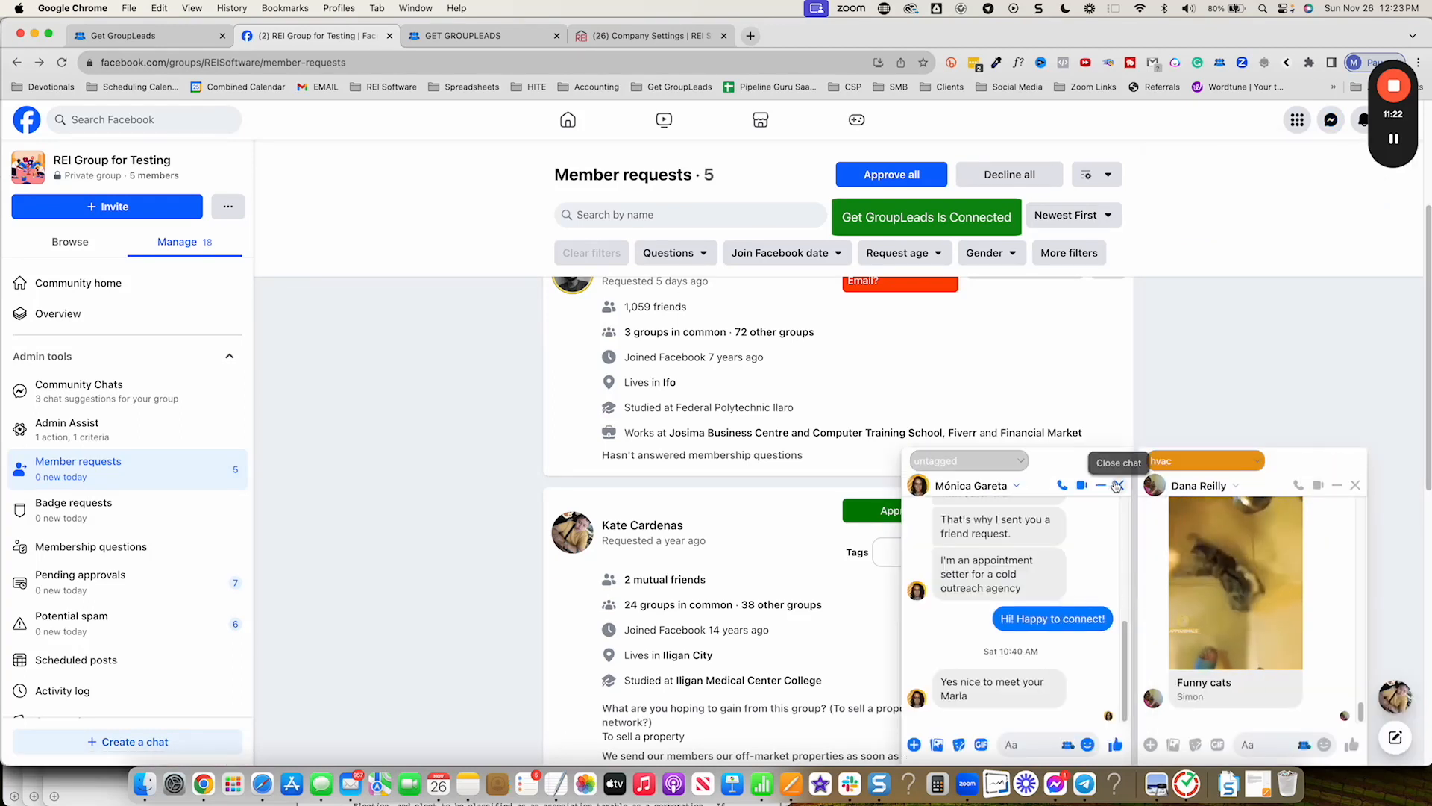
click(1119, 458)
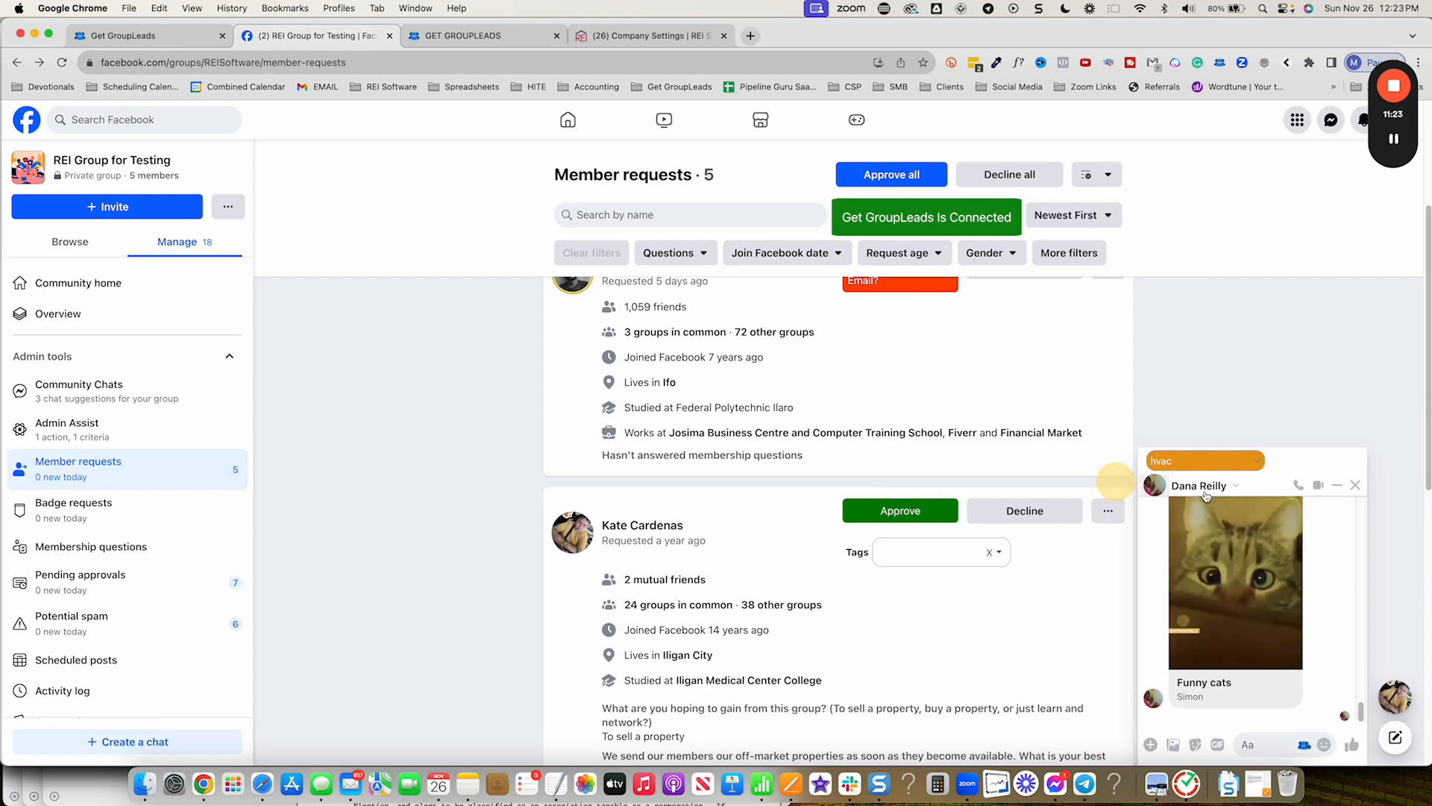
click(1362, 481)
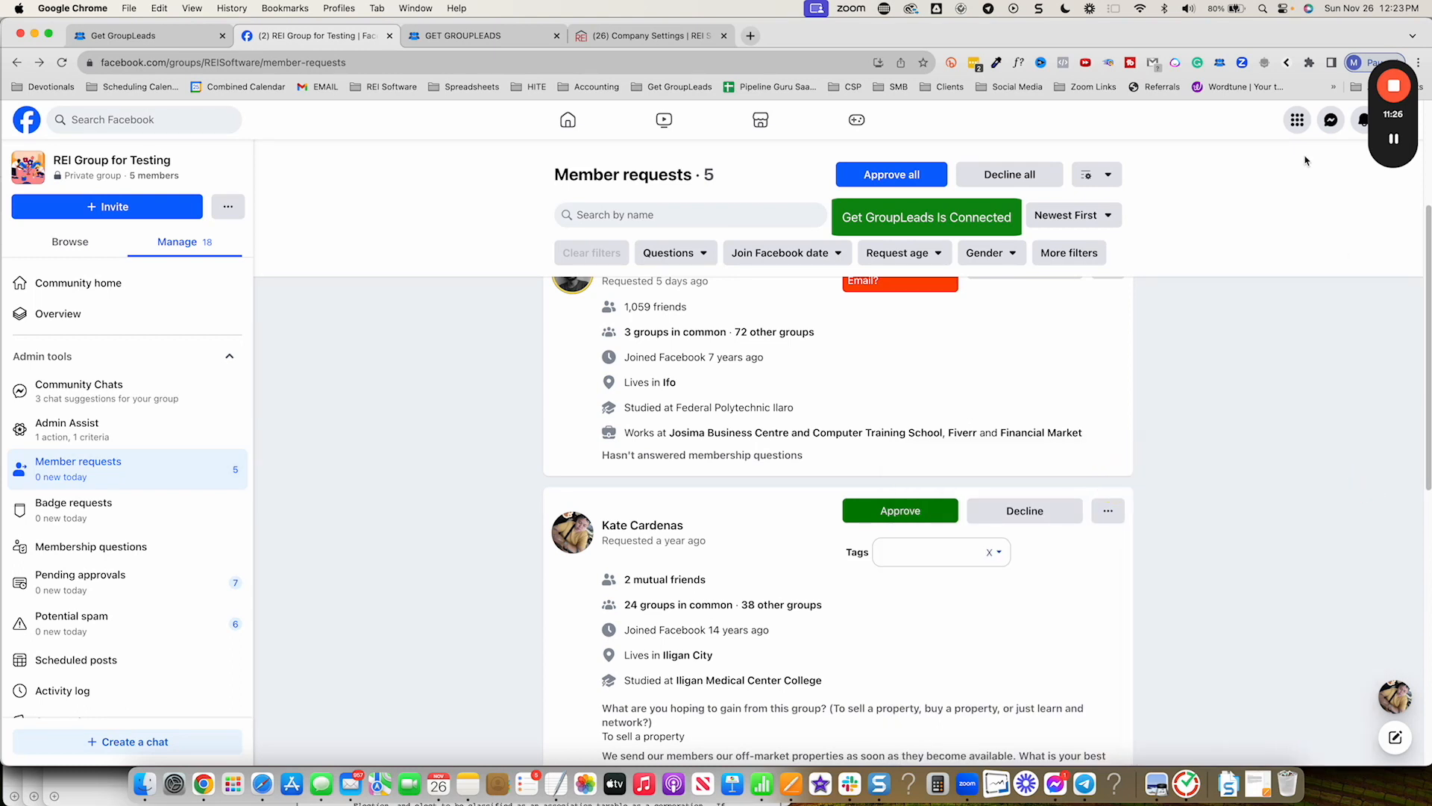
Reopen the Messenger chat list and tag the fourth contact as Renters and the fifth as Family.
click(1330, 120)
click(1284, 466)
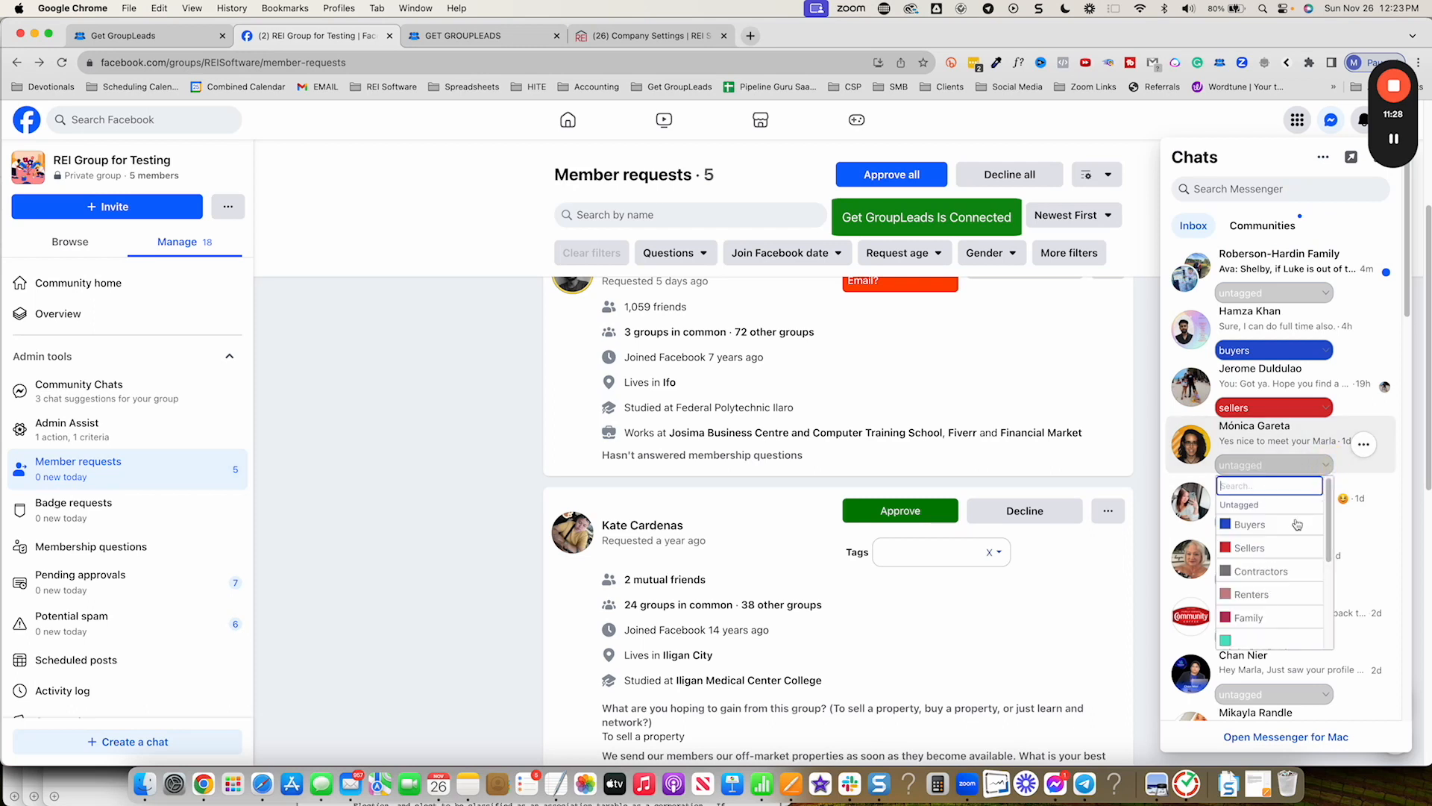
click(1252, 594)
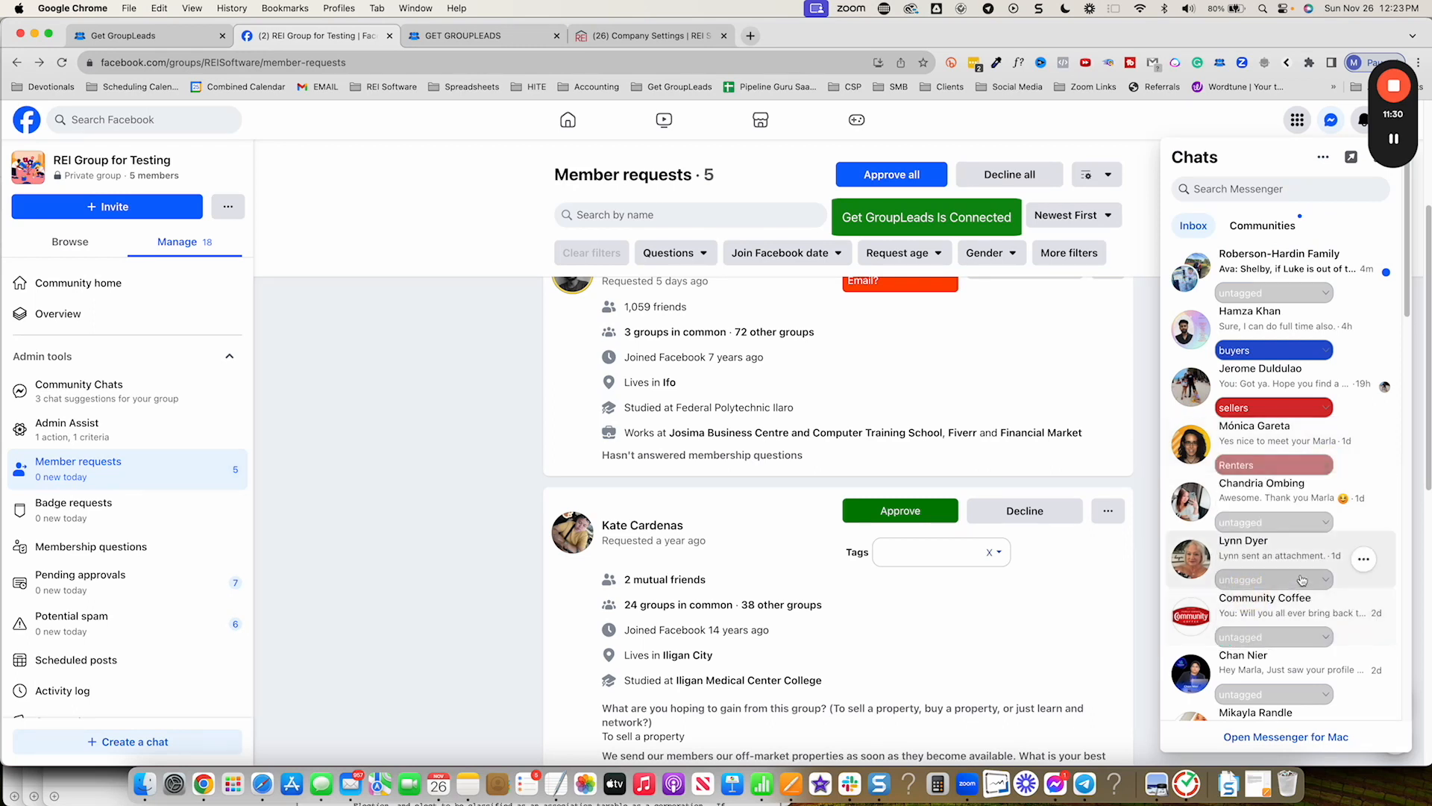
click(1324, 523)
click(1248, 675)
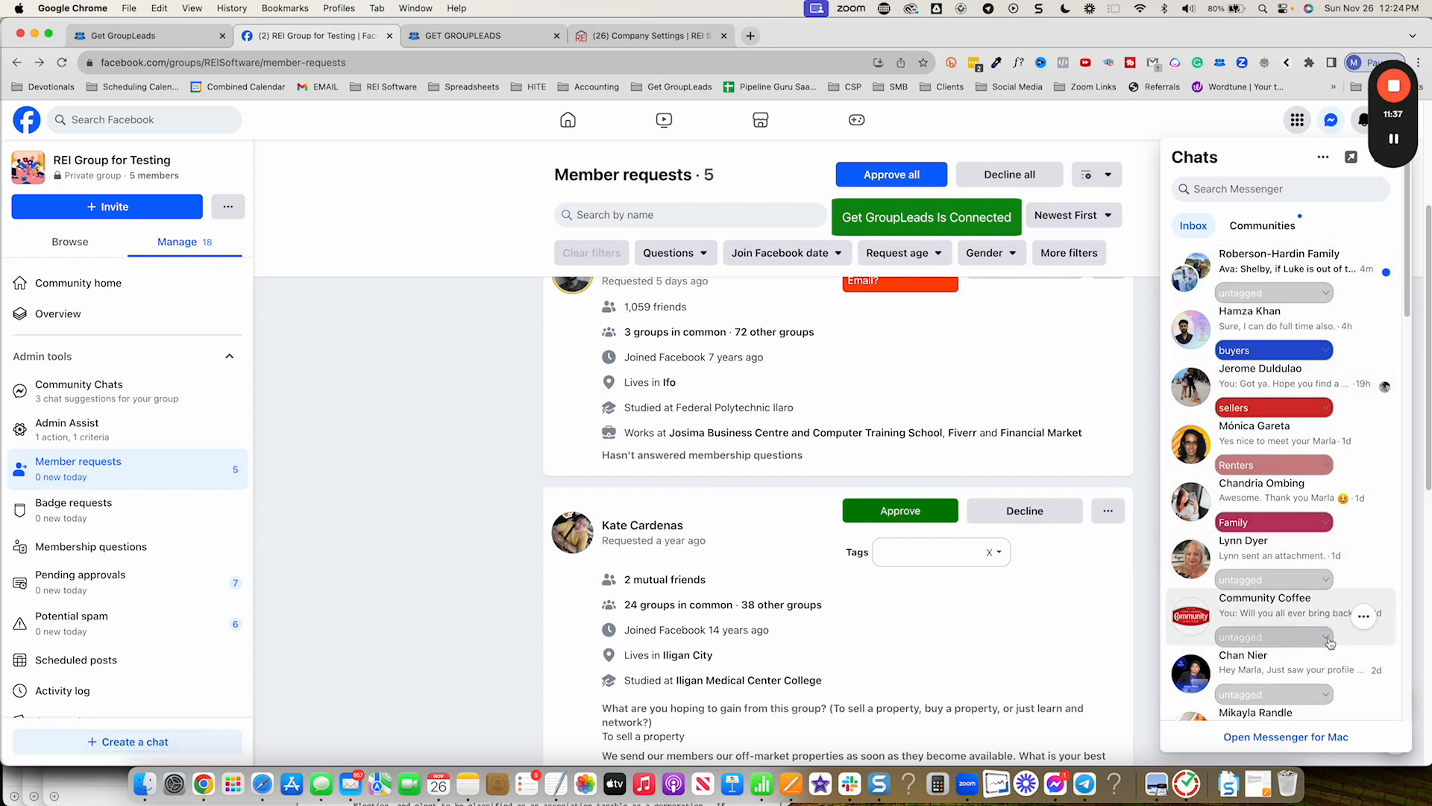
Tag the eighth contact in the Messenger chat list with the Little OM Deals Group category.
click(1324, 684)
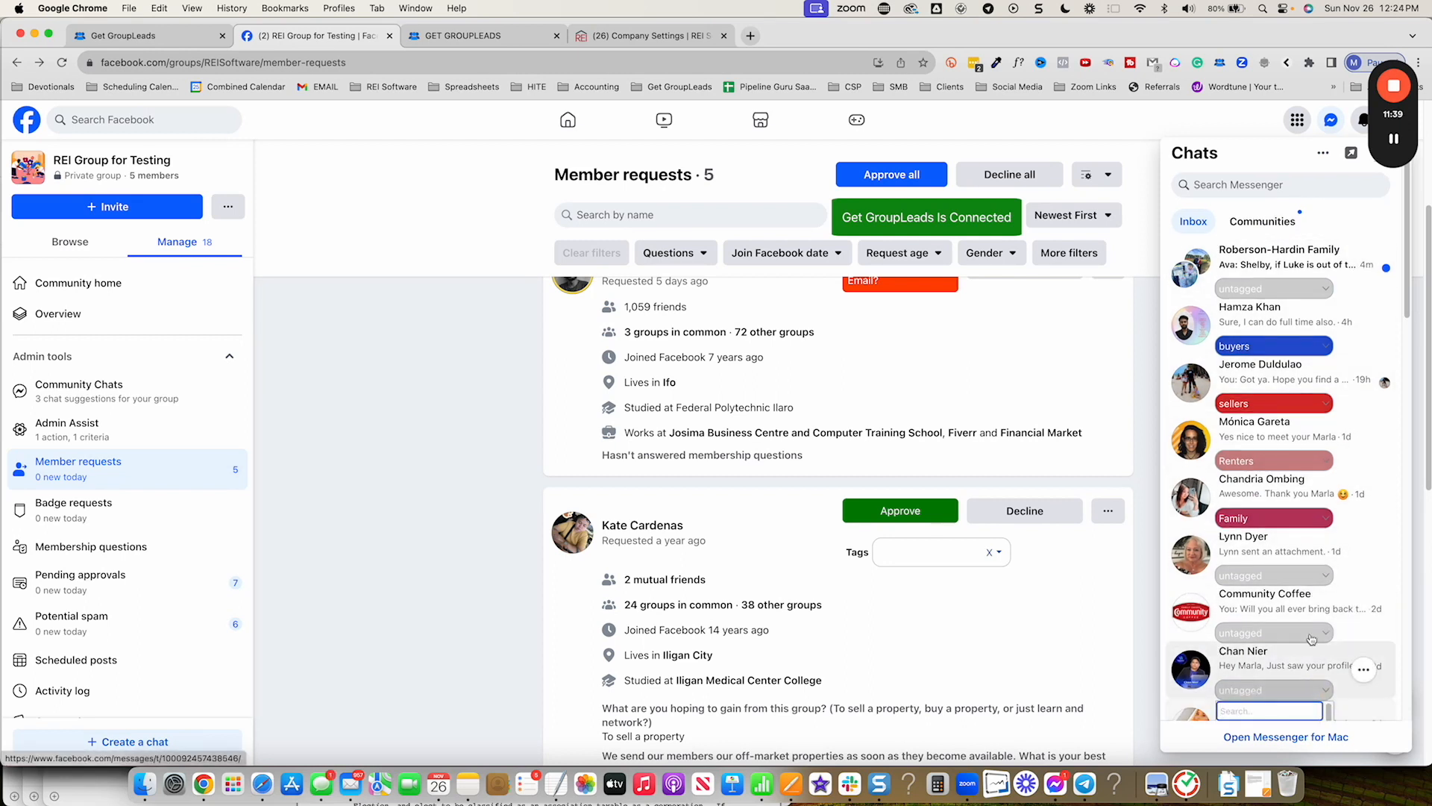
scroll(1320, 656, down, 2)
scroll(1302, 692, down, 1)
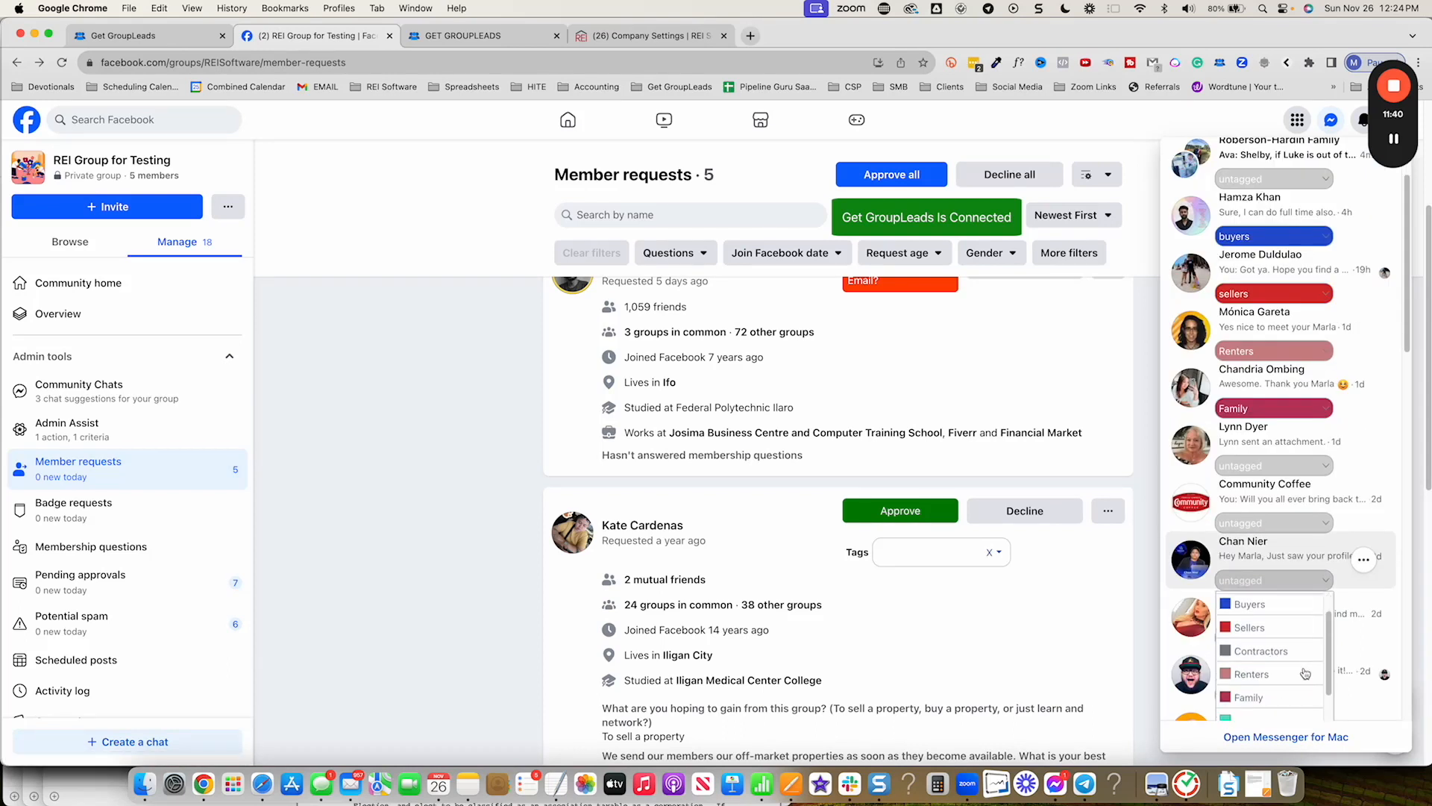
scroll(1268, 709, down, 1)
click(1272, 711)
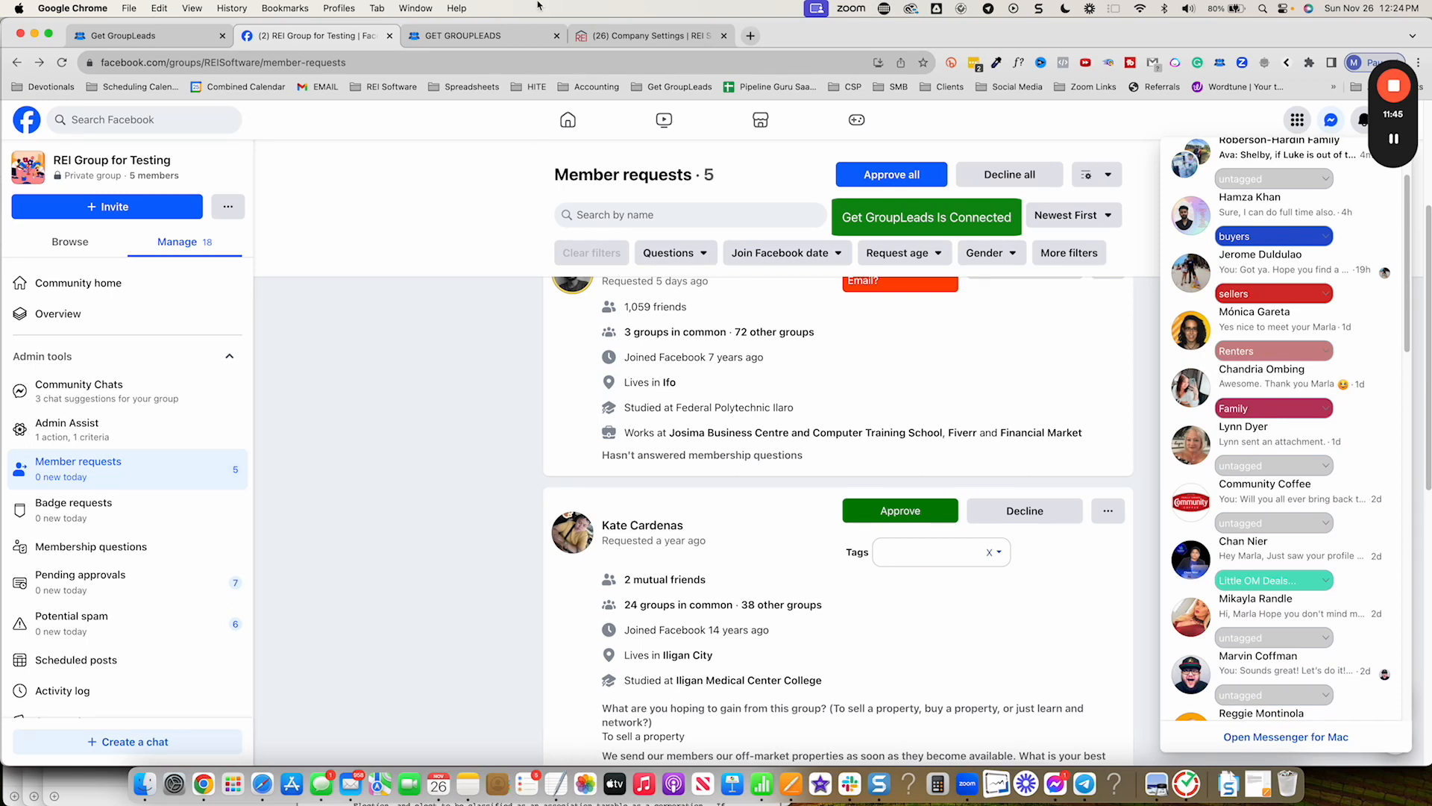
Return to the Get GroupLeads tag categories and rename the first category, Buyers, as Buyer.
click(459, 35)
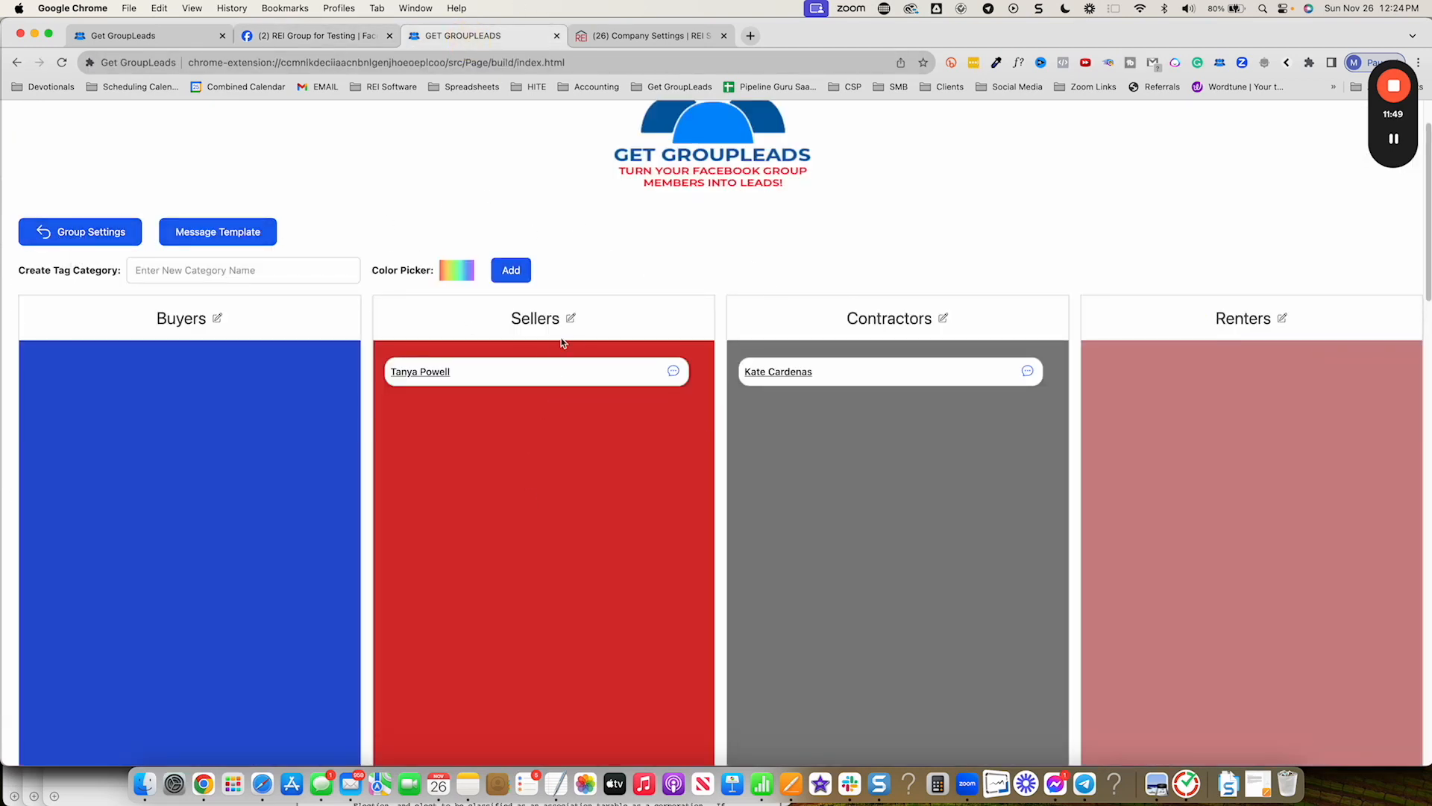
click(218, 320)
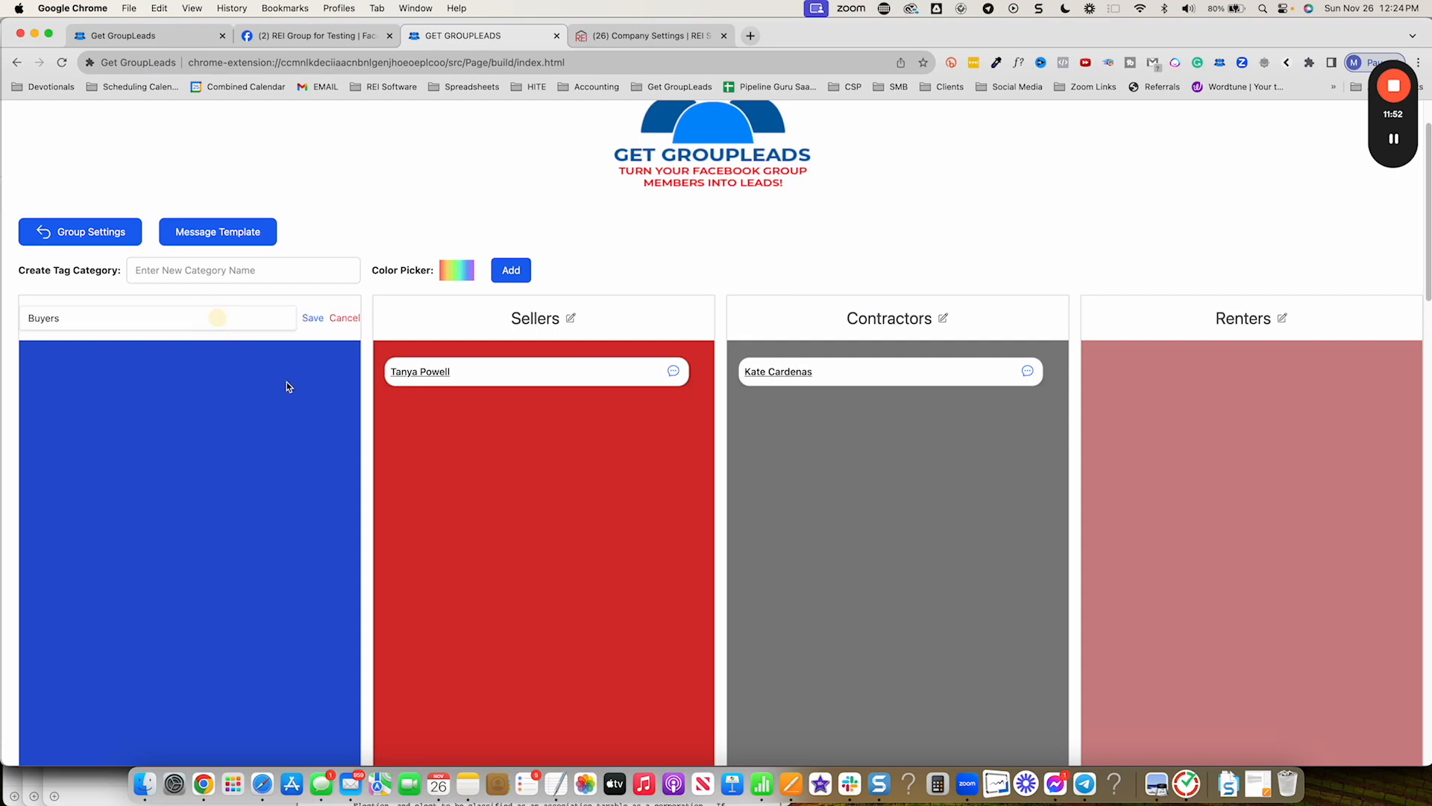
click(74, 319)
click(312, 318)
Rename the Buyer tag category back to Buyers.
click(212, 319)
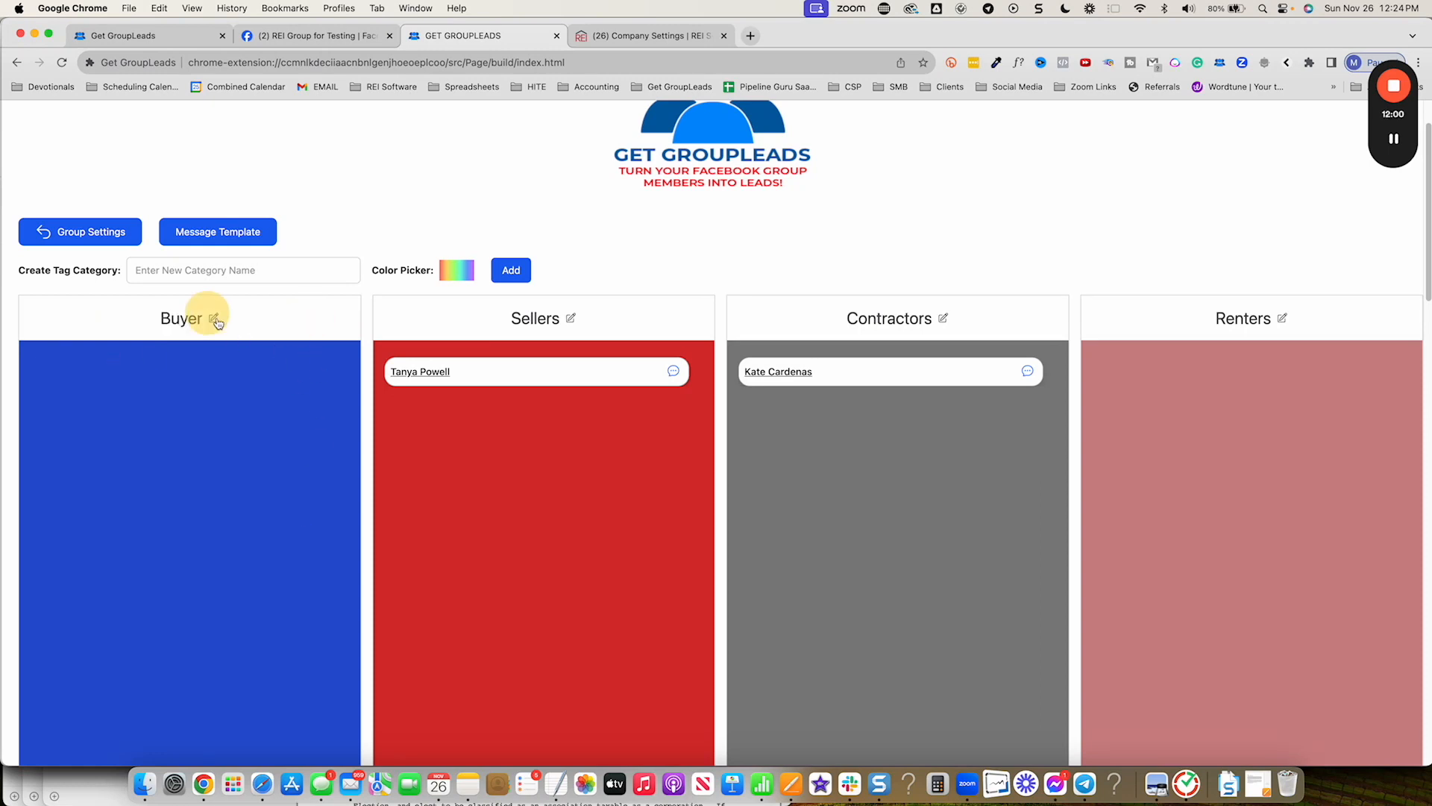
text(s)
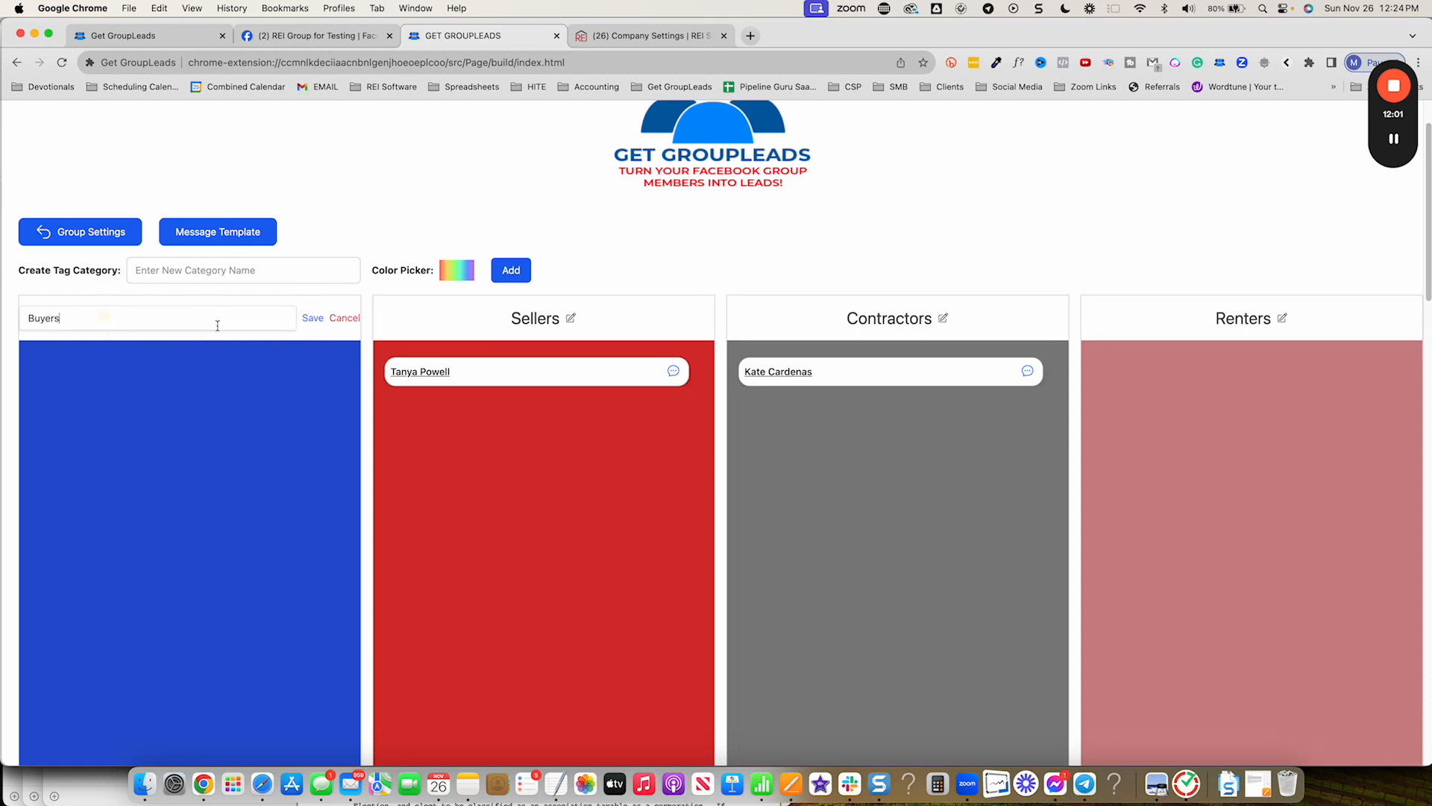
click(310, 319)
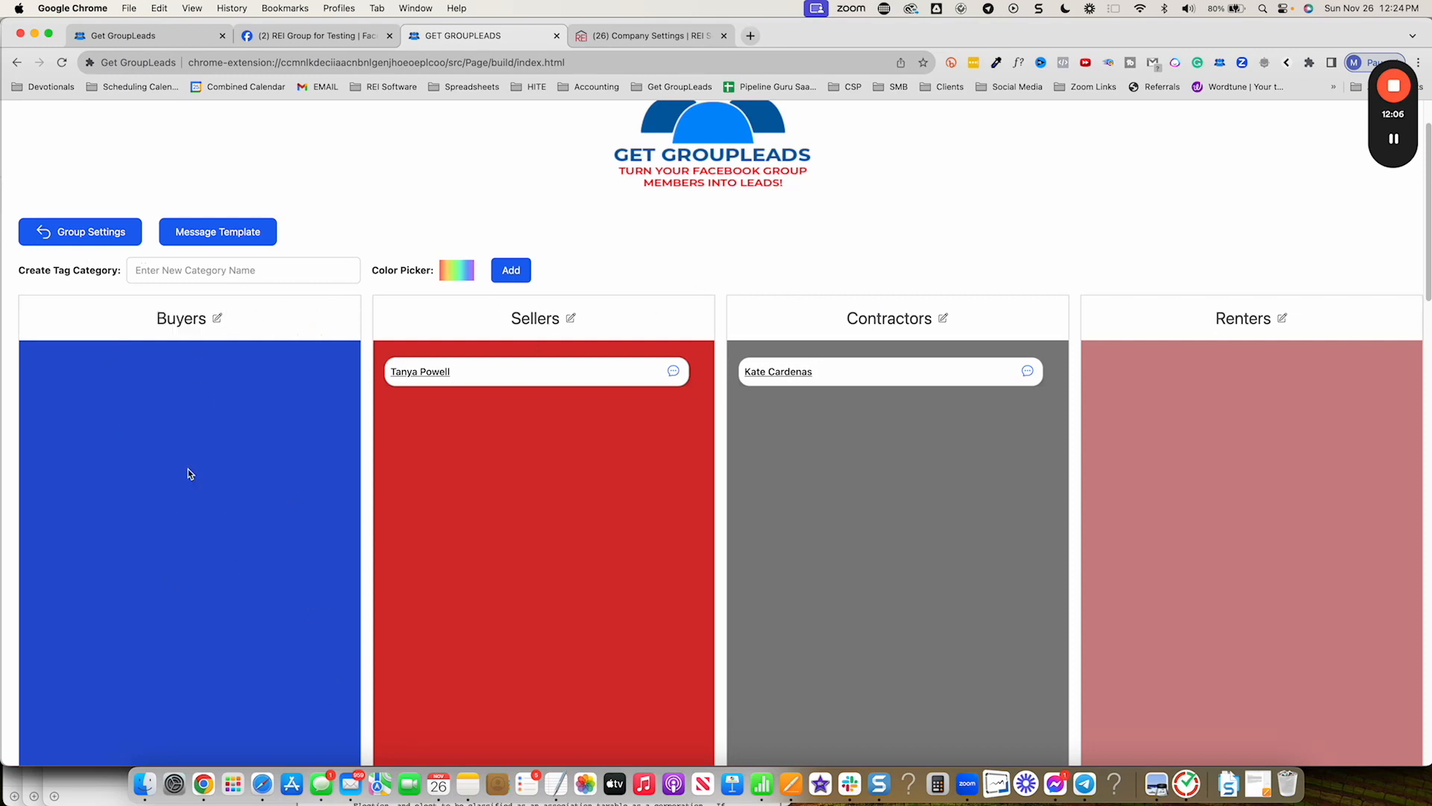
Delete the Little OM Deals Group tag category.
scroll(231, 458, down, 10)
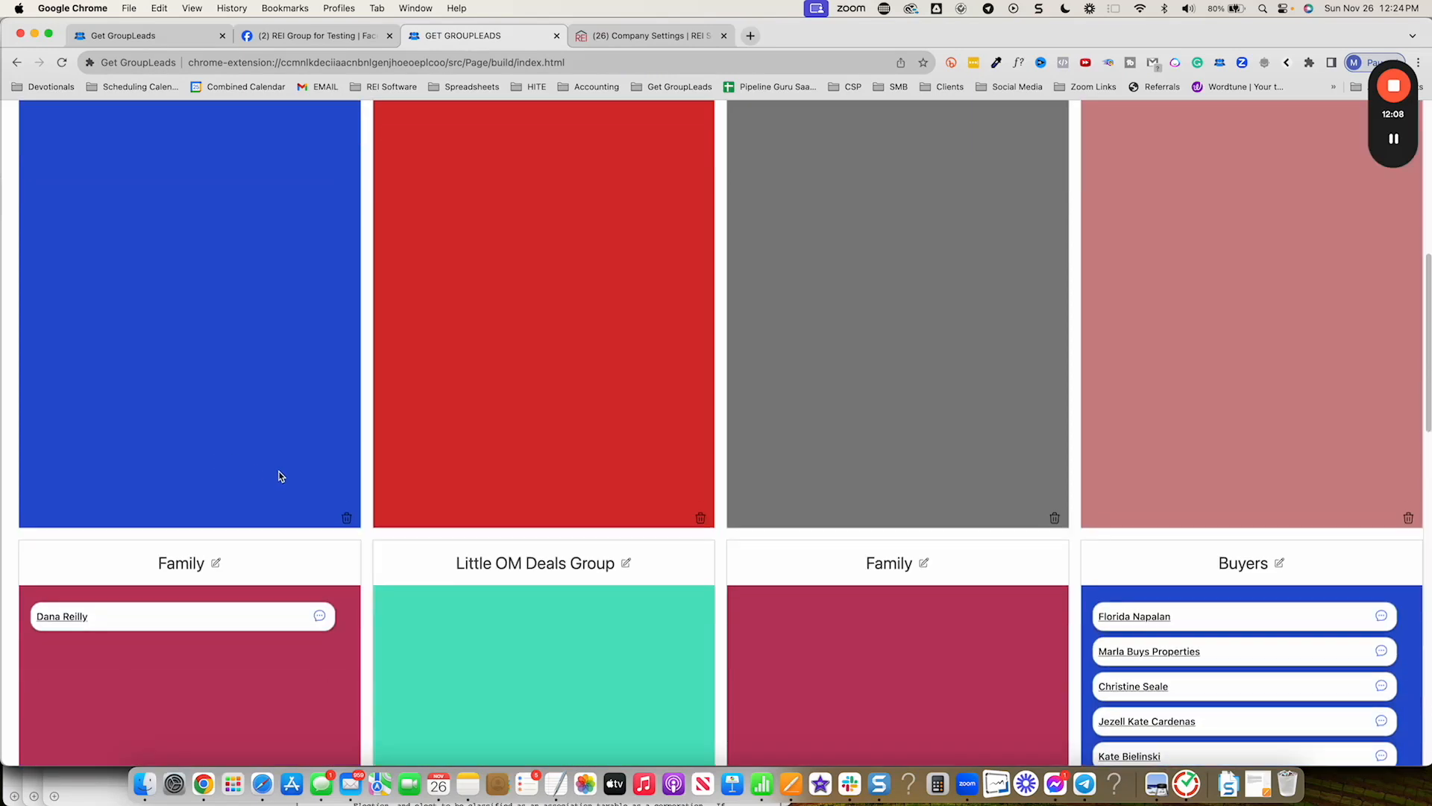
scroll(280, 476, down, 5)
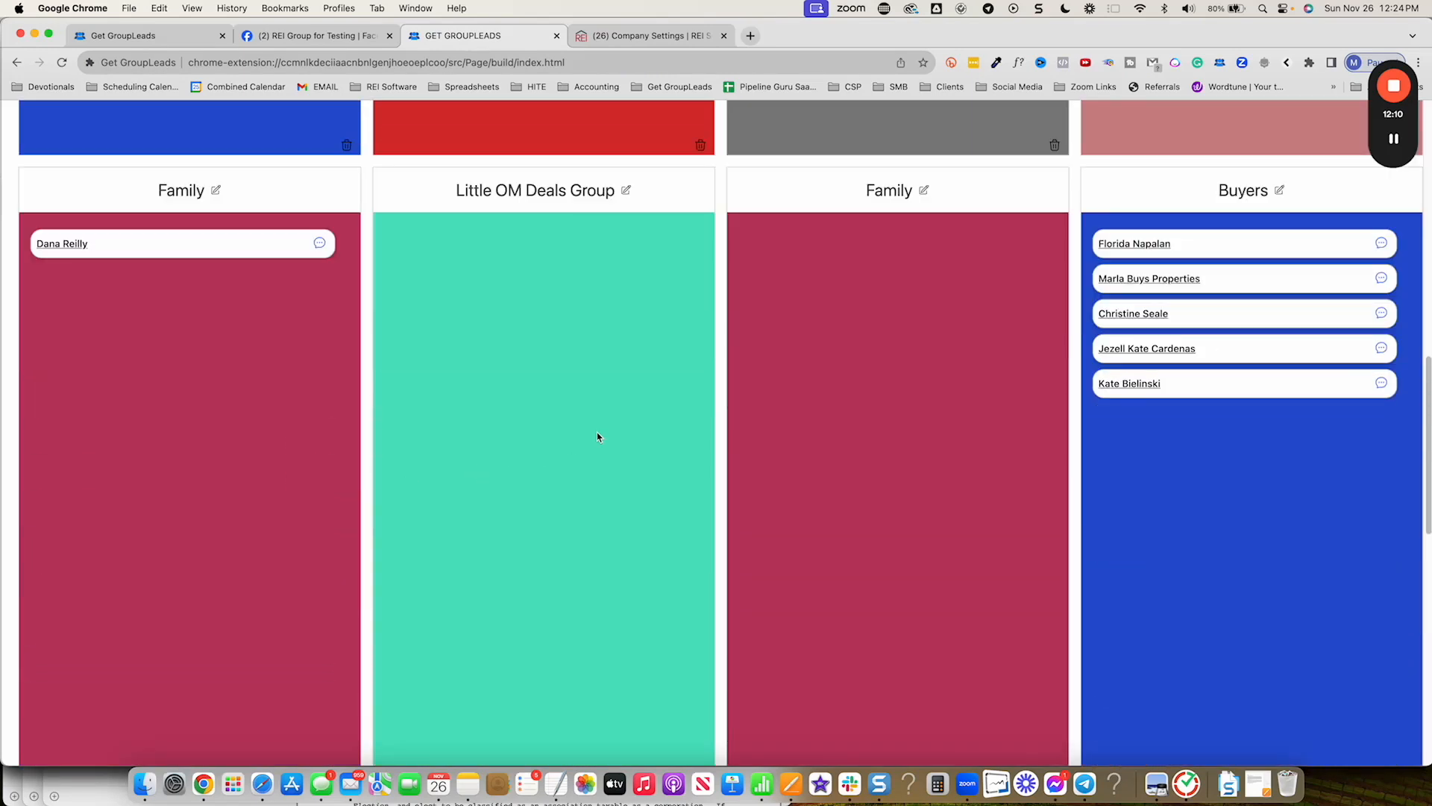
scroll(596, 436, down, 3)
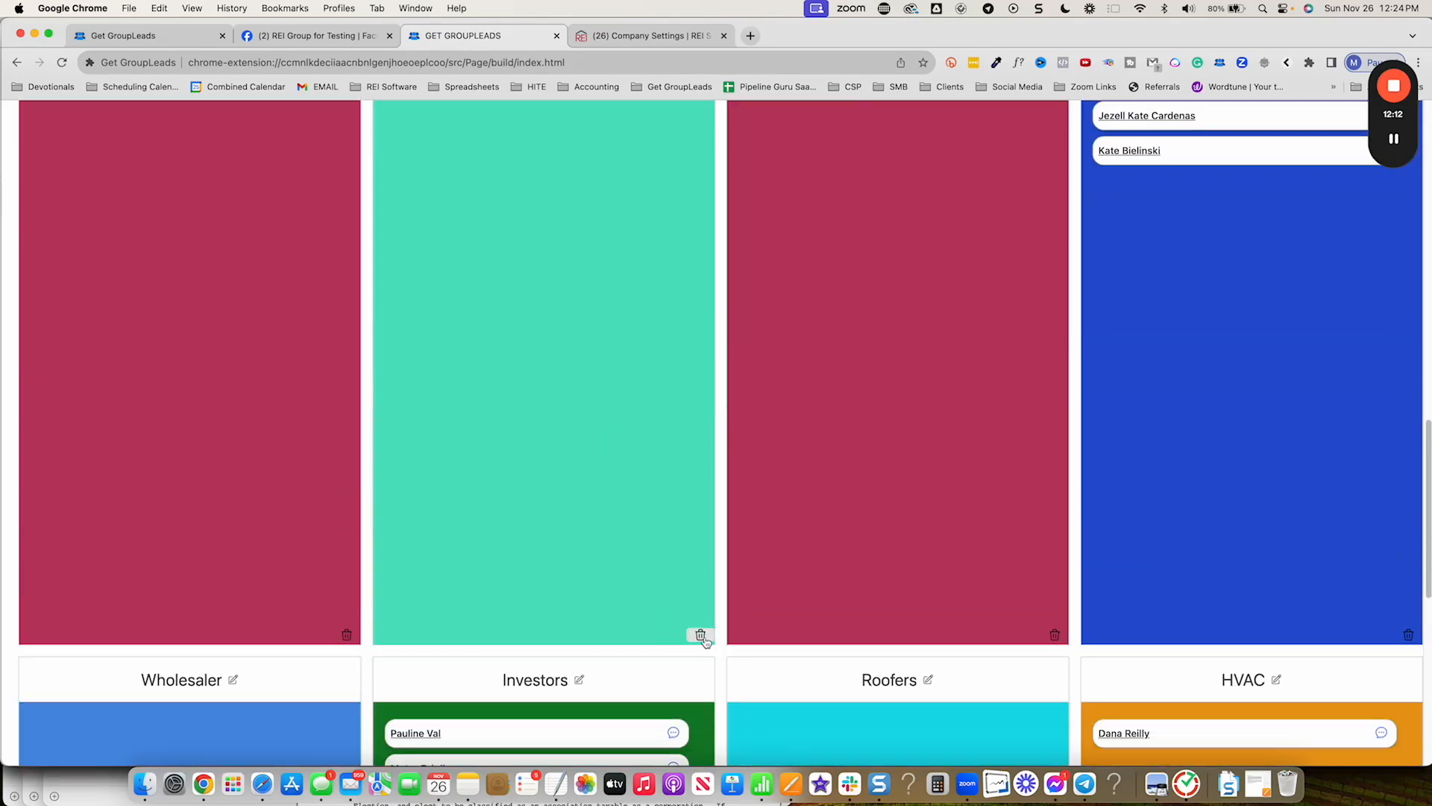
click(701, 634)
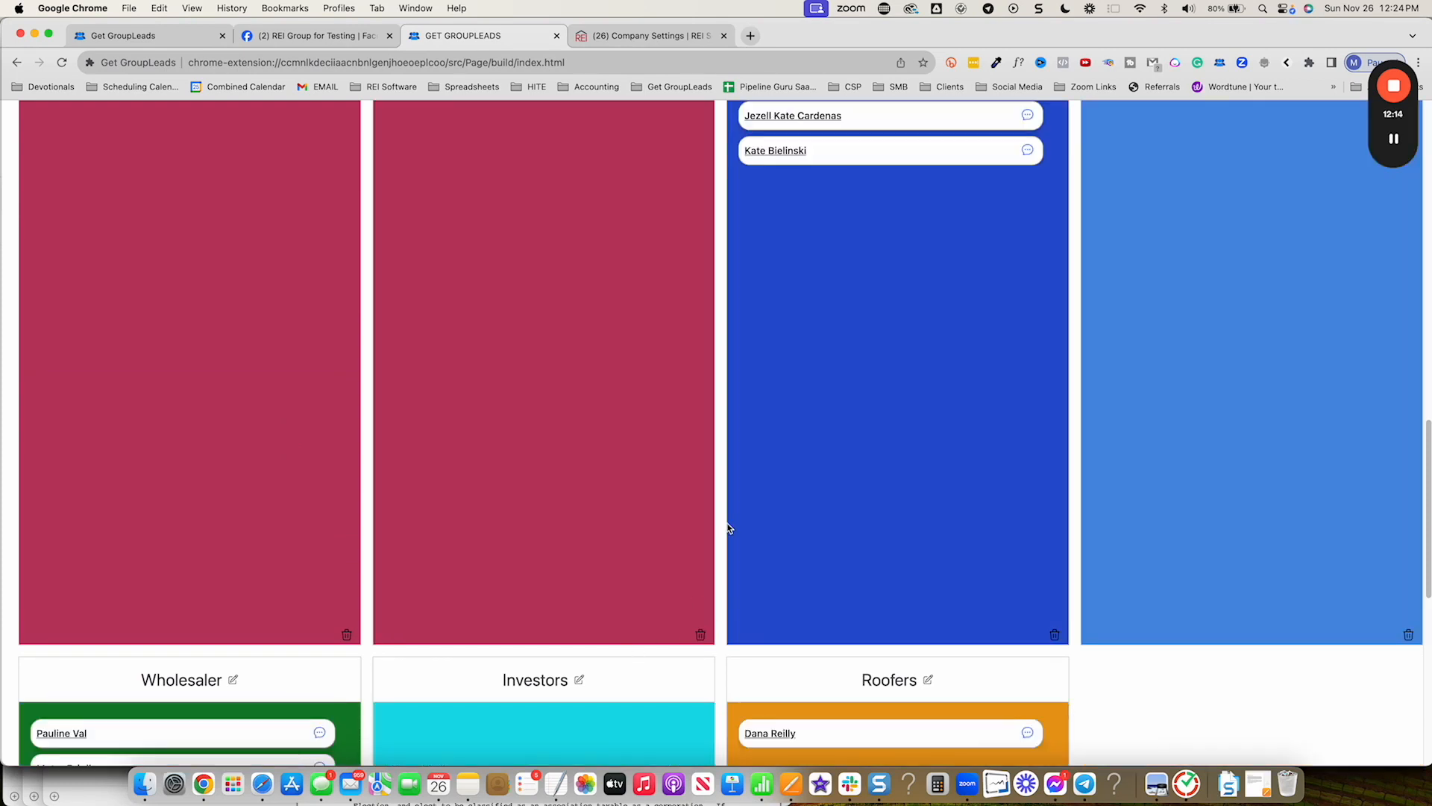
Delete the duplicate Family tag category, the second column of the second row.
scroll(472, 366, up, 6)
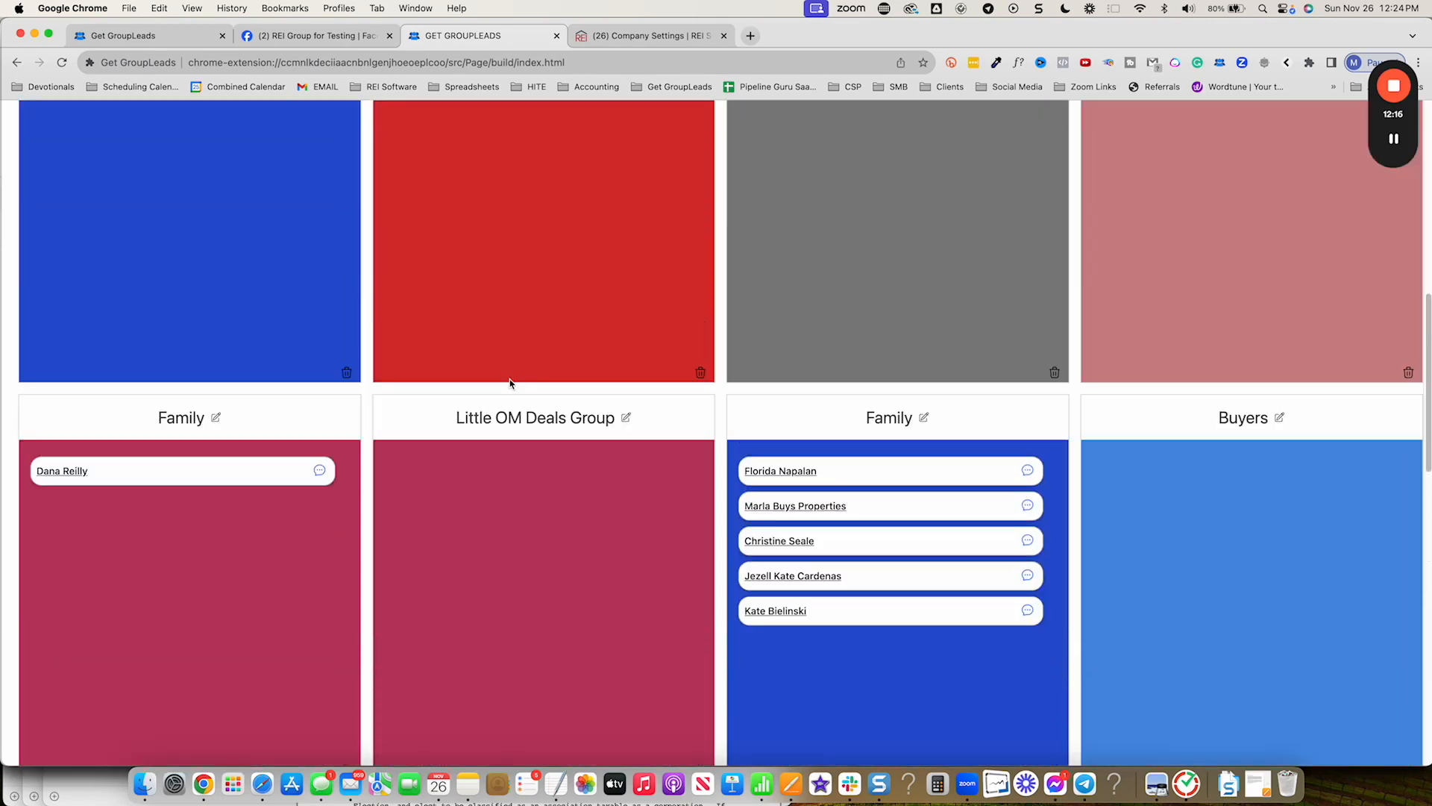
scroll(634, 481, down, 6)
click(699, 604)
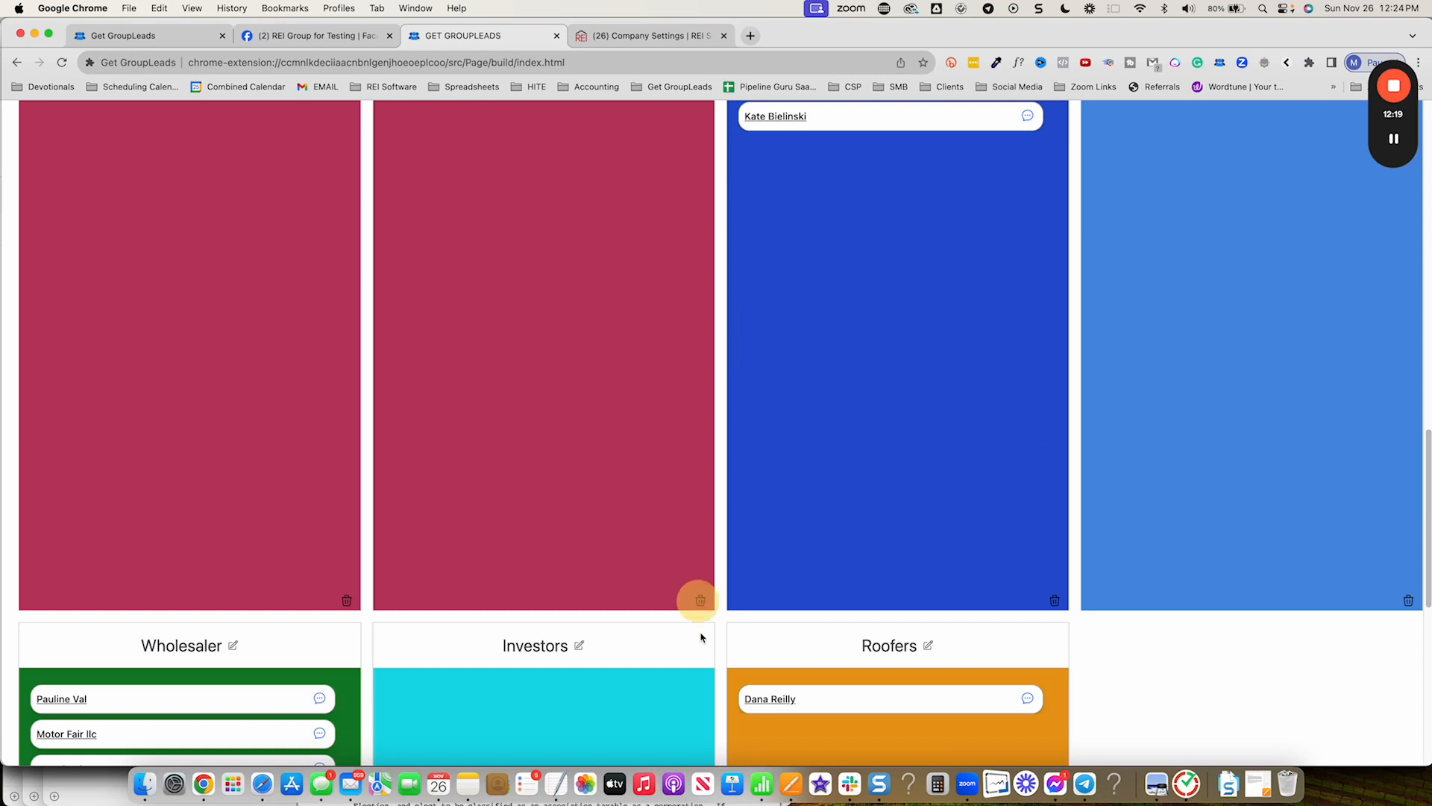
Go to the group settings, return to the tag categories and examine the remaining categories and the contacts listed in each.
scroll(448, 223, up, 6)
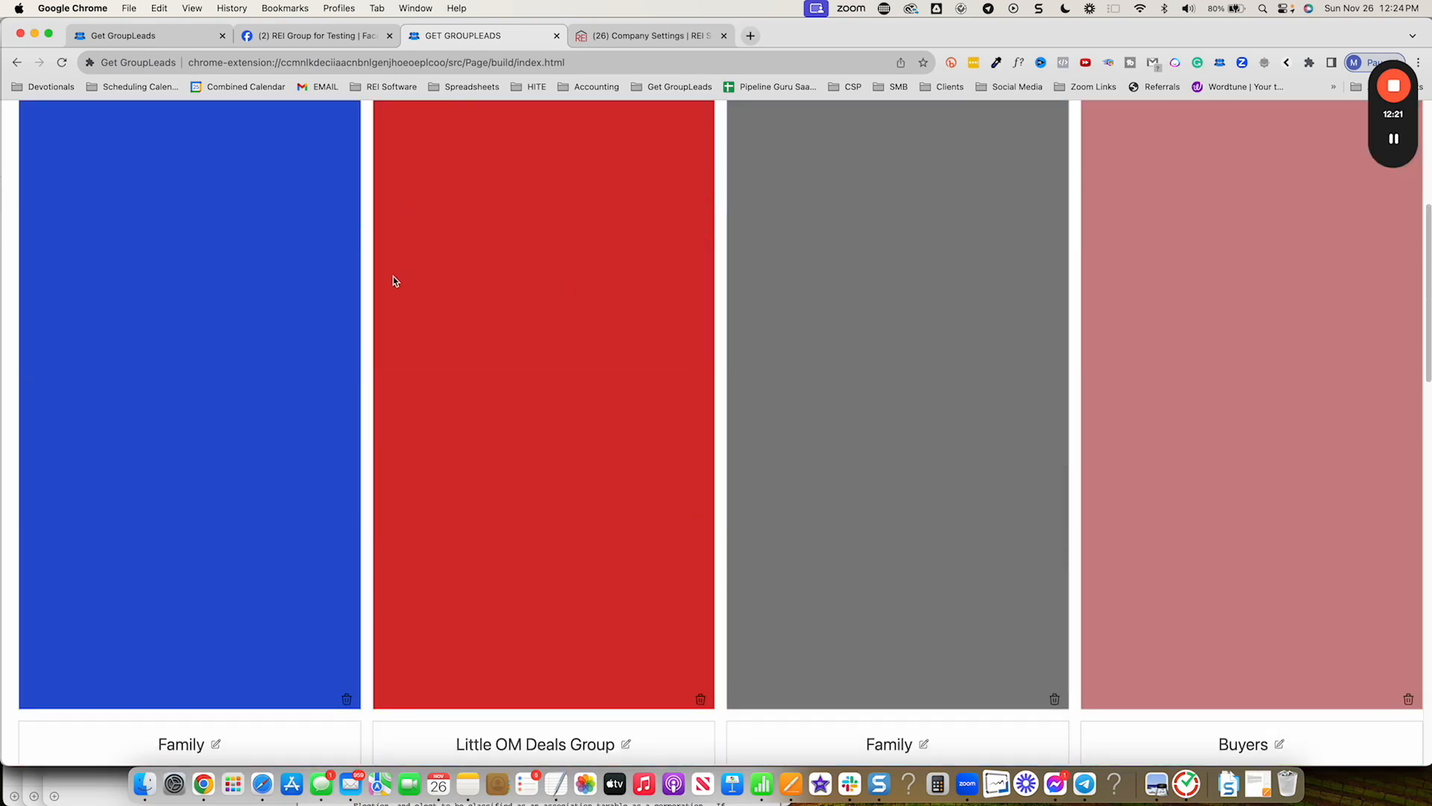
scroll(390, 281, up, 5)
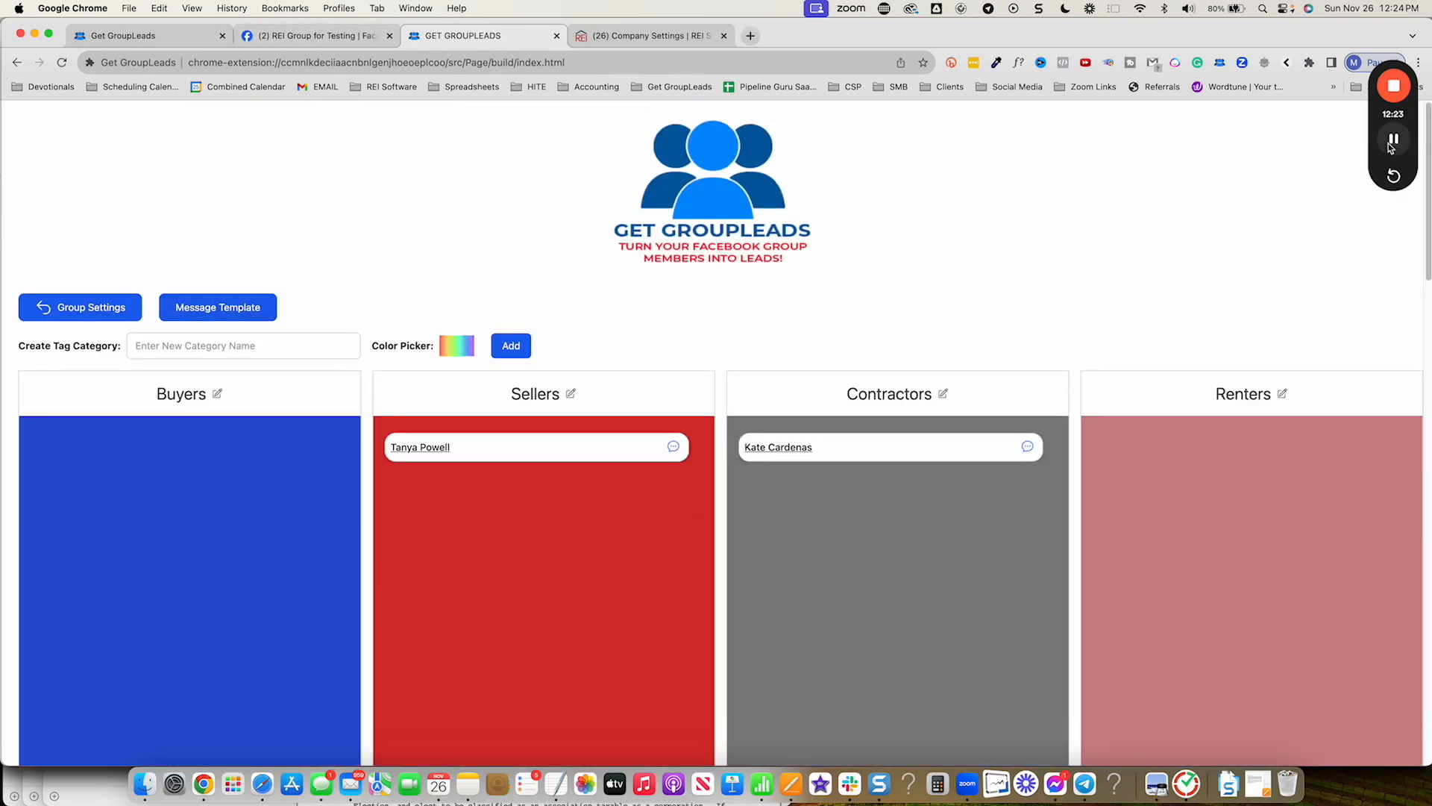
scroll(1026, 307, down, 5)
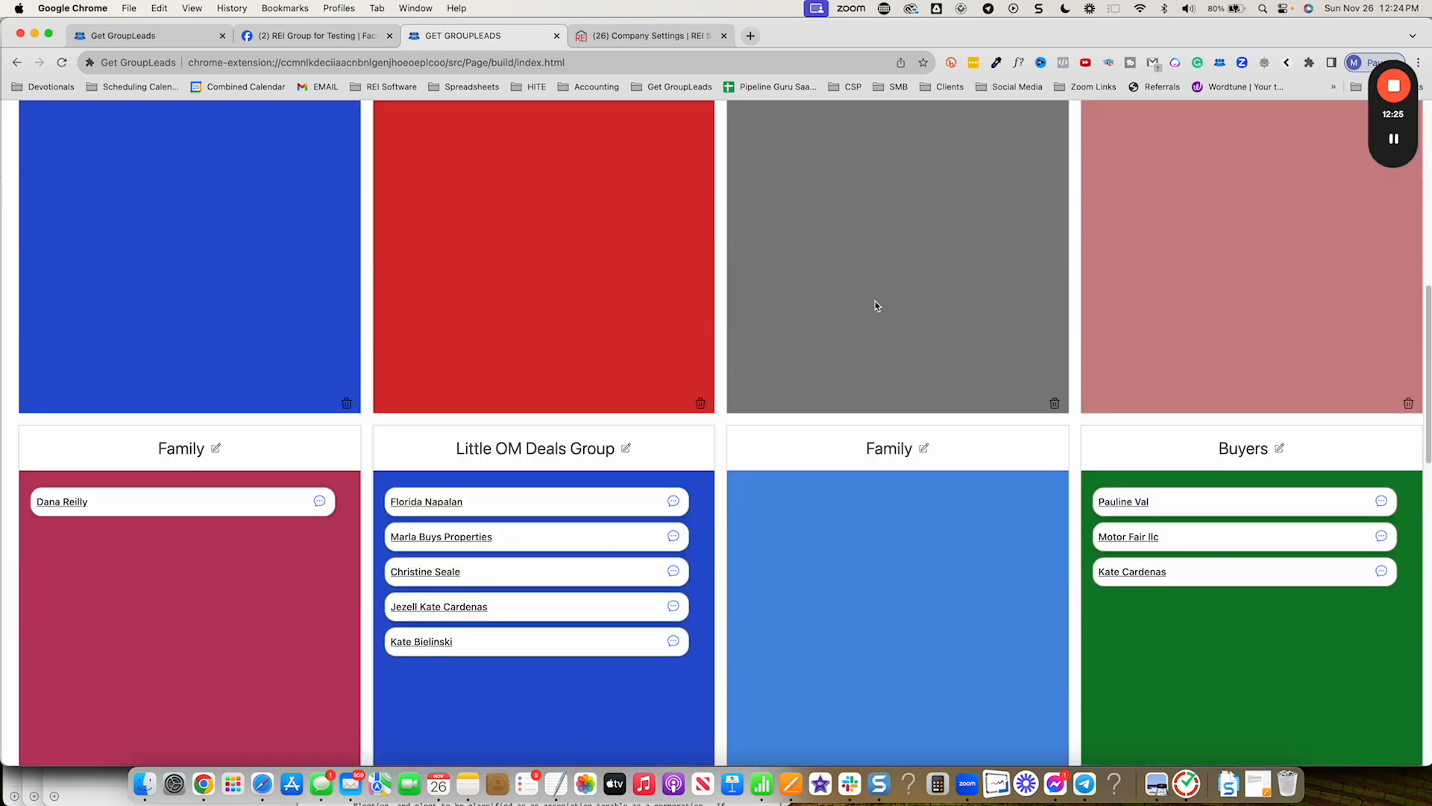
scroll(605, 452, down, 1)
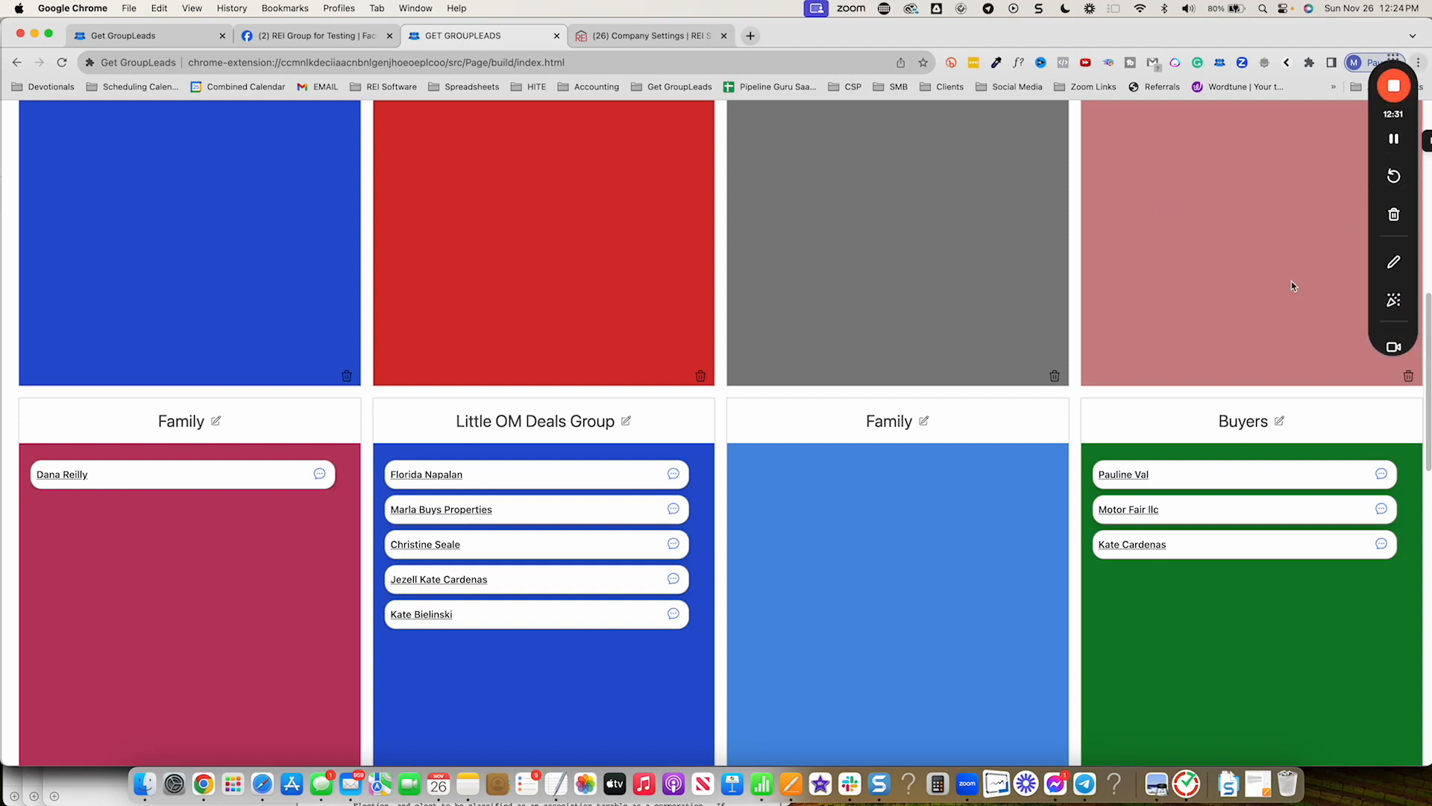
mouse_move(1395, 145)
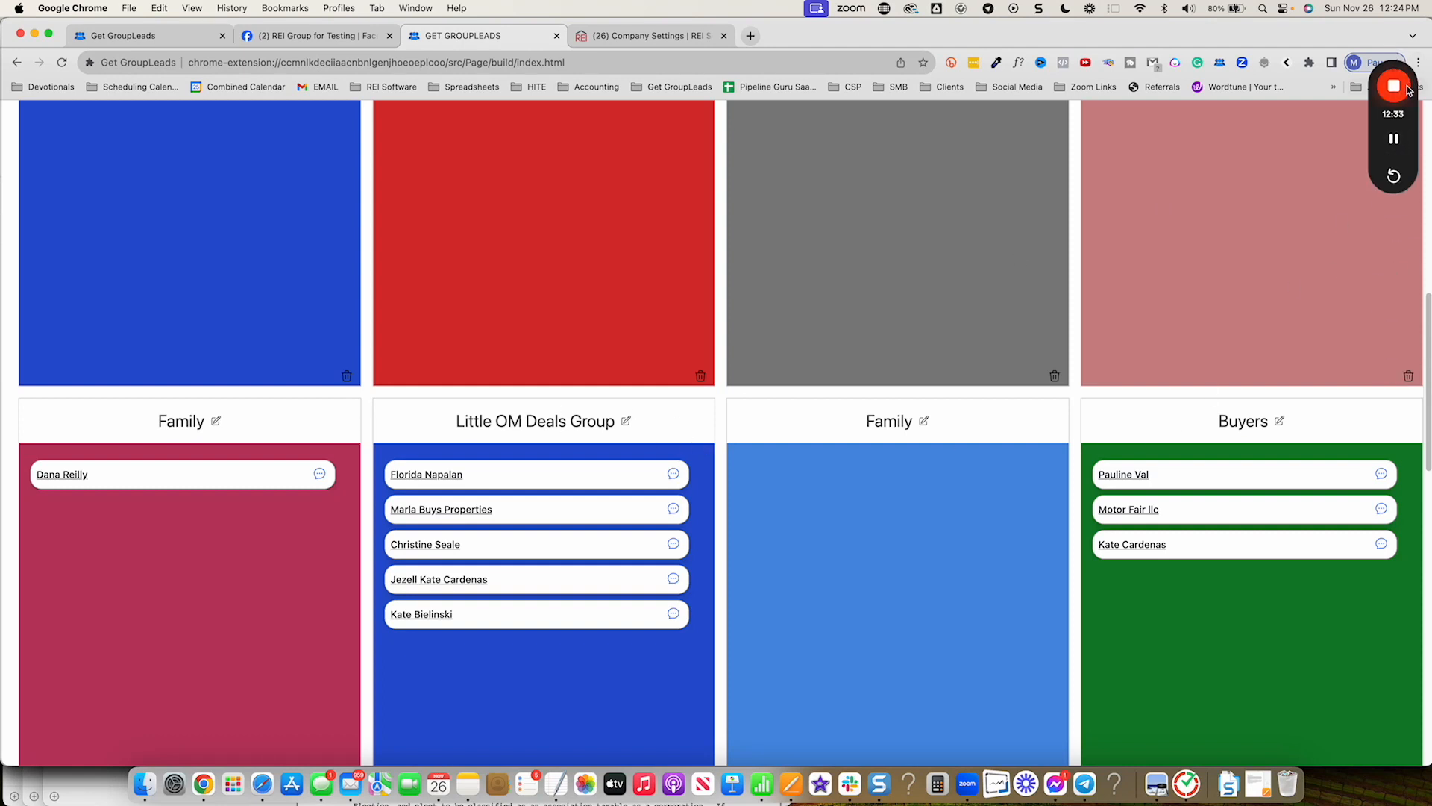
scroll(903, 484, up, 10)
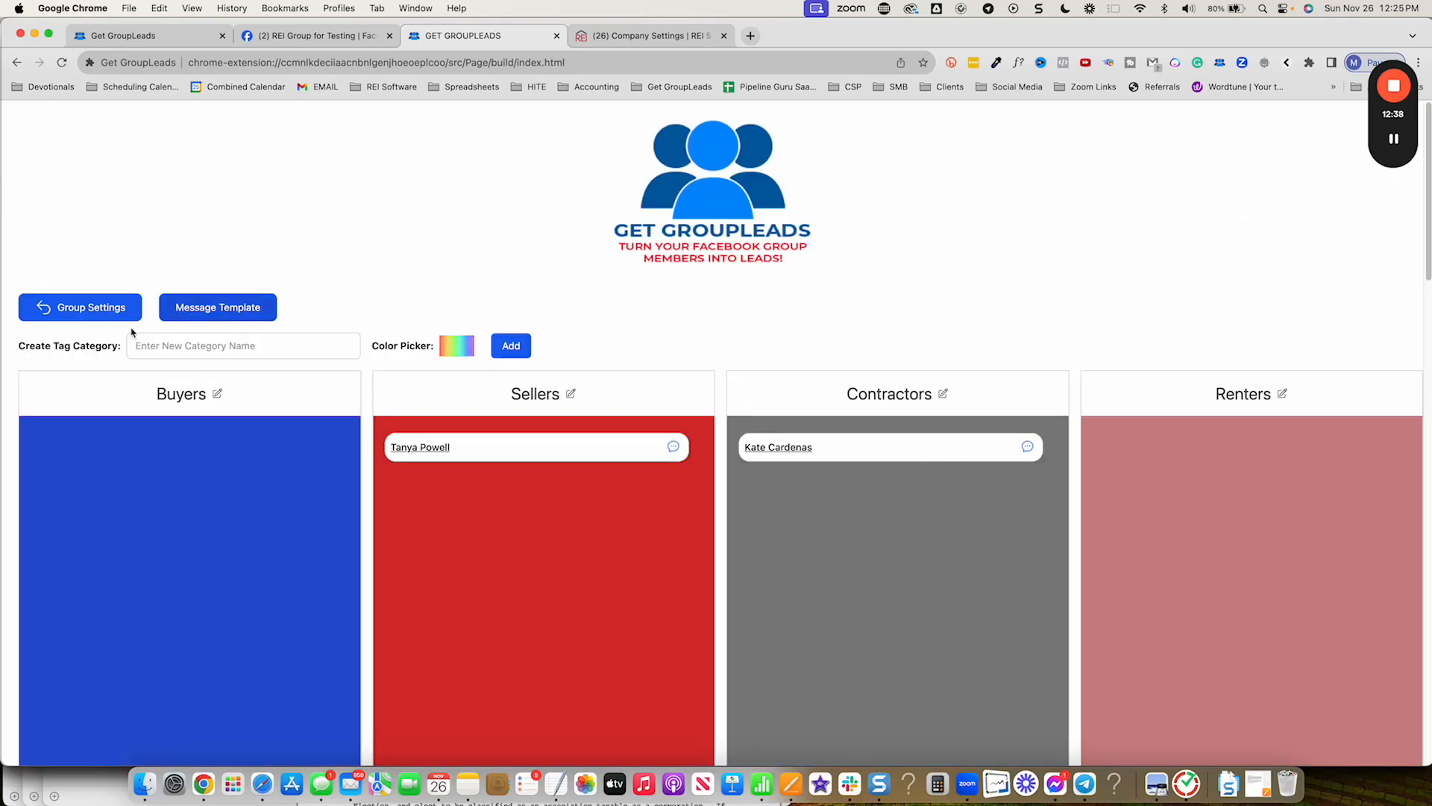
click(58, 309)
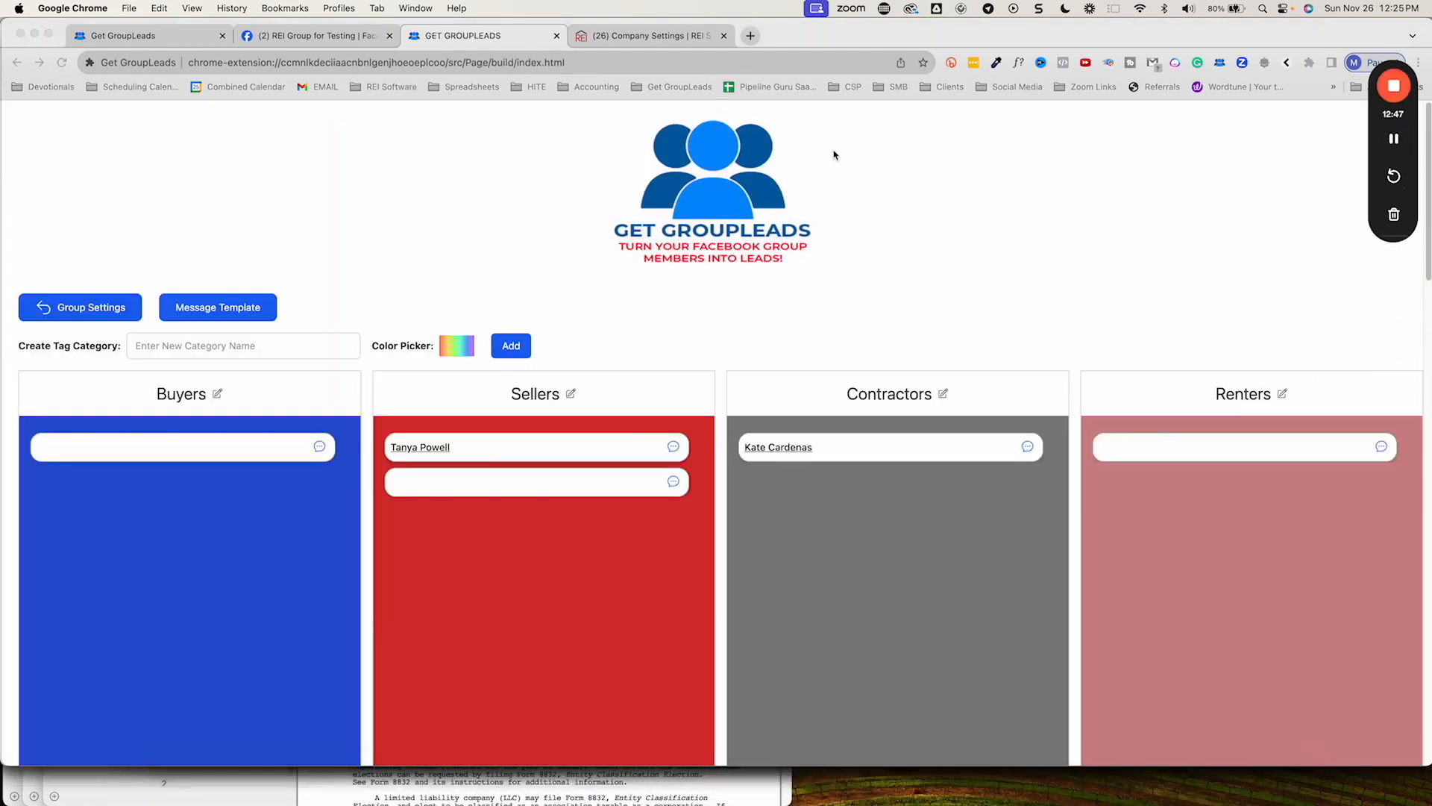
scroll(750, 464, down, 5)
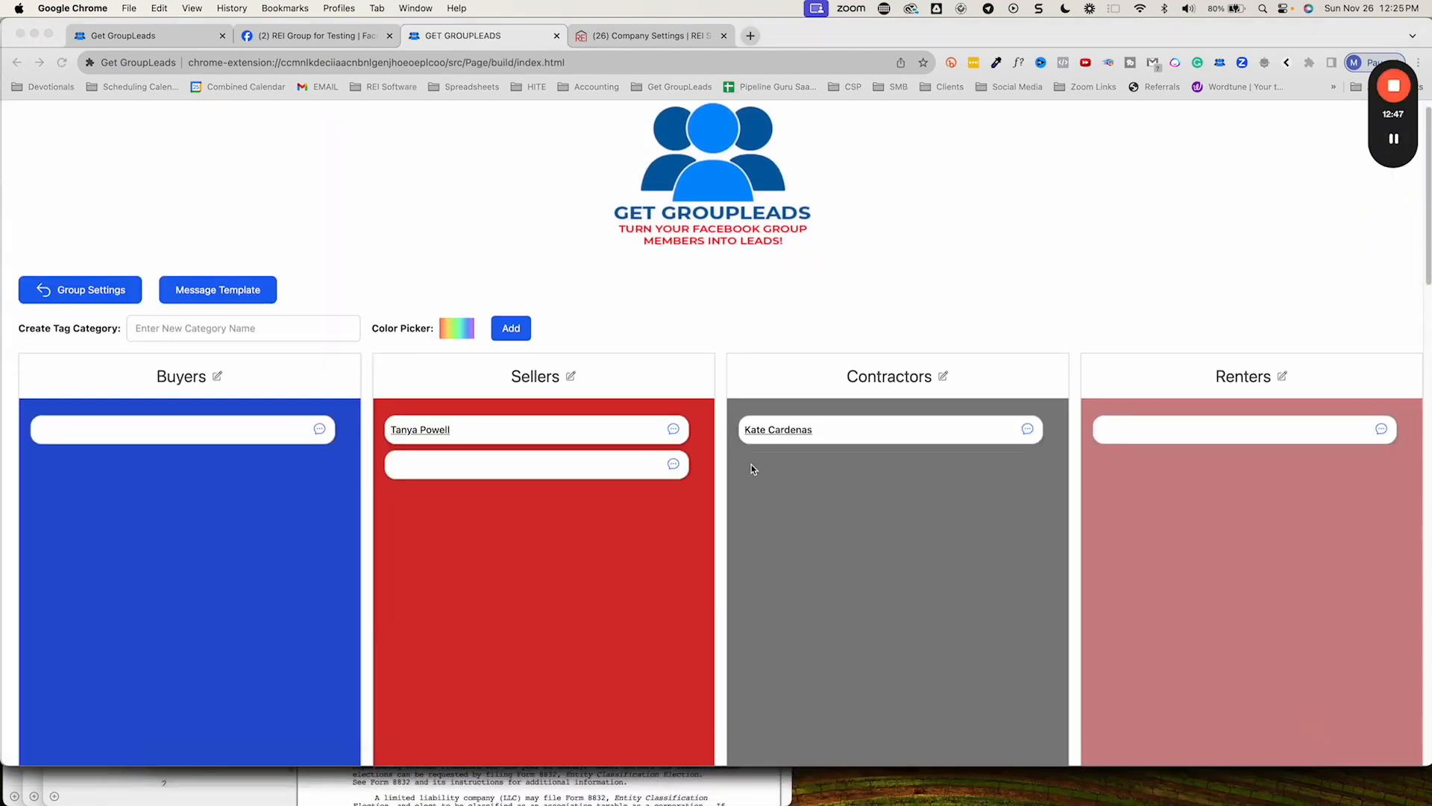
scroll(720, 475, down, 15)
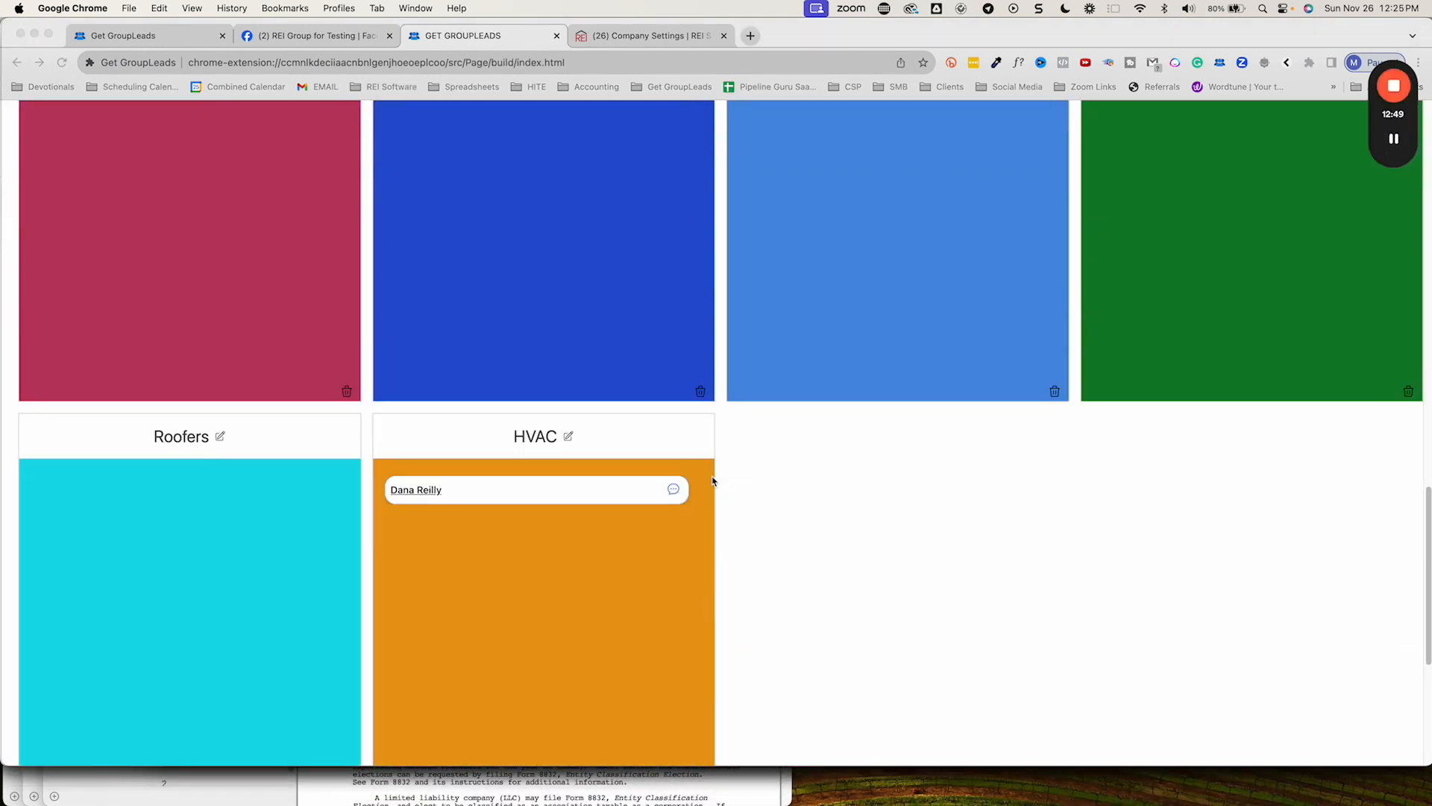
scroll(708, 481, up, 20)
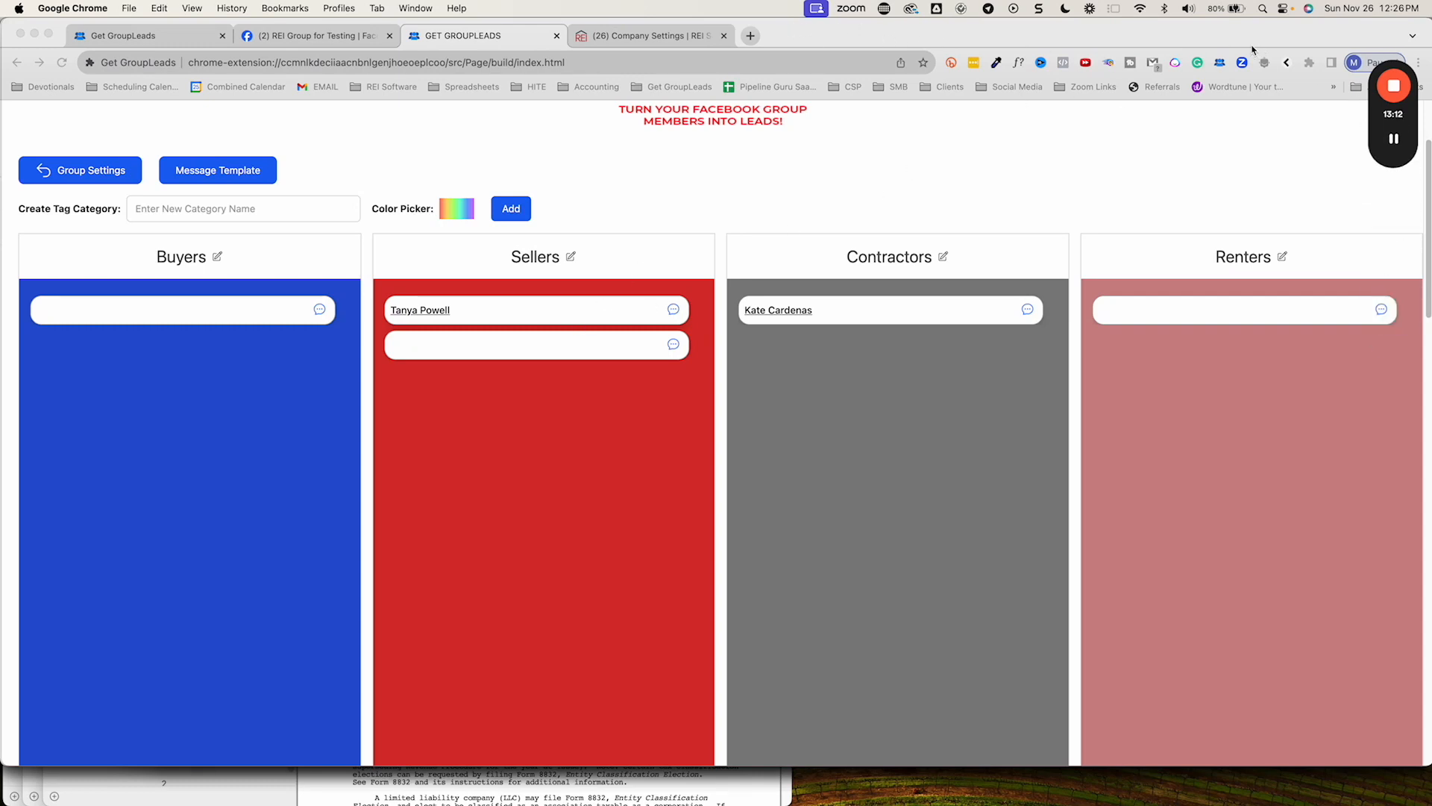
scroll(875, 614, down, 10)
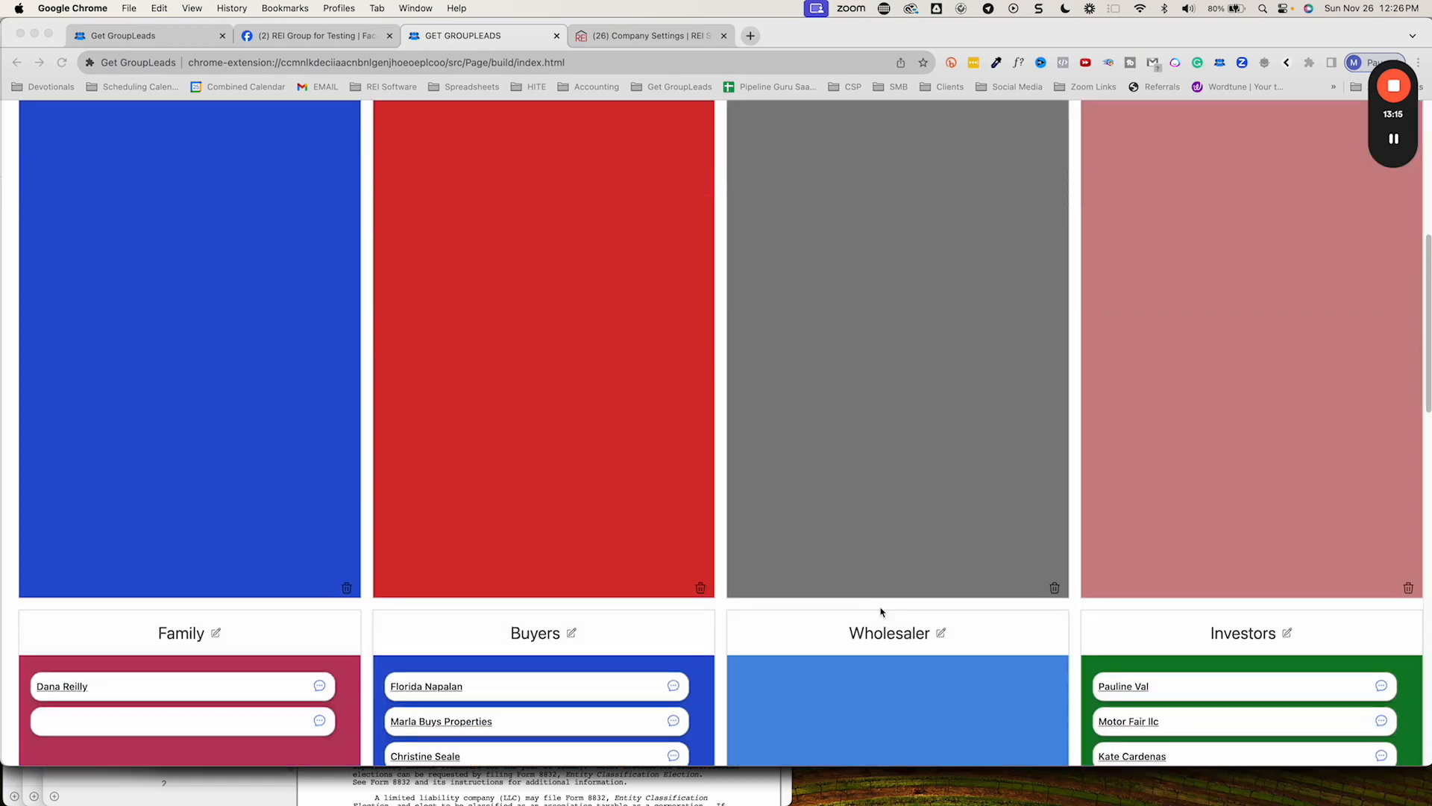
scroll(880, 611, down, 4)
scroll(964, 462, up, 15)
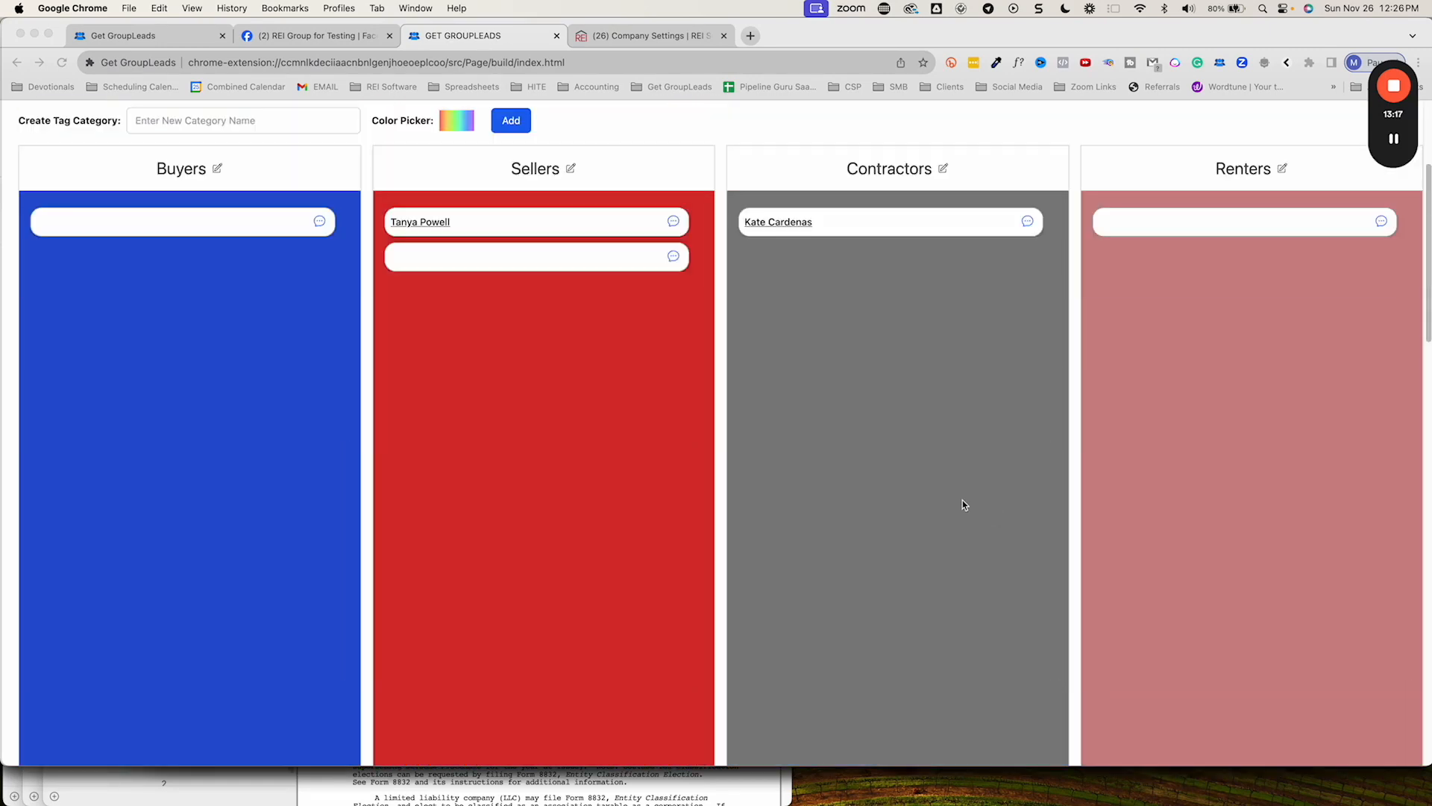
scroll(511, 403, down, 12)
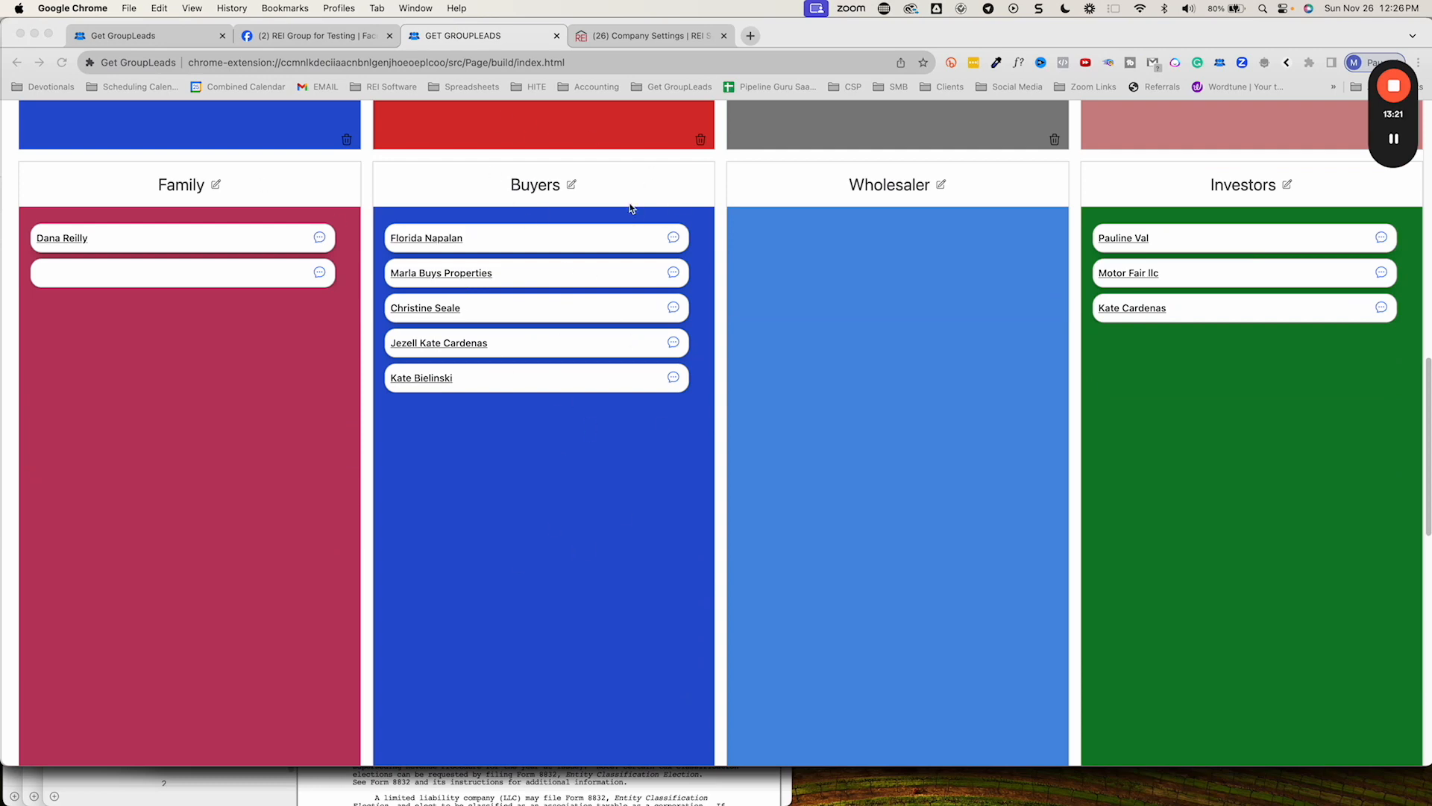
scroll(665, 255, up, 10)
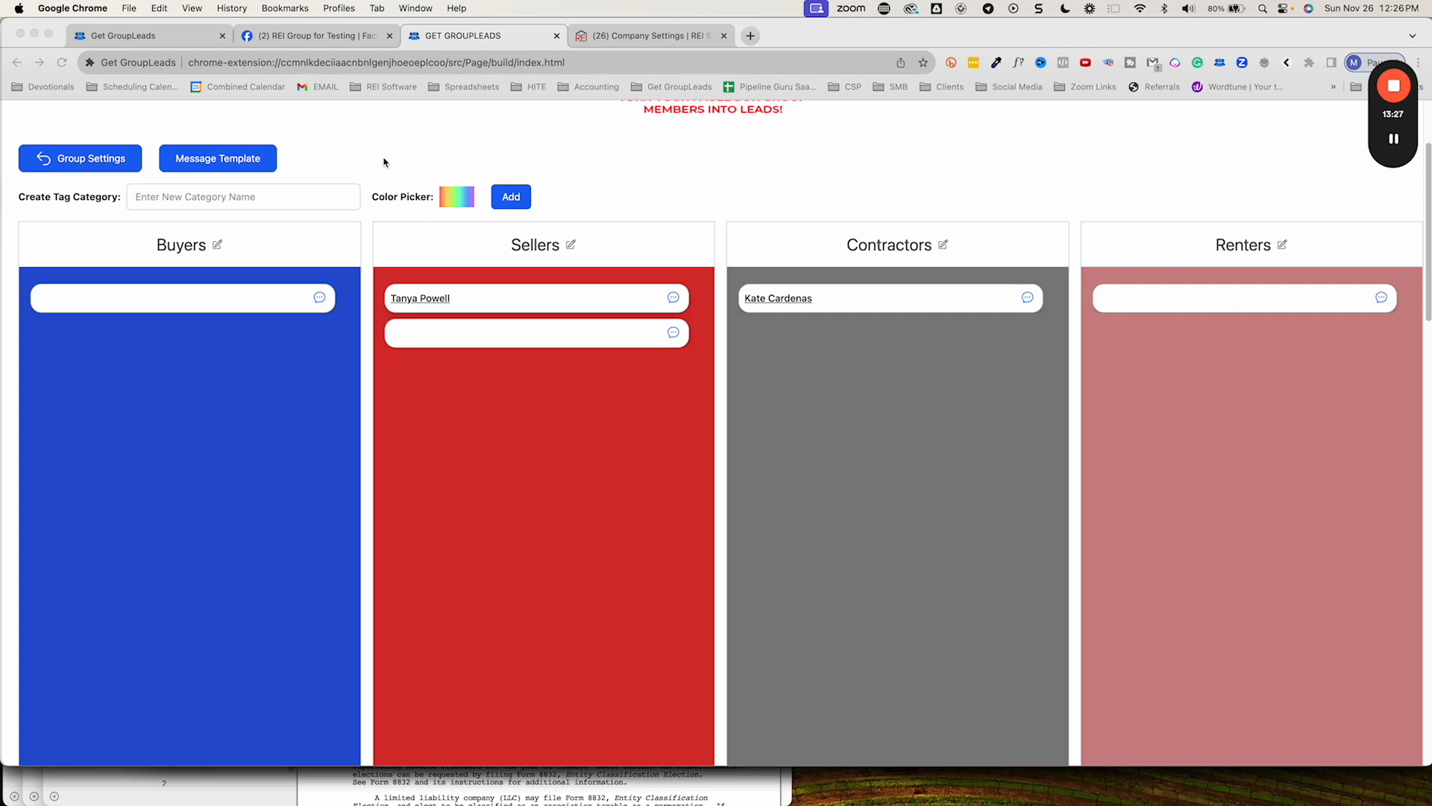
scroll(260, 470, up, 2)
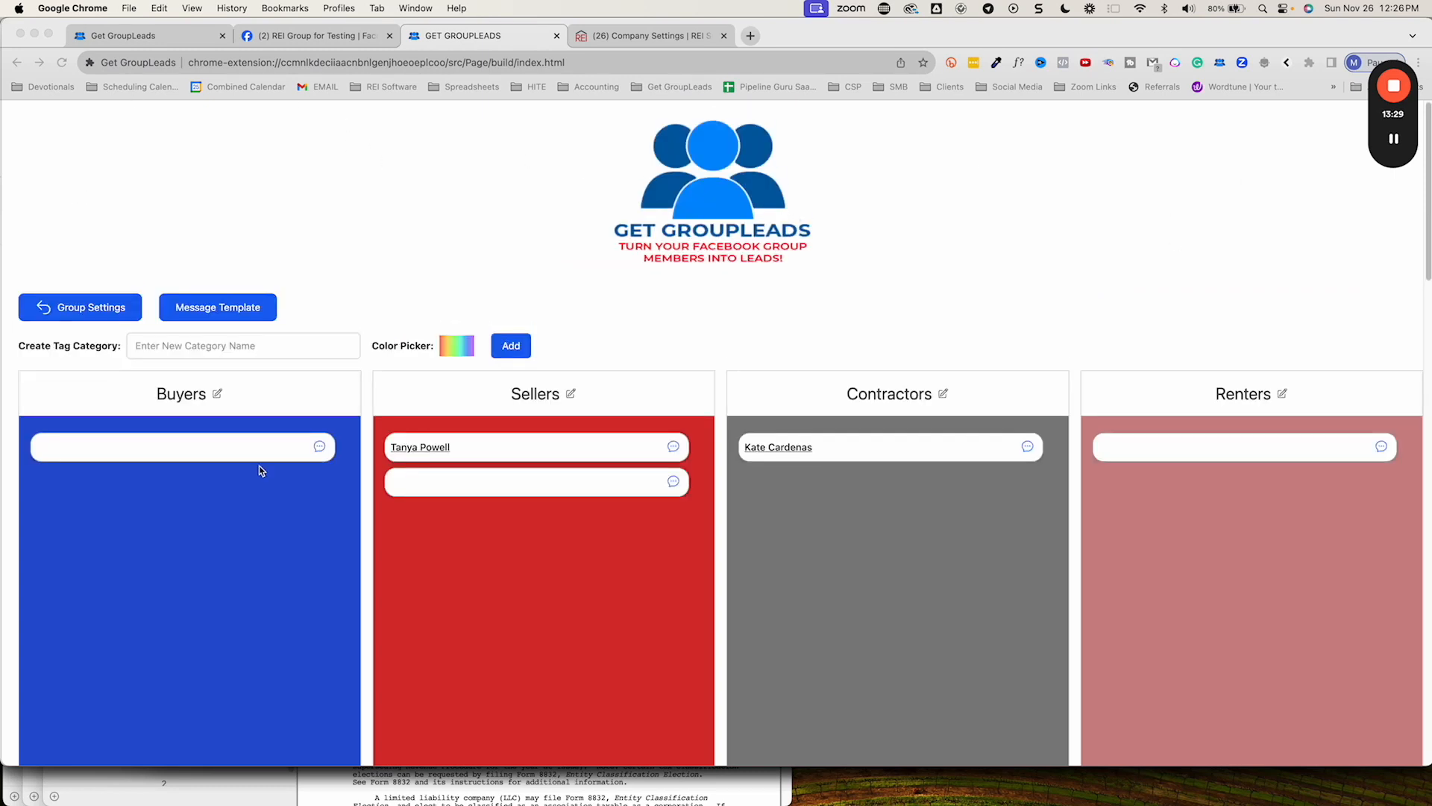
Go back through the group settings to the tag categories and open the message templates.
click(67, 311)
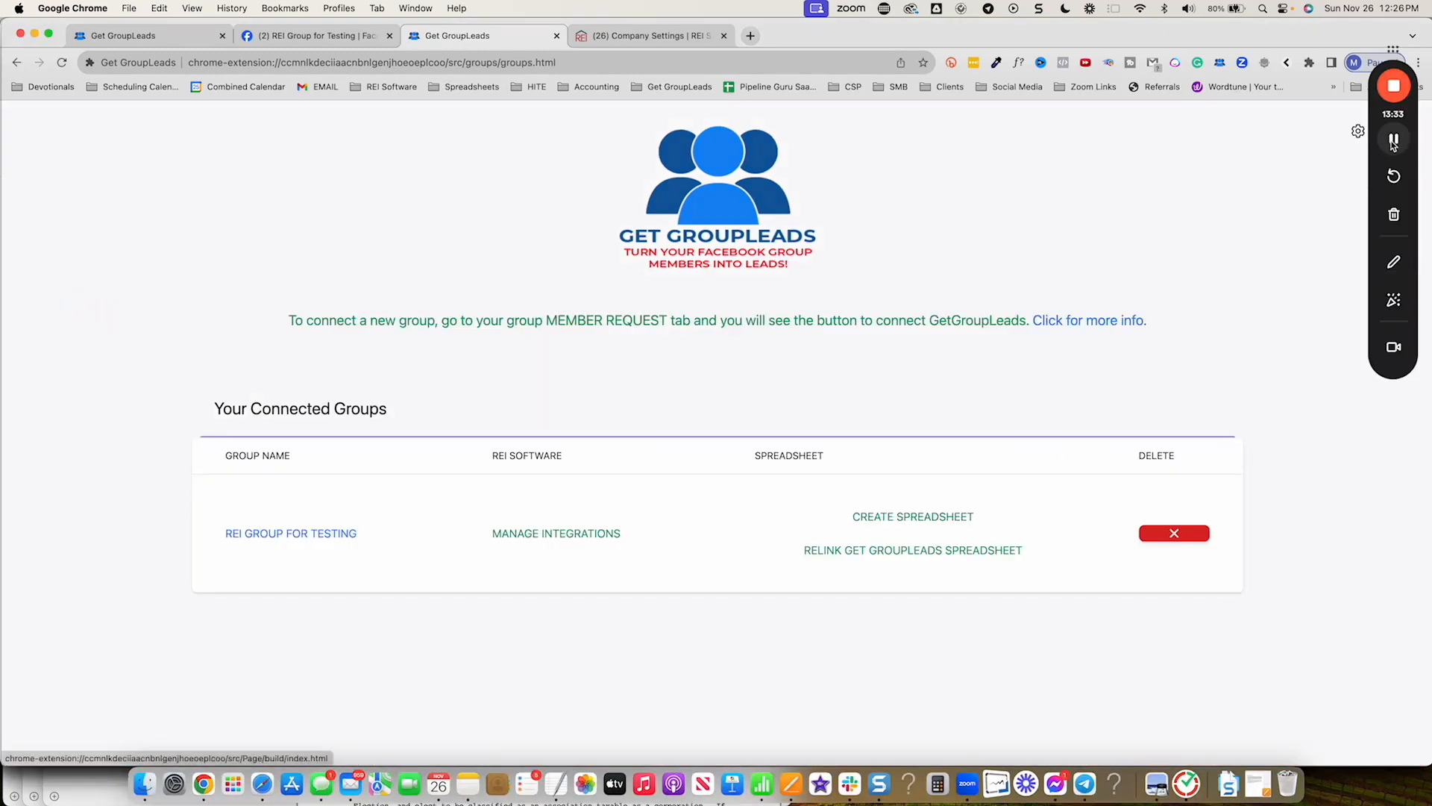
click(1393, 141)
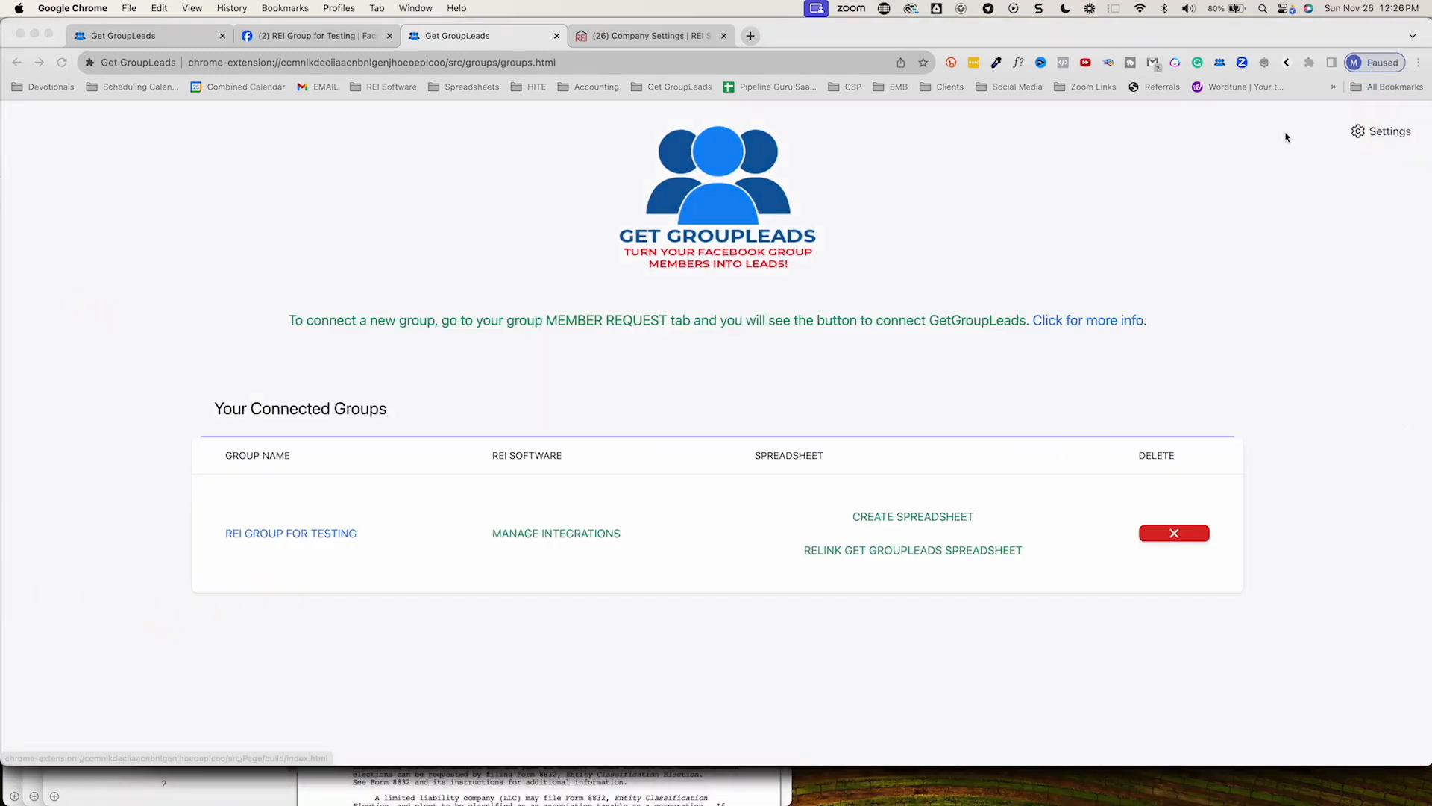
click(1384, 132)
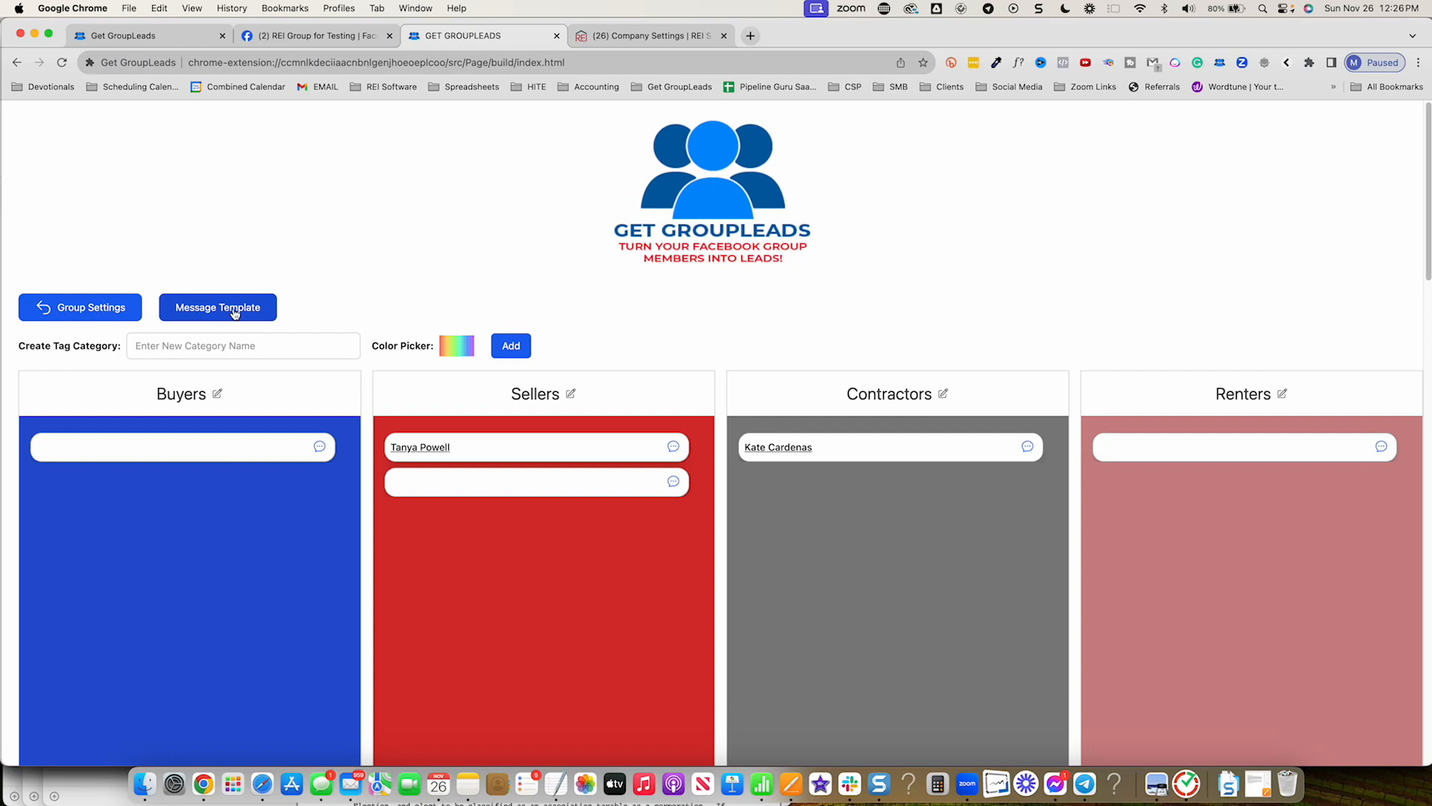
click(212, 315)
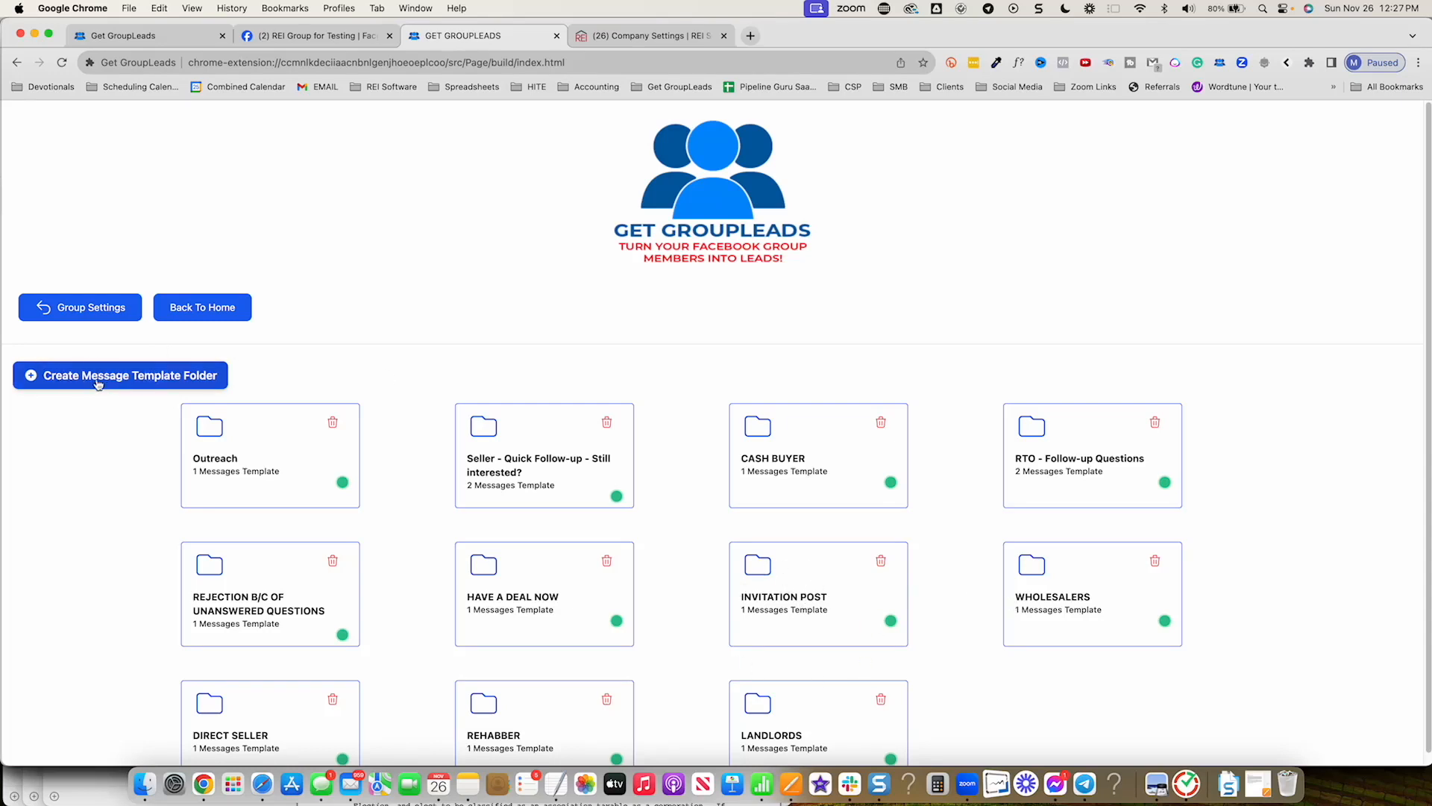
Create a message template folder named "Welcome Message".
click(68, 383)
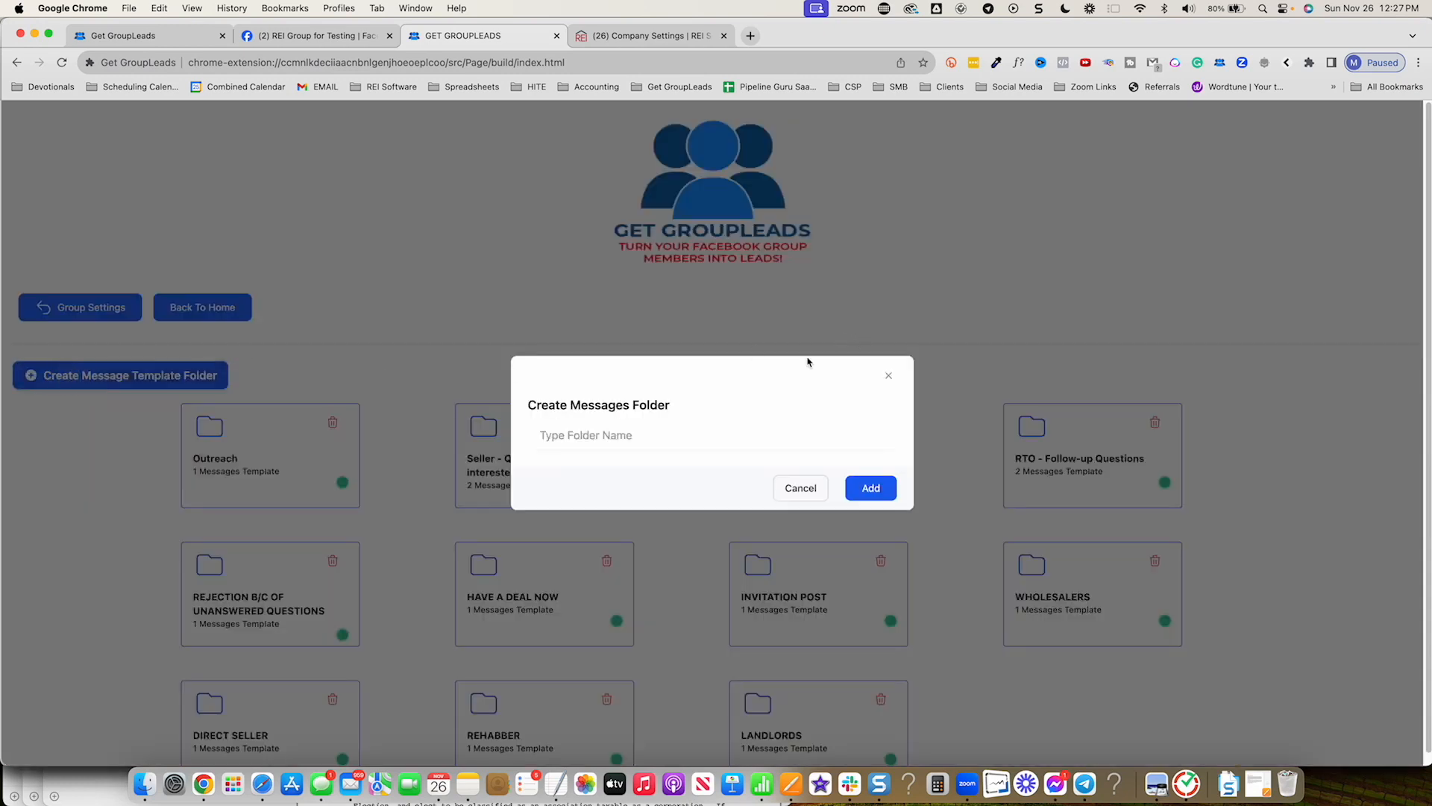
click(598, 438)
text(Welcome Me)
text(ssage)
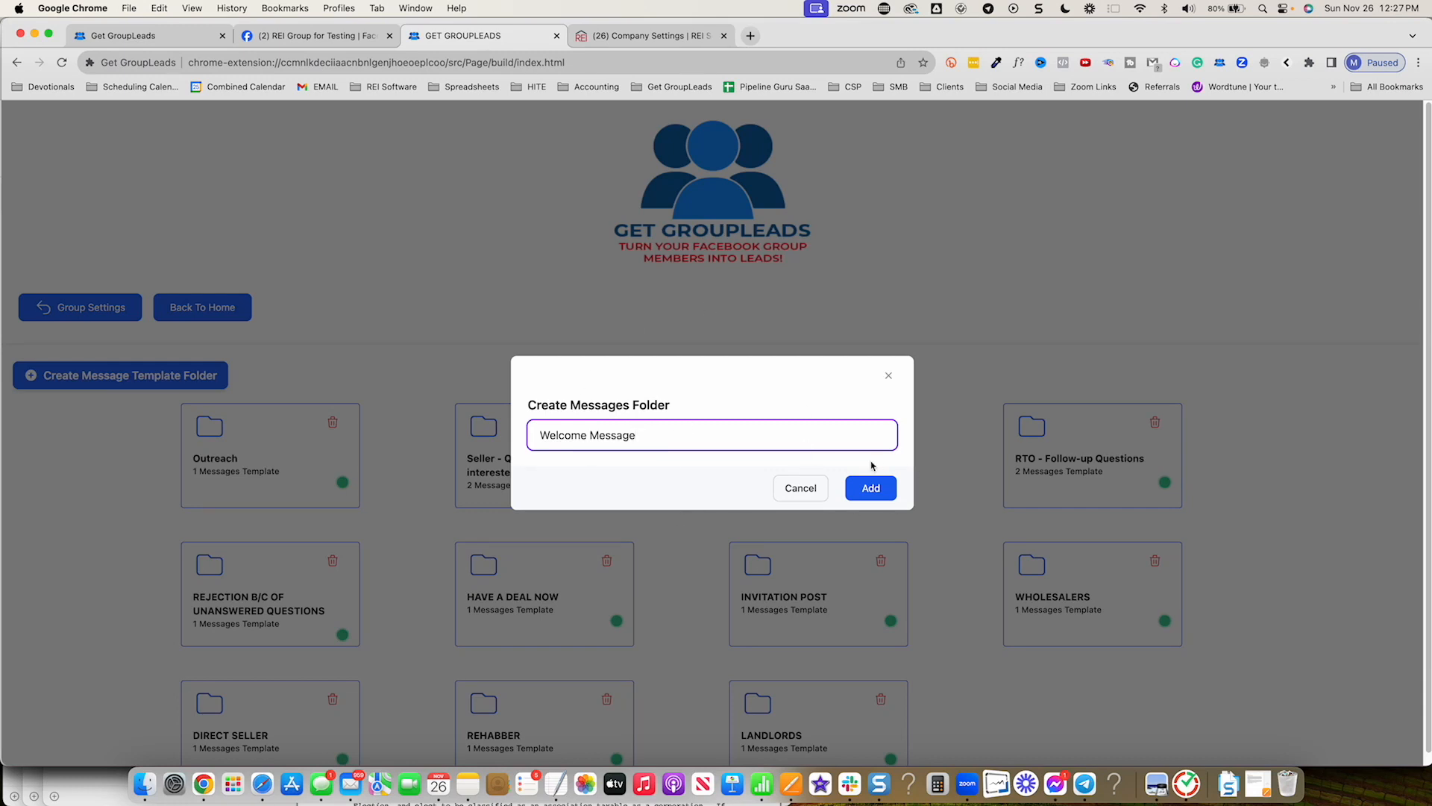
click(871, 489)
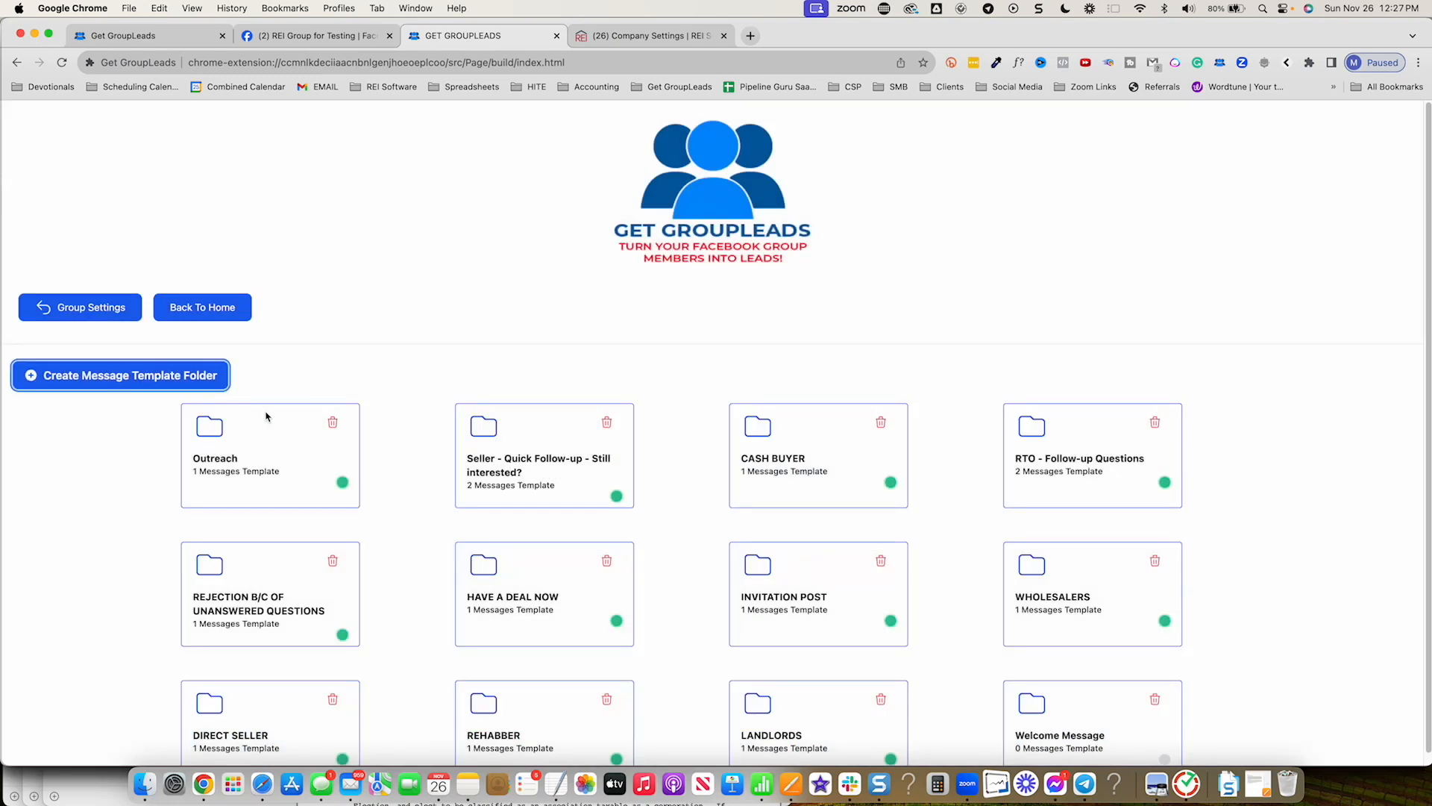
In the Welcome Message folder, add the template "Welcome to my awesome new group. Please go and post a comment introducing yourself.".
scroll(690, 453, down, 1)
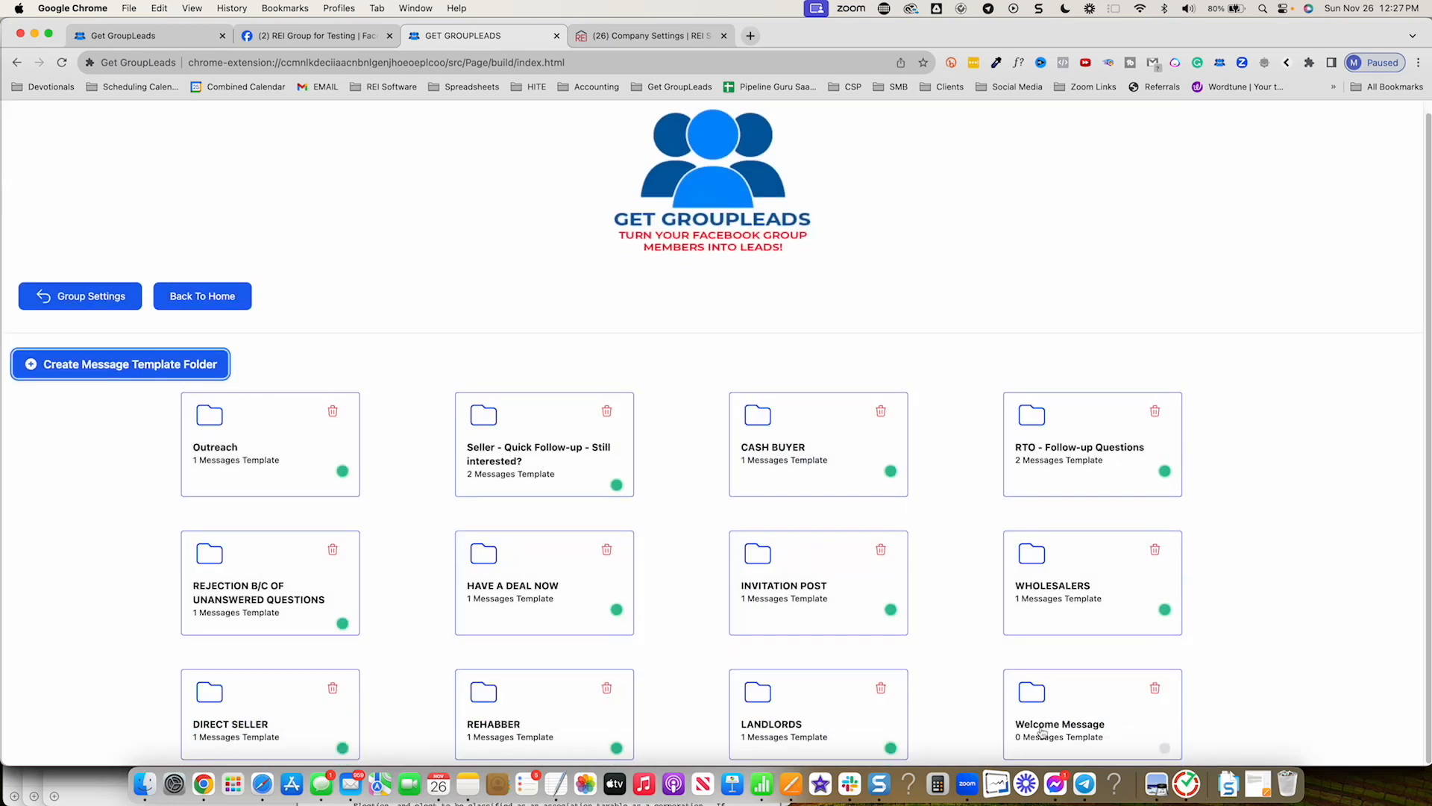
click(1039, 692)
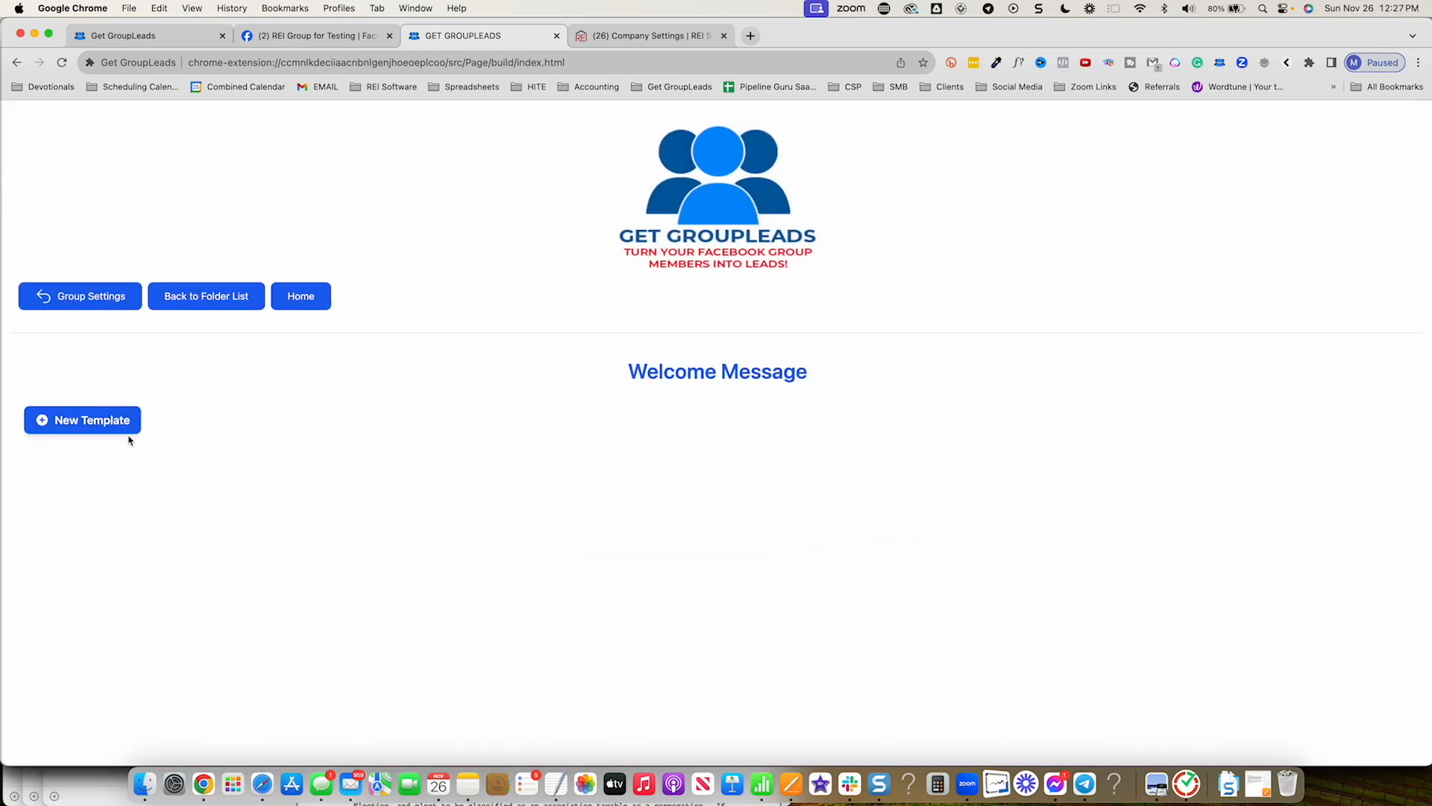
click(92, 424)
click(604, 423)
text(Welcome to)
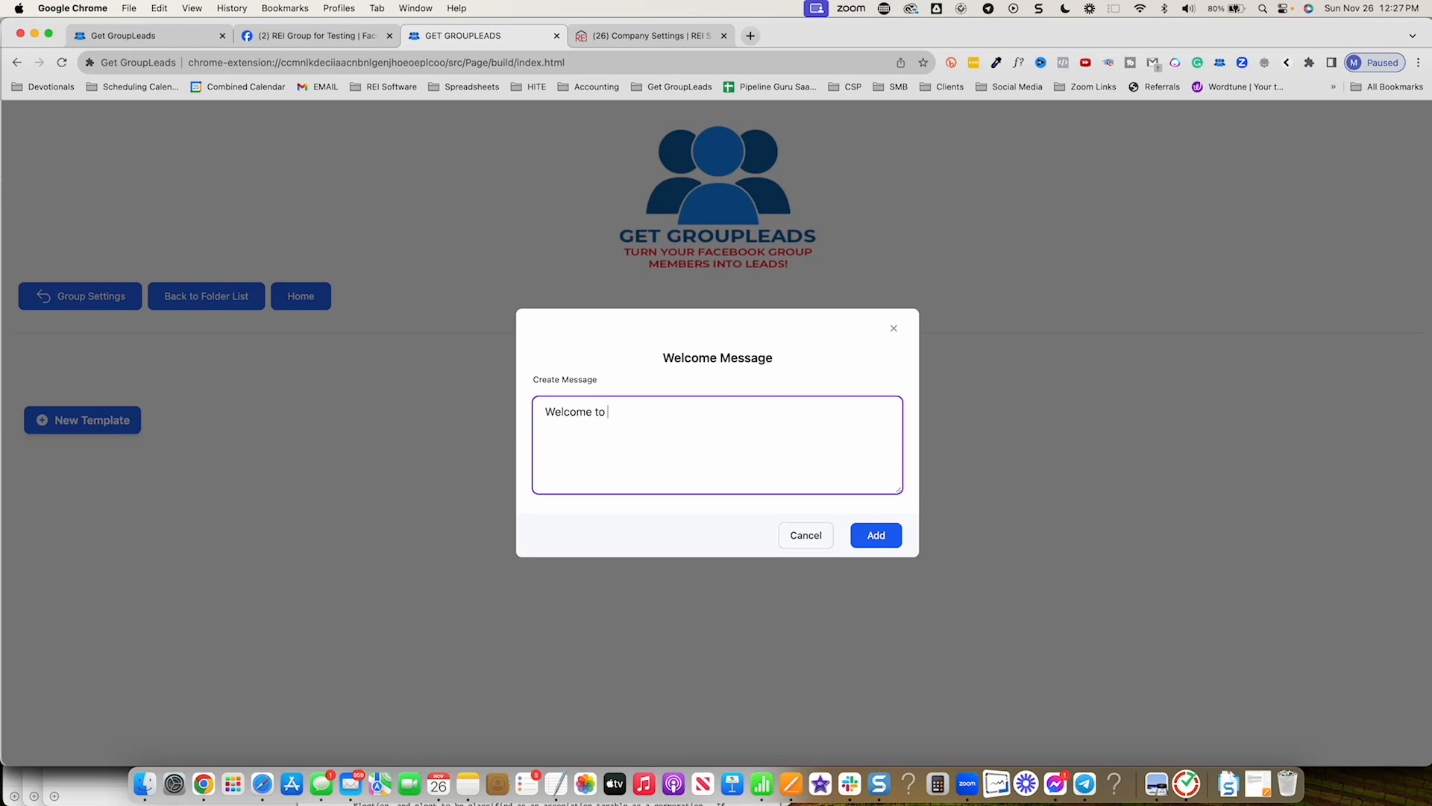
text( my awesome)
text( new group.)
text( Plesae )
text(se g)
text(o and post)
text( a comment intr)
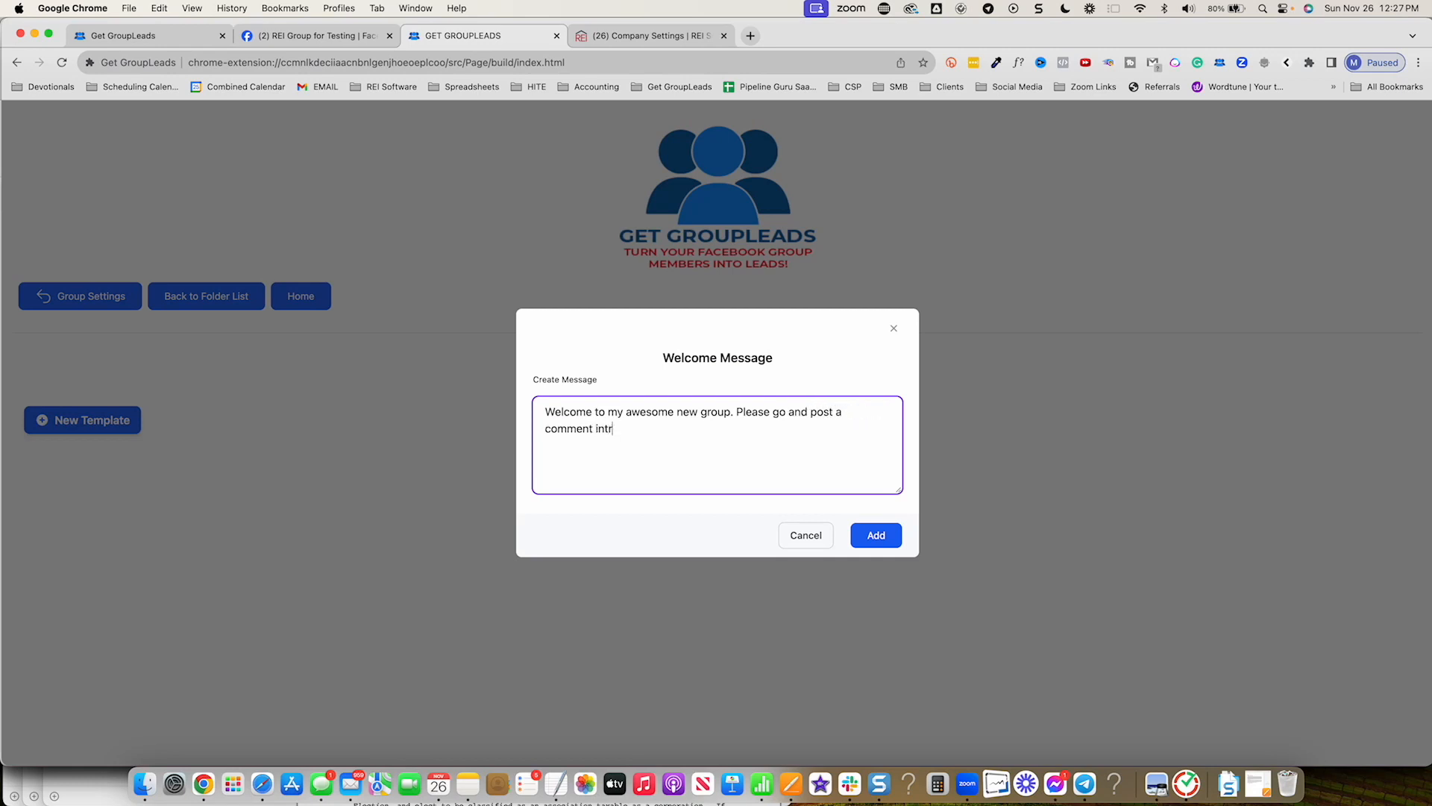
text(oc)
key(BackSpace)
text(duciting yourse)
click(886, 537)
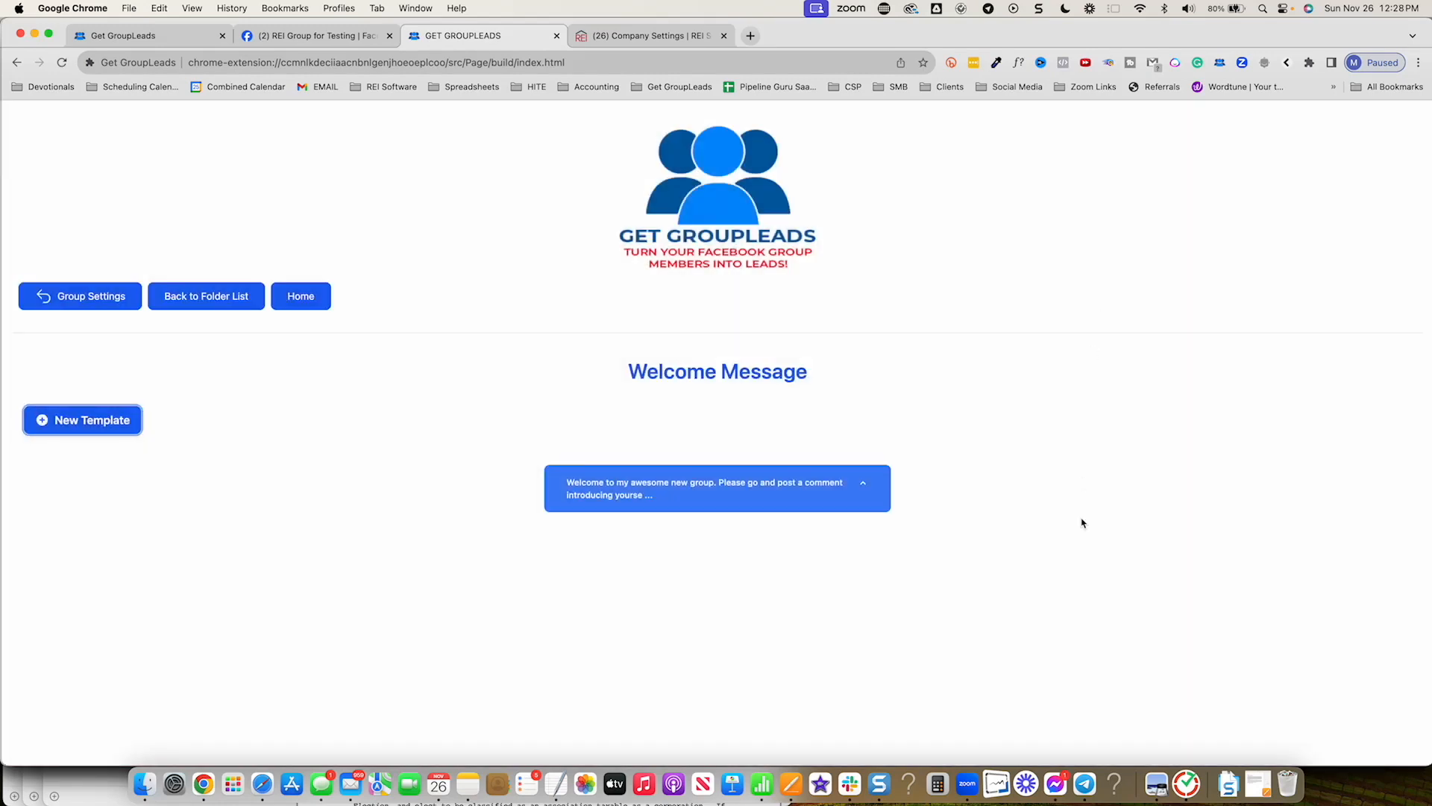
Review the new welcome template's full text and its edit form, and return to the message template folder list.
click(744, 505)
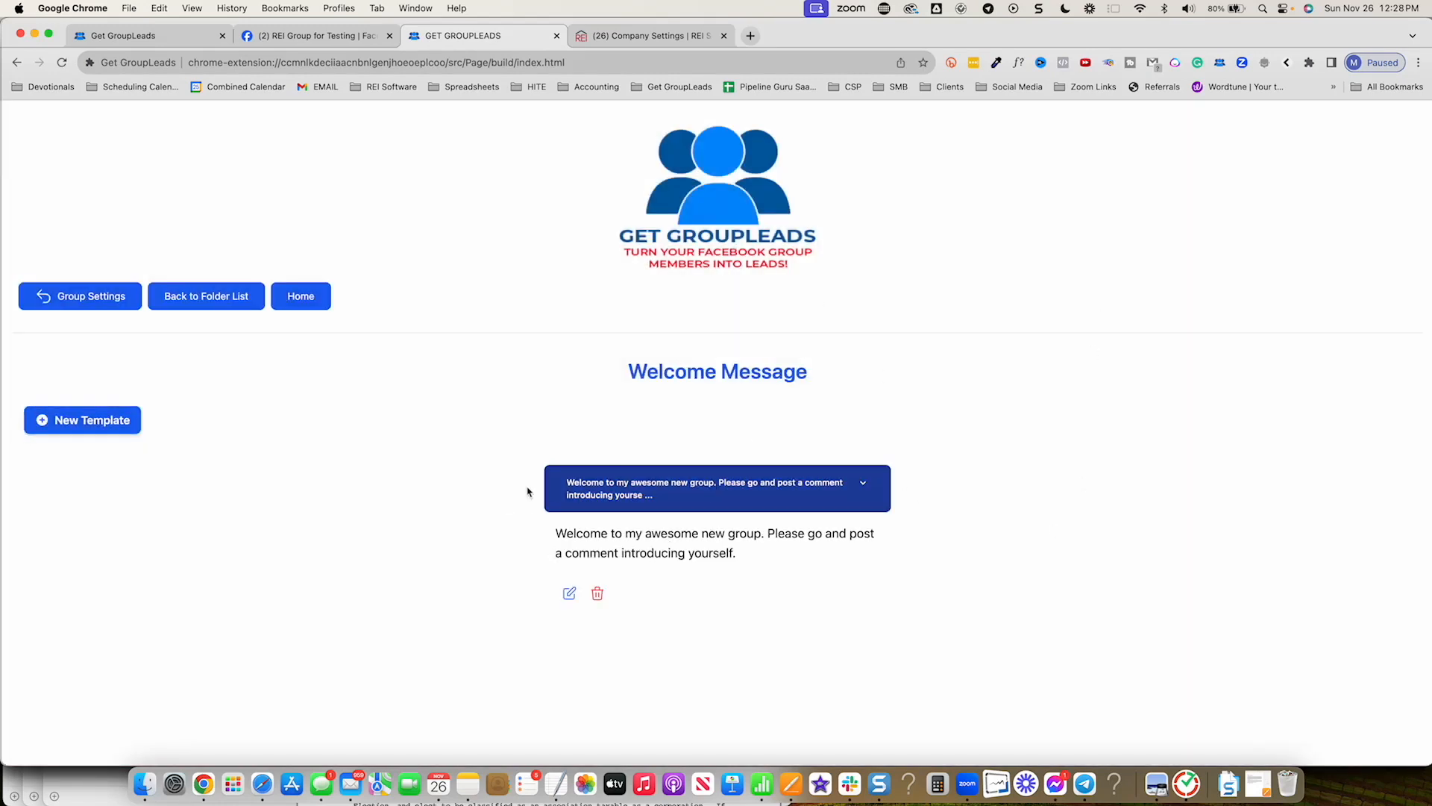
click(569, 594)
click(795, 524)
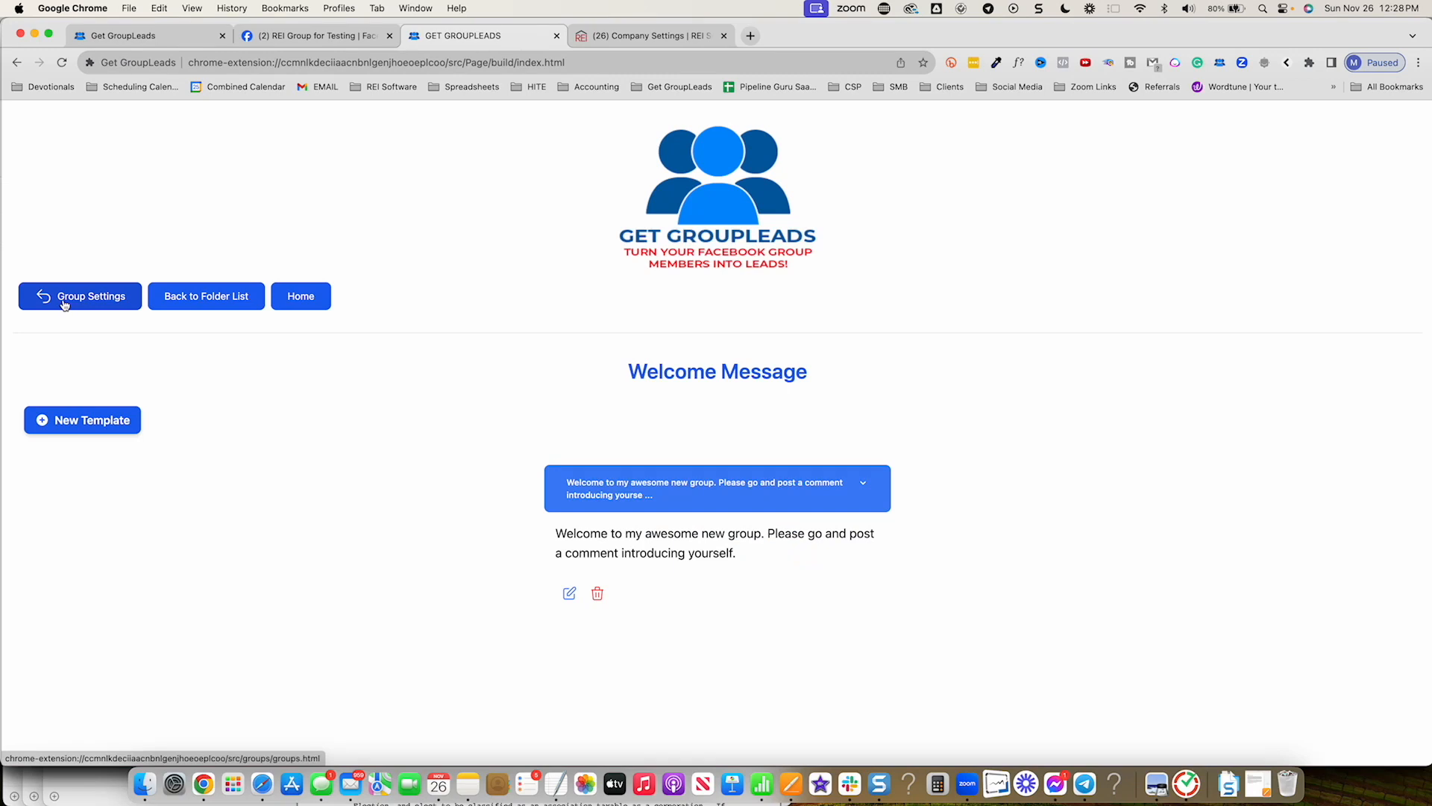
click(219, 306)
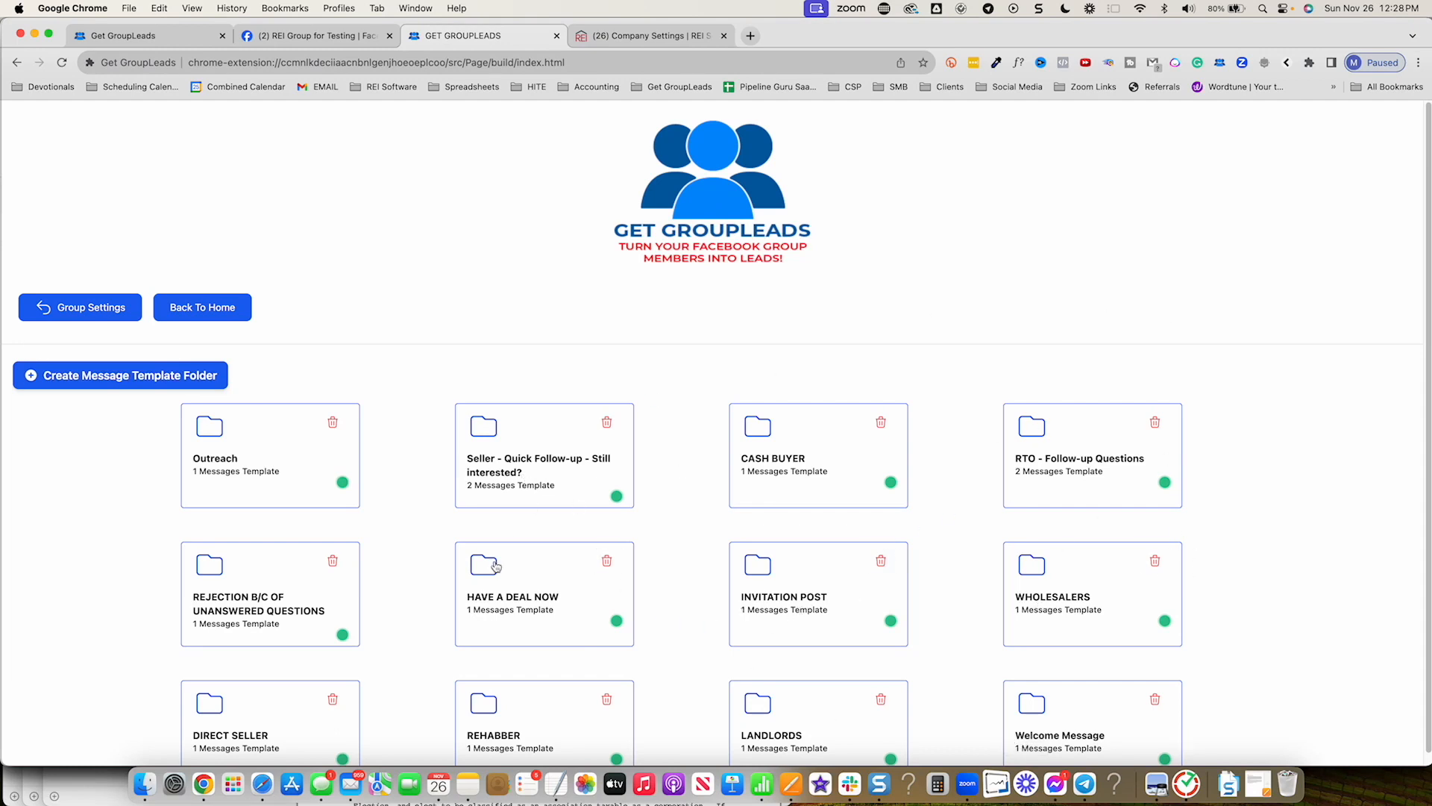
scroll(585, 496, down, 1)
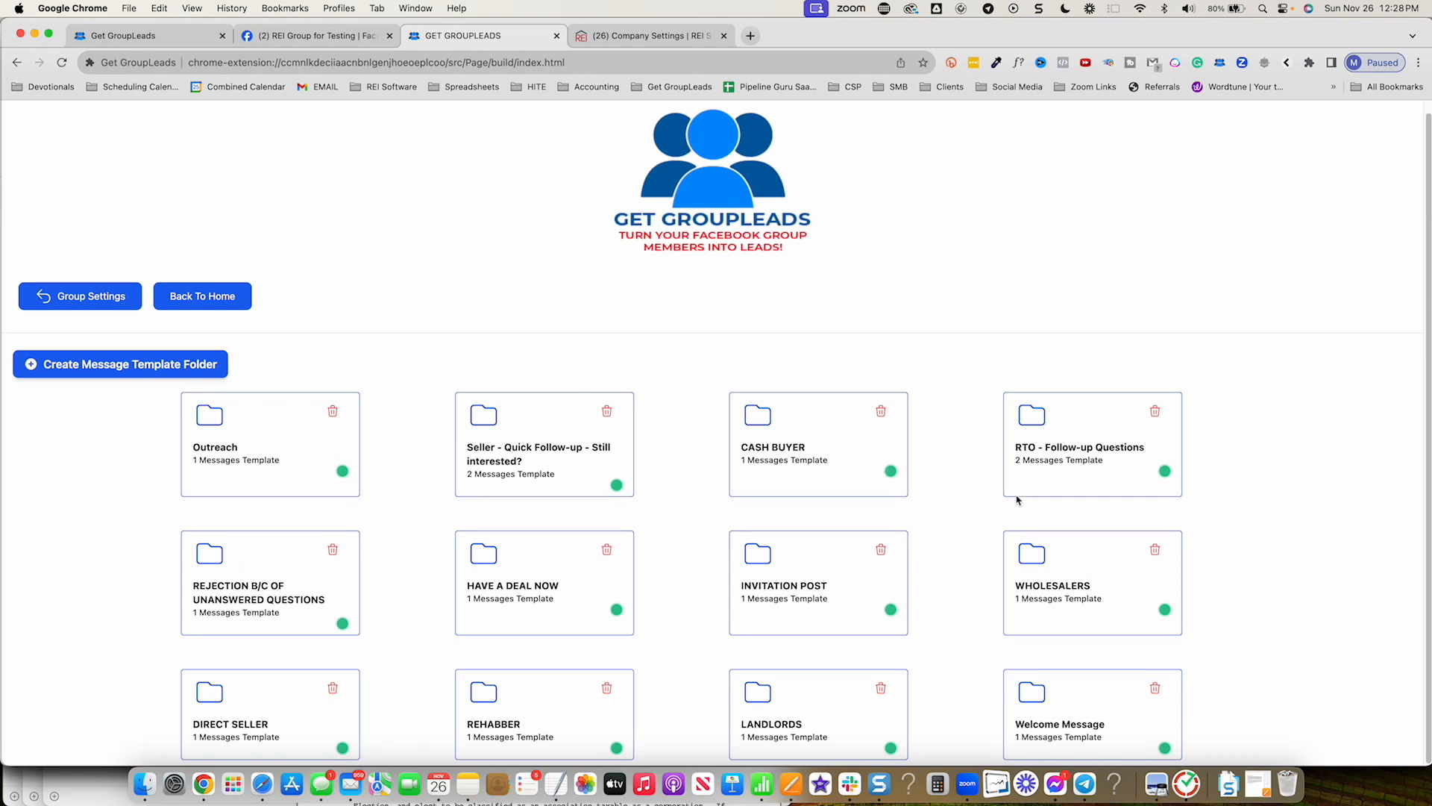
scroll(1016, 595, up, 1)
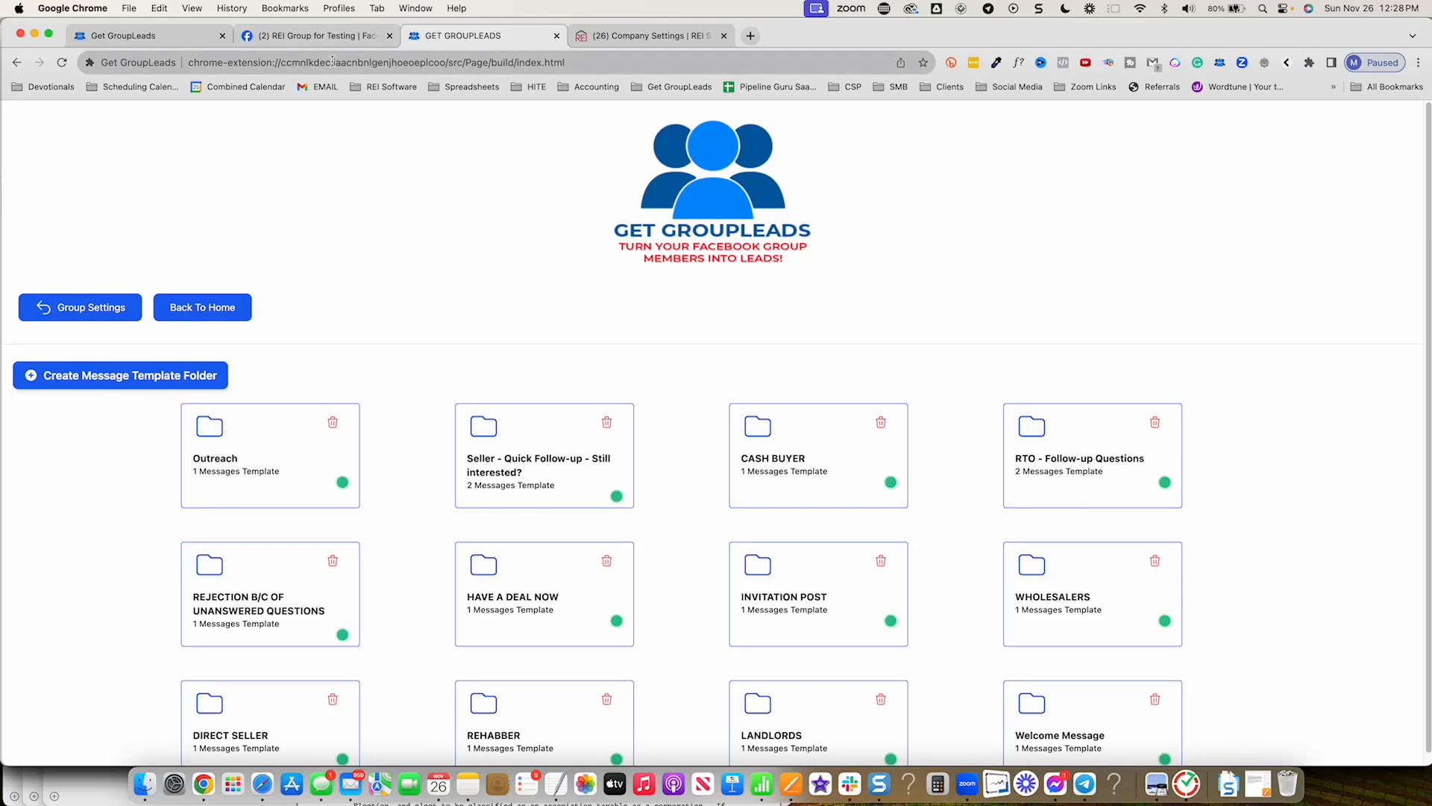
Return to the Facebook group's member requests, close the Messenger chat list and review the pending requests and their answers.
click(328, 36)
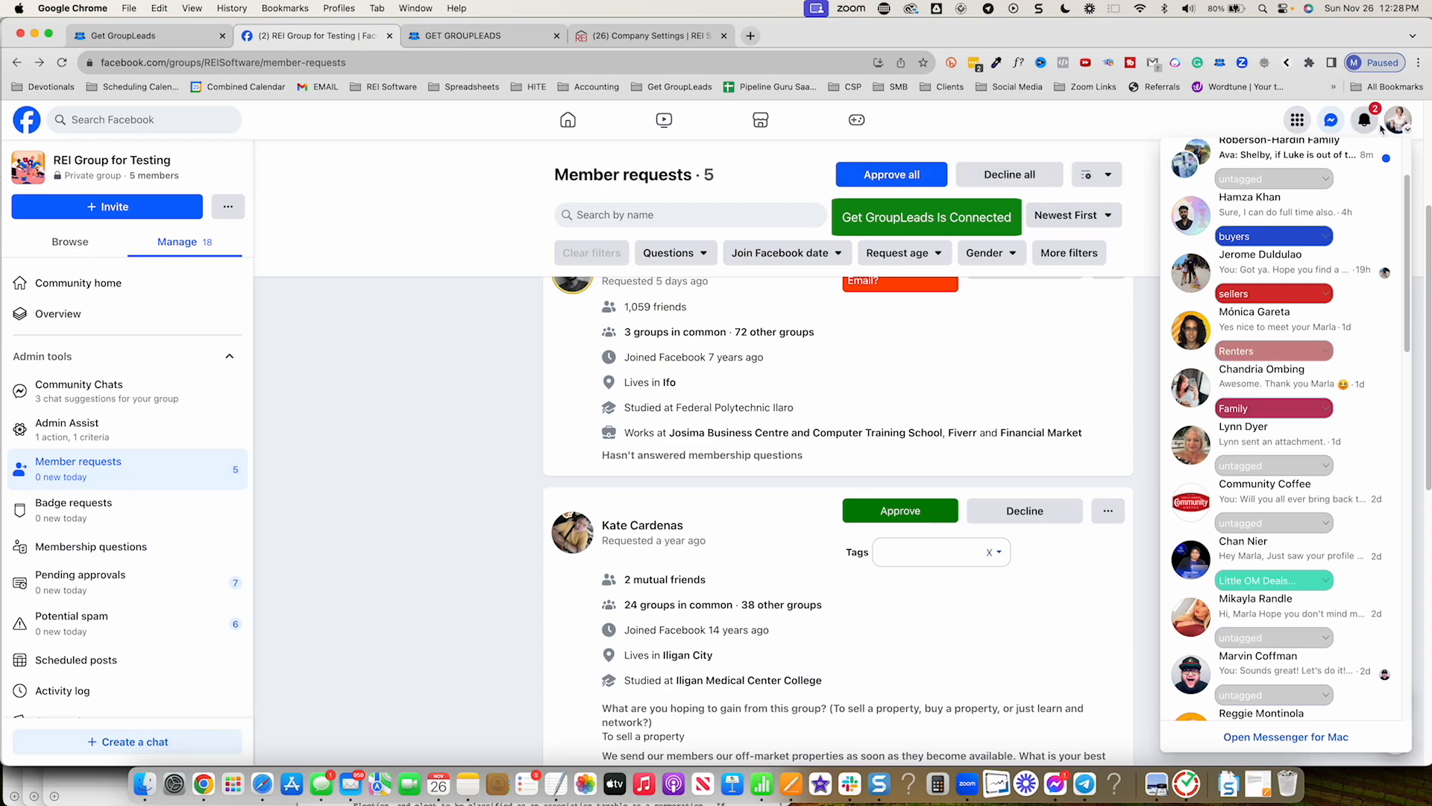
click(1325, 121)
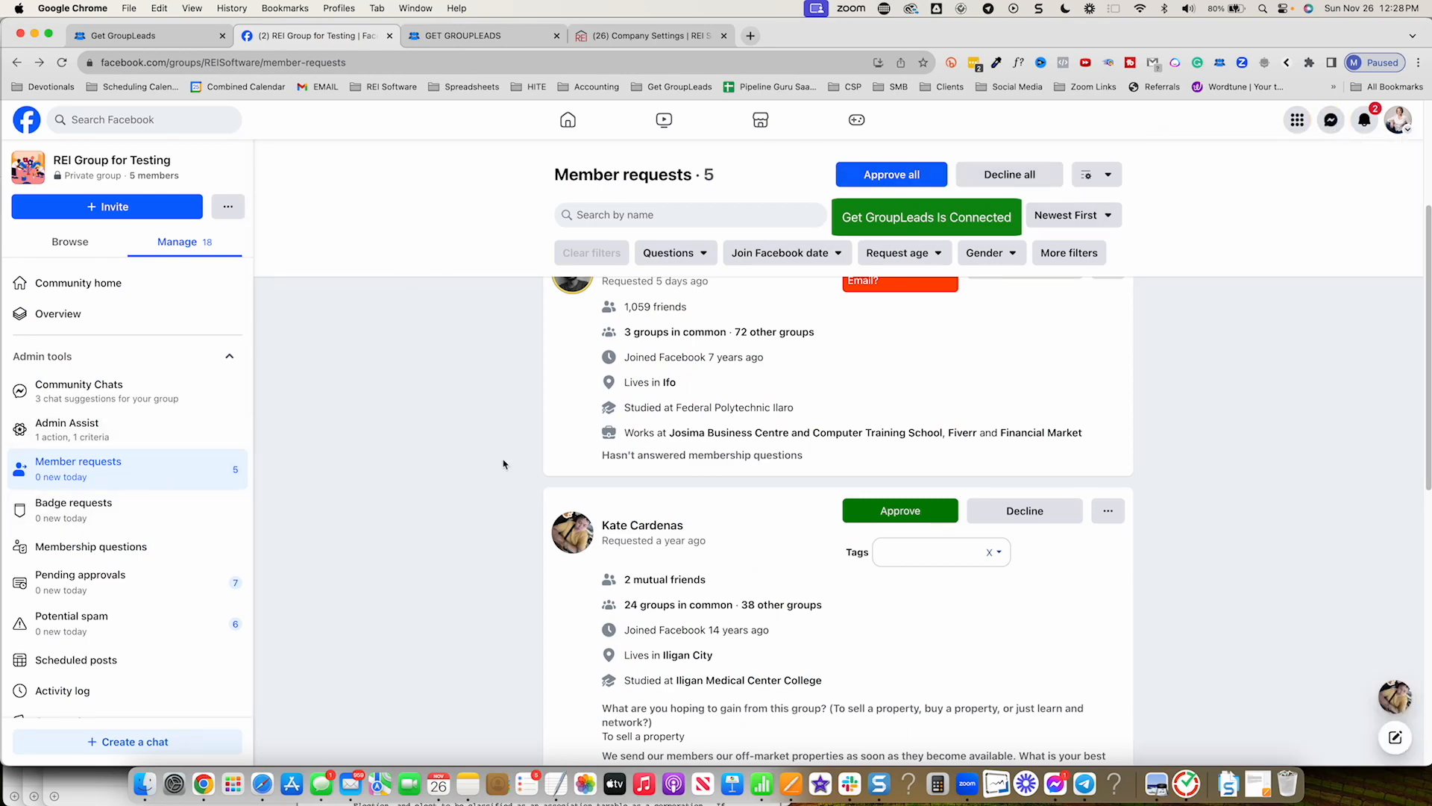
scroll(522, 446, up, 3)
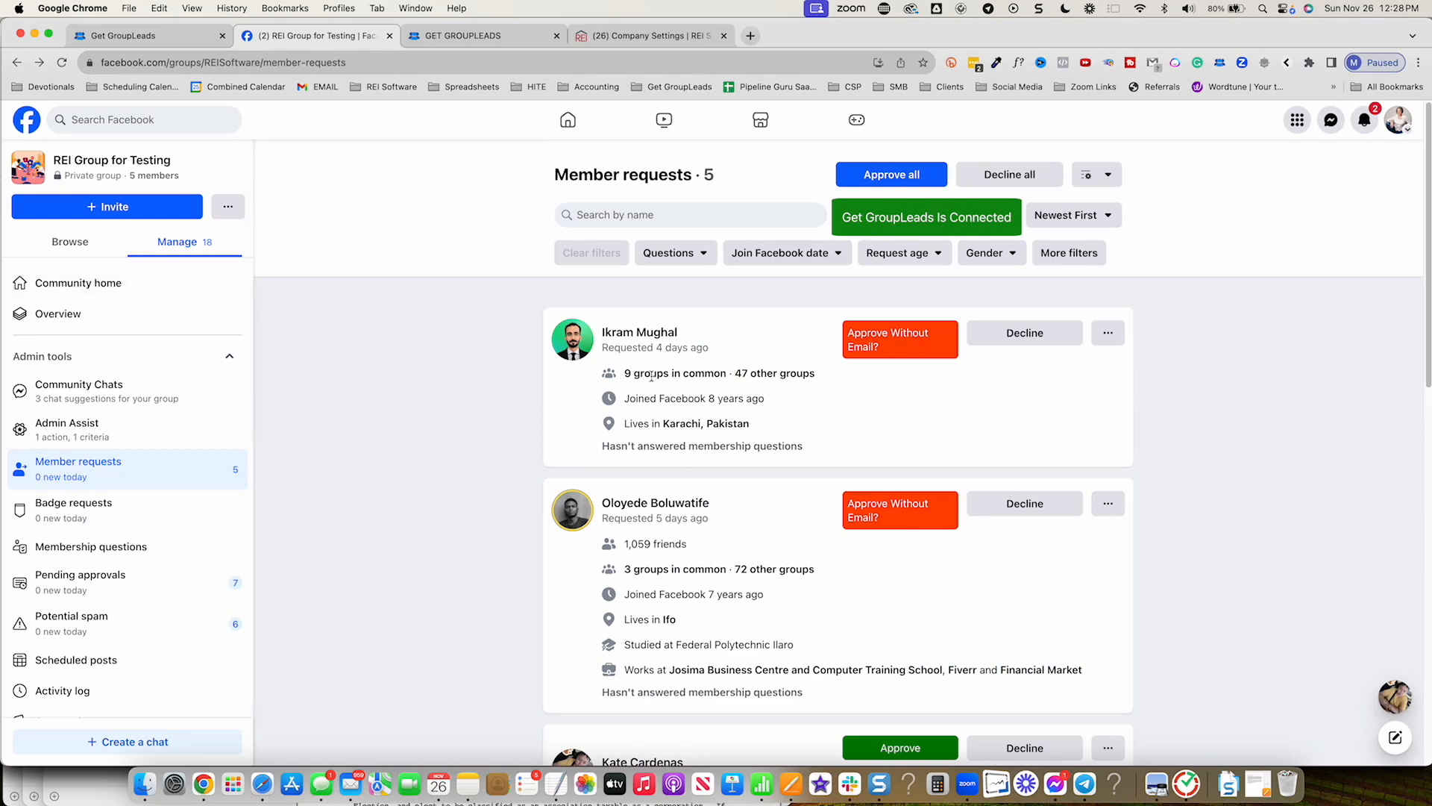
scroll(651, 376, down, 5)
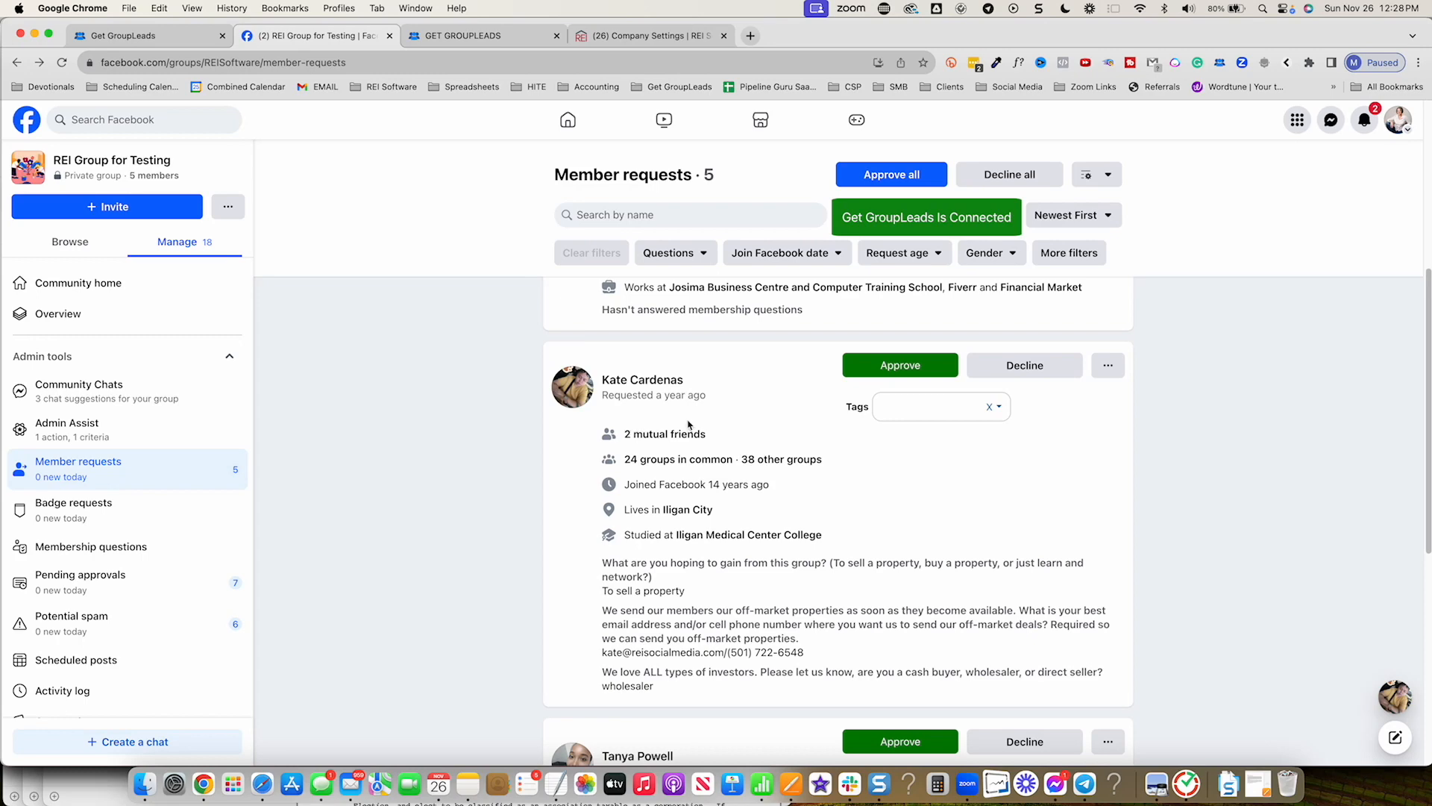
scroll(658, 709, down, 4)
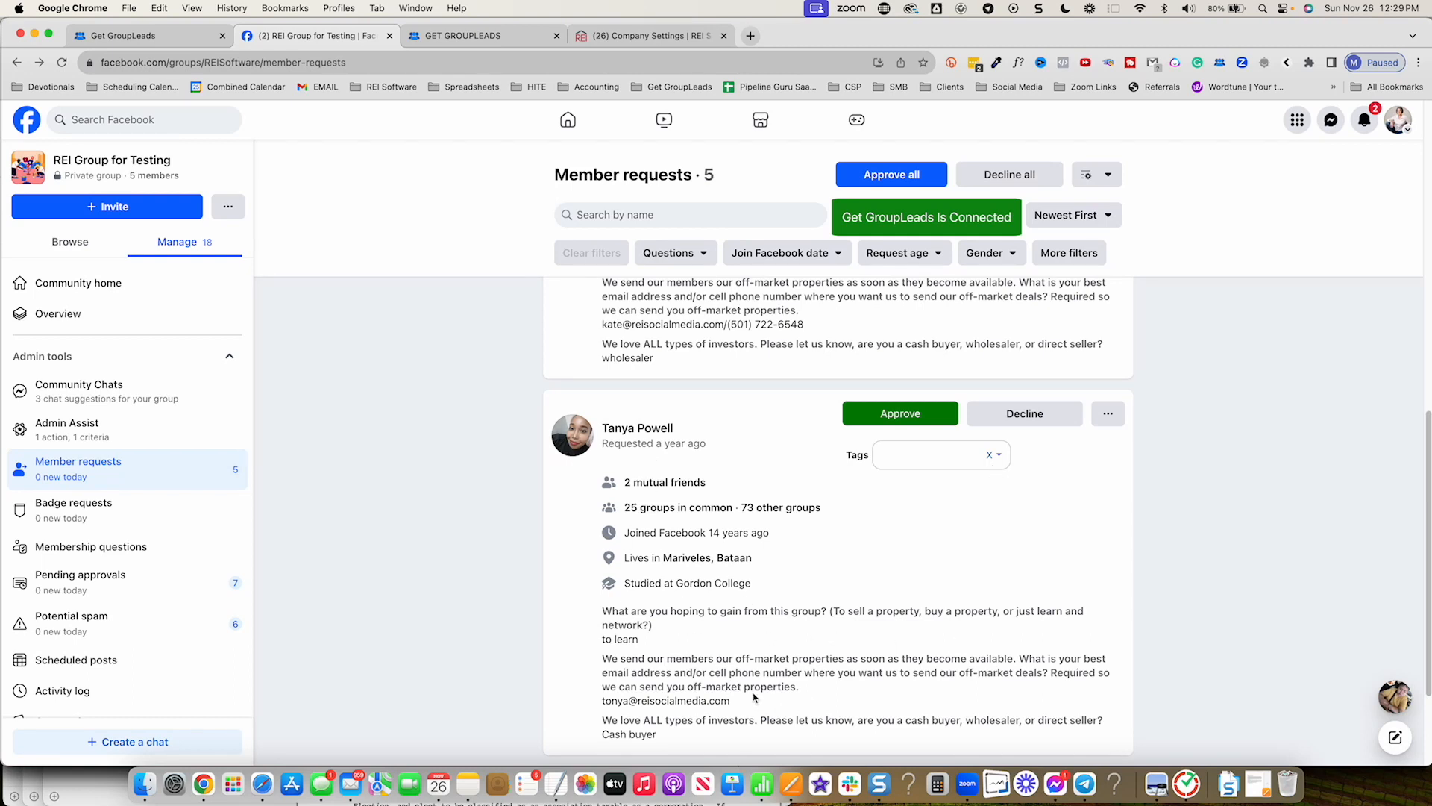
Send the Welcome Message template in a Messenger chat to the requester who answered "Cash buyer", and close the chat.
mouse_move(649, 431)
click(561, 398)
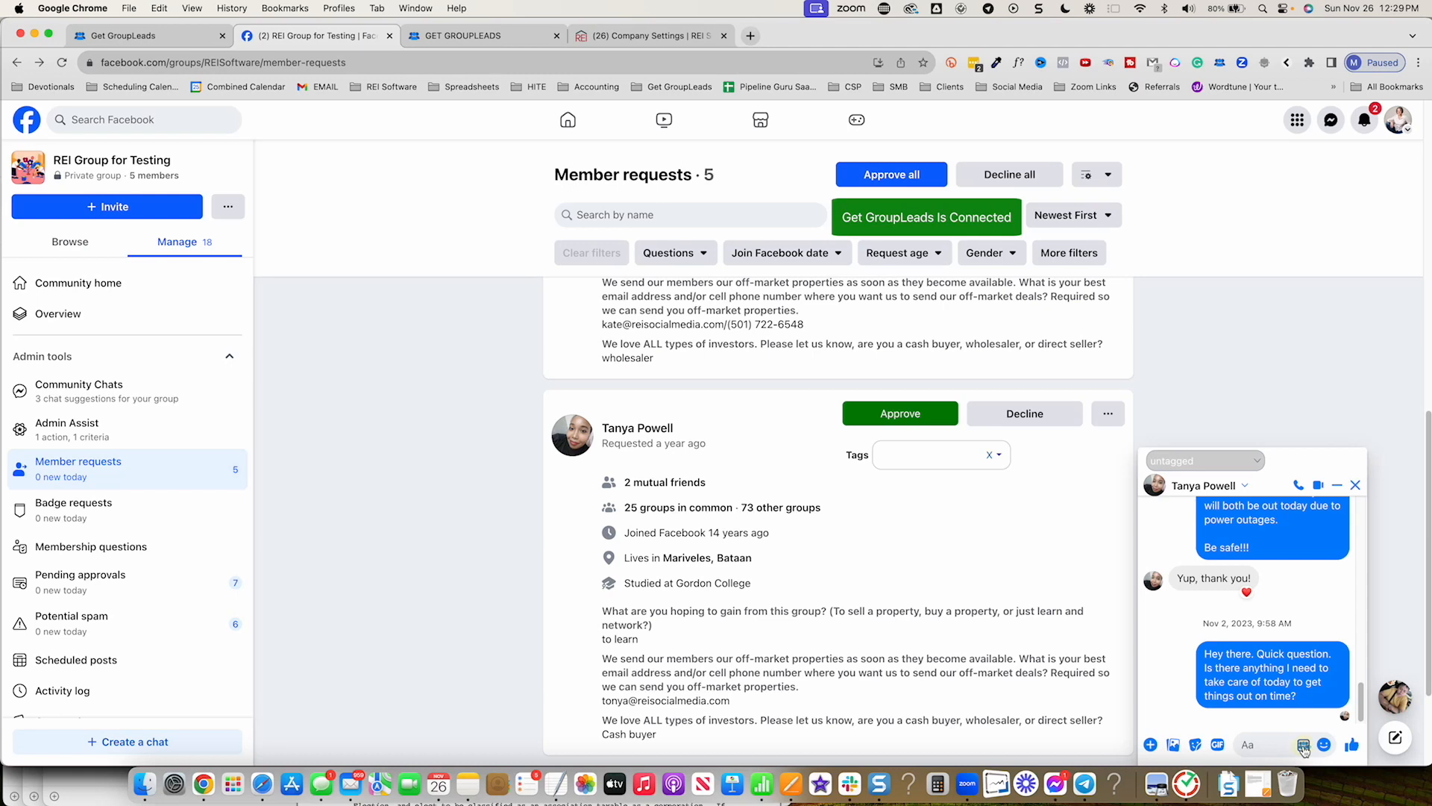
click(1302, 744)
scroll(1238, 511, down, 3)
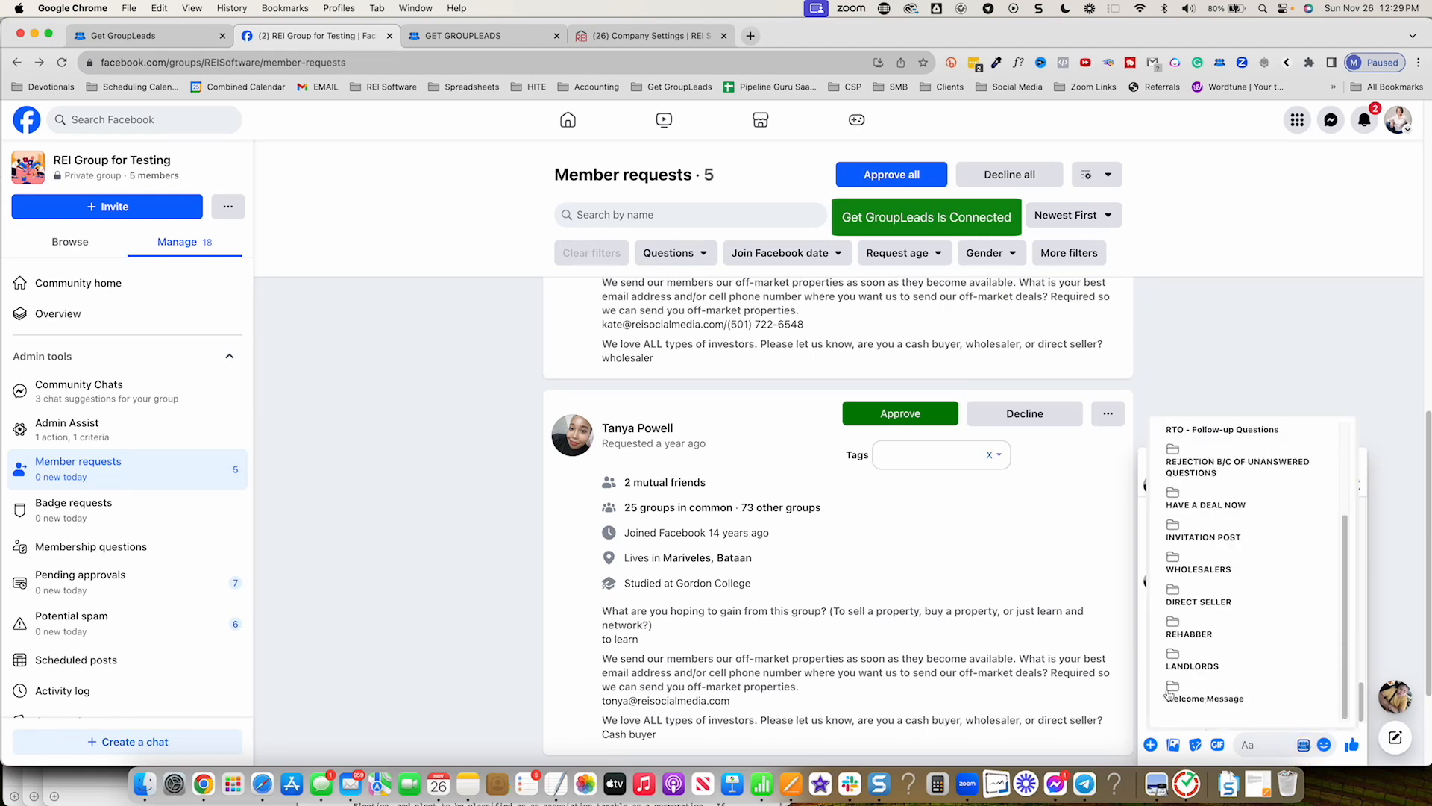
click(1176, 689)
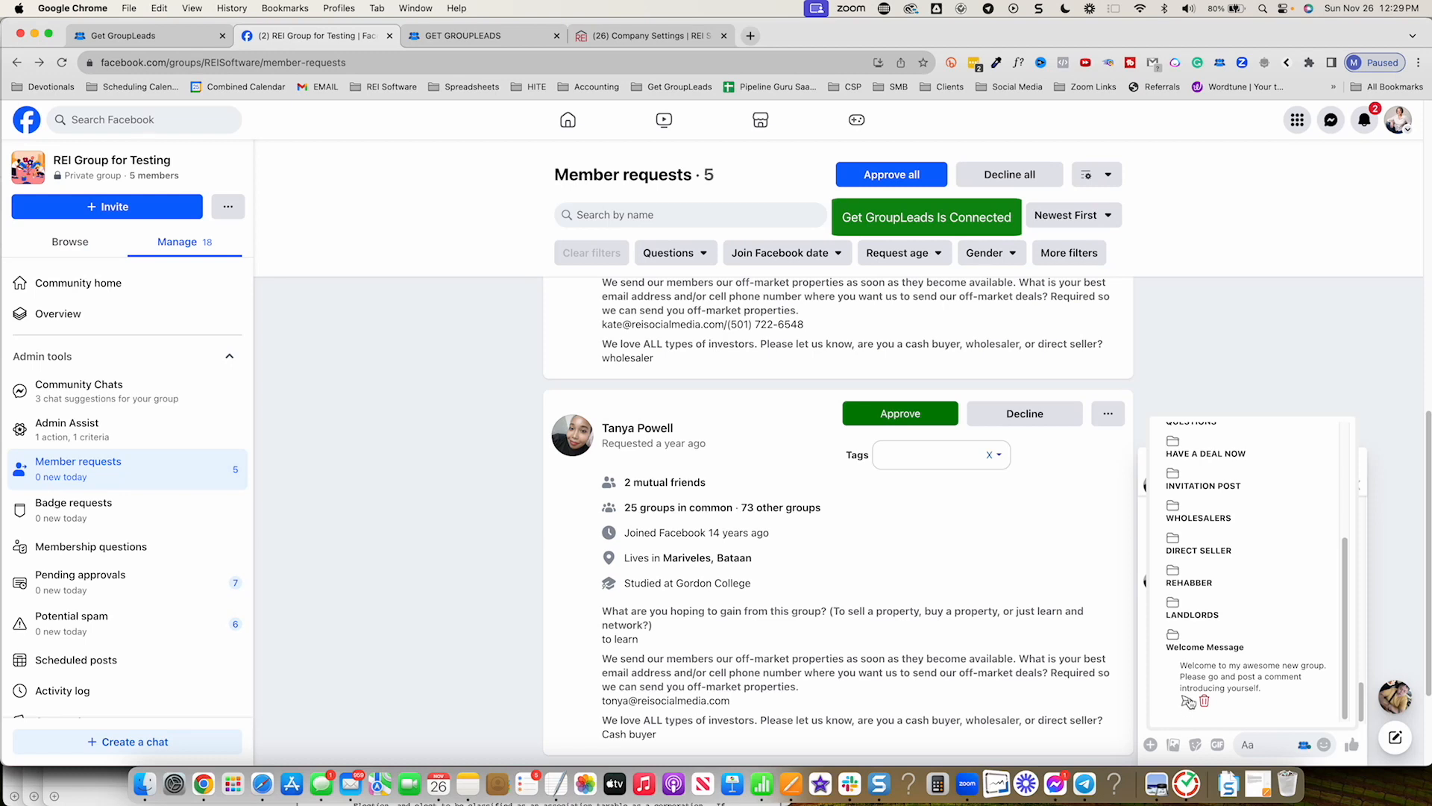
click(1185, 701)
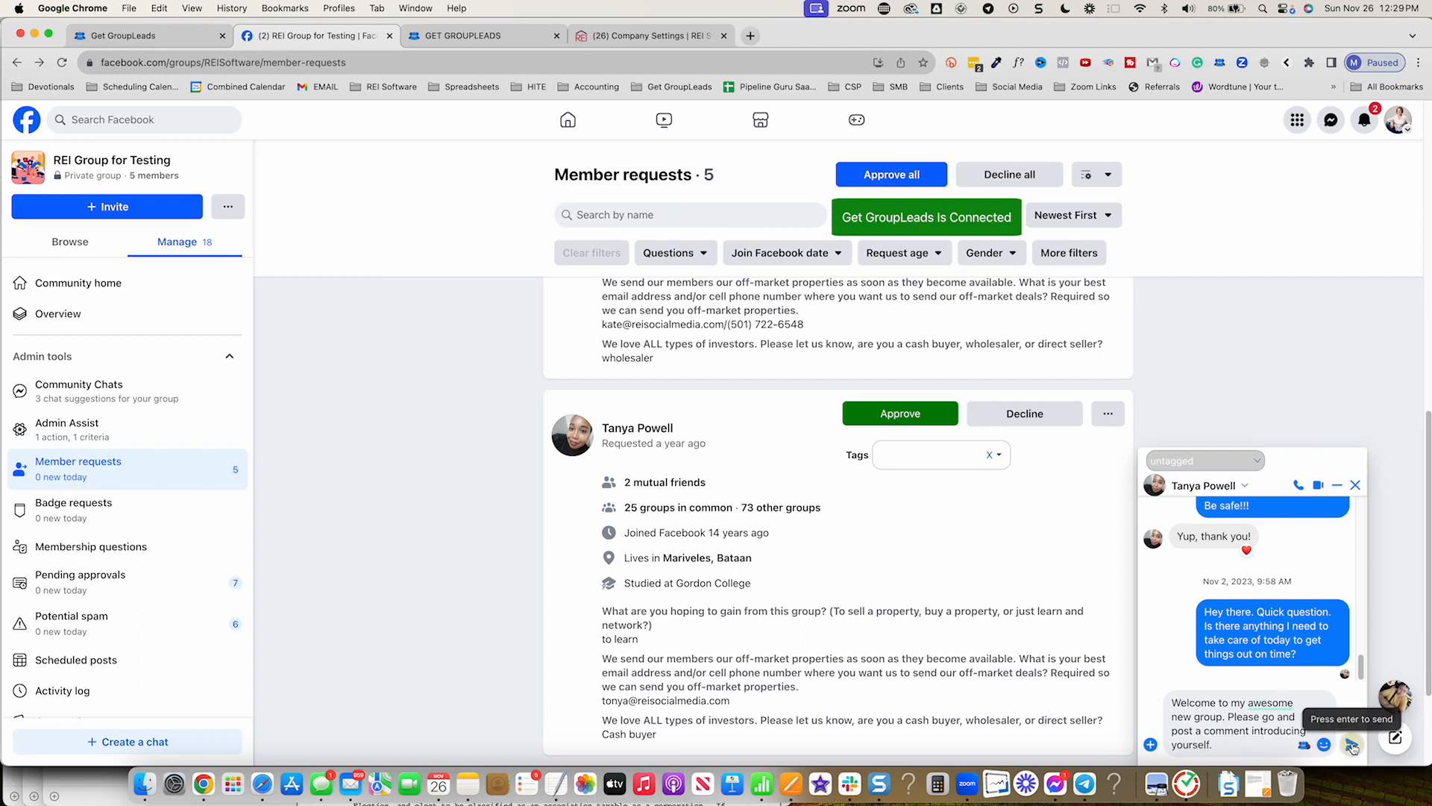
click(1352, 746)
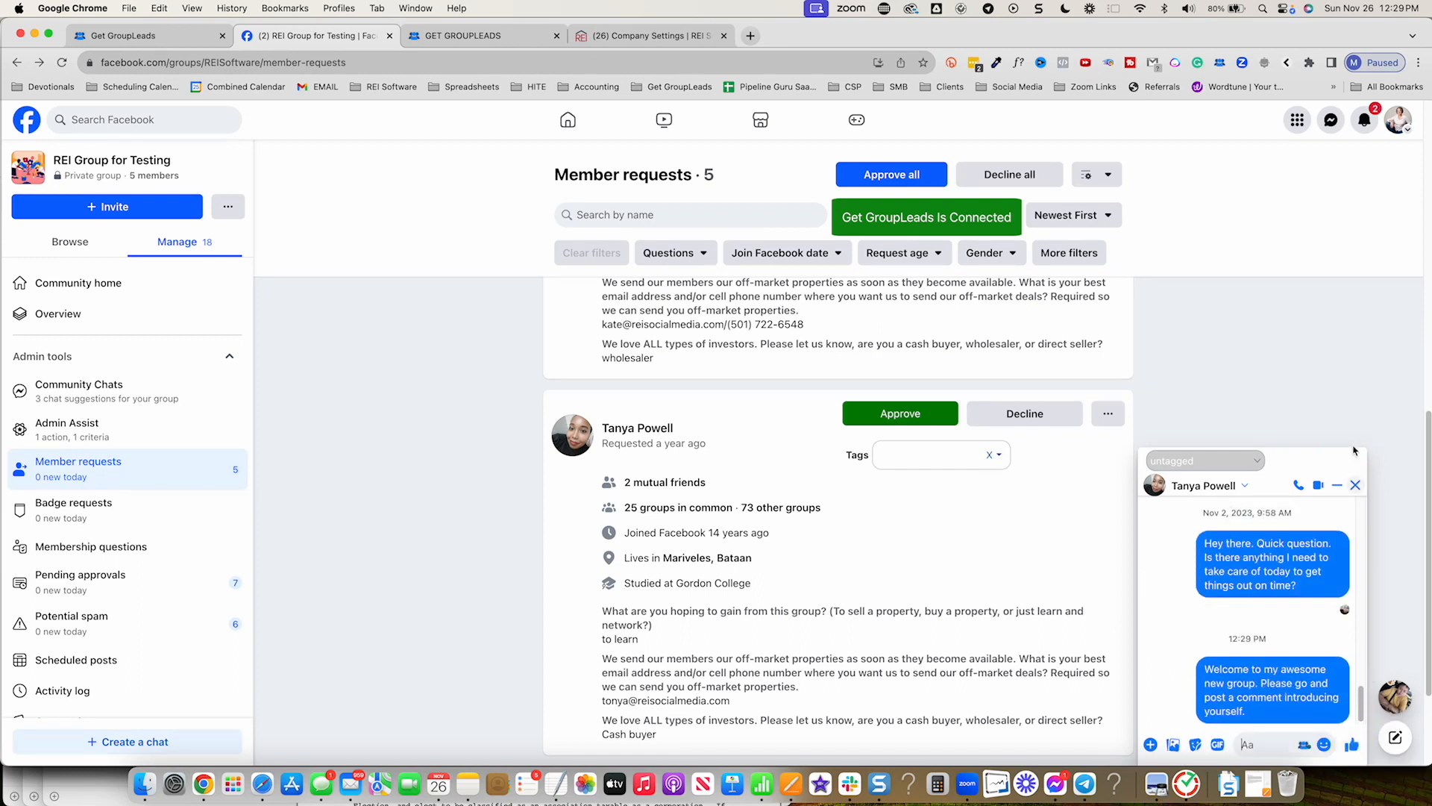
click(1356, 484)
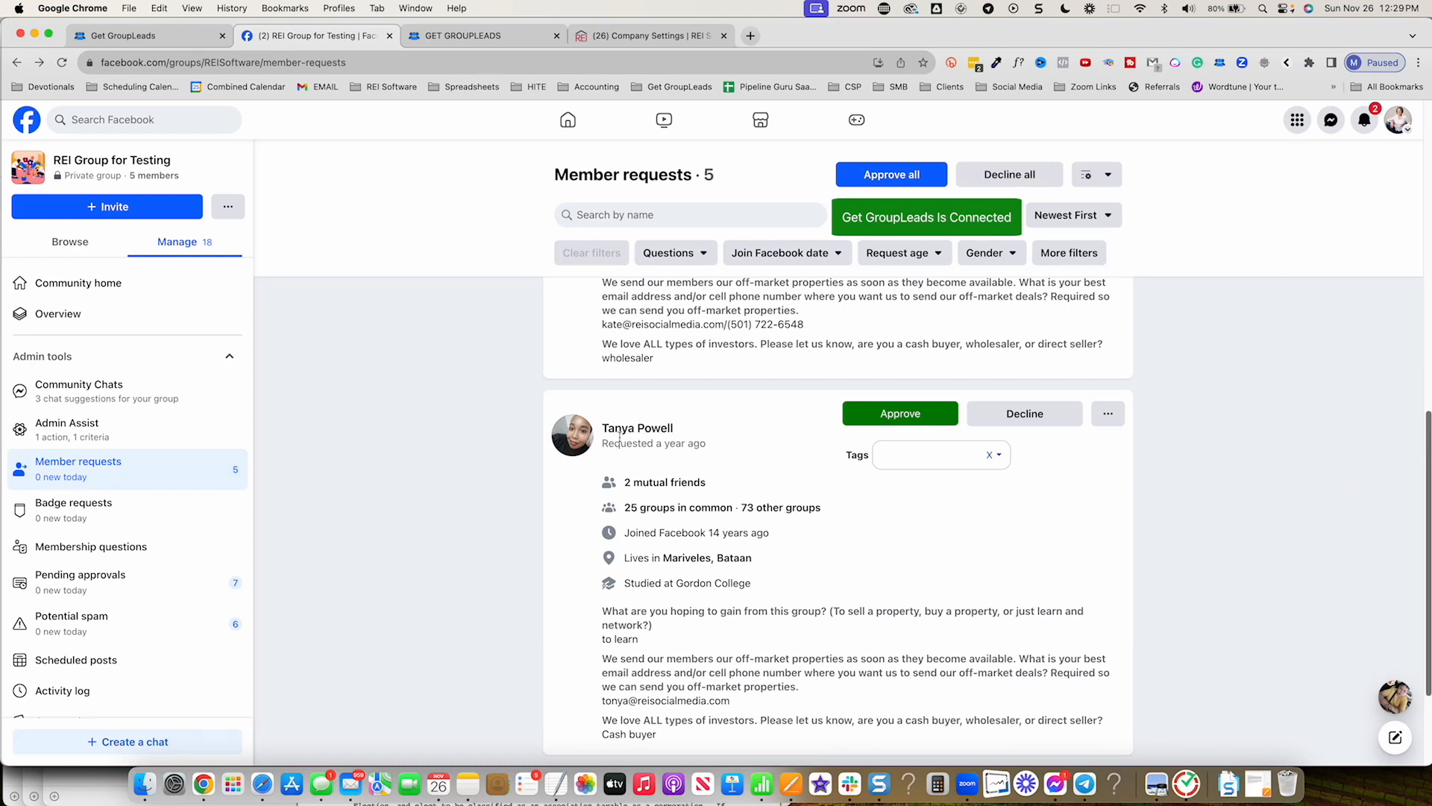
Assign the Buyer tag to the member request whose investor type answer is "Cash buyer".
click(997, 457)
click(881, 550)
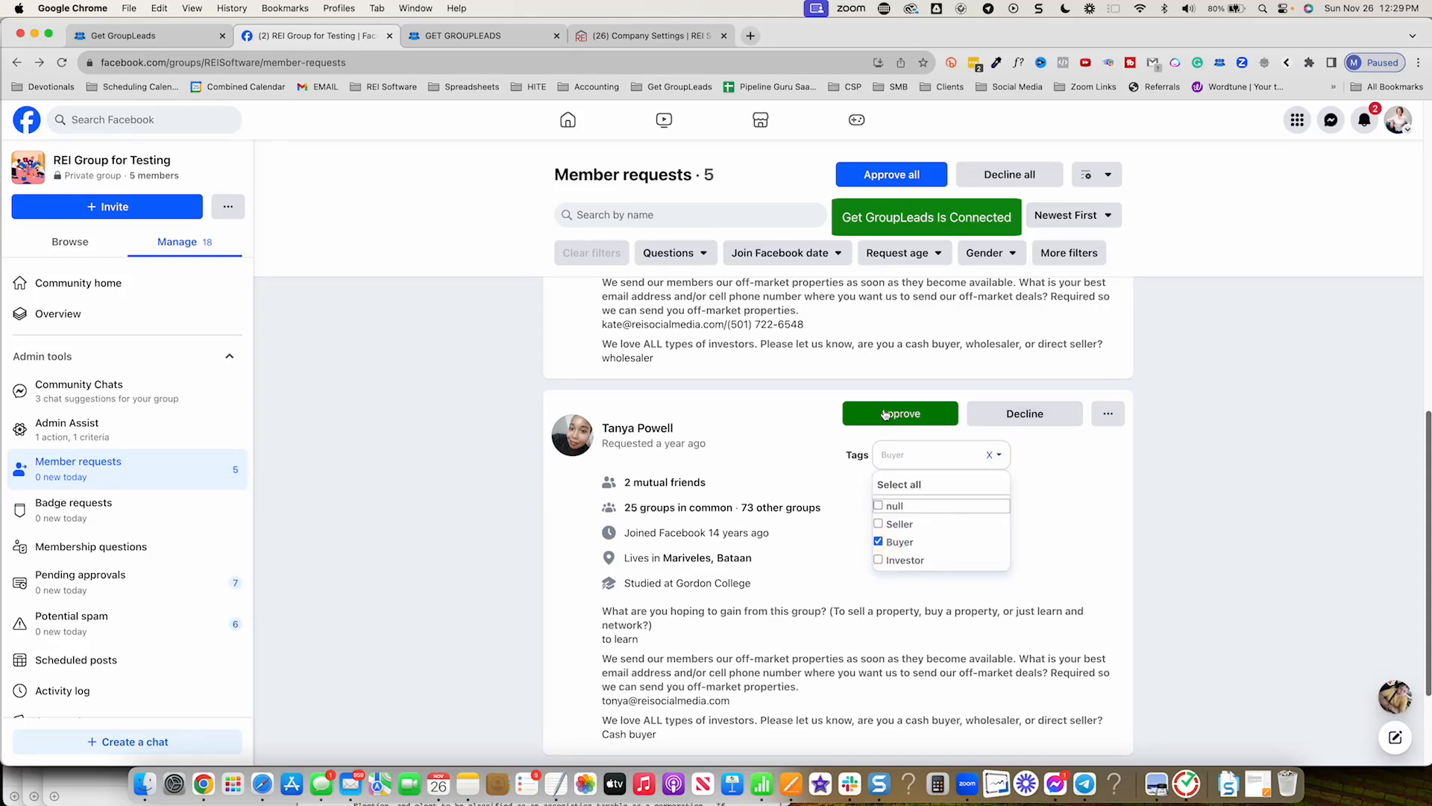
click(1000, 457)
click(1118, 548)
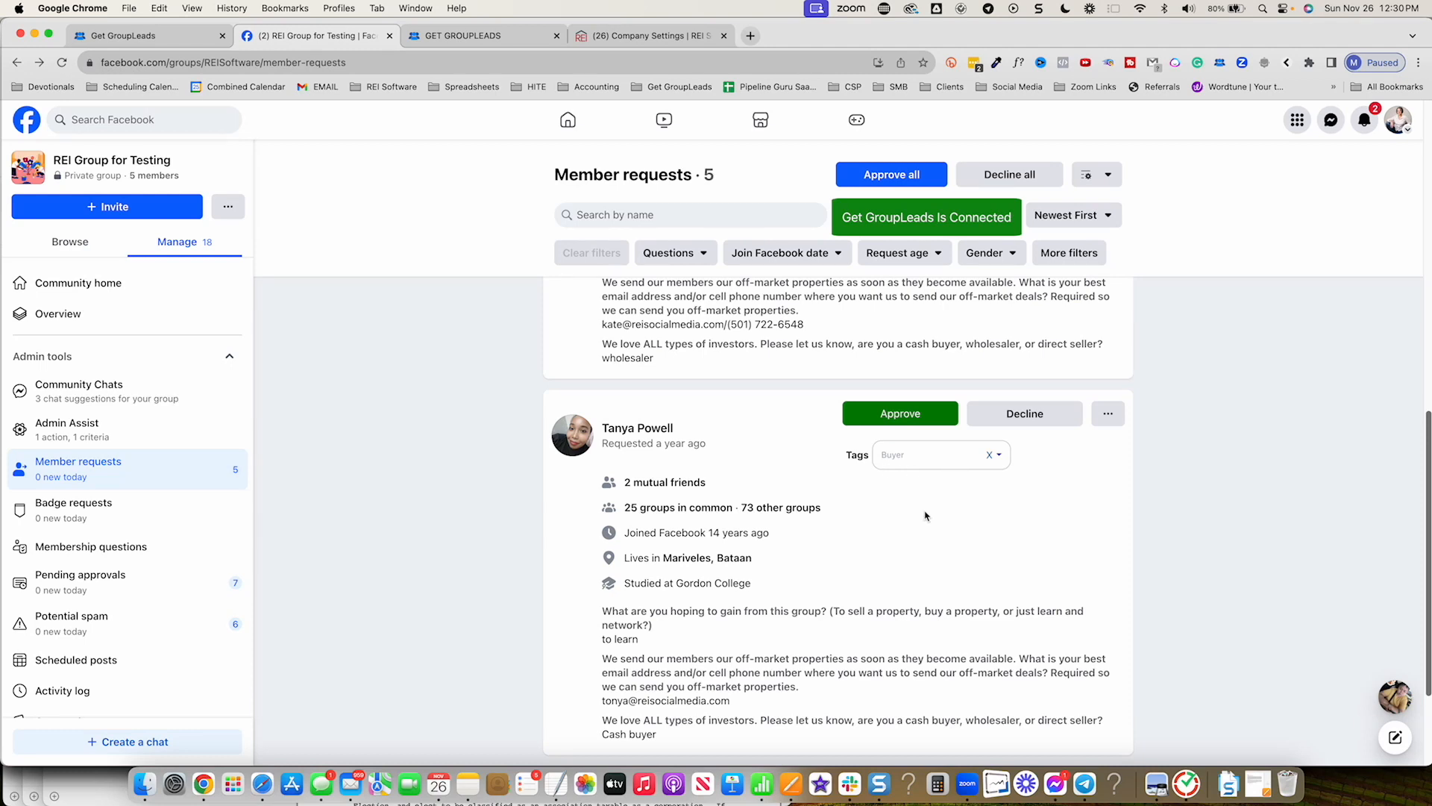
Examine the tagged cash buyer's membership answers and contact details, and compare them with the neighbouring member requests.
scroll(850, 558, down, 1)
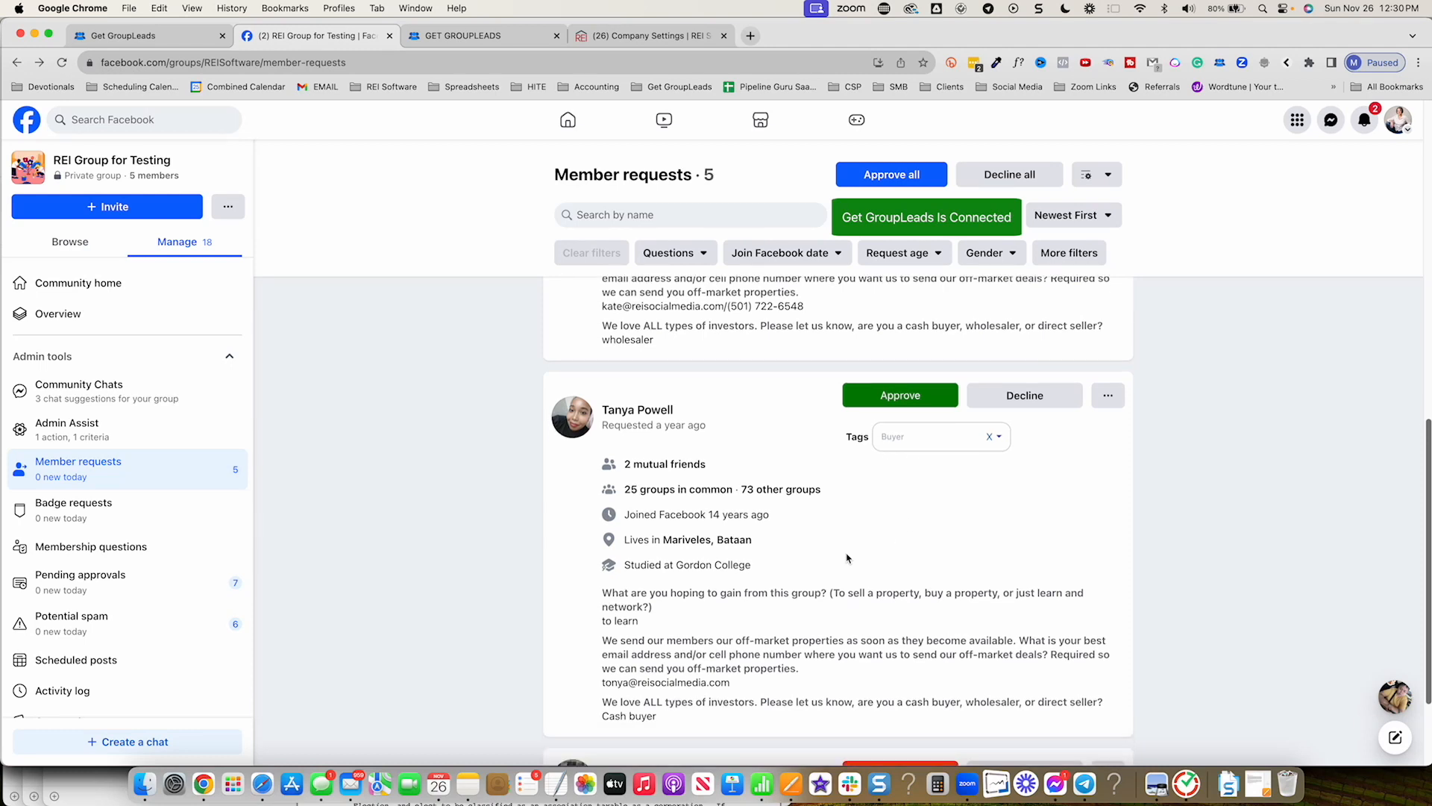
scroll(848, 559, up, 2)
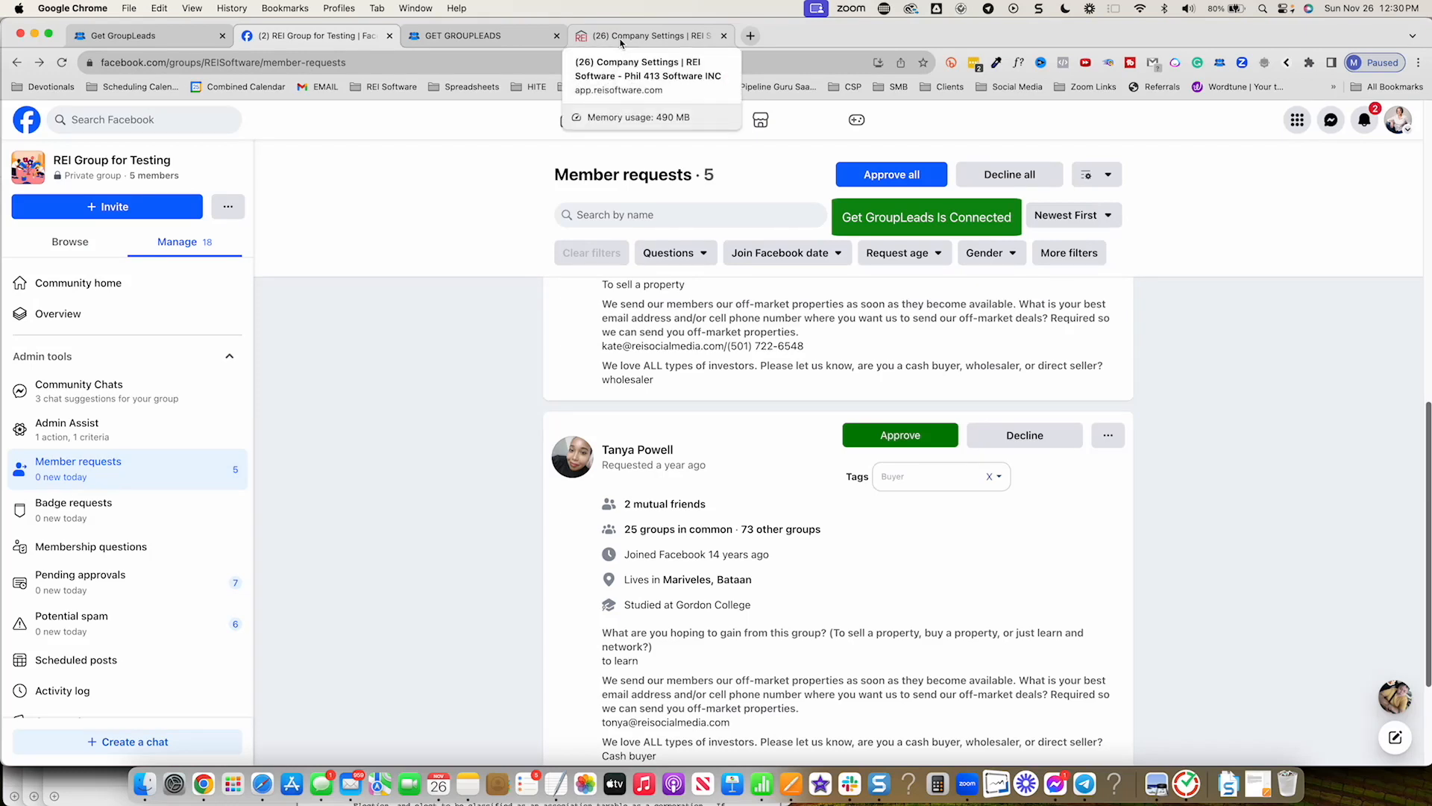
scroll(662, 686, down, 1)
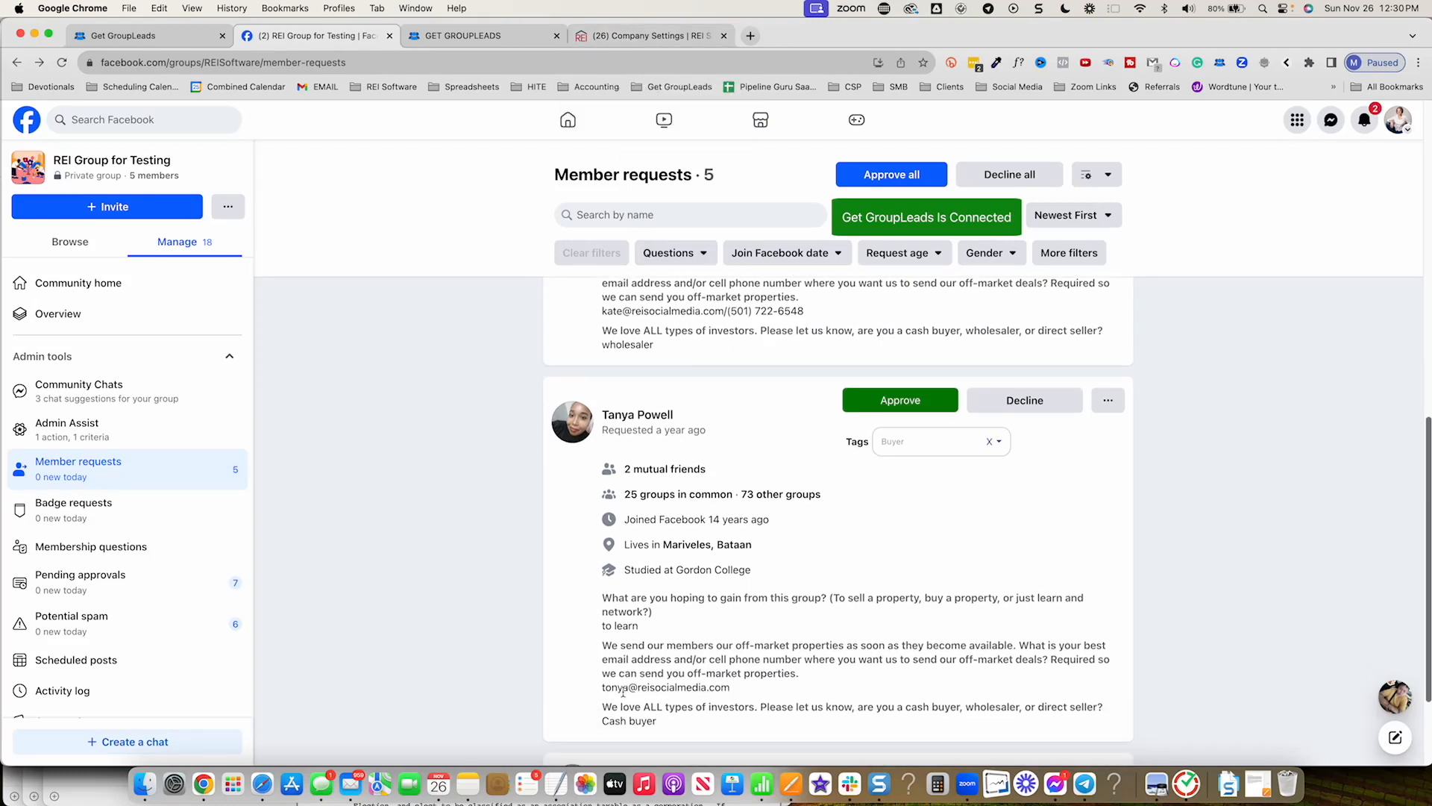
scroll(745, 681, down, 2)
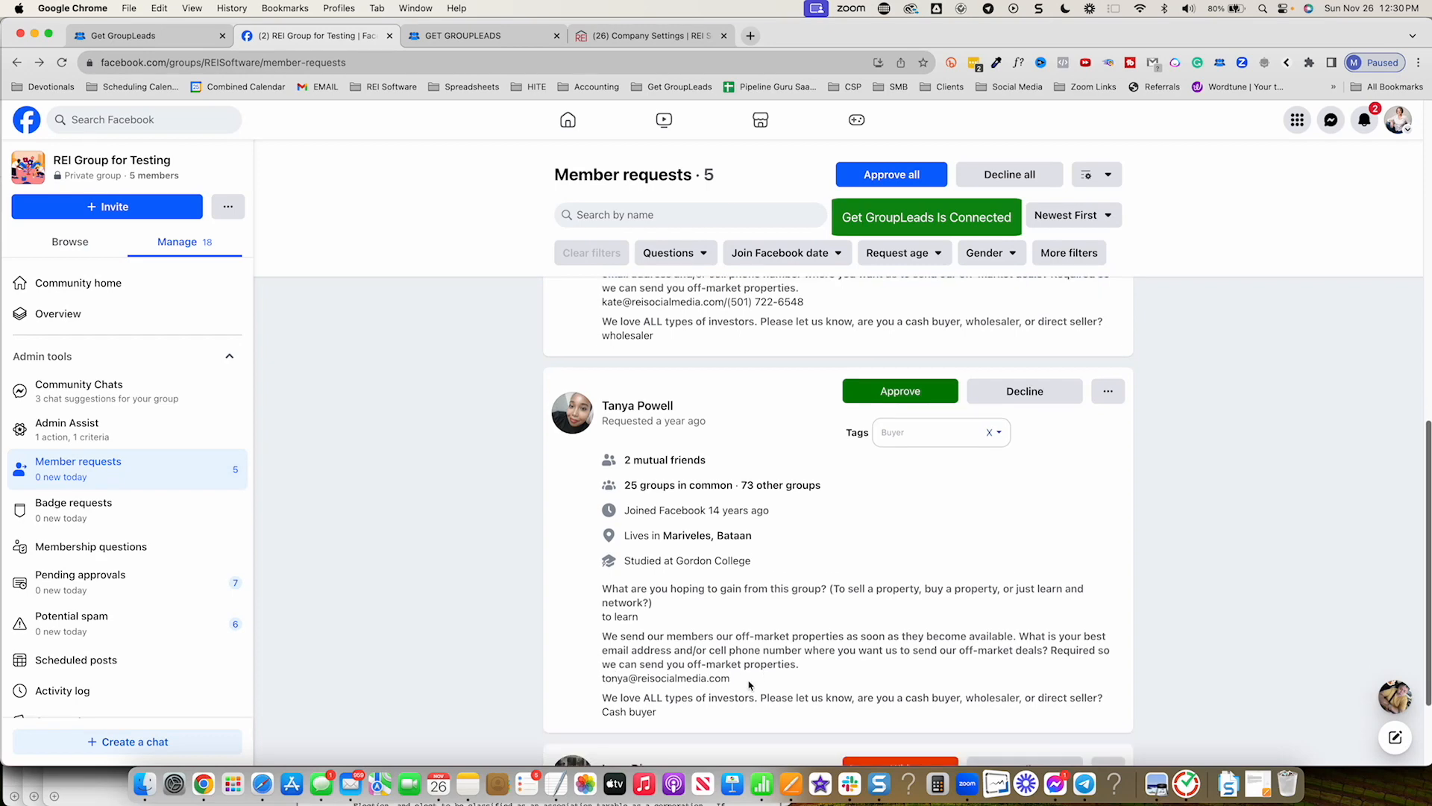
scroll(746, 634, up, 5)
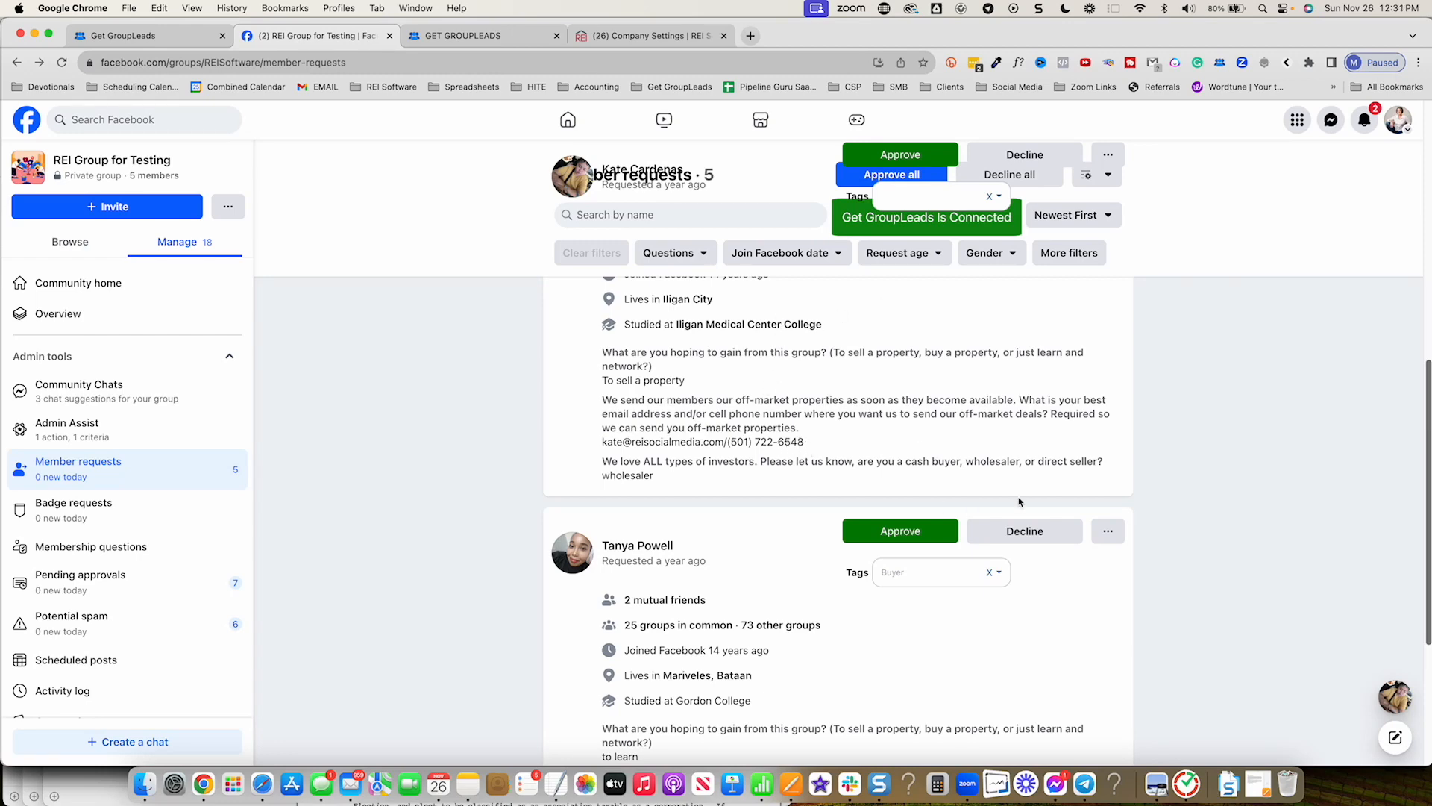
scroll(1181, 387, down, 2)
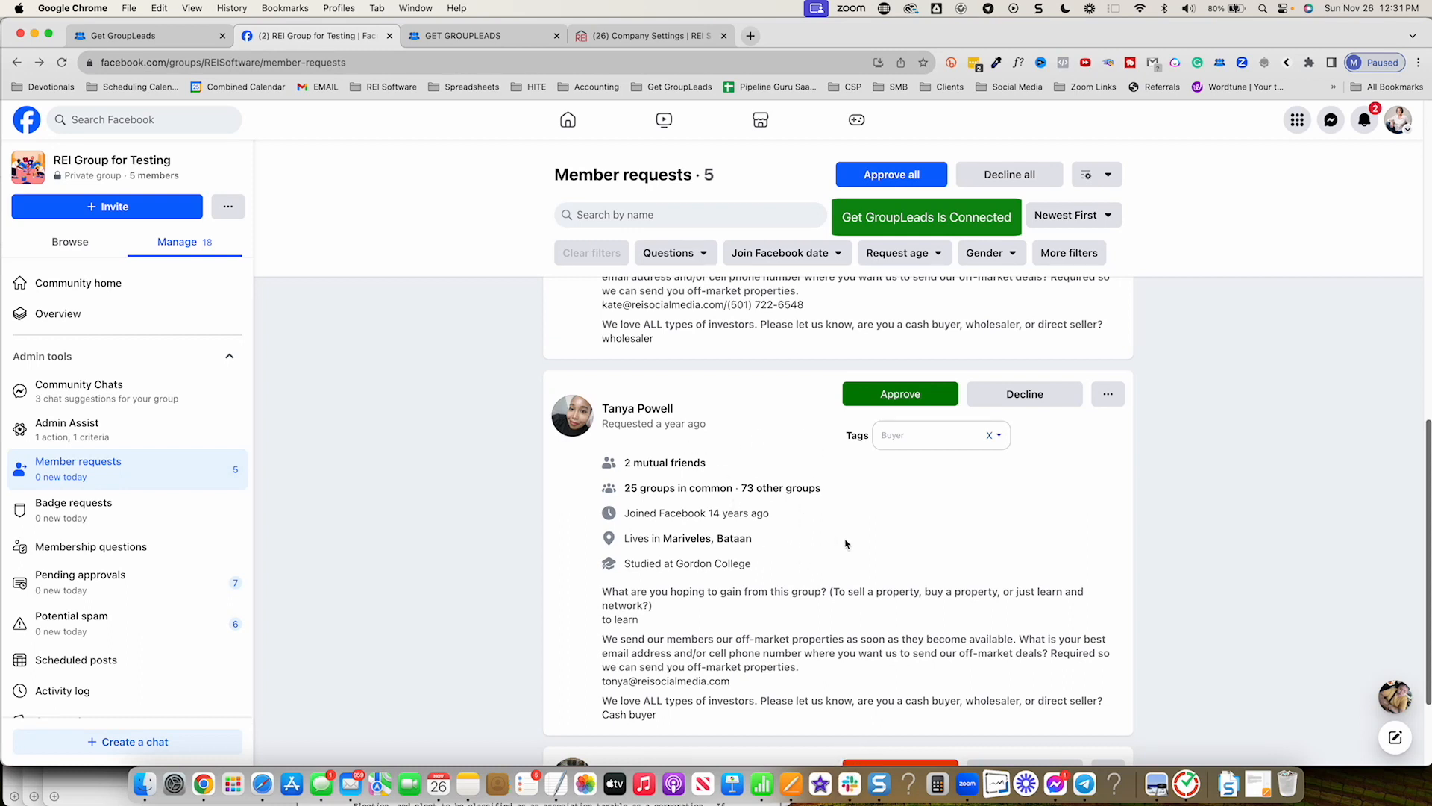
scroll(844, 543, down, 1)
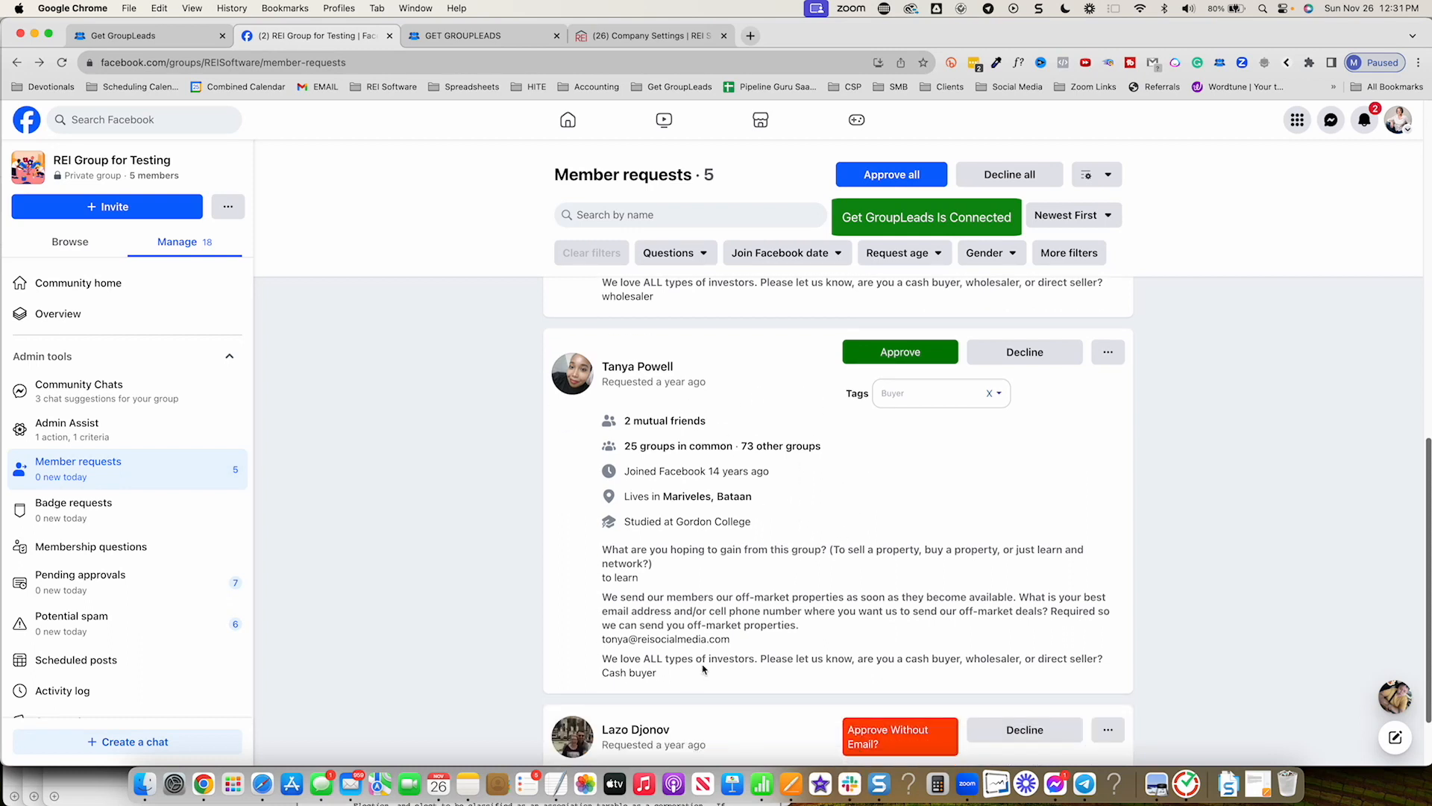
scroll(743, 593, down, 1)
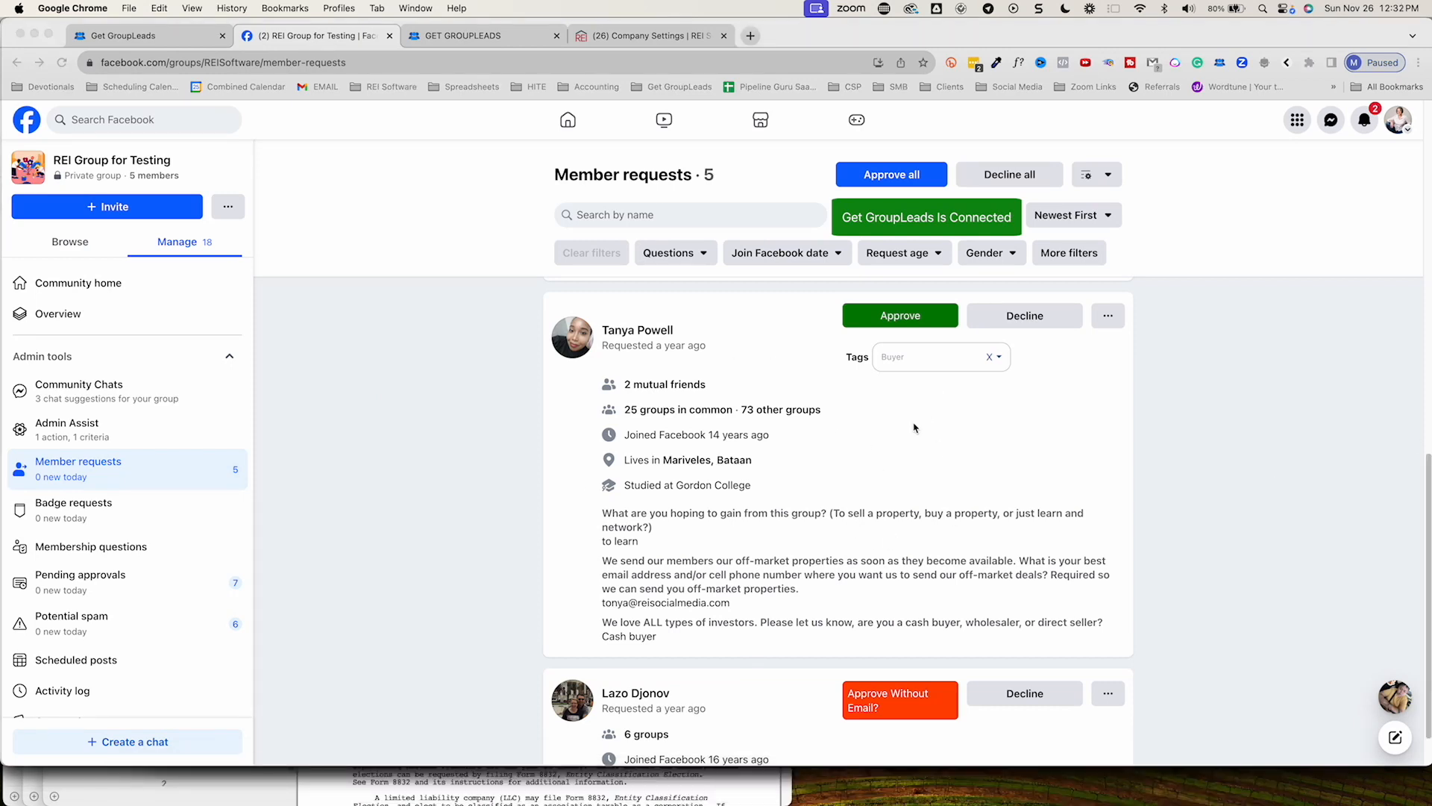
scroll(772, 538, down, 1)
scroll(772, 539, down, 3)
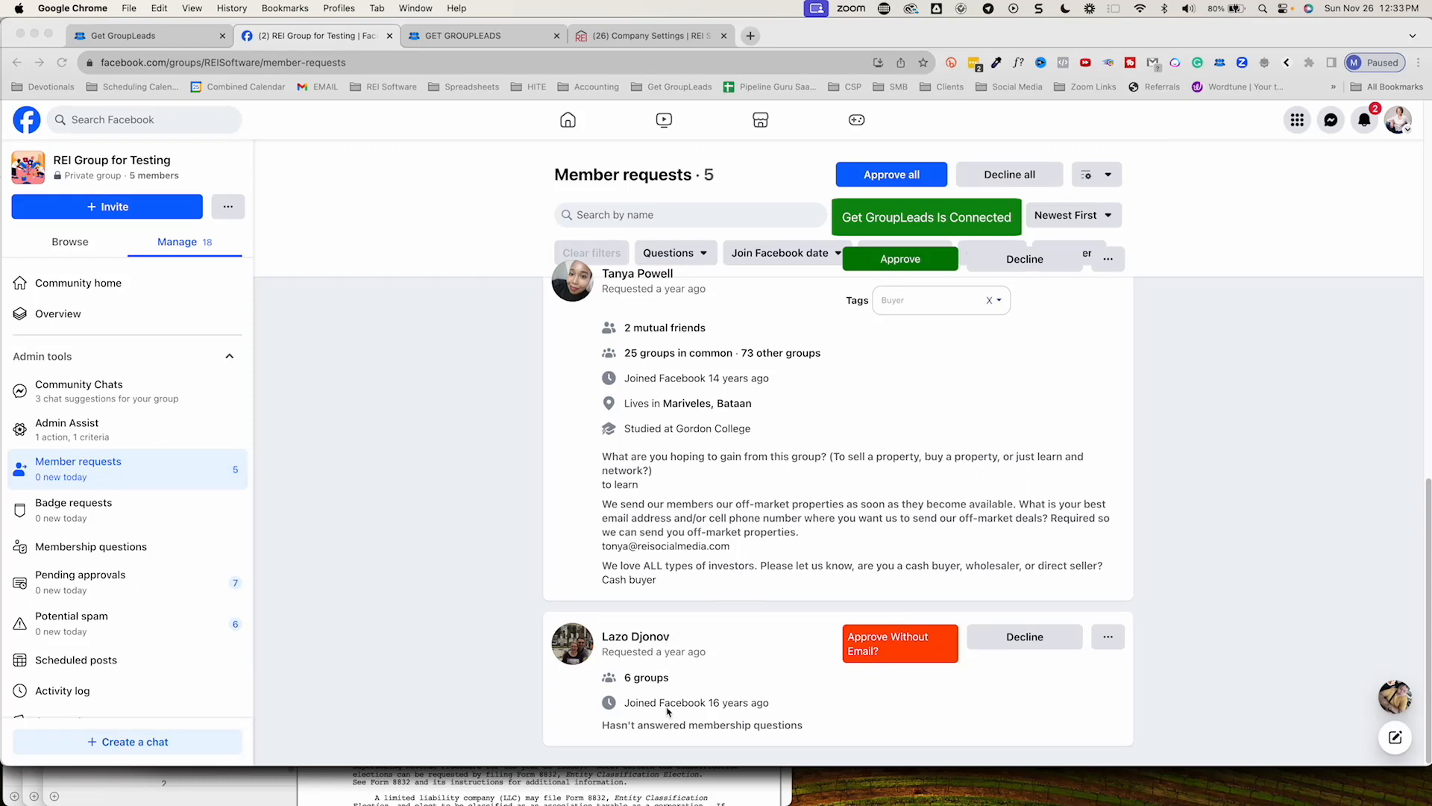
Switch to the Get GroupLeads extension and go from the message template folders to the connected groups list with its spreadsheet options.
scroll(757, 597, up, 1)
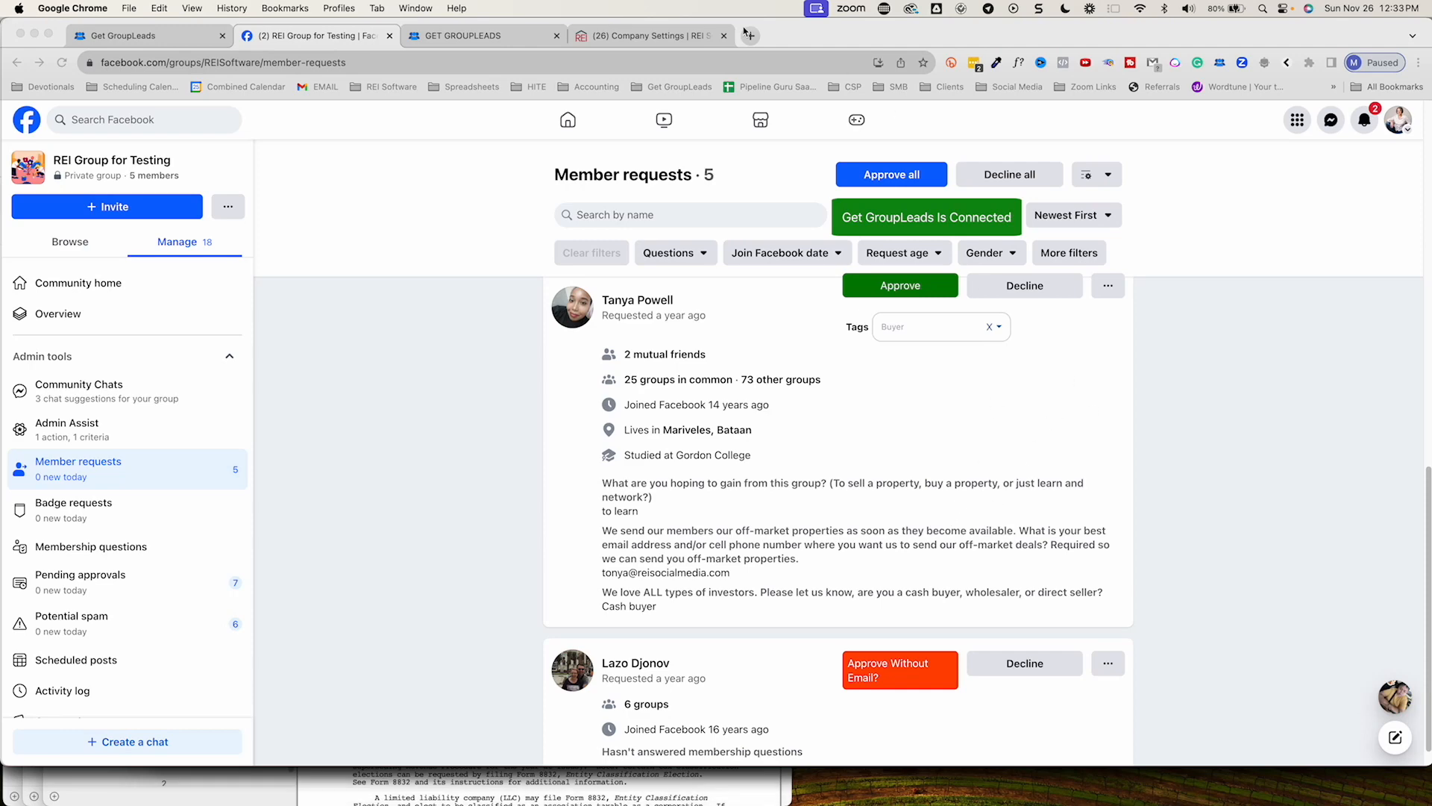
click(493, 37)
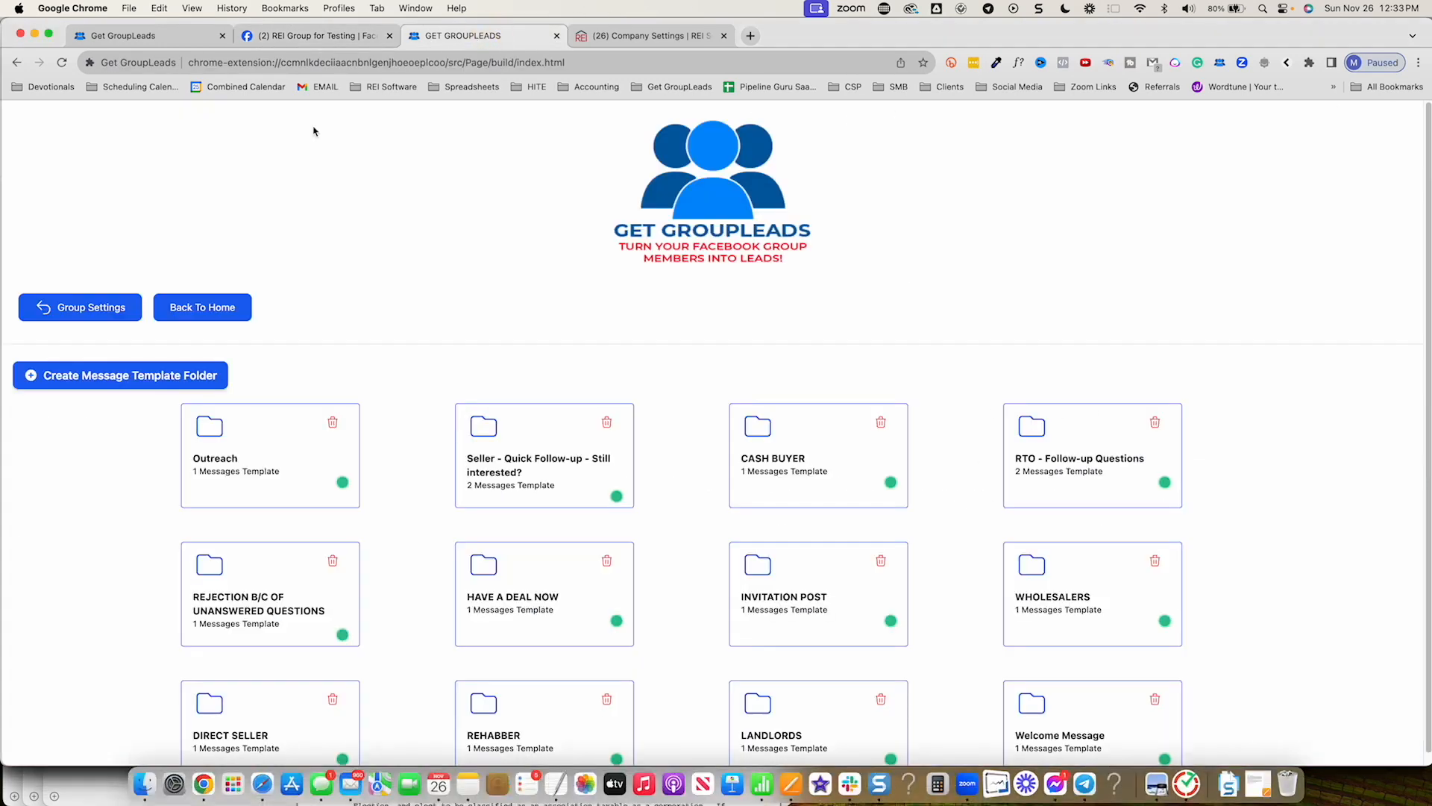
click(125, 308)
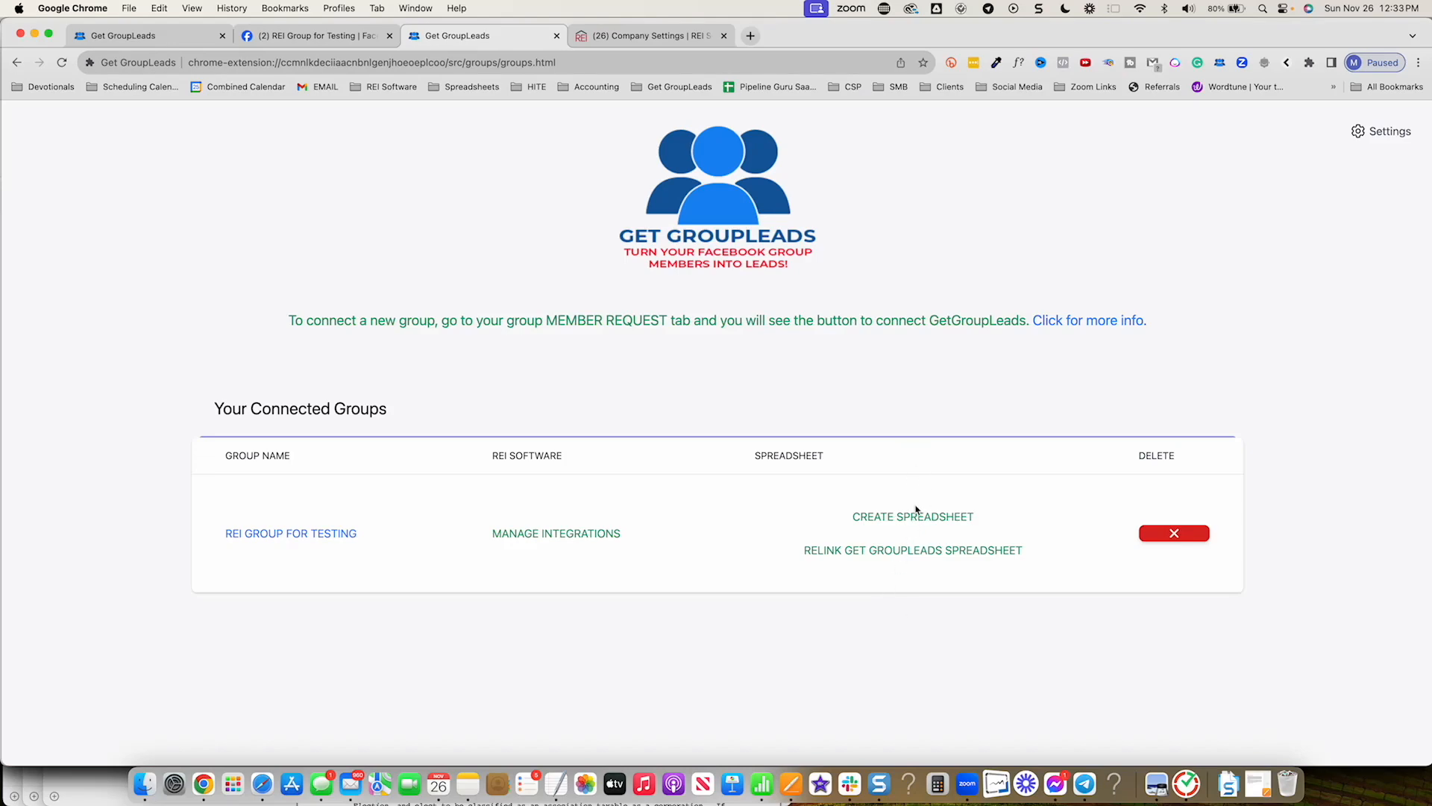
Return to the Facebook member requests and compare the Buyer-tagged request with the one that has no membership answers.
click(317, 36)
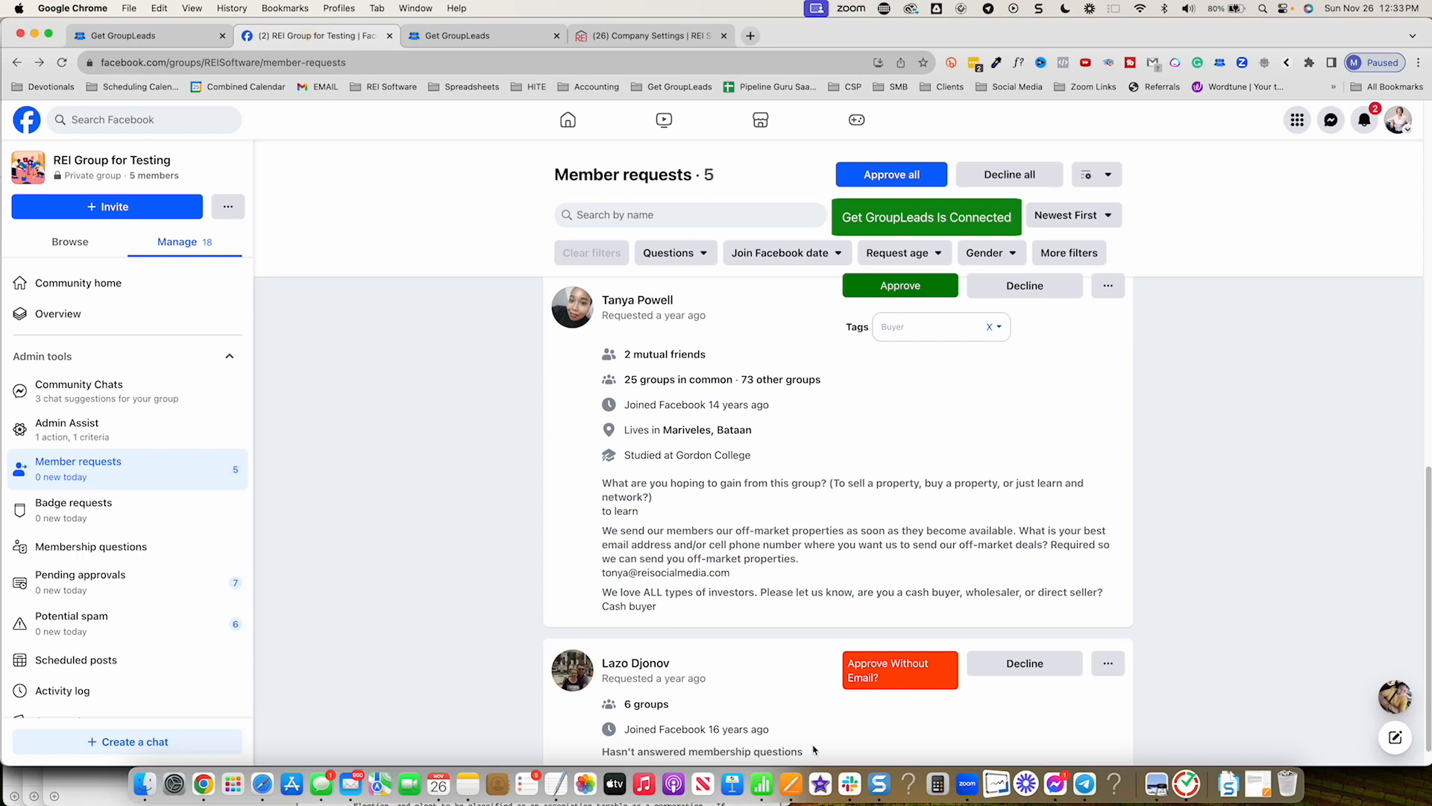
scroll(694, 681, down, 1)
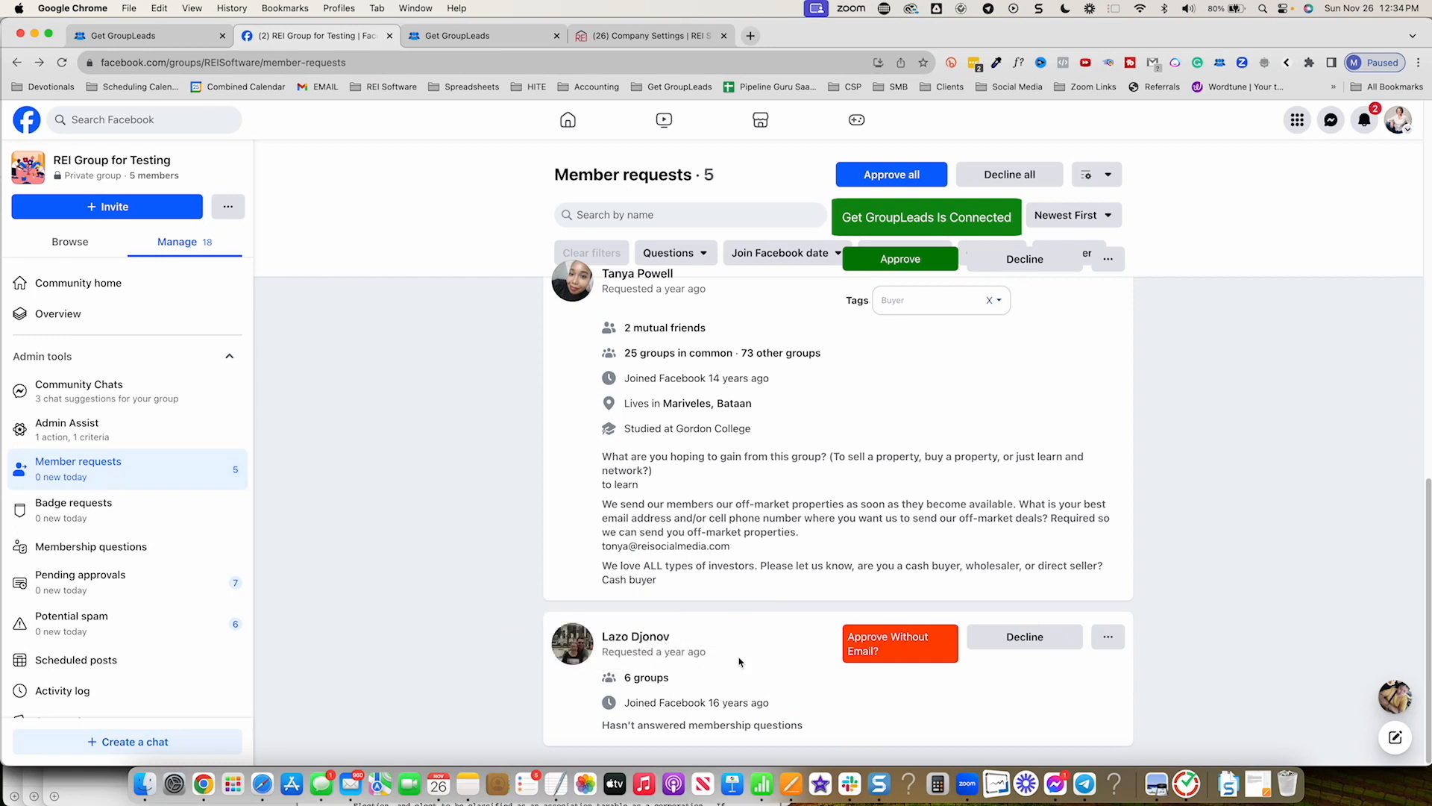
scroll(712, 646, up, 1)
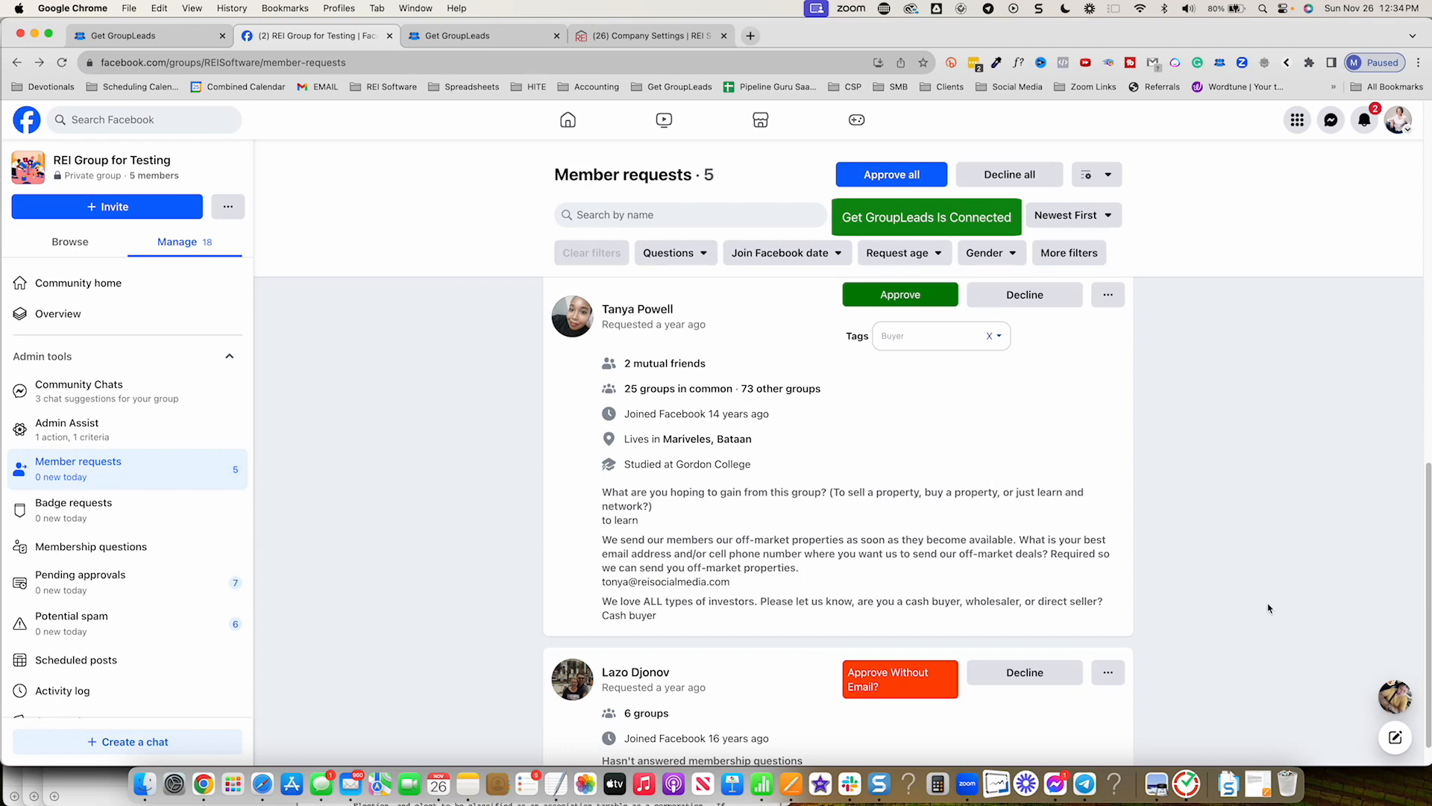
Open the Get GroupLeads contact form at getgroupleads.com/support in a new browser tab.
click(475, 43)
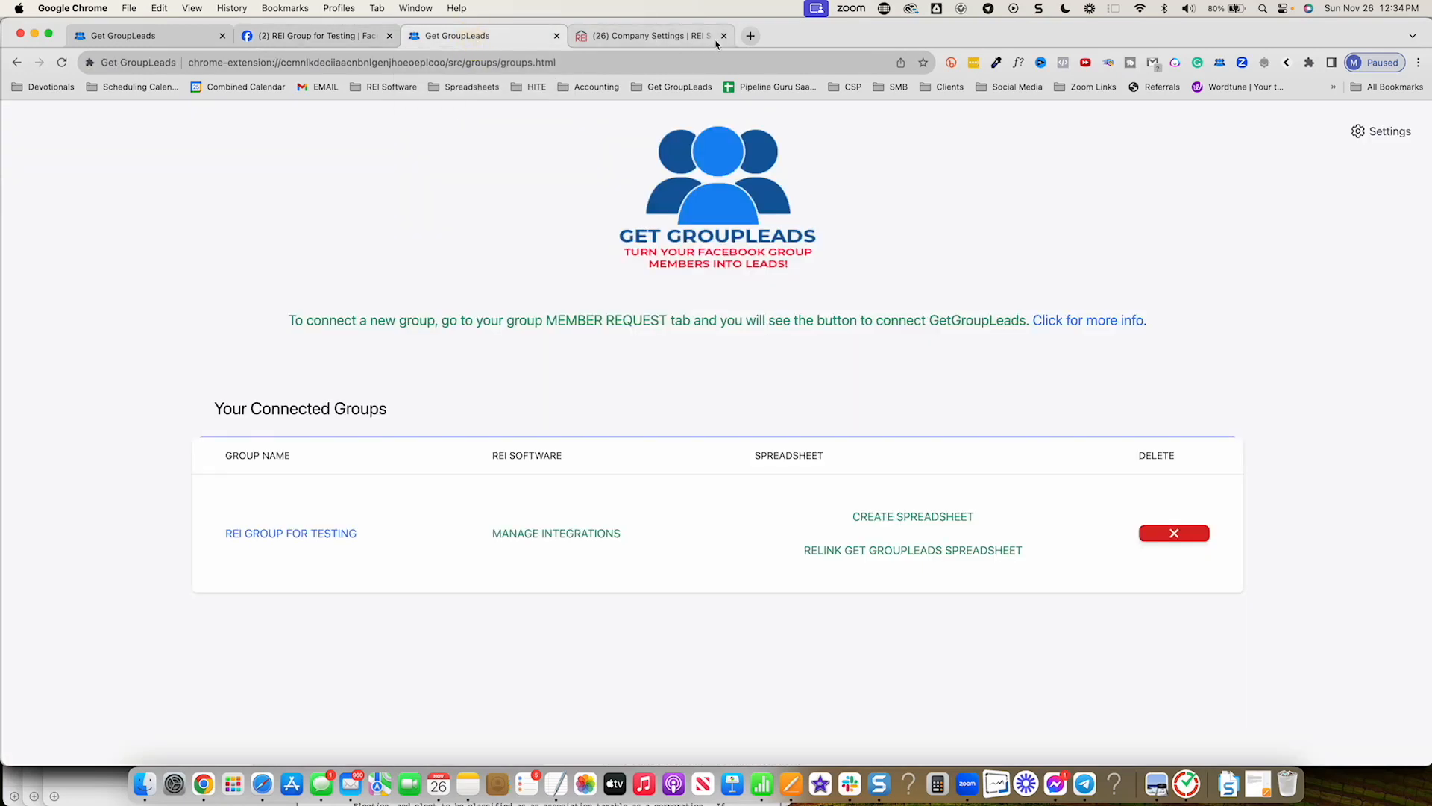
click(752, 39)
text(getgroupleads.com)
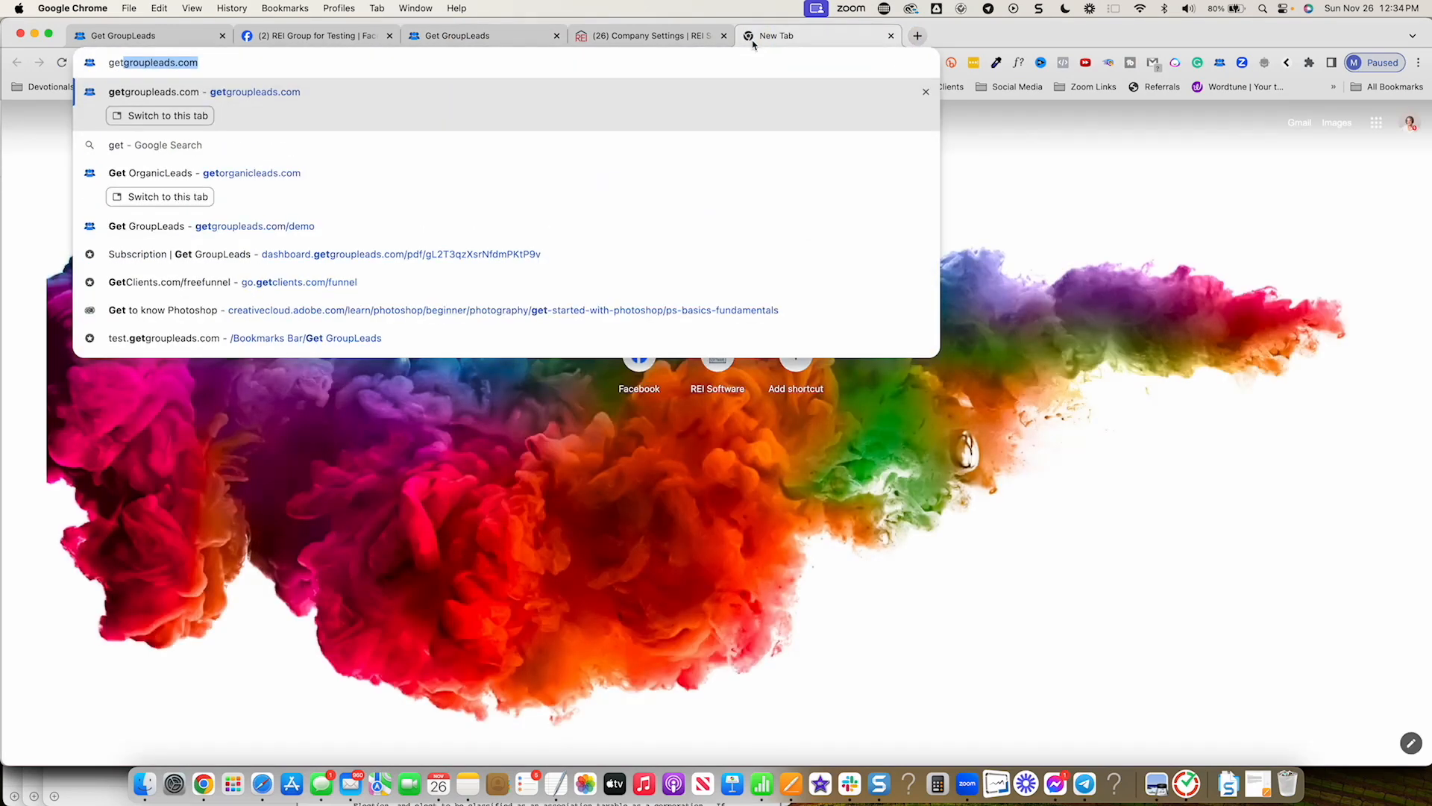
key(Return)
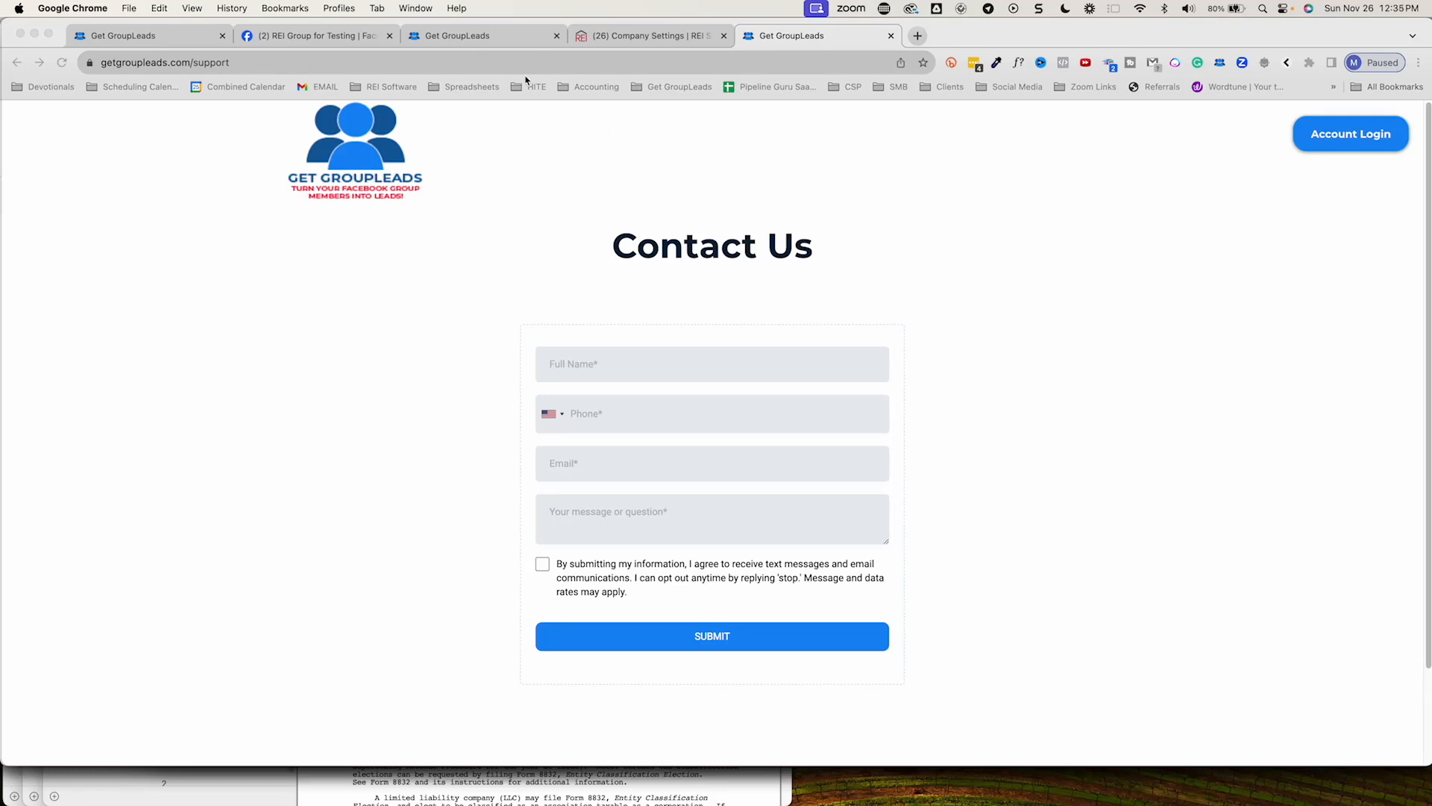
Return to the Facebook group's member requests and open the Messenger chat list to view the tags on the conversations.
click(473, 38)
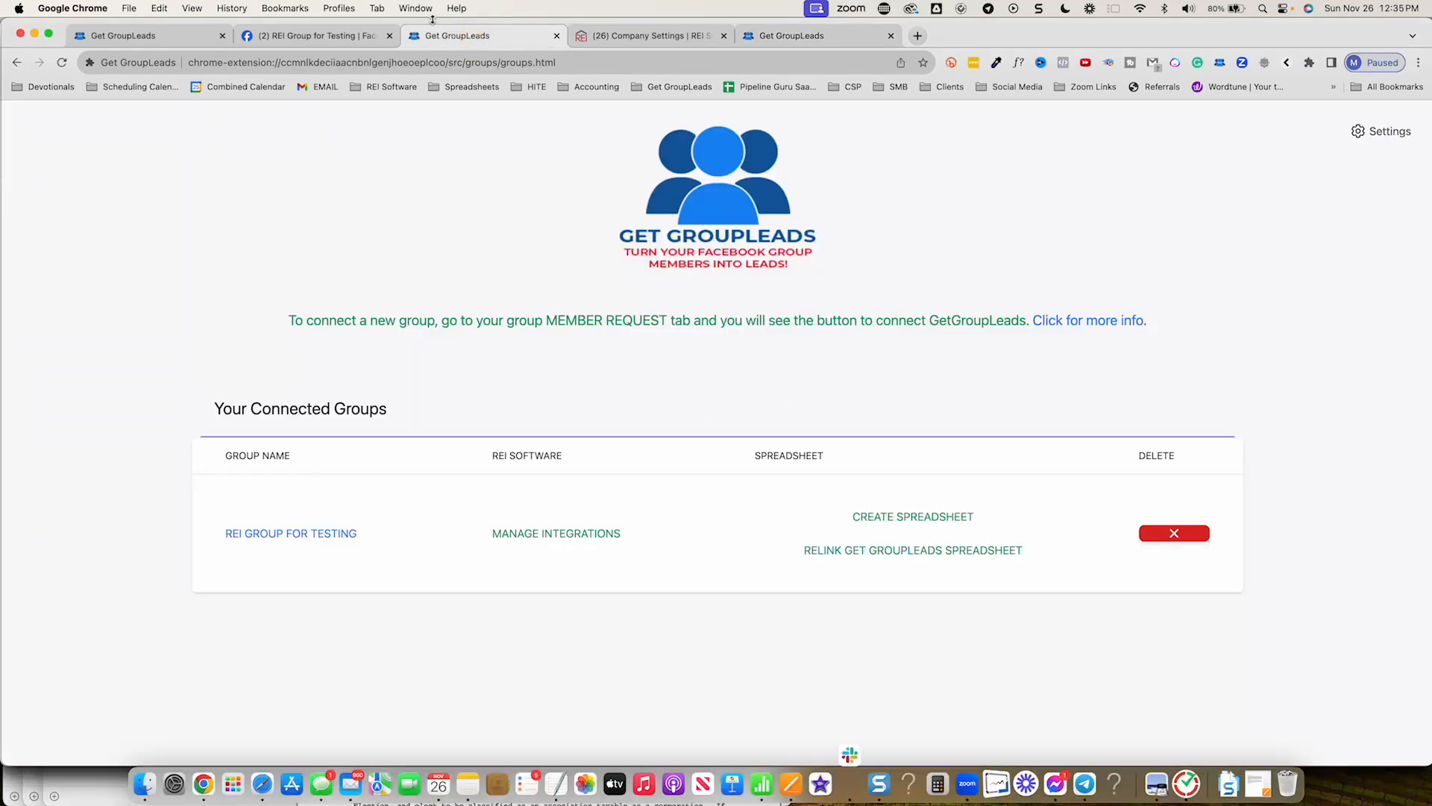
click(310, 36)
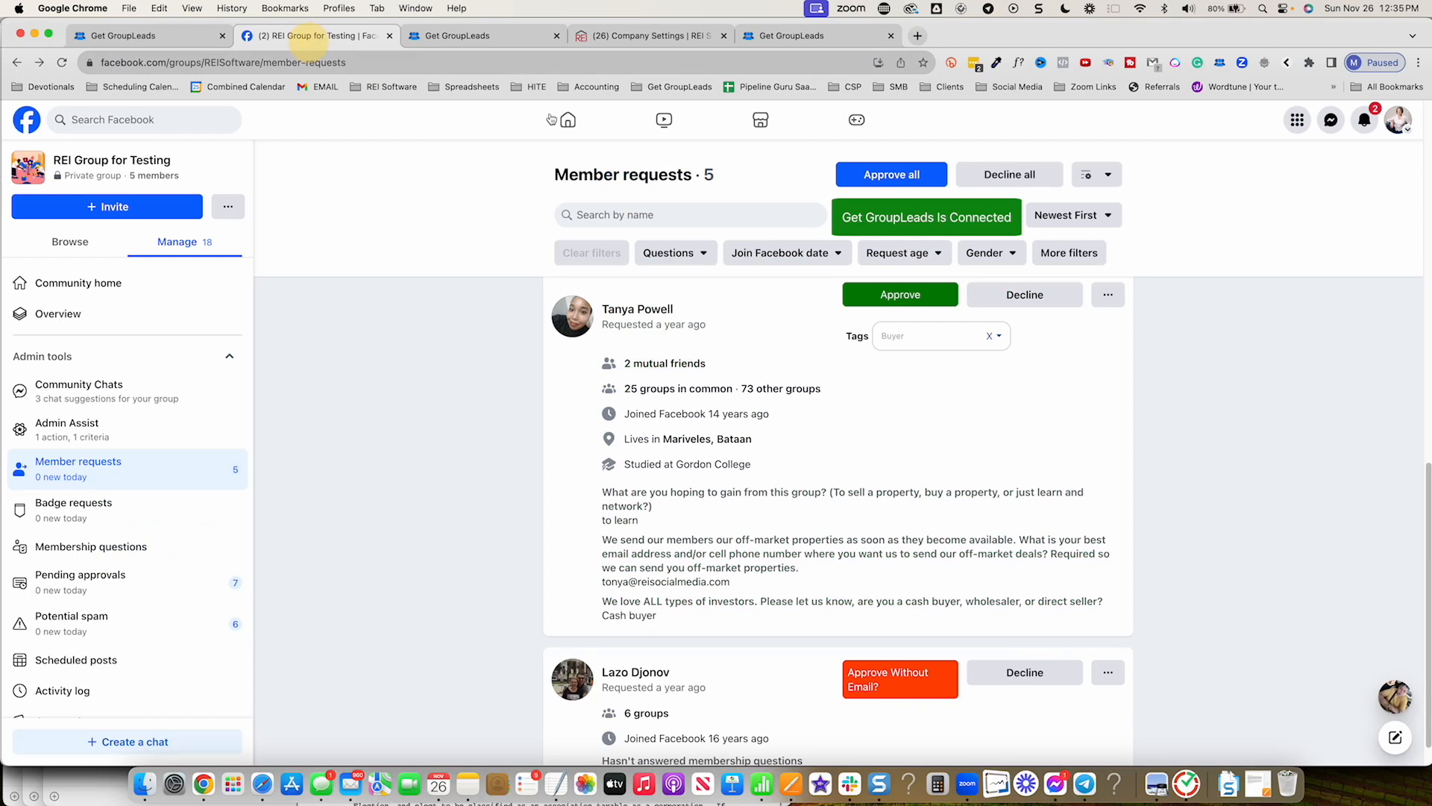
click(1332, 121)
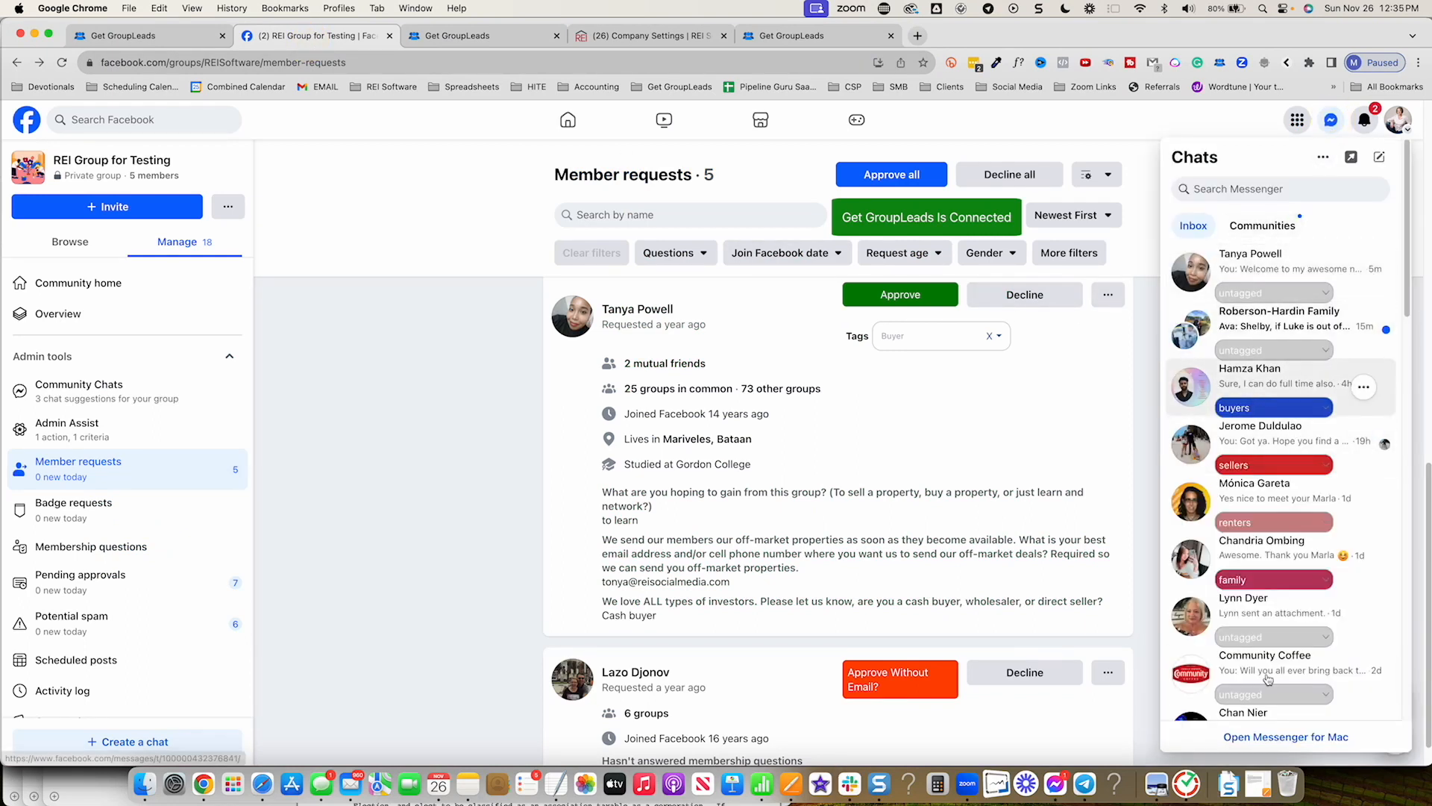